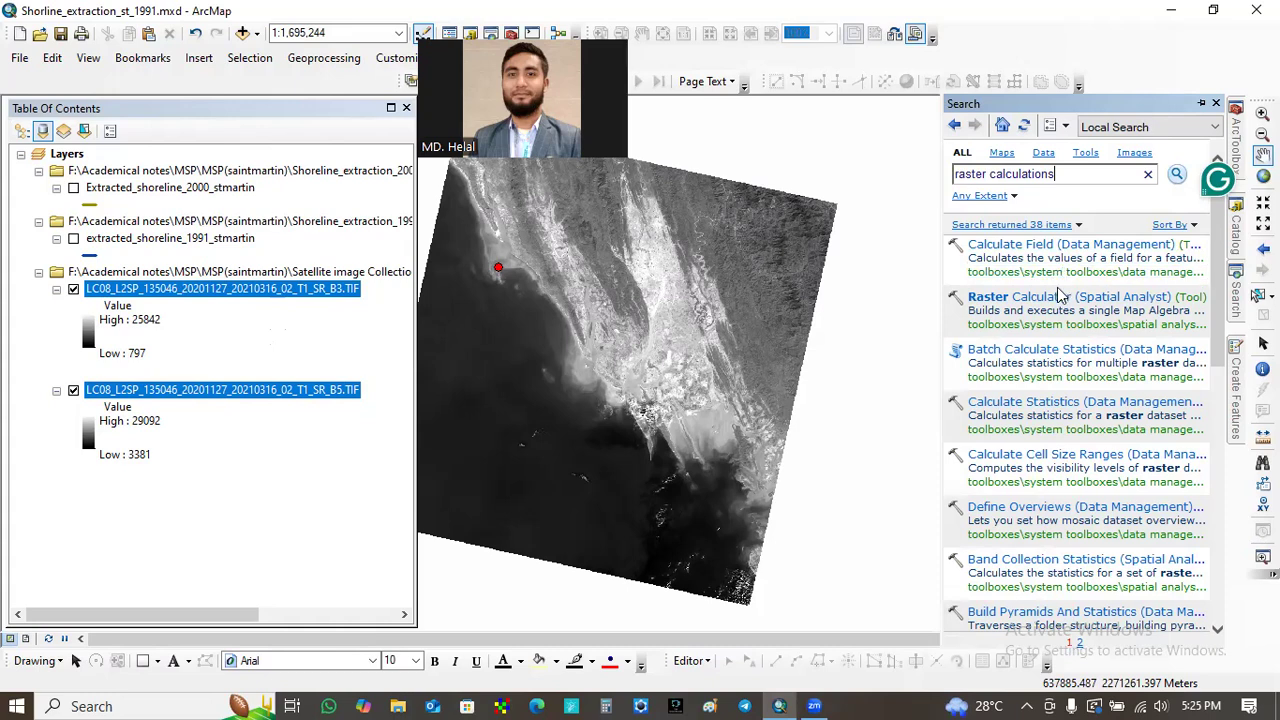
- Open the Raster Calculator and build the numerator as Float of the B3 band raster minus the B5 band raster
left_click(1064, 298)
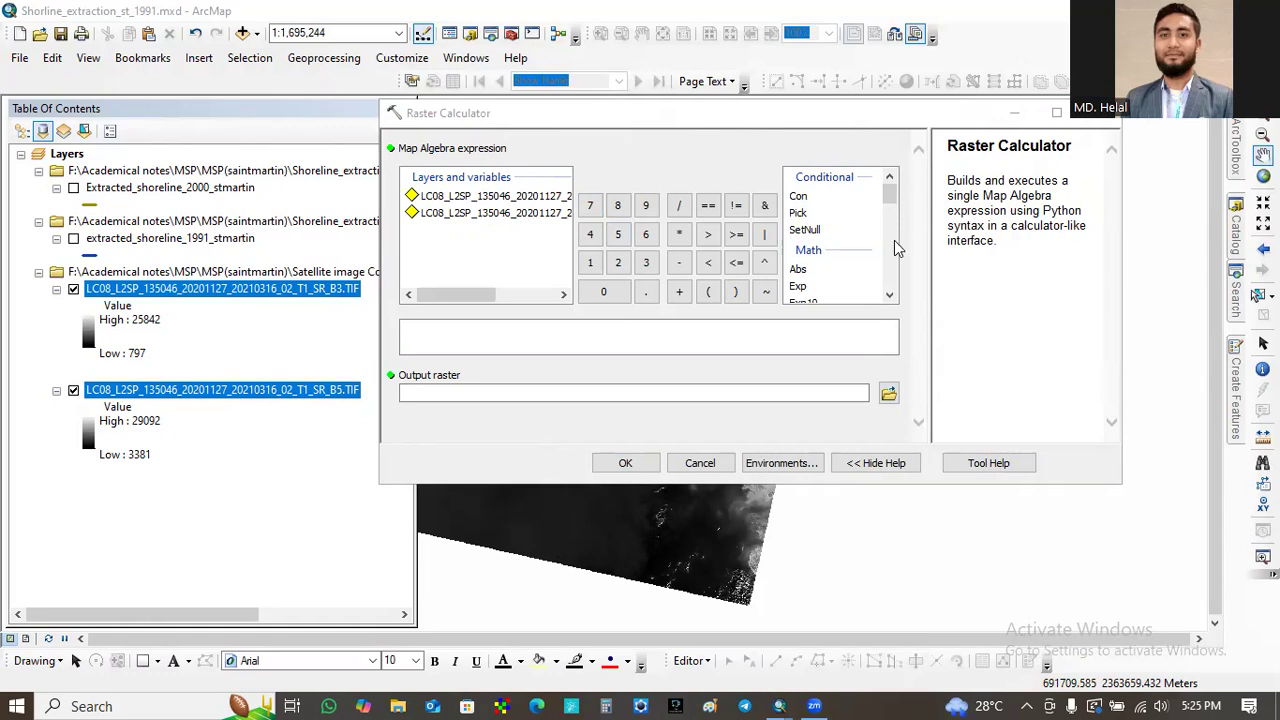
left_click(886, 299)
left_click(886, 300)
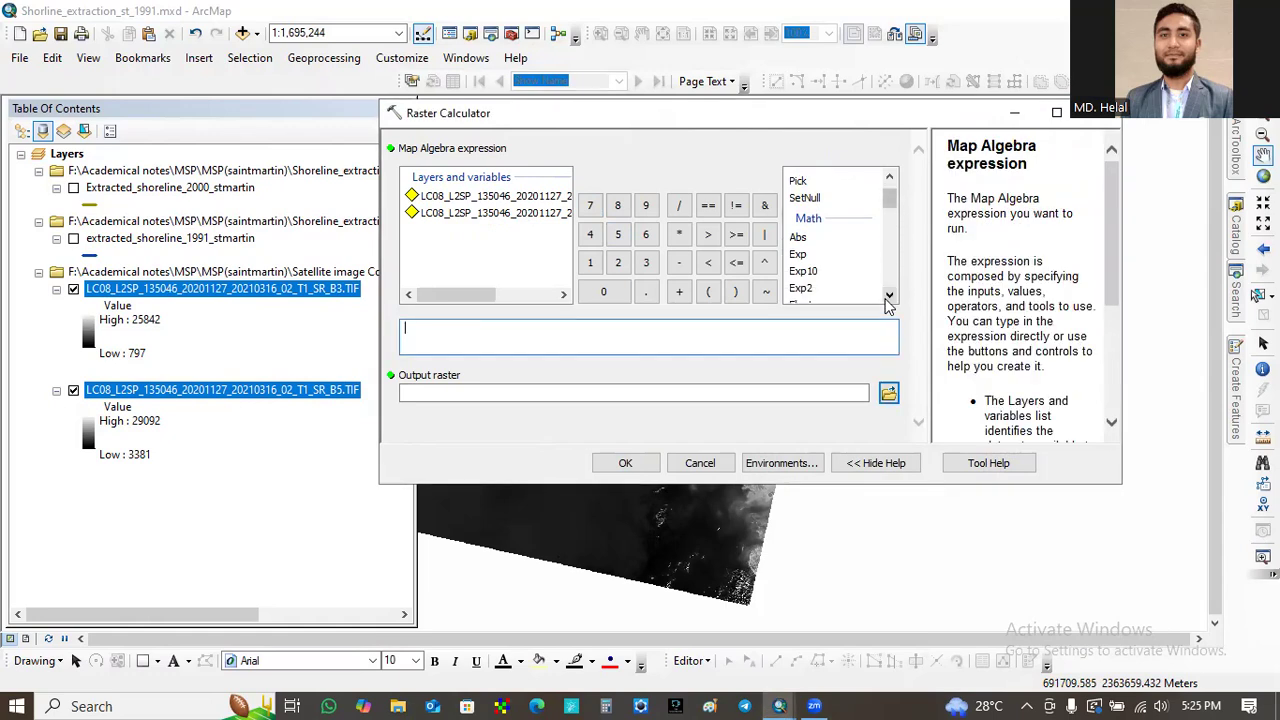
left_click(886, 300)
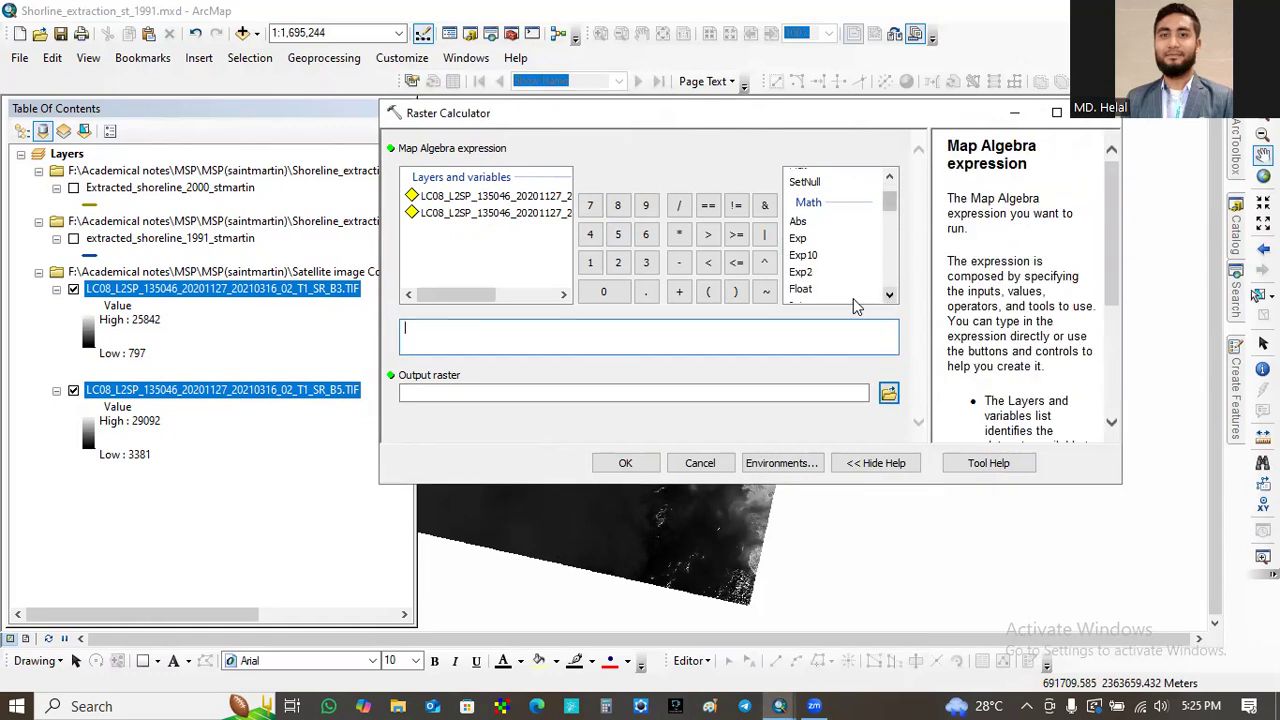
left_click(800, 290)
double_click(800, 290)
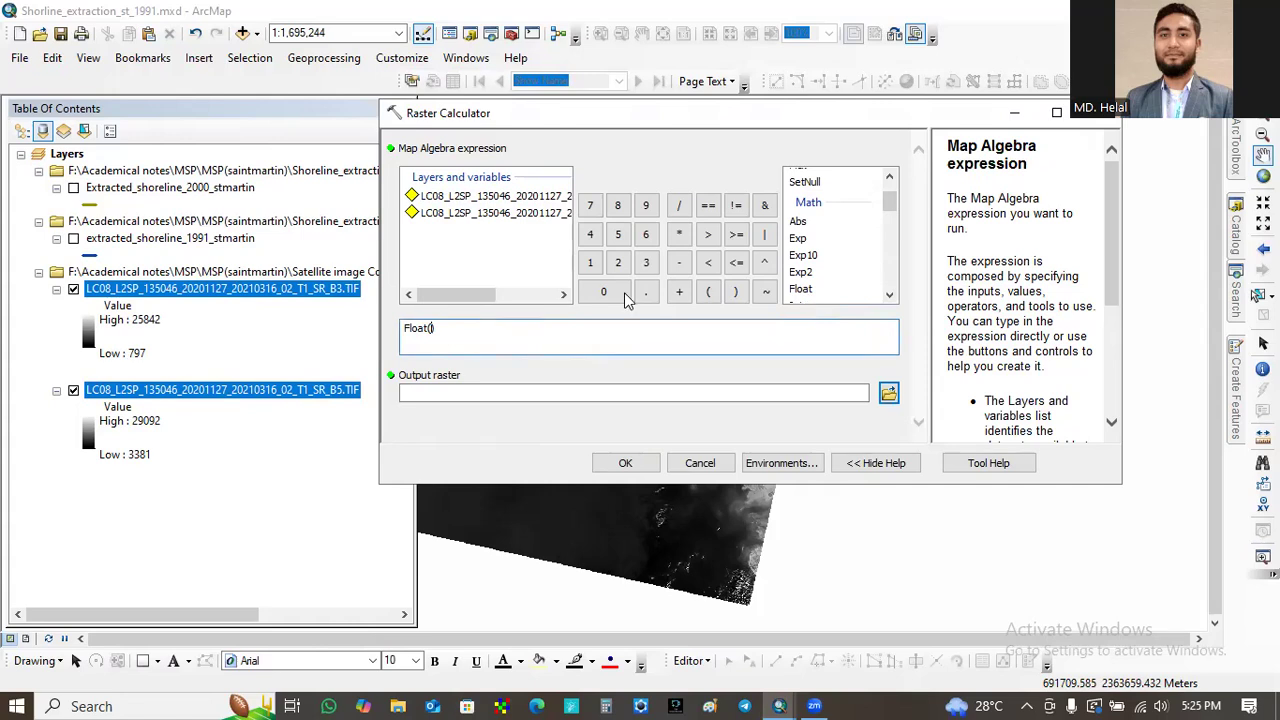
left_click(483, 197)
double_click(483, 197)
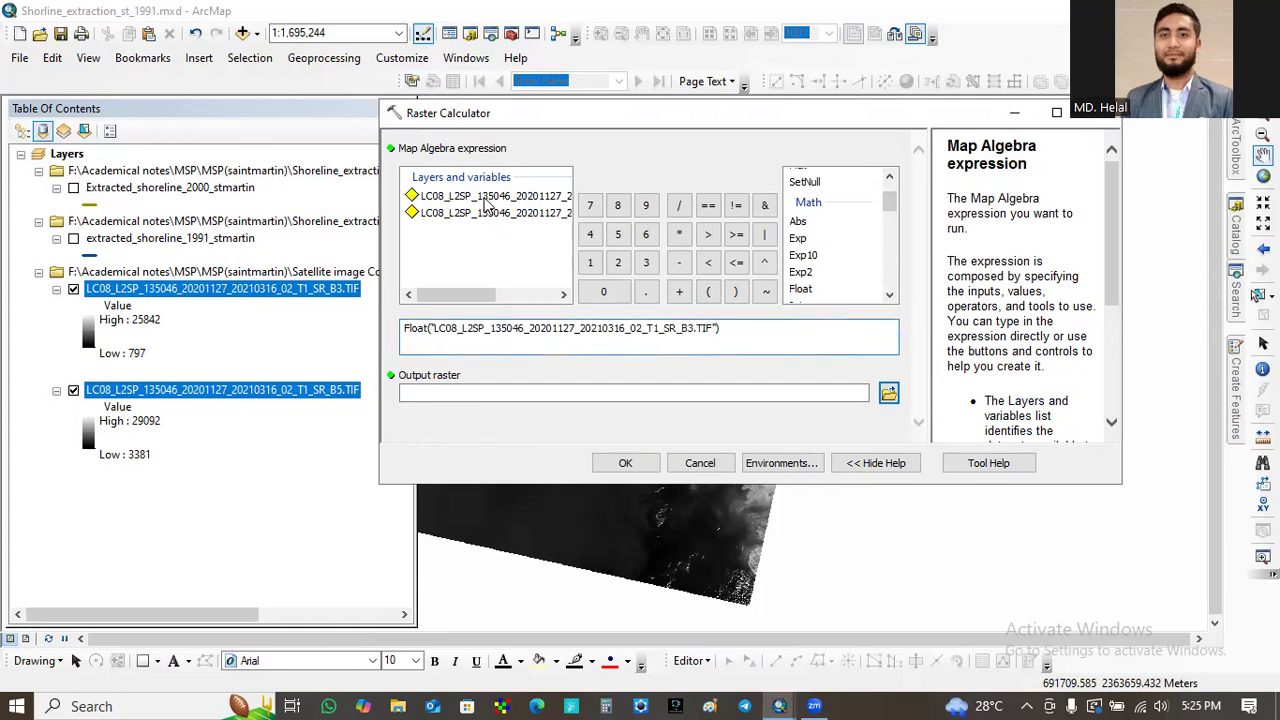
left_click(685, 268)
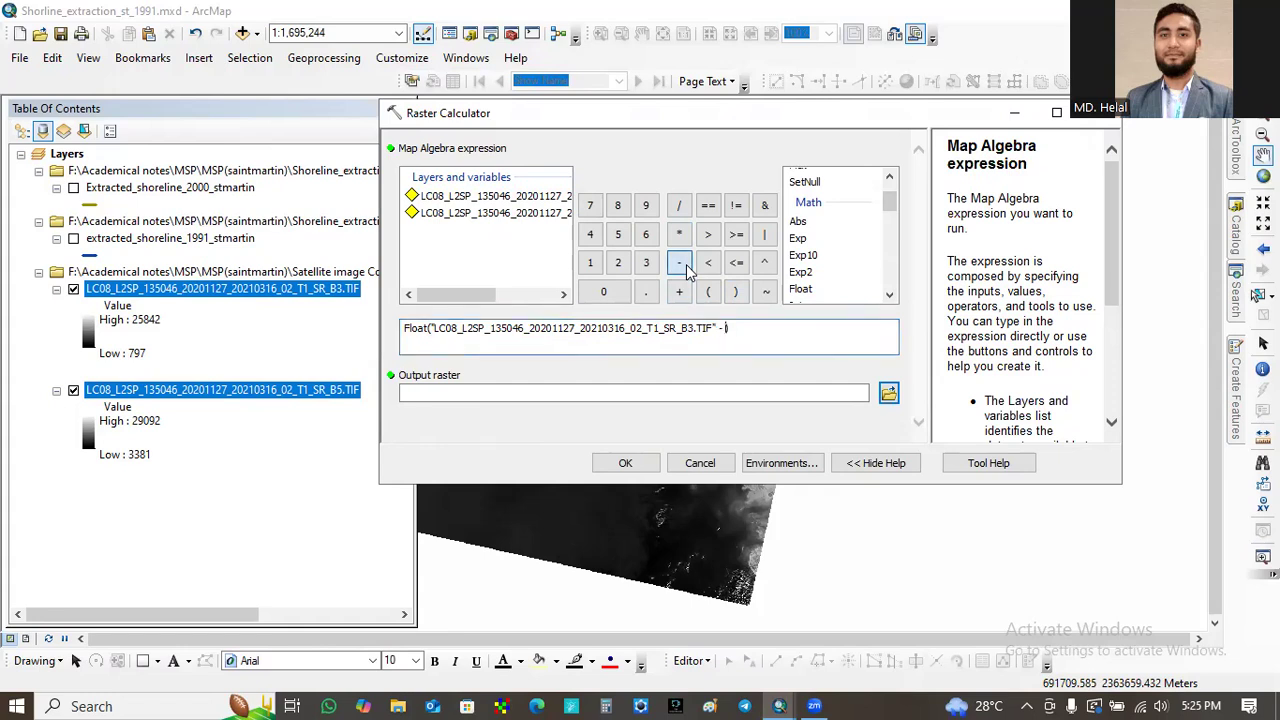
double_click(518, 213)
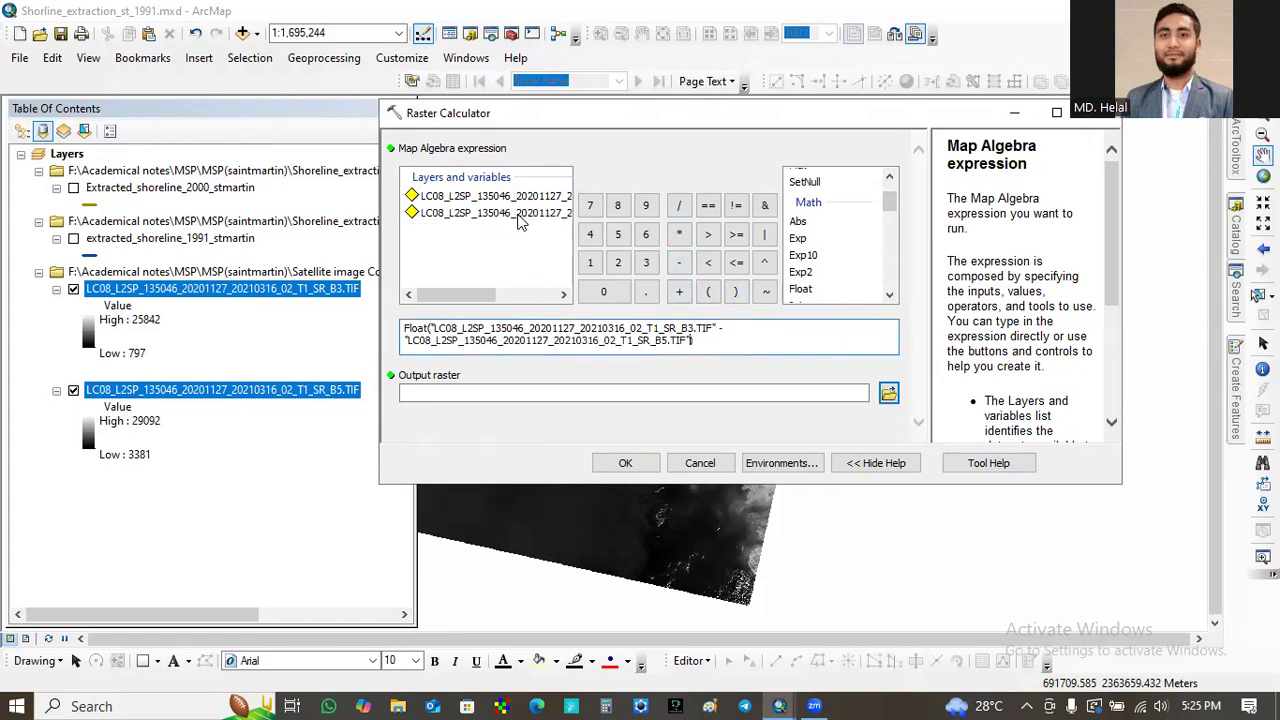
- Divide the expression by Float of the B3 band raster plus the B5 band raster and run the calculation into the default geodatabase
left_click(712, 341)
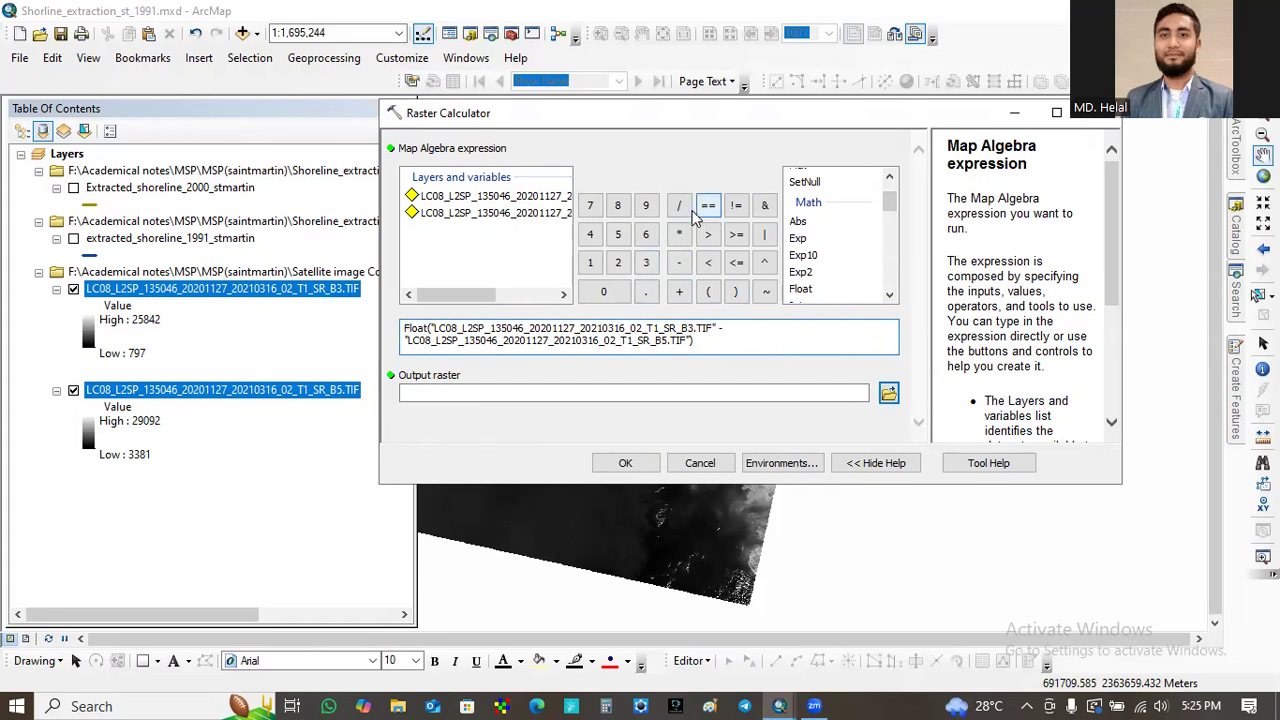
left_click(679, 205)
double_click(816, 289)
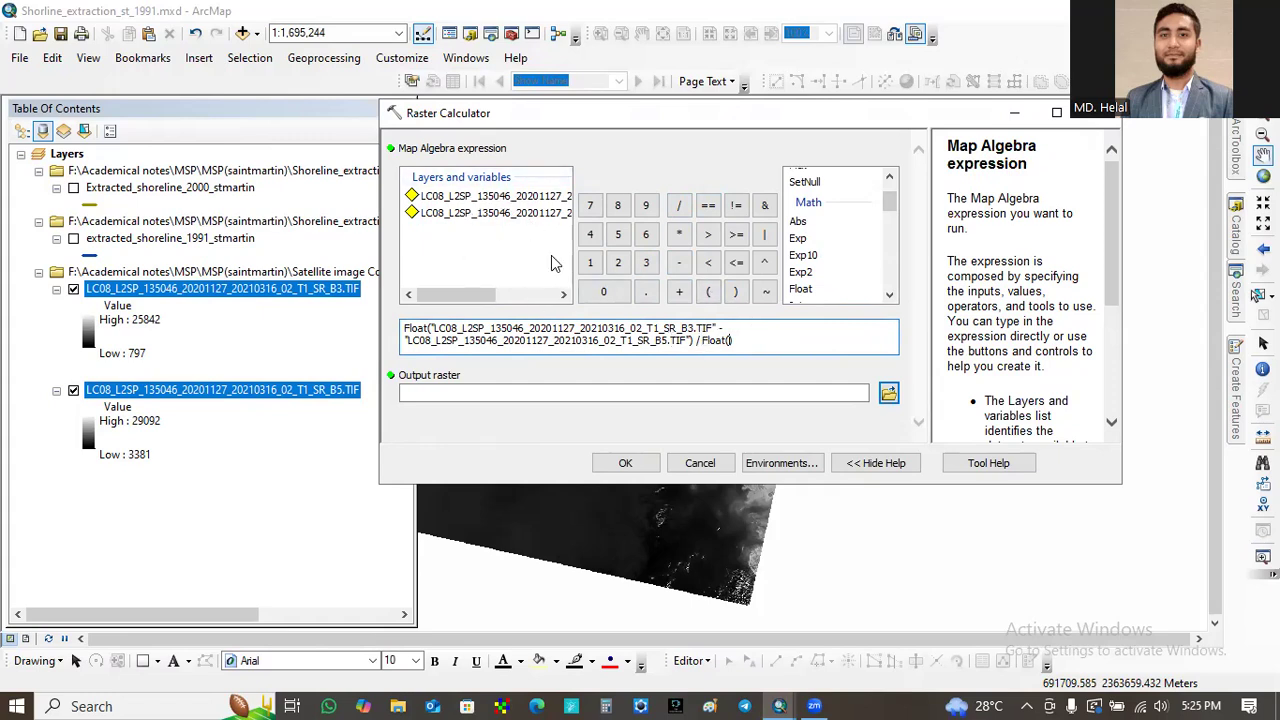
left_click(474, 198)
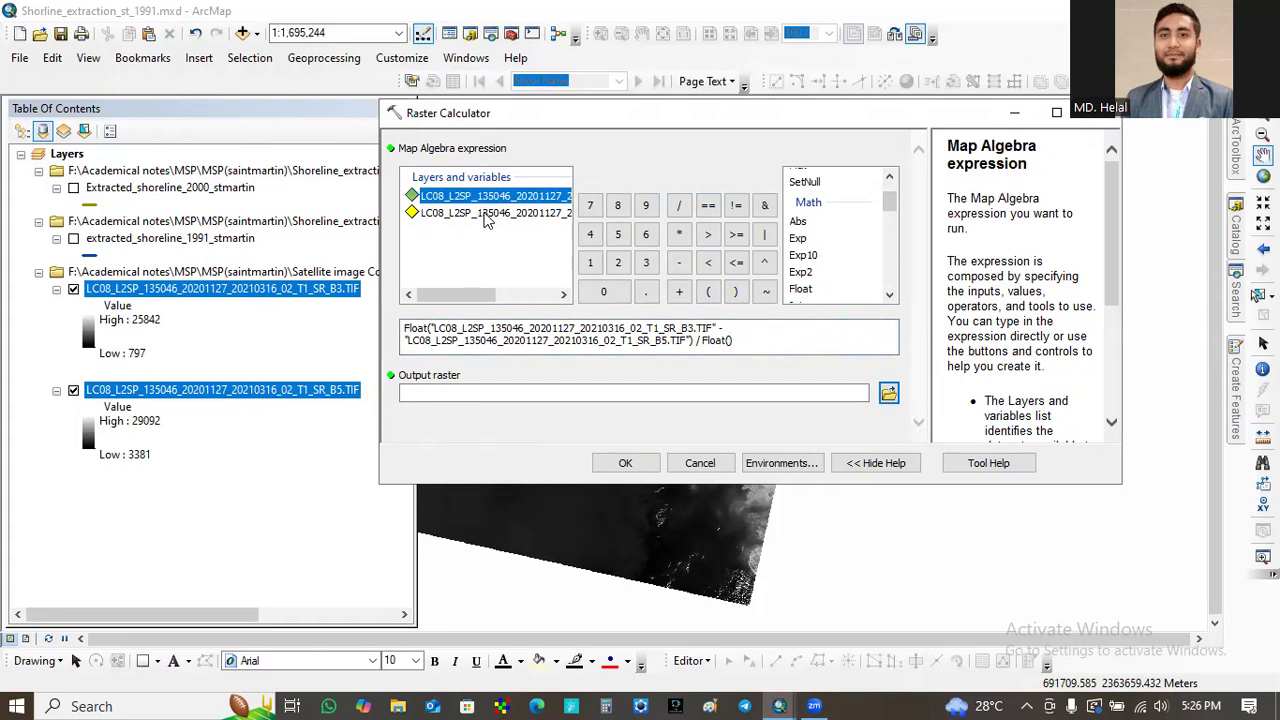
double_click(540, 198)
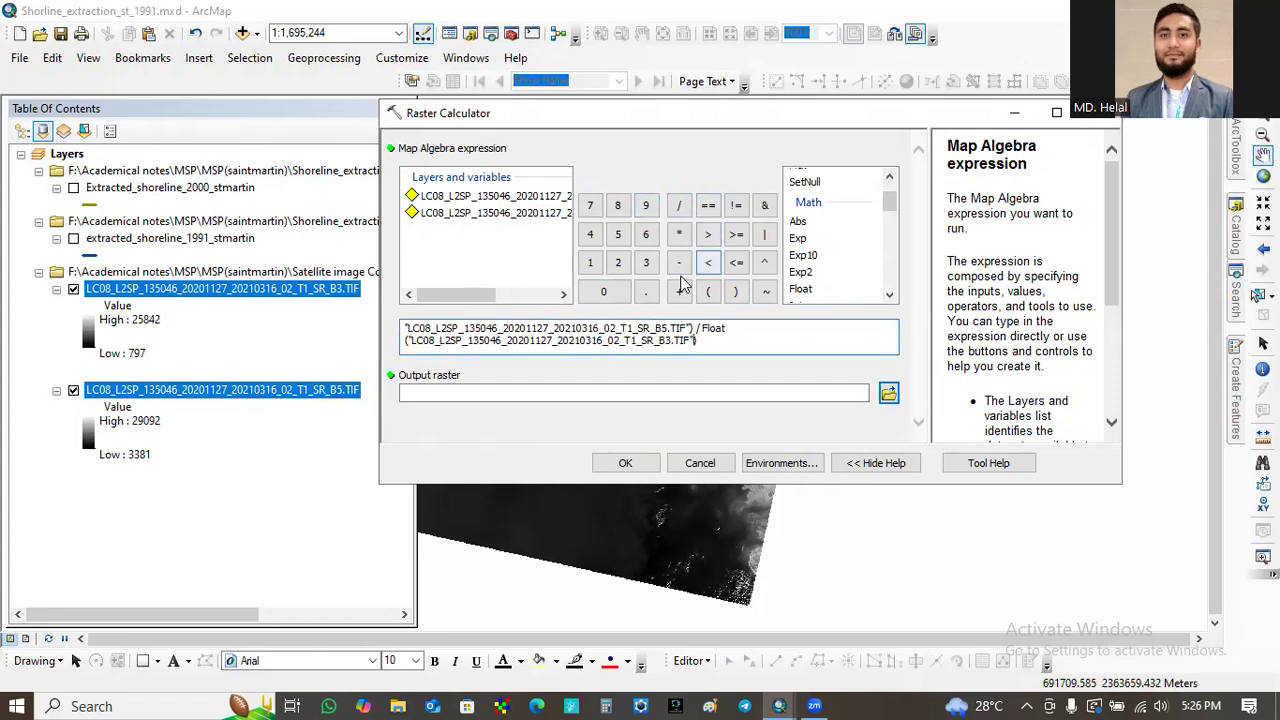
left_click(679, 291)
left_click(518, 218)
double_click(518, 216)
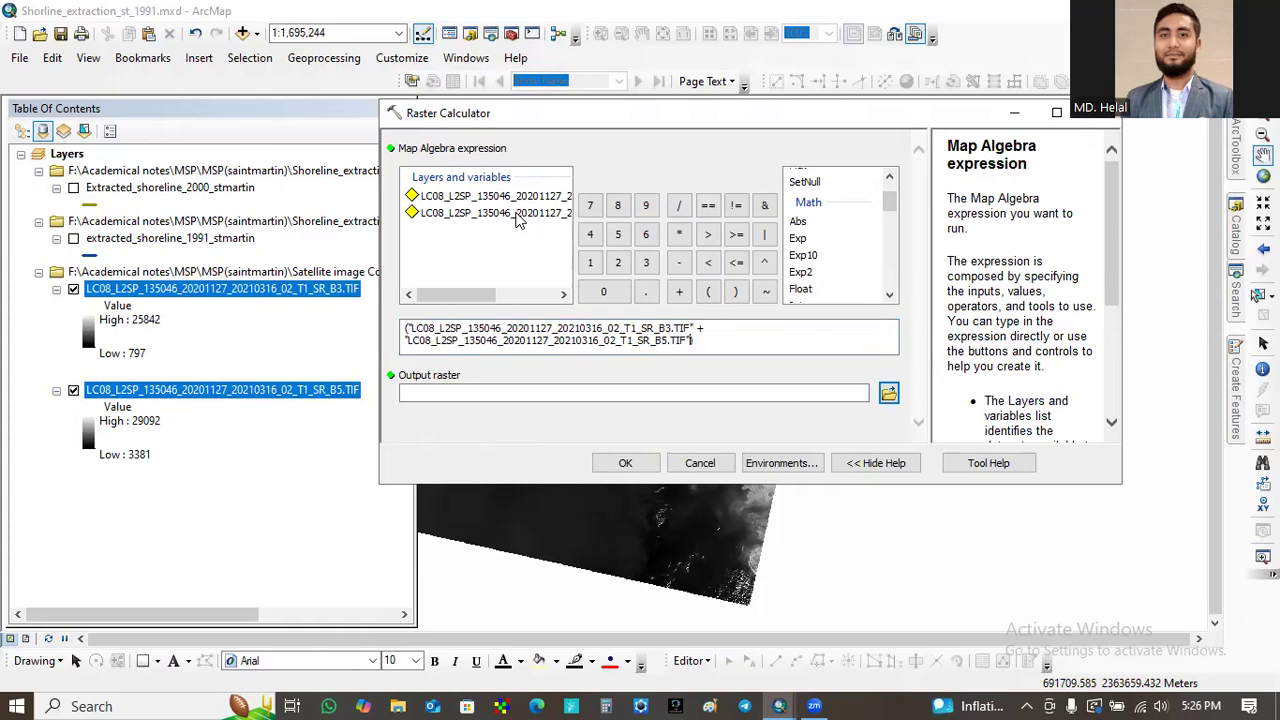
left_click(889, 396)
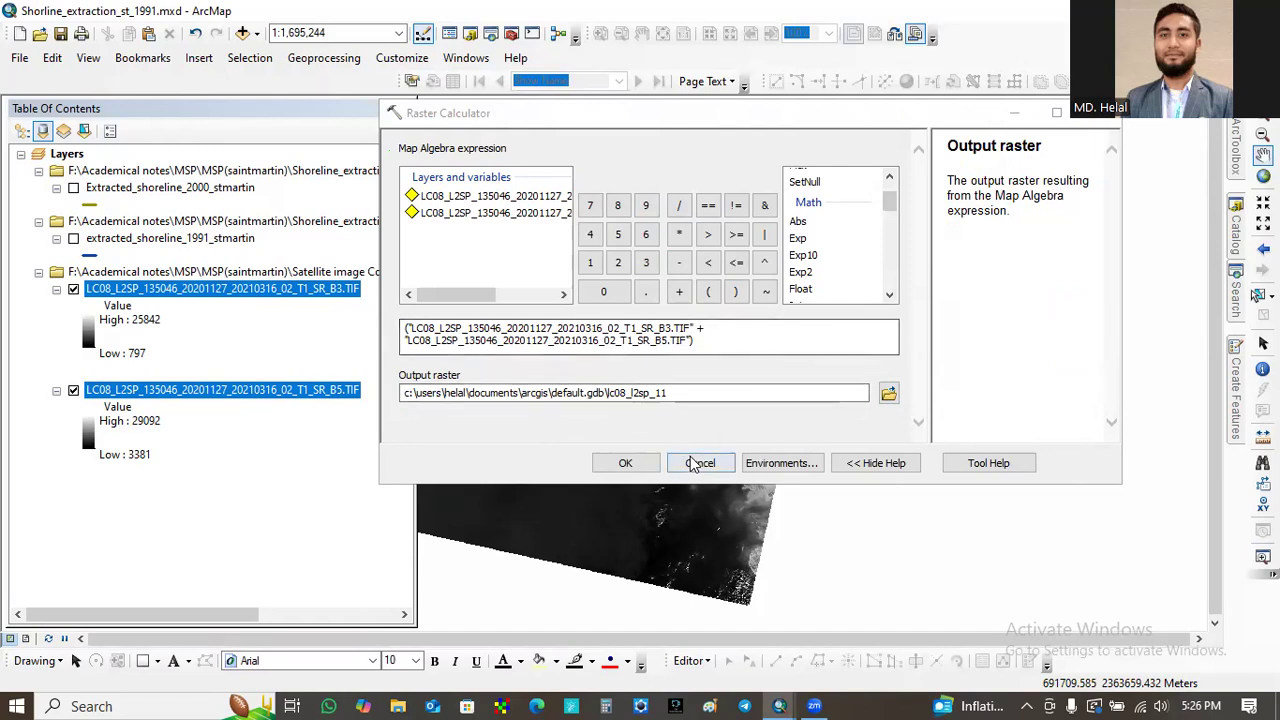
left_click(626, 466)
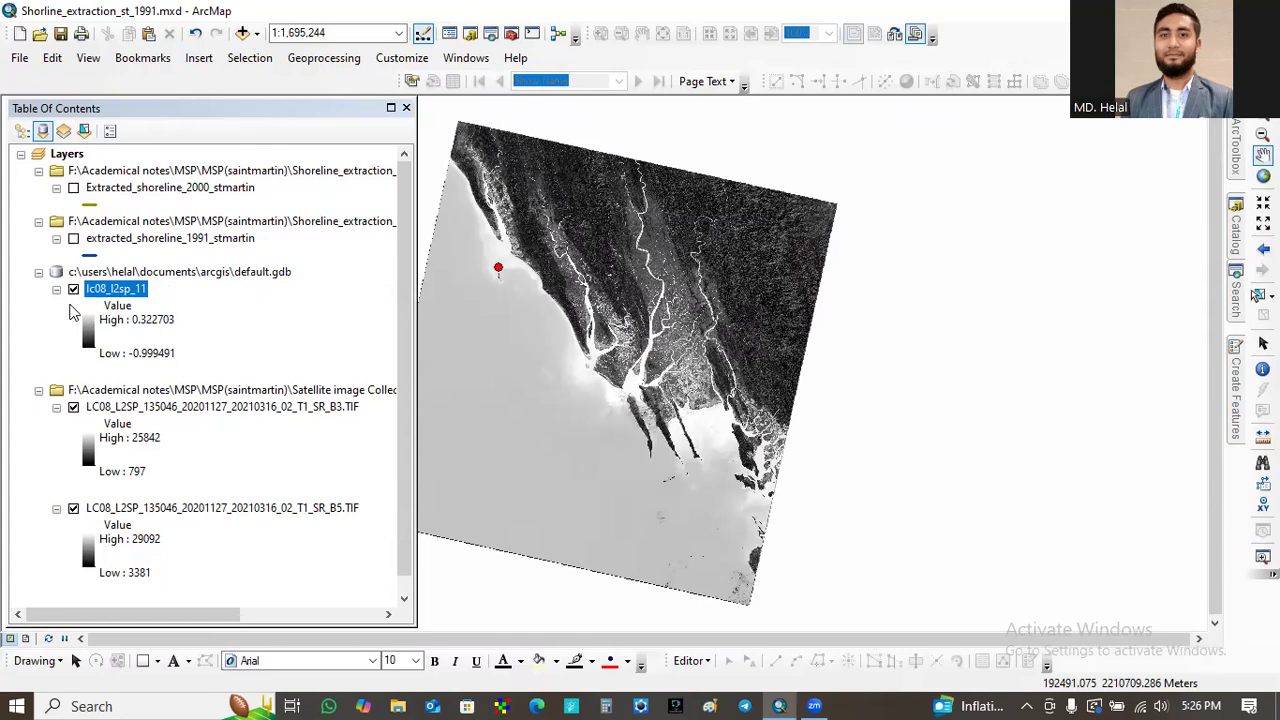
- Rename the calculated raster layer as ndwi_2020
left_click(125, 289)
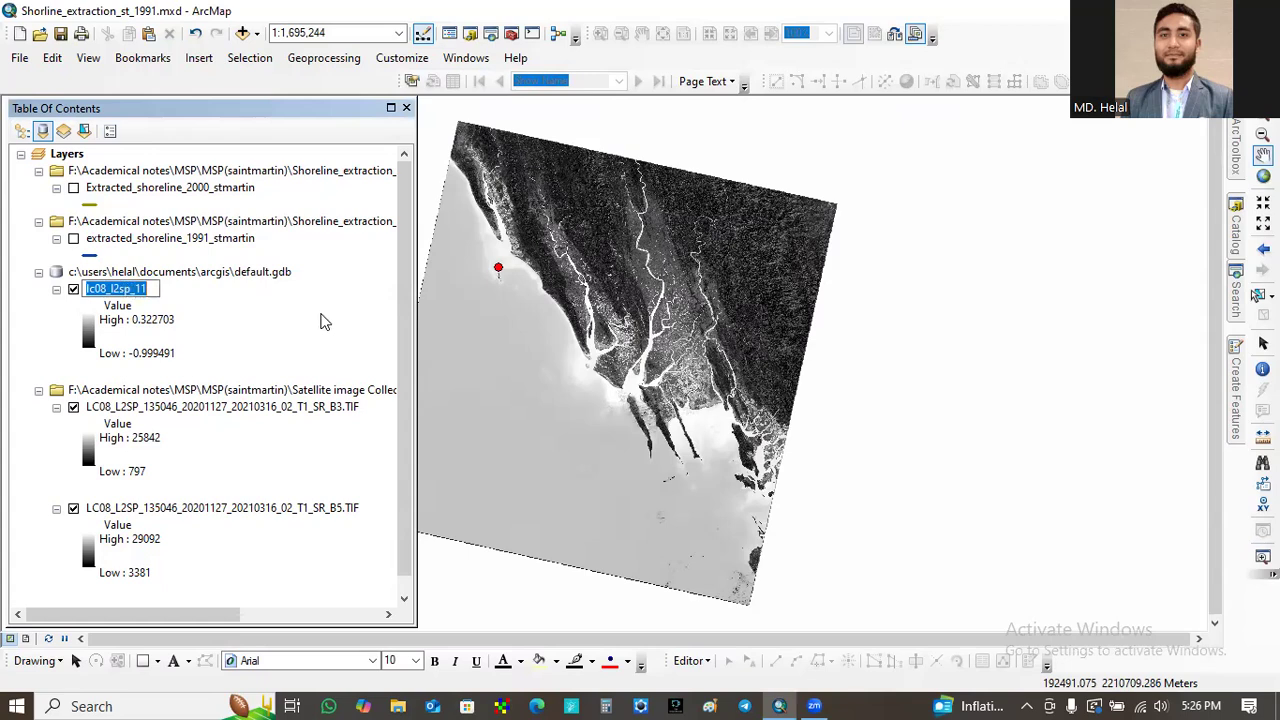
key("BackSpace")
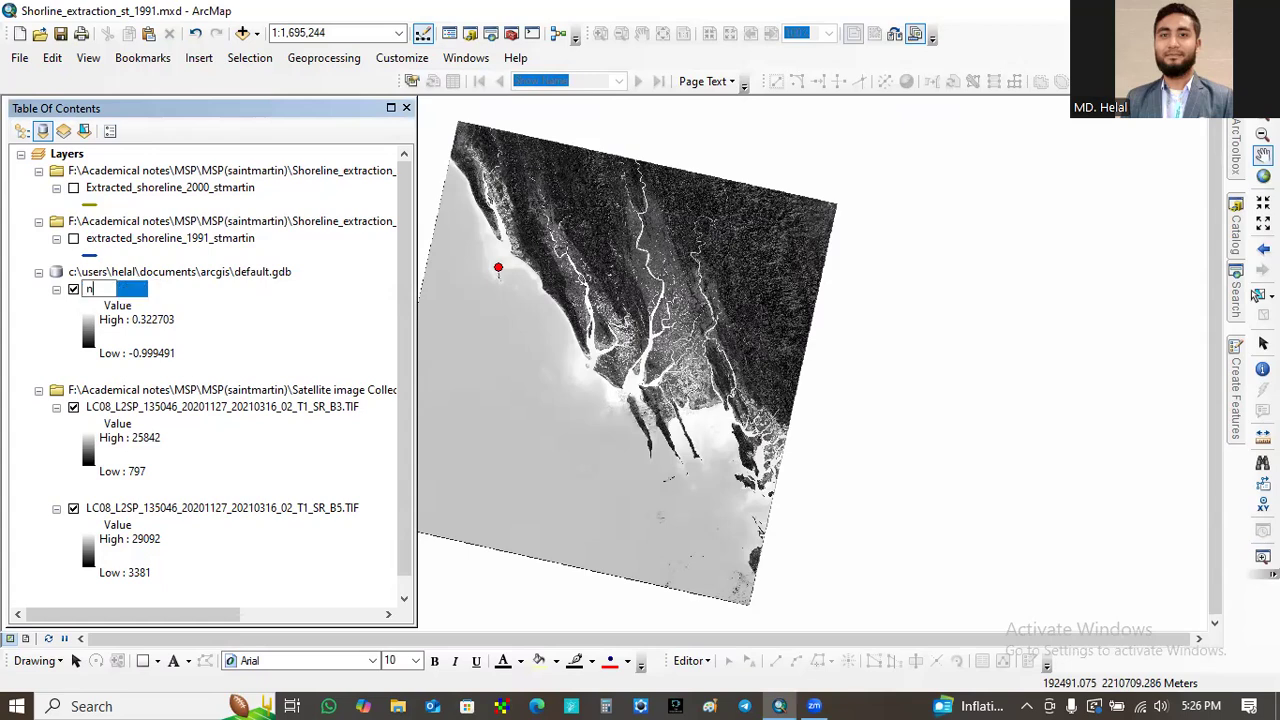
type("ndwi_2020")
key("Return")
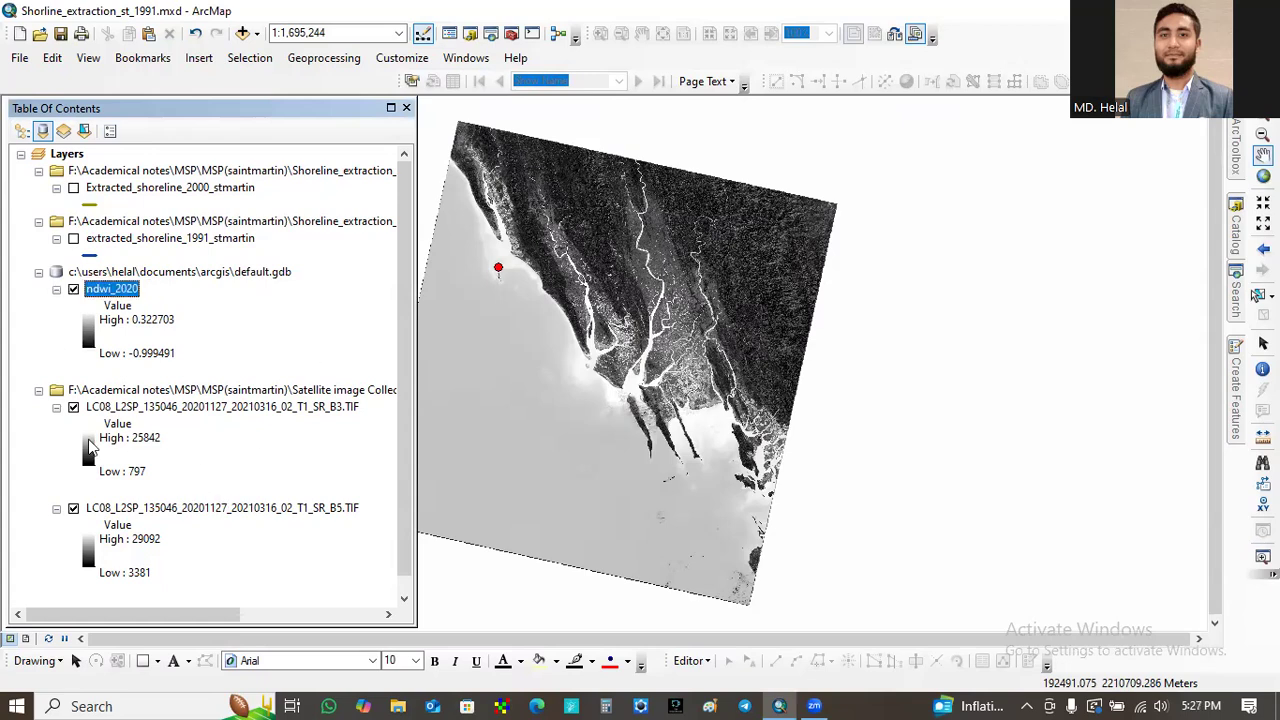
- Hide the B3 and B5 band layers so only the calculated raster is drawn
left_click(73, 408)
left_click(73, 508)
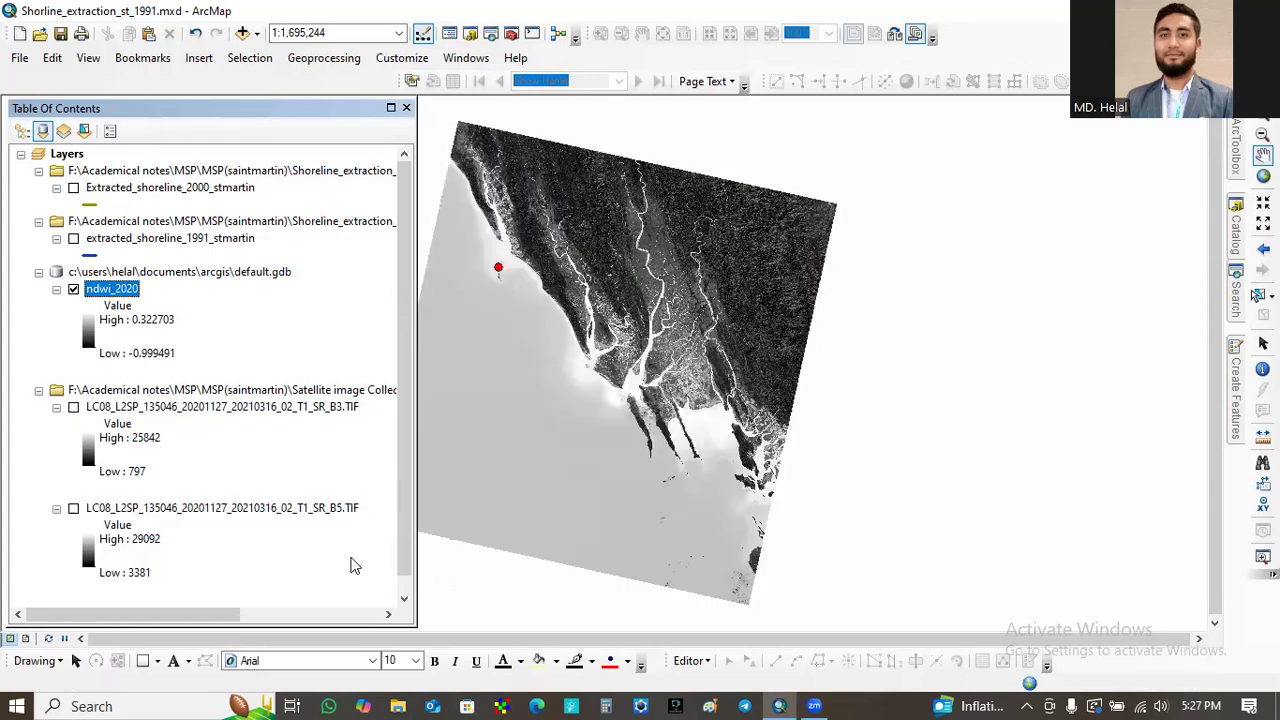
left_click_drag(583, 401, 750, 404)
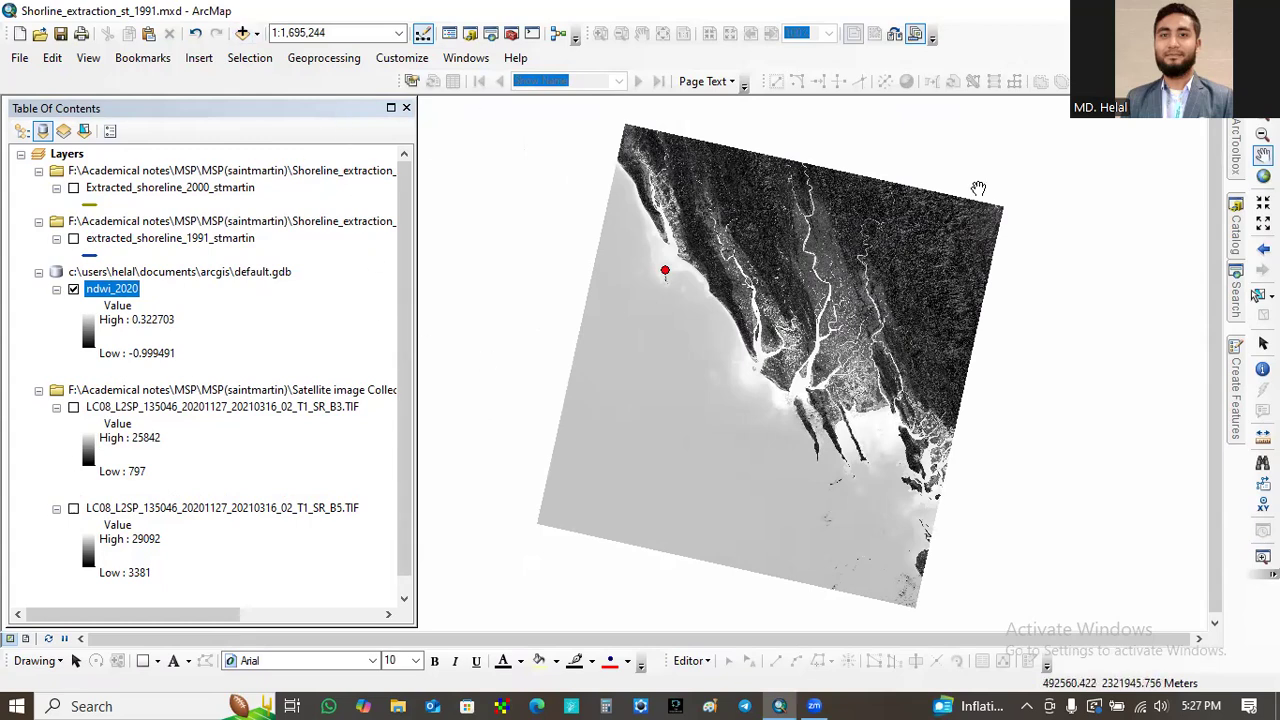
left_click(1238, 240)
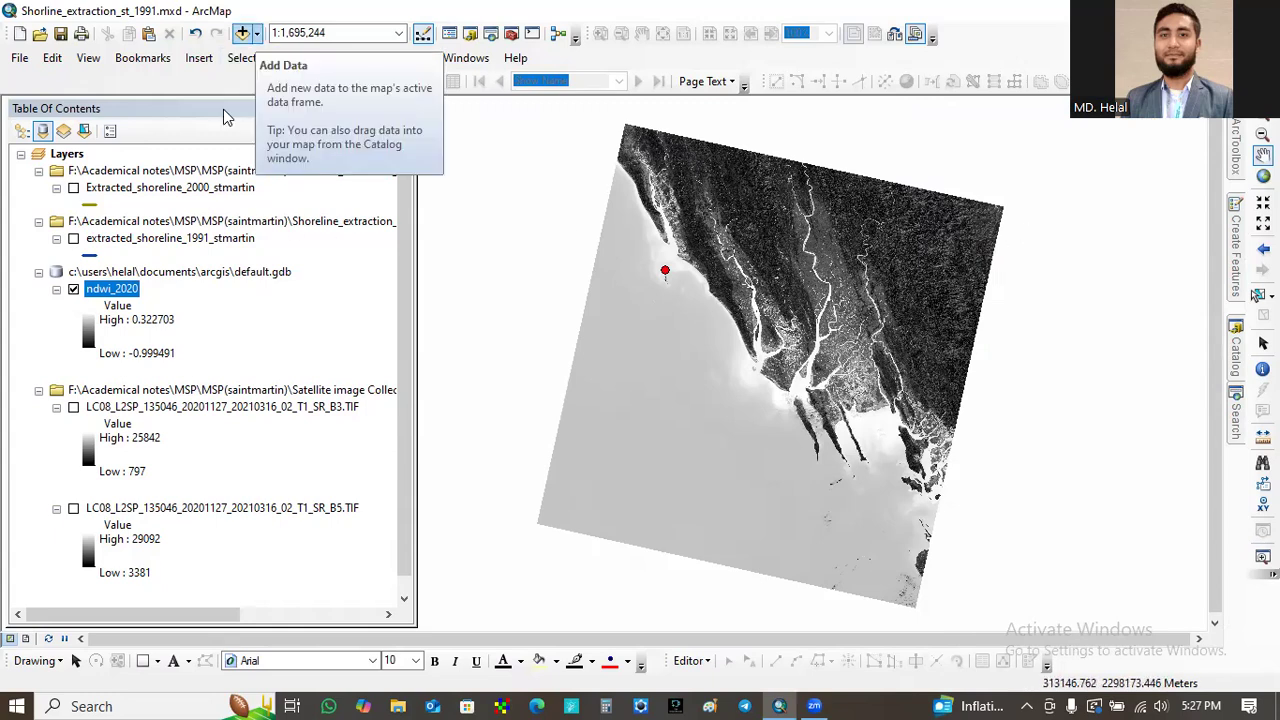
left_click(257, 33)
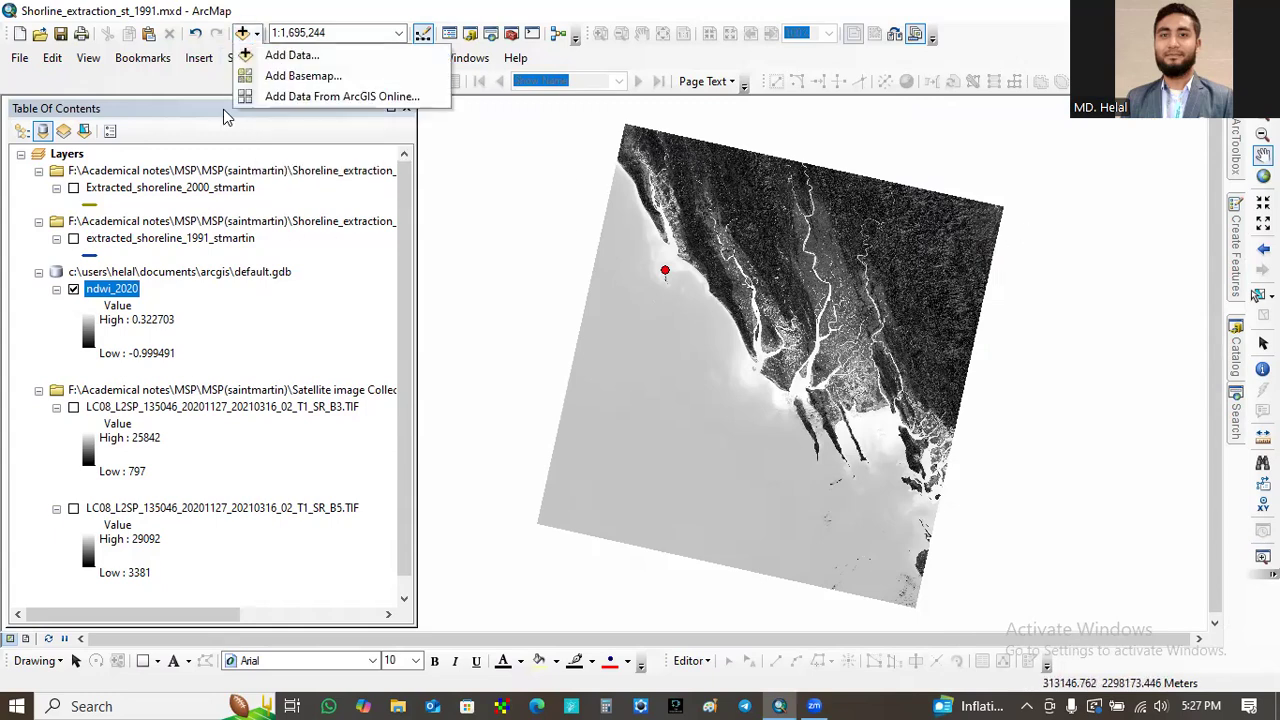
left_click(257, 33)
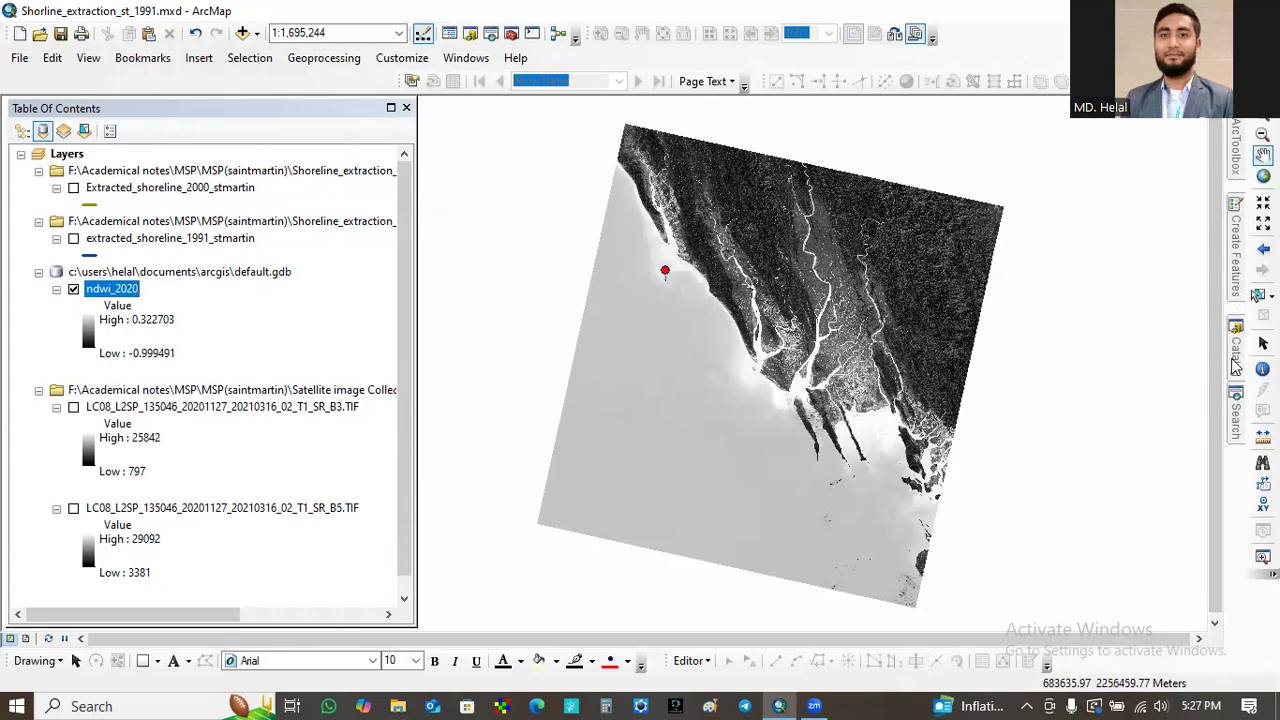
mouse_move(1237, 380)
mouse_move(1236, 428)
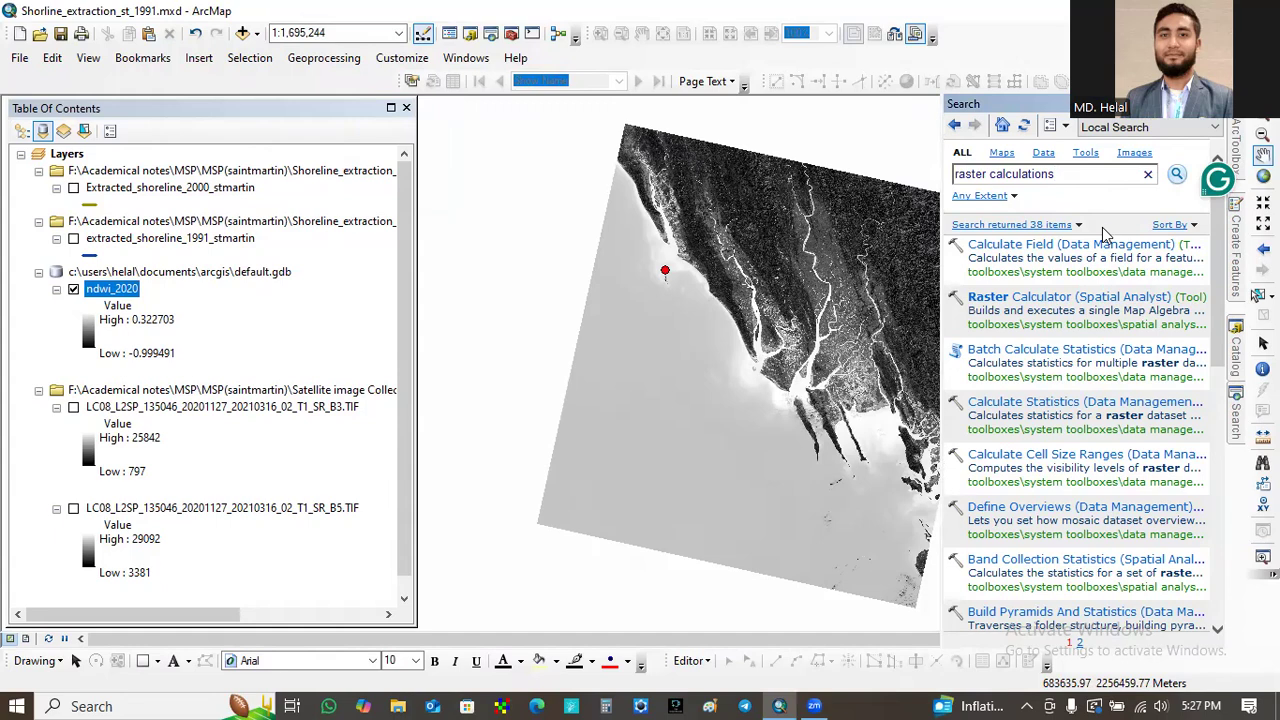
left_click(1199, 104)
left_click(1187, 106)
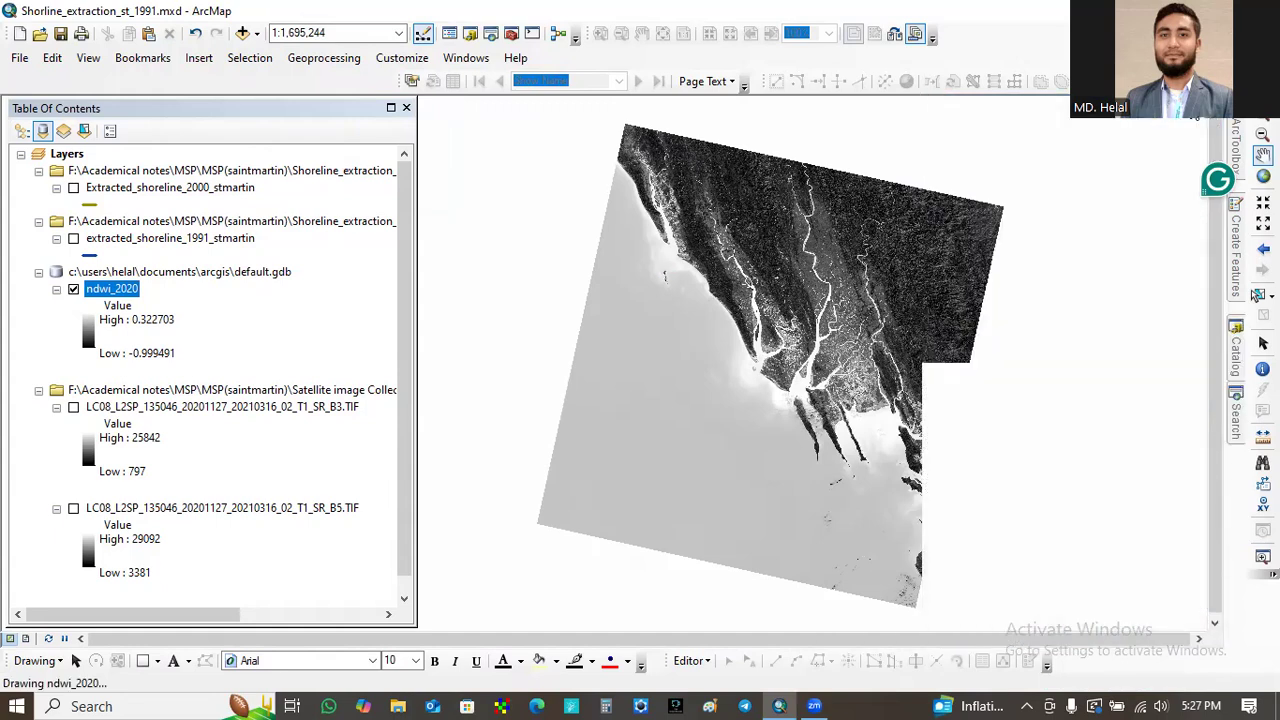
- Switch the ndwi_2020 layer's symbology to Classified with 2 classes
right_click(103, 289)
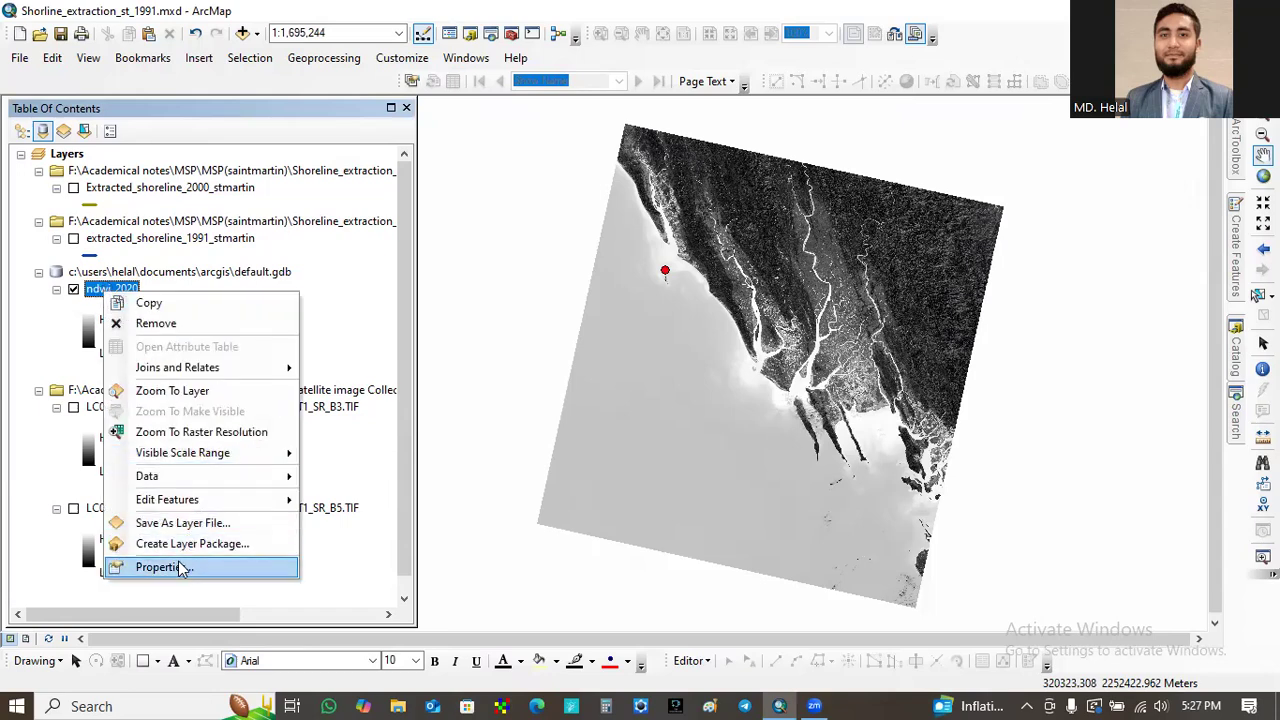
left_click(160, 567)
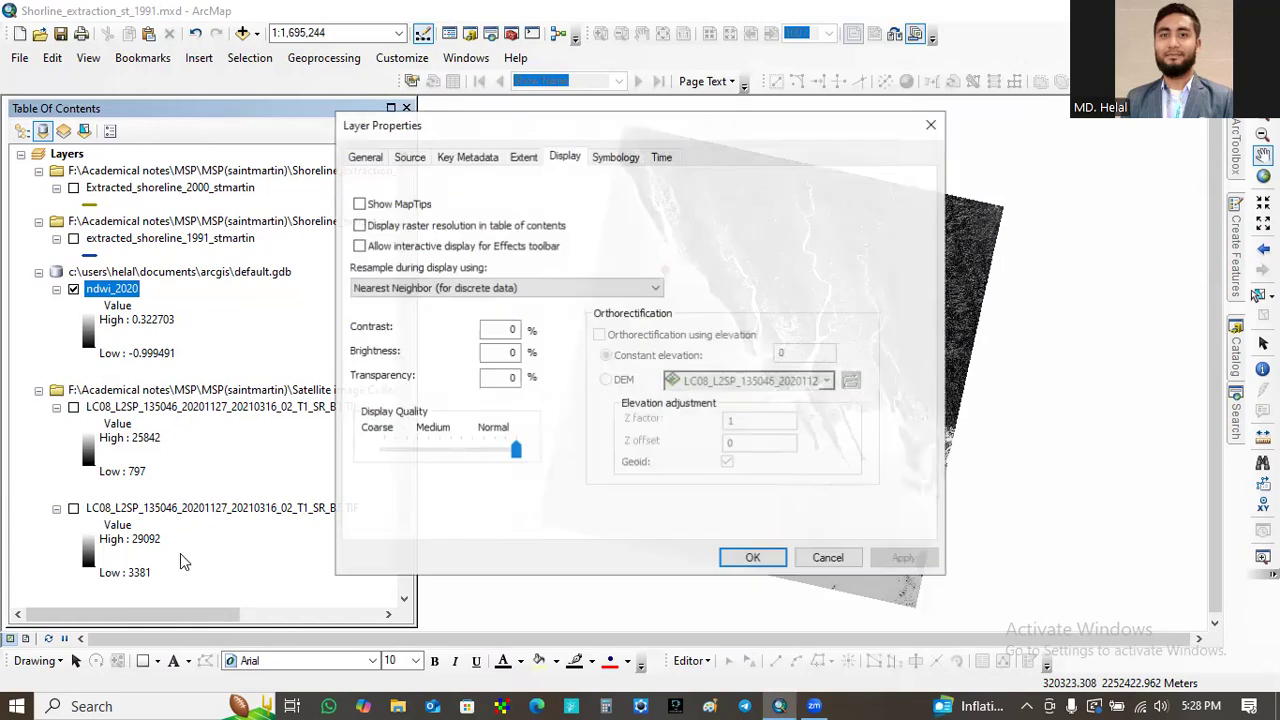
left_click(615, 157)
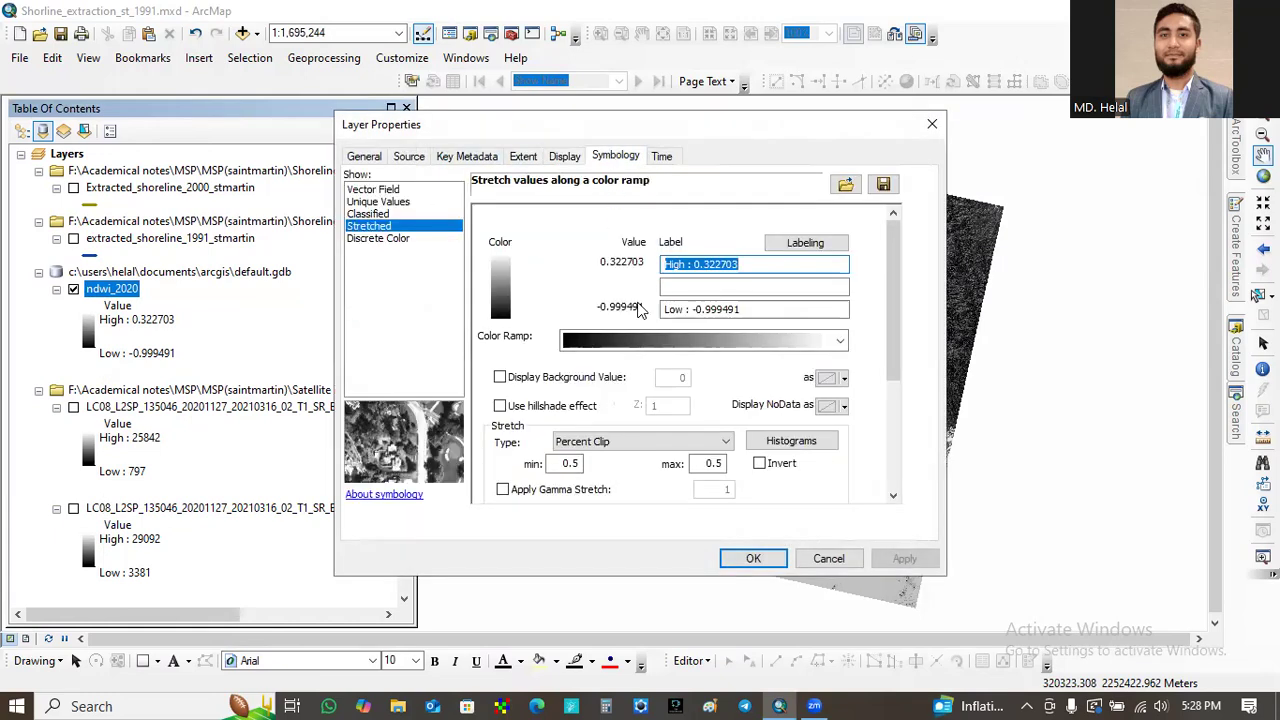
left_click(370, 213)
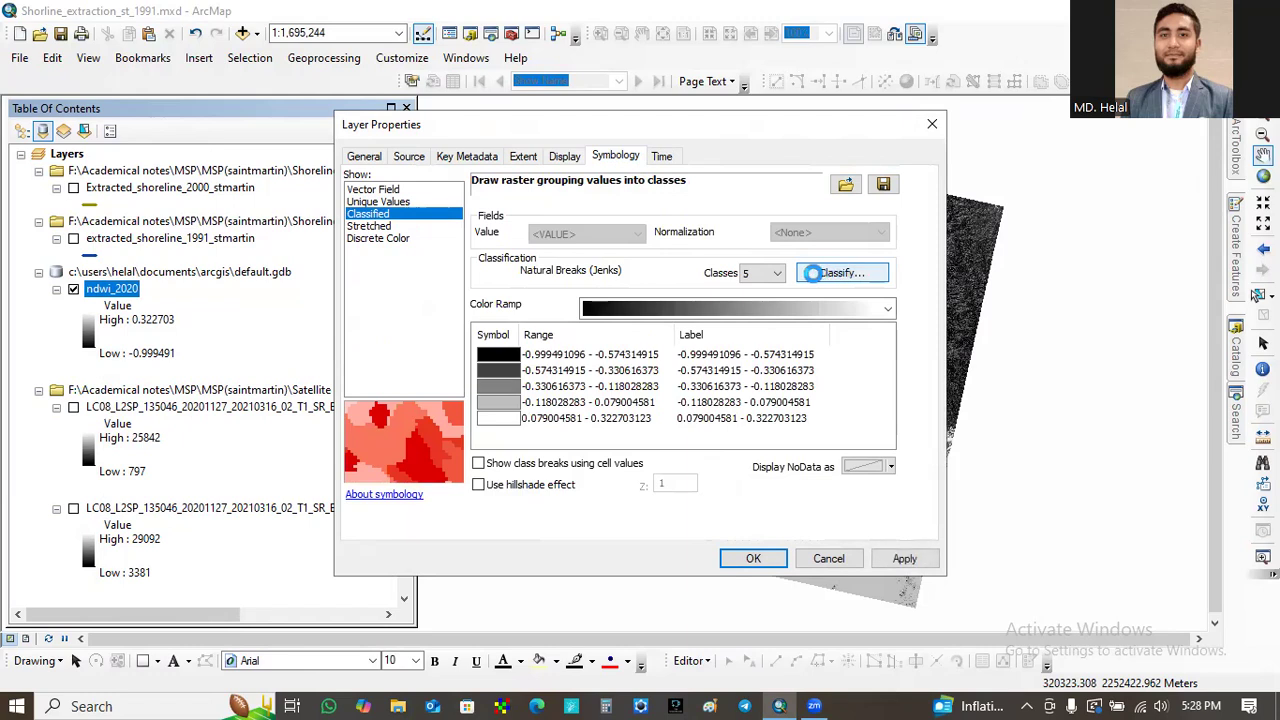
left_click(779, 273)
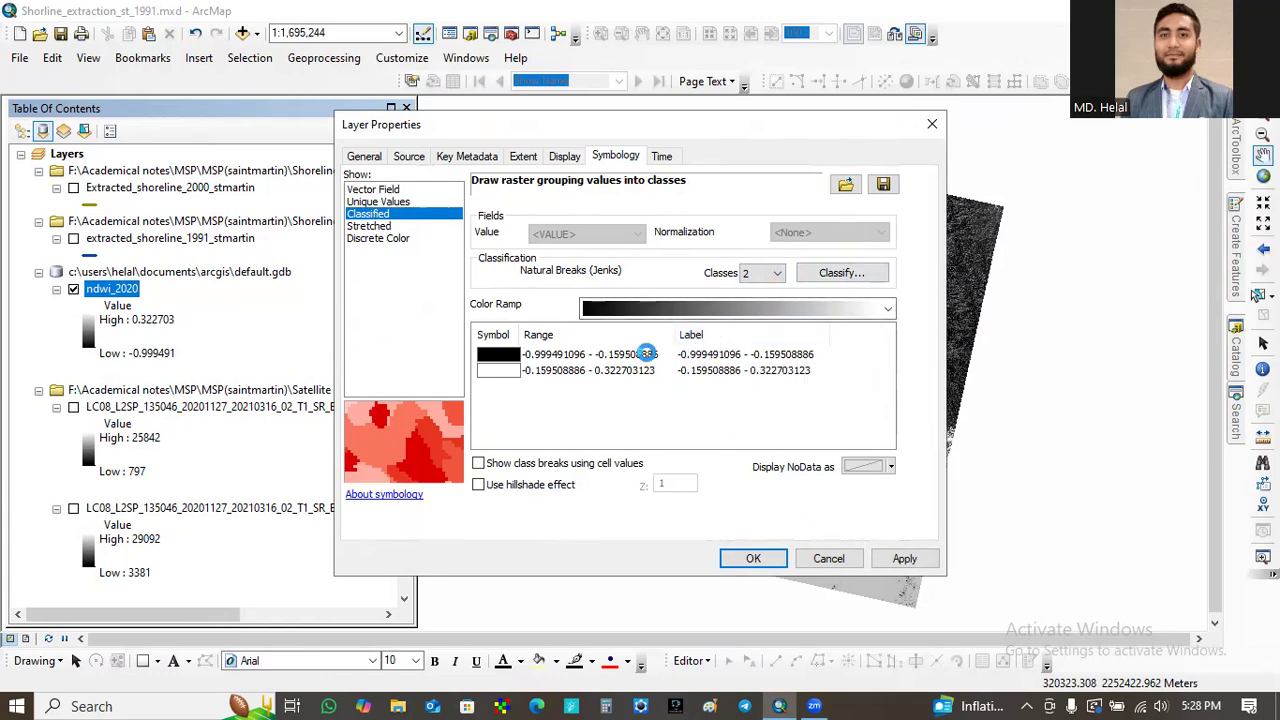
- Set the classification break values of the ndwi_2020 layer manually to 0 and 1
left_click(848, 272)
left_click(904, 322)
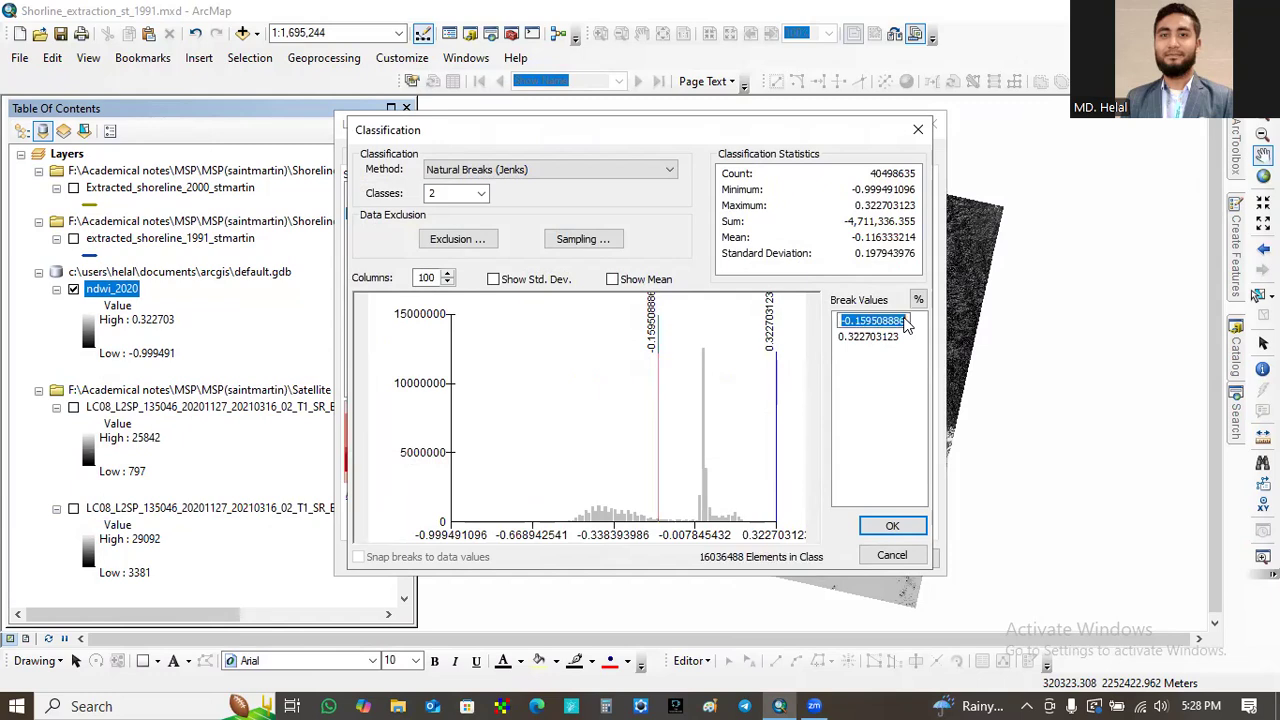
key("BackSpace")
type("0")
key("Return")
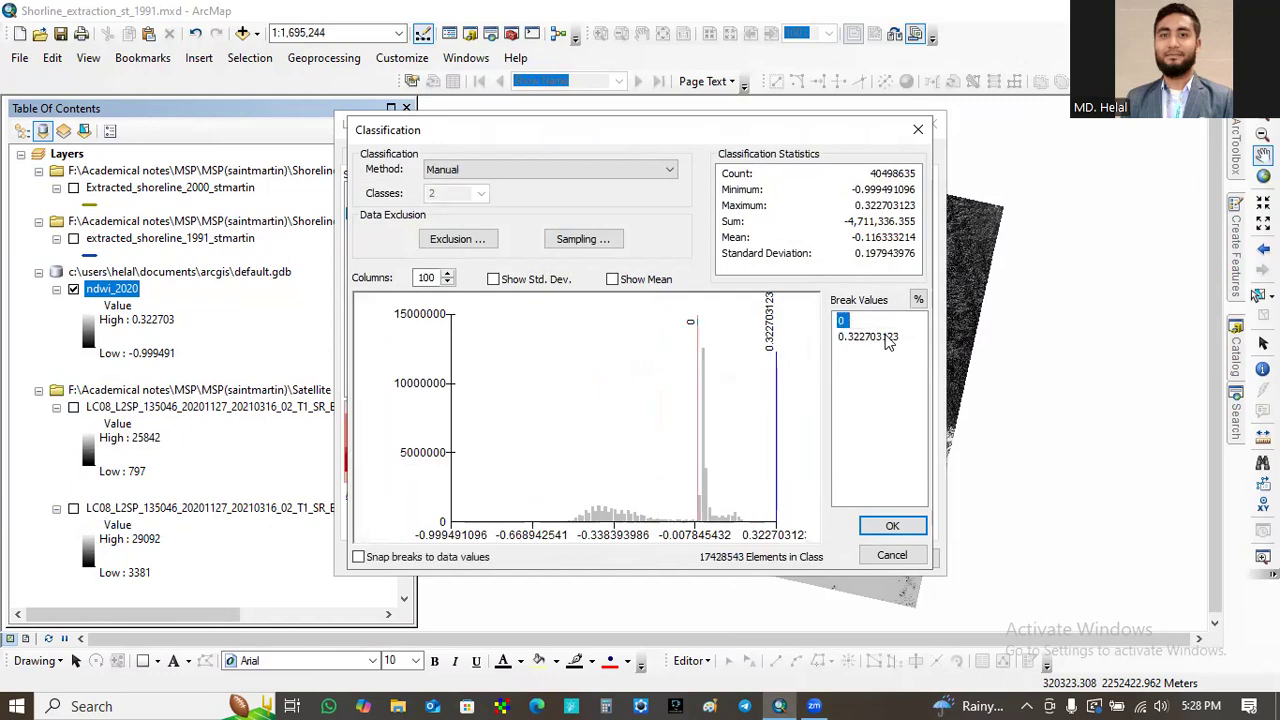
left_click(886, 339)
key("BackSpace")
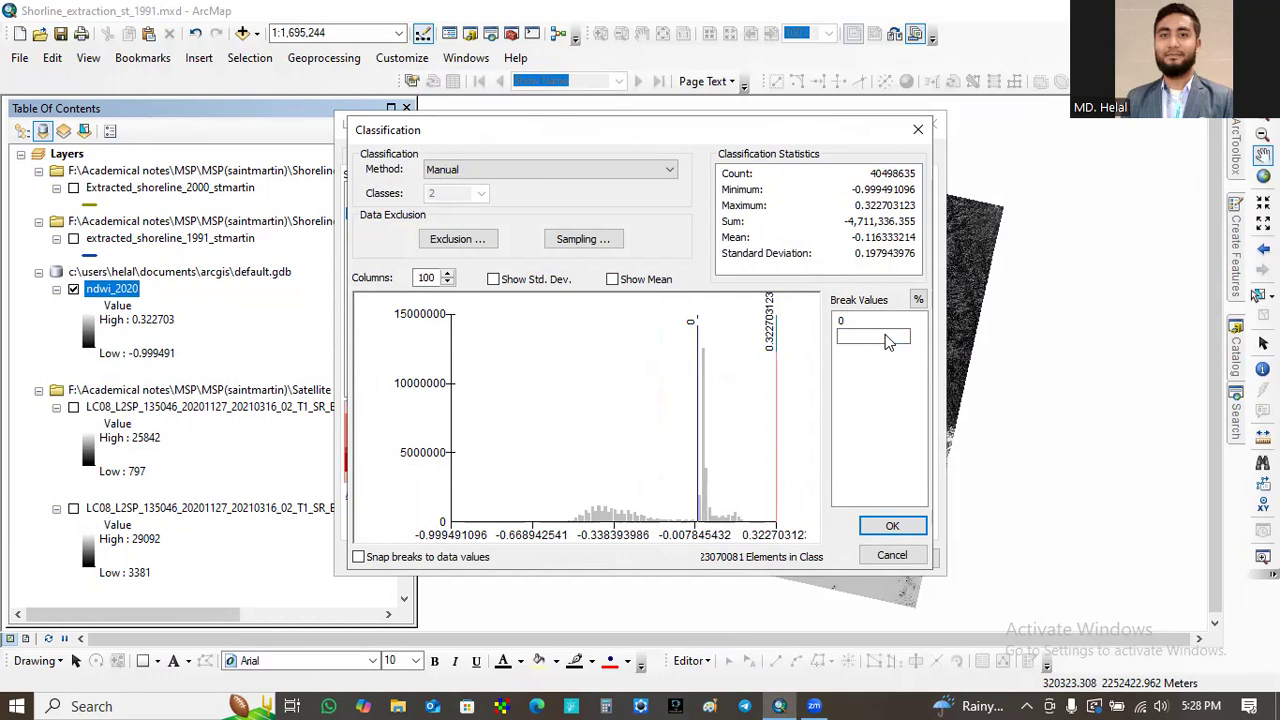
type("1")
left_click(890, 530)
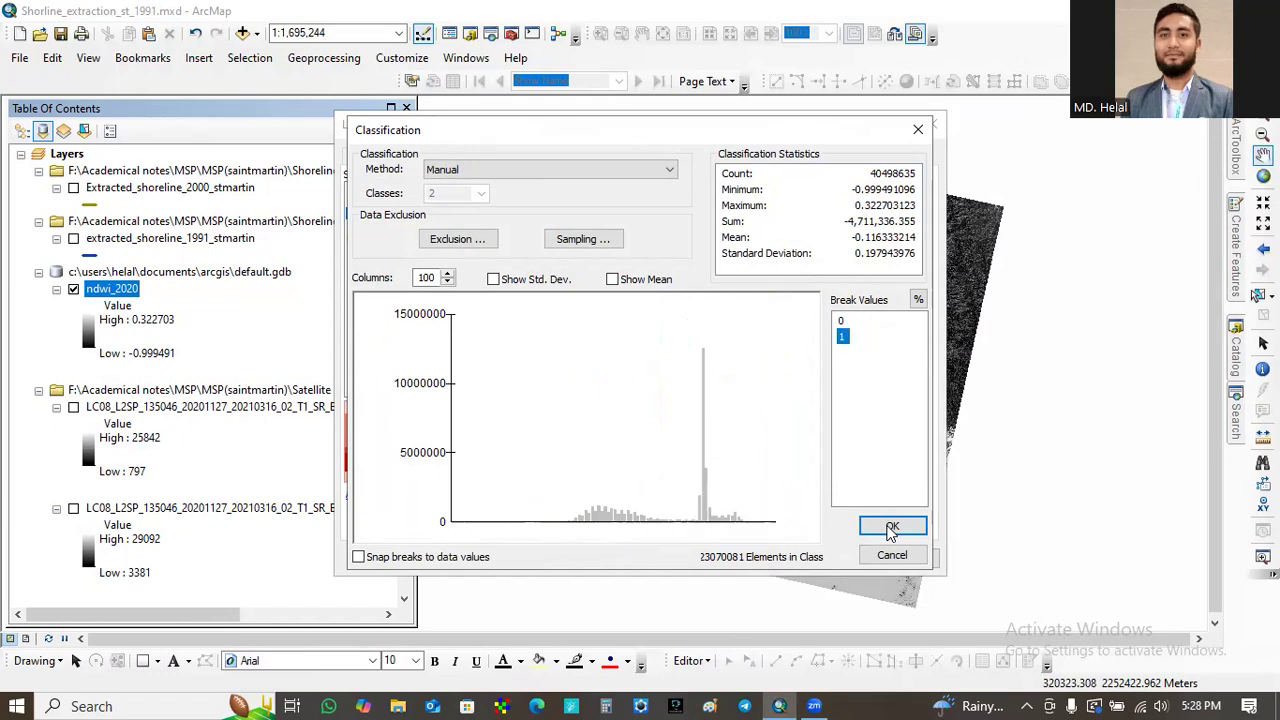
left_click(891, 530)
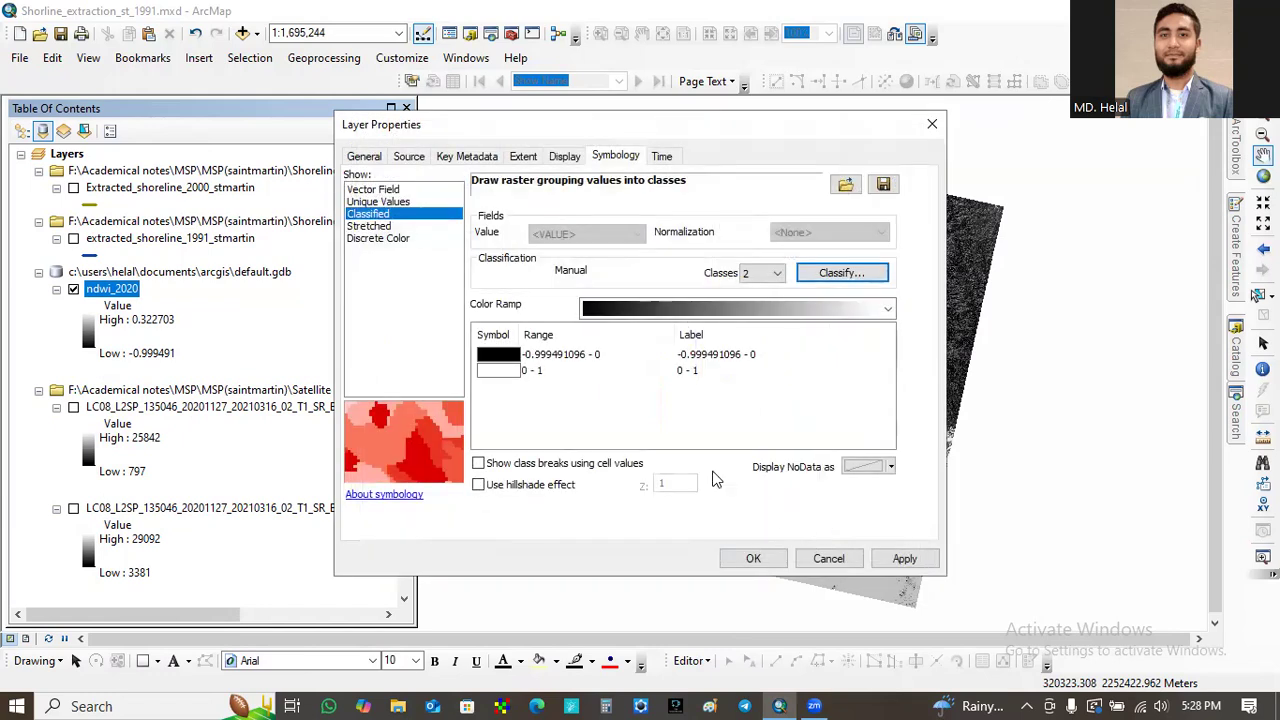
- Colour the ndwi_2020 layer's class below 0 bright green and its 0 - 1 class blue, and apply the symbology
left_click(503, 360)
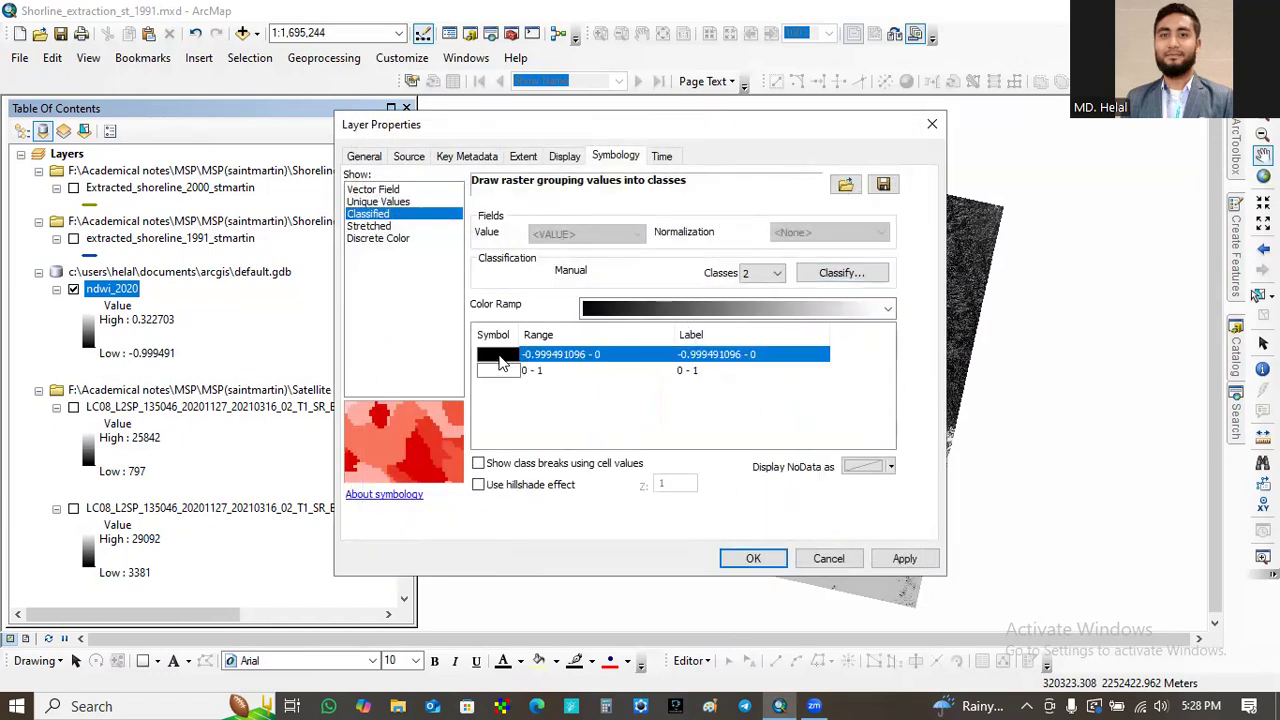
left_click(500, 360)
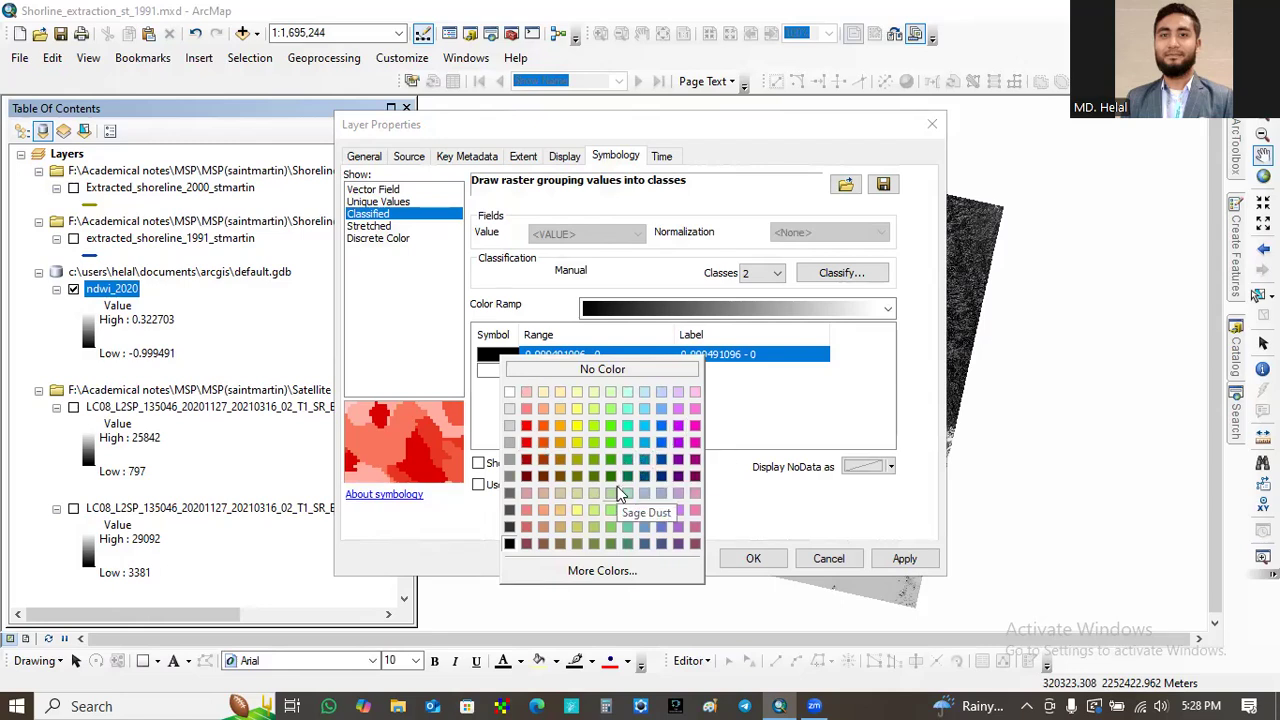
left_click(610, 425)
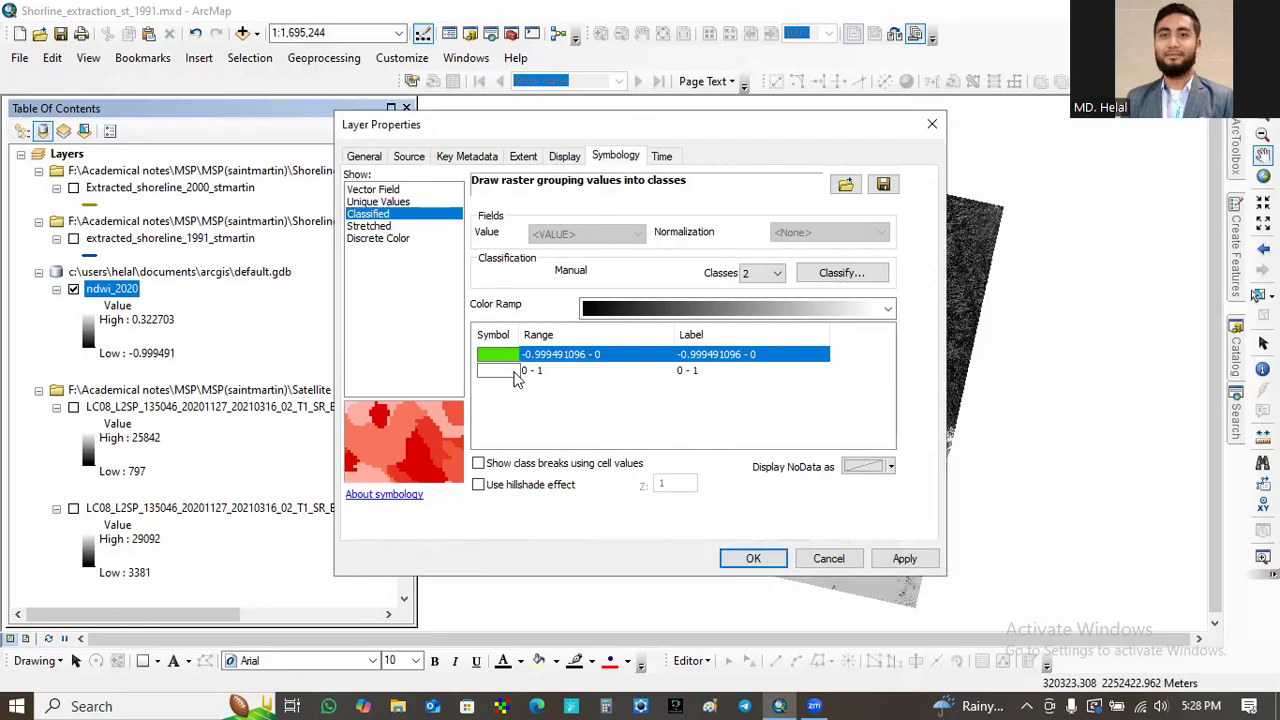
left_click(512, 372)
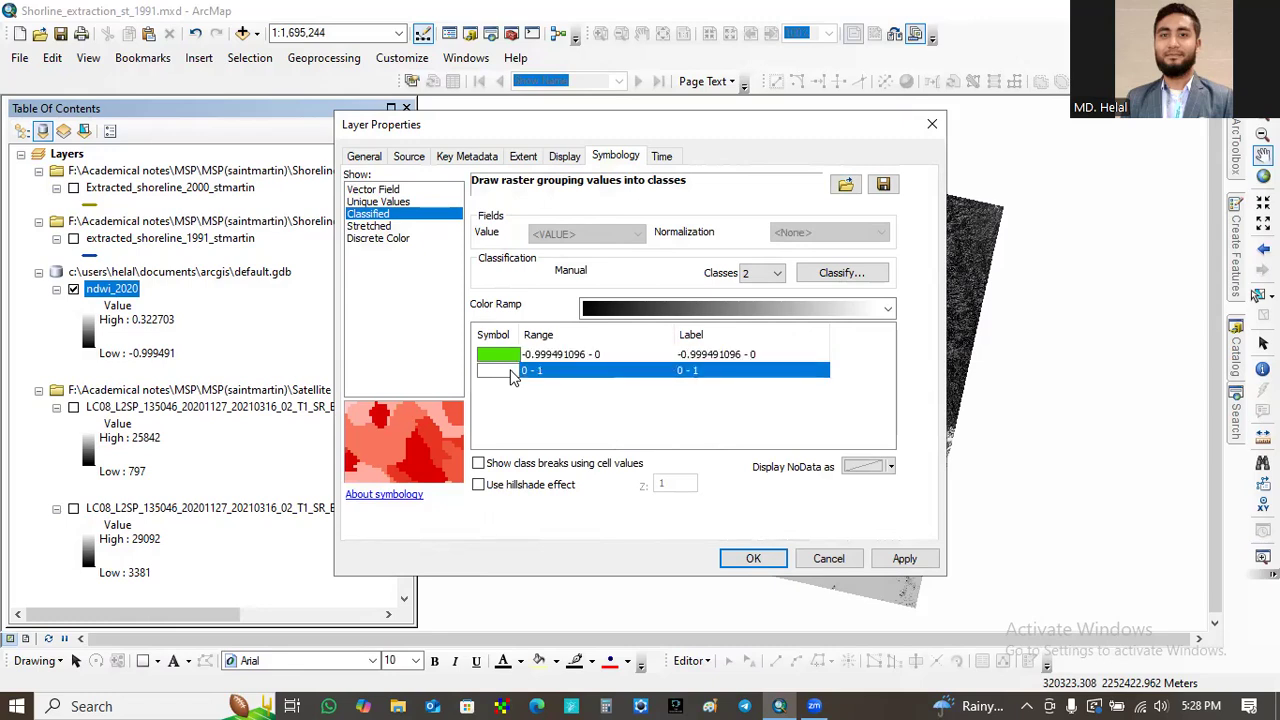
left_click(510, 372)
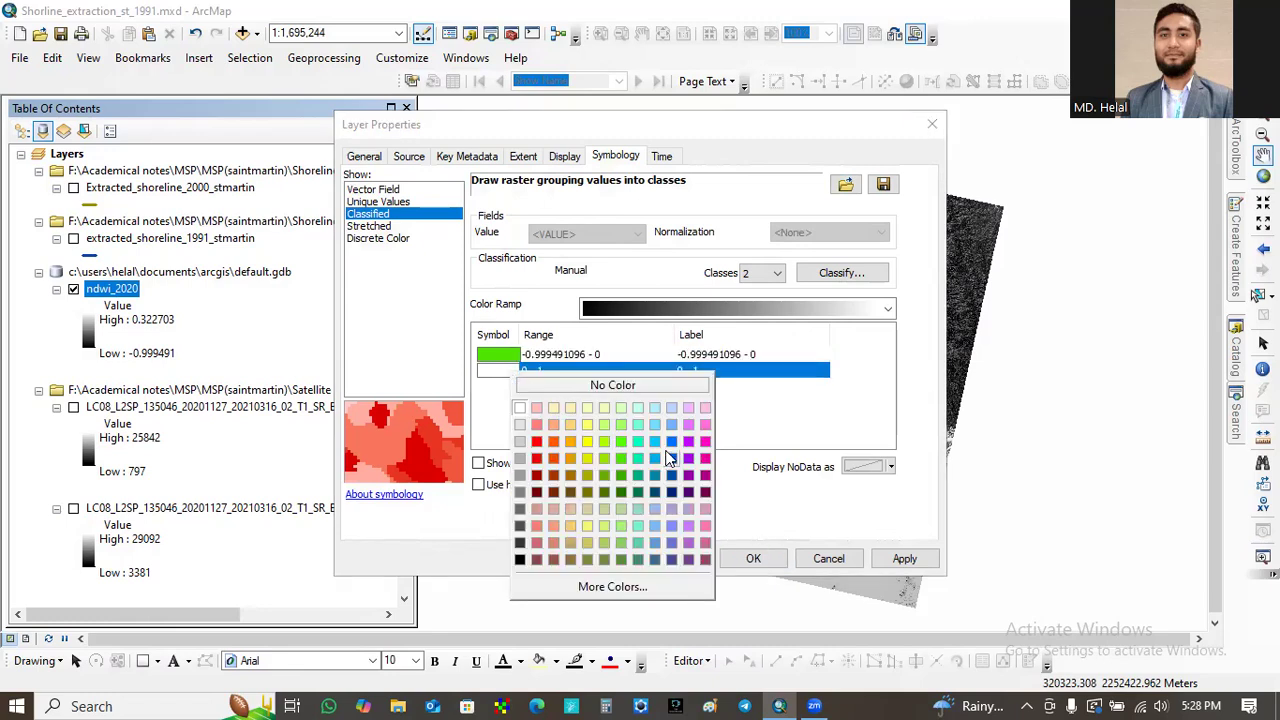
left_click(670, 457)
left_click(904, 559)
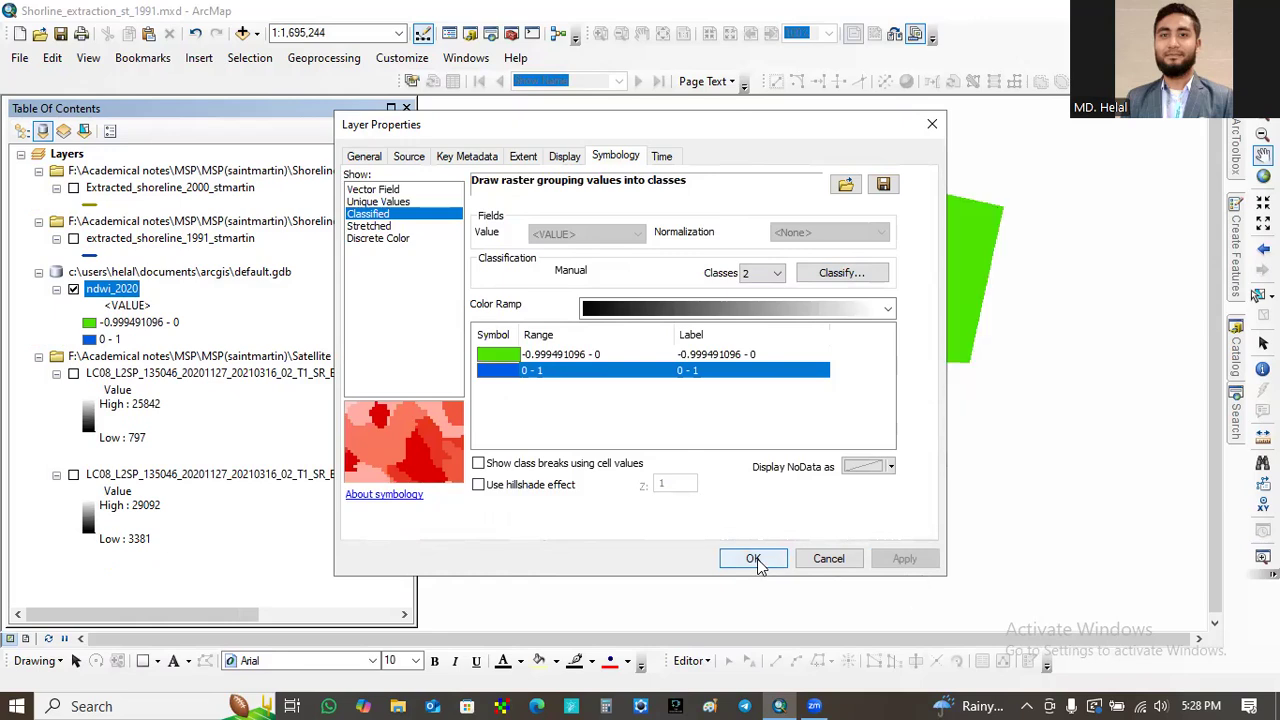
left_click(753, 559)
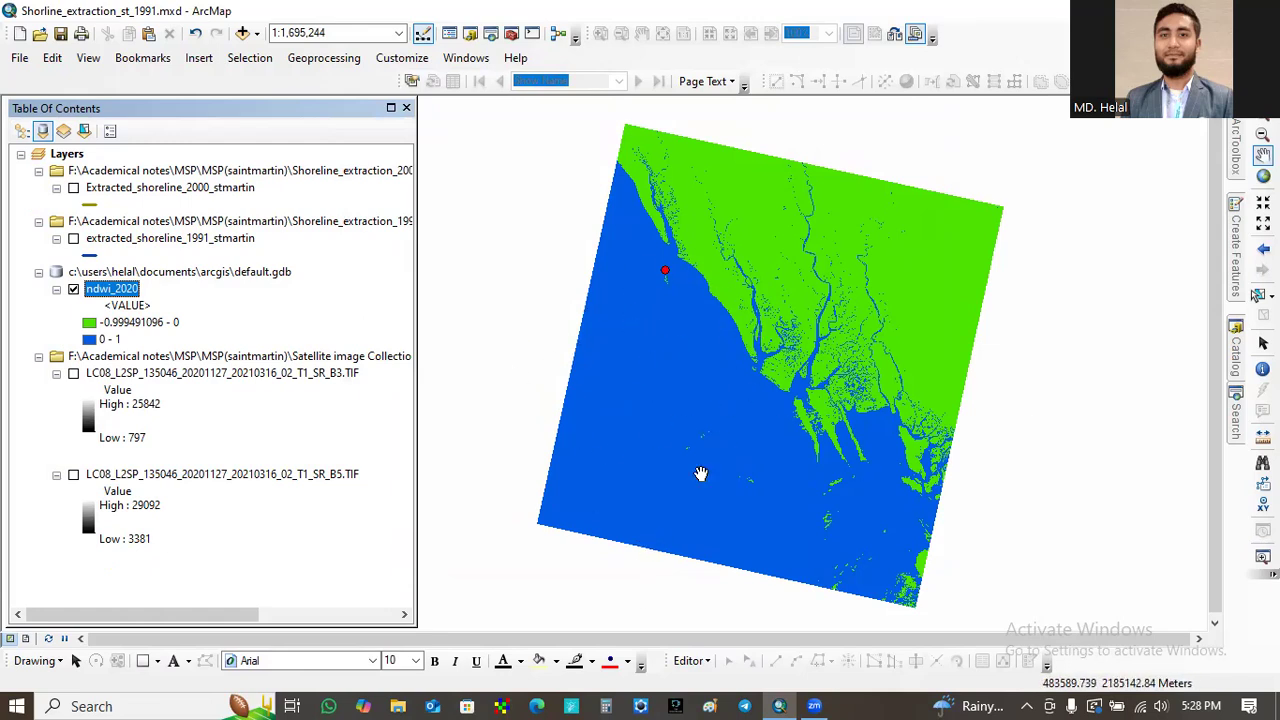
- Open the Reclassify tool from the Reclass toolset and set ndwi_2020 as the input raster
left_click(1233, 290)
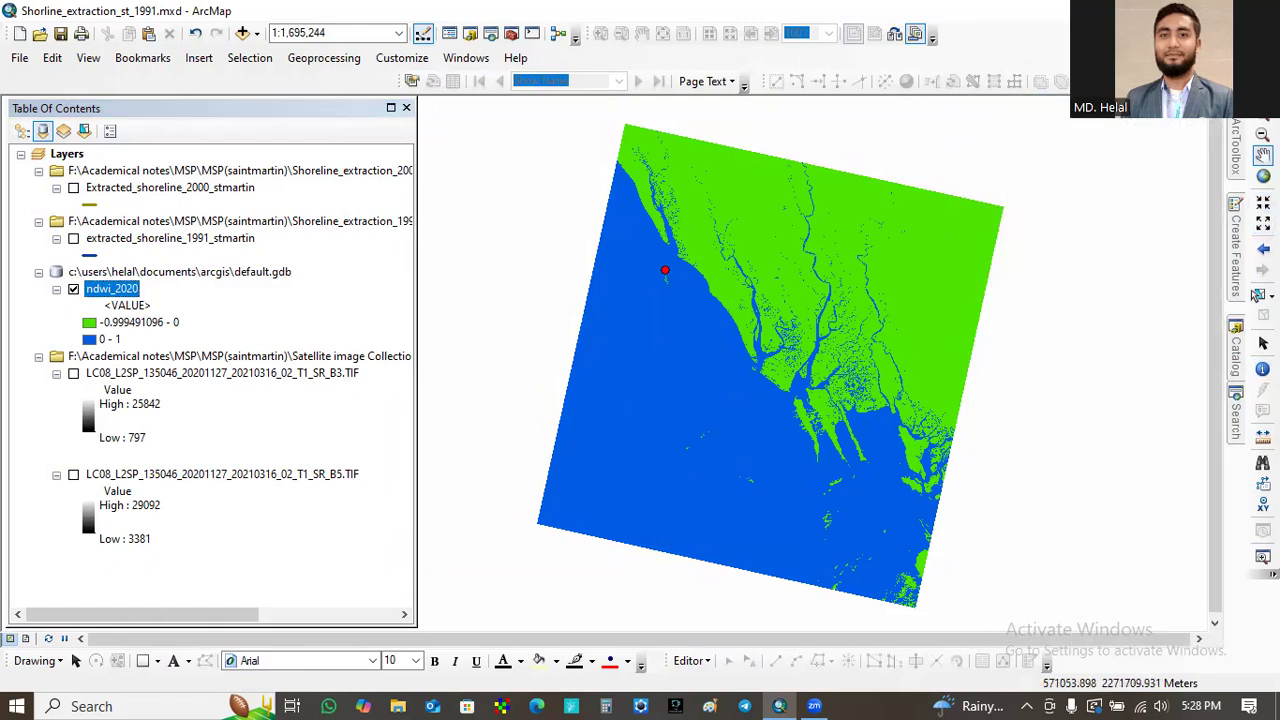
left_click(1238, 155)
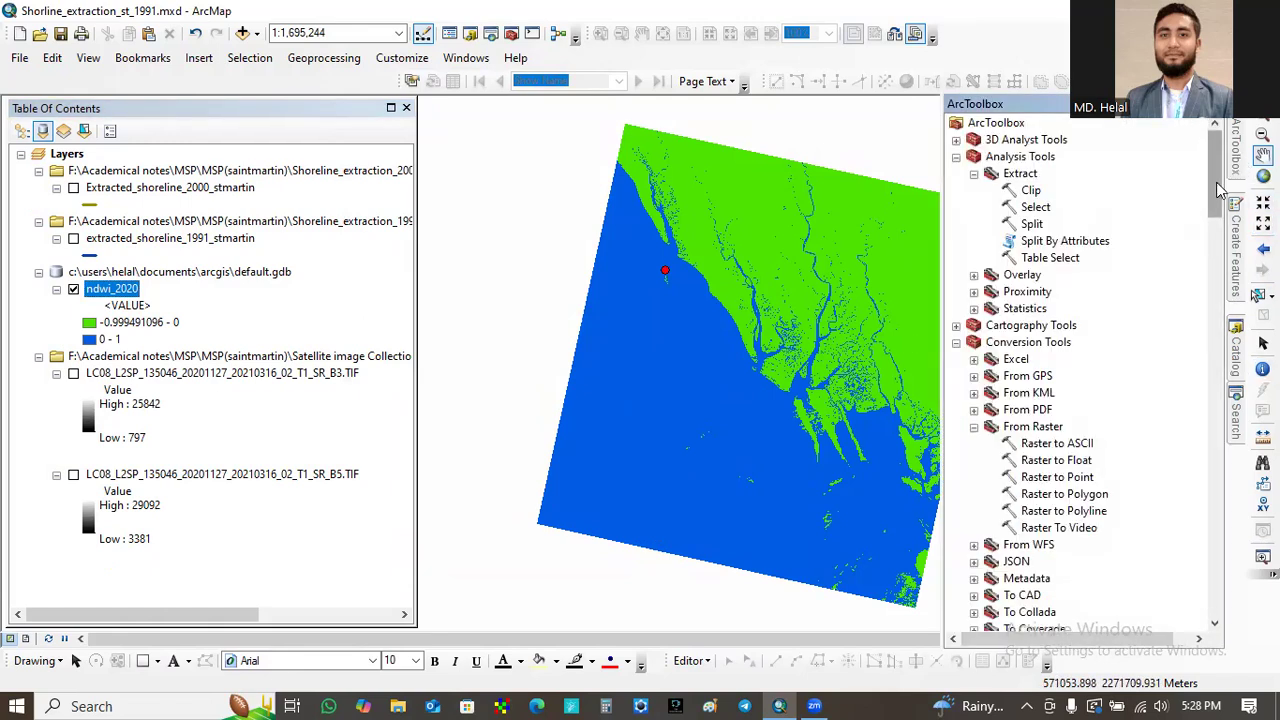
left_click_drag(1218, 190, 1215, 460)
scroll(1080, 380, "down", 6)
left_click(1037, 358)
scroll(1080, 380, "down", 2)
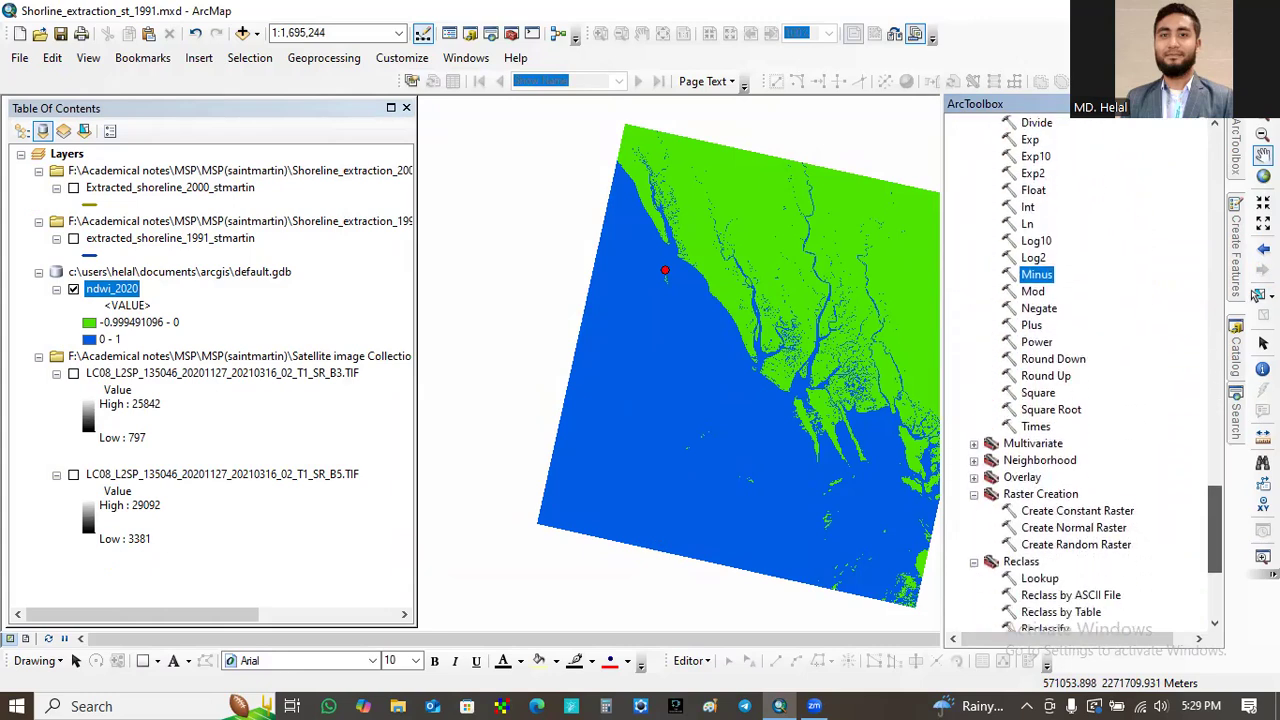
scroll(1095, 375, "down", 1)
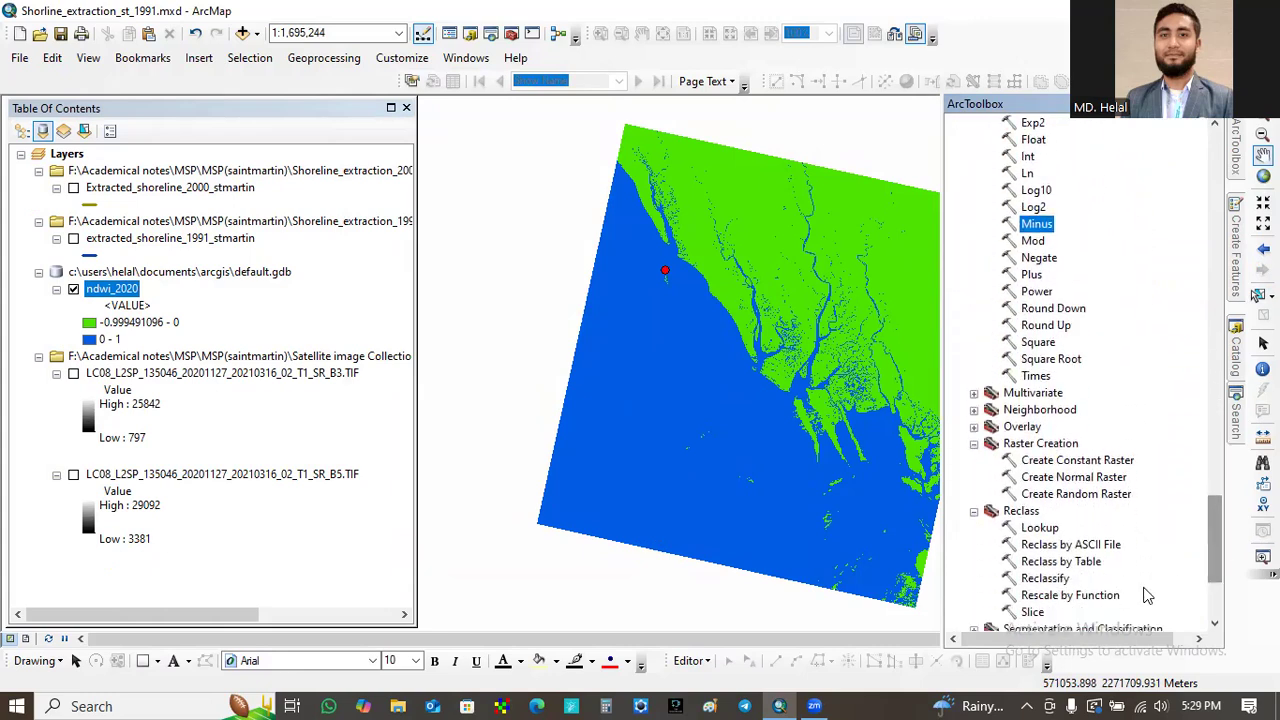
left_click(1055, 582)
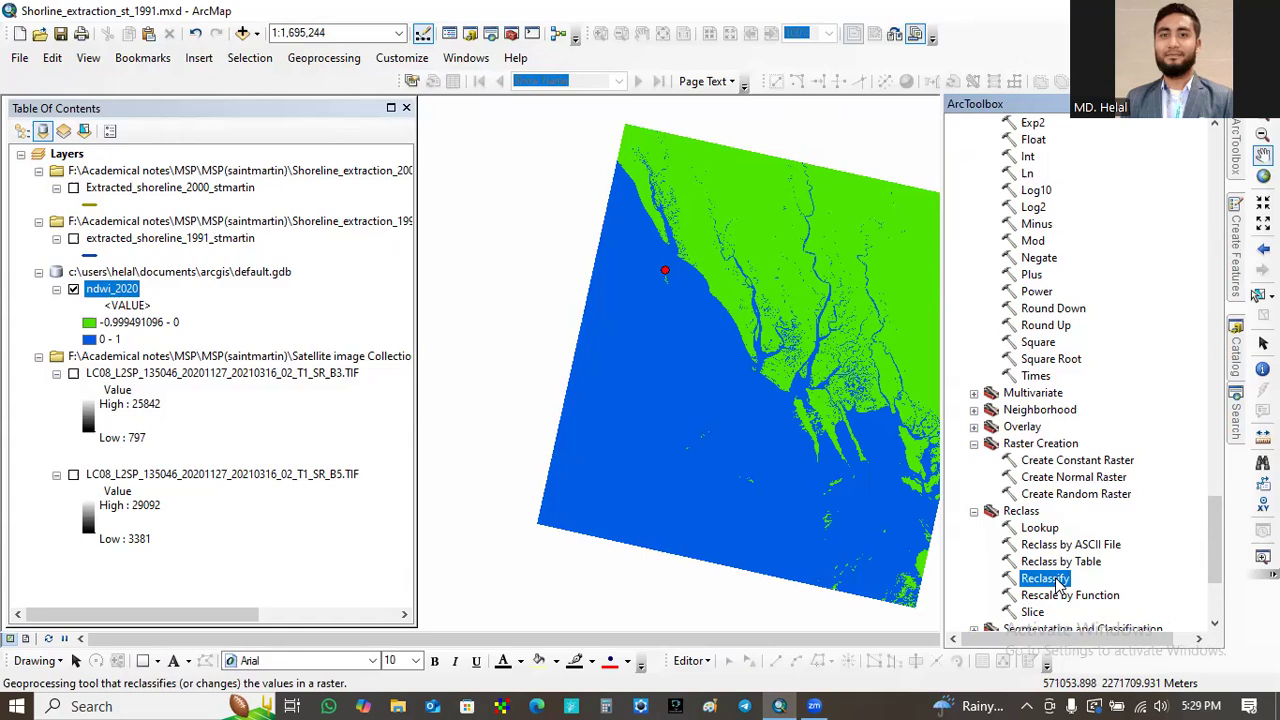
double_click(1055, 582)
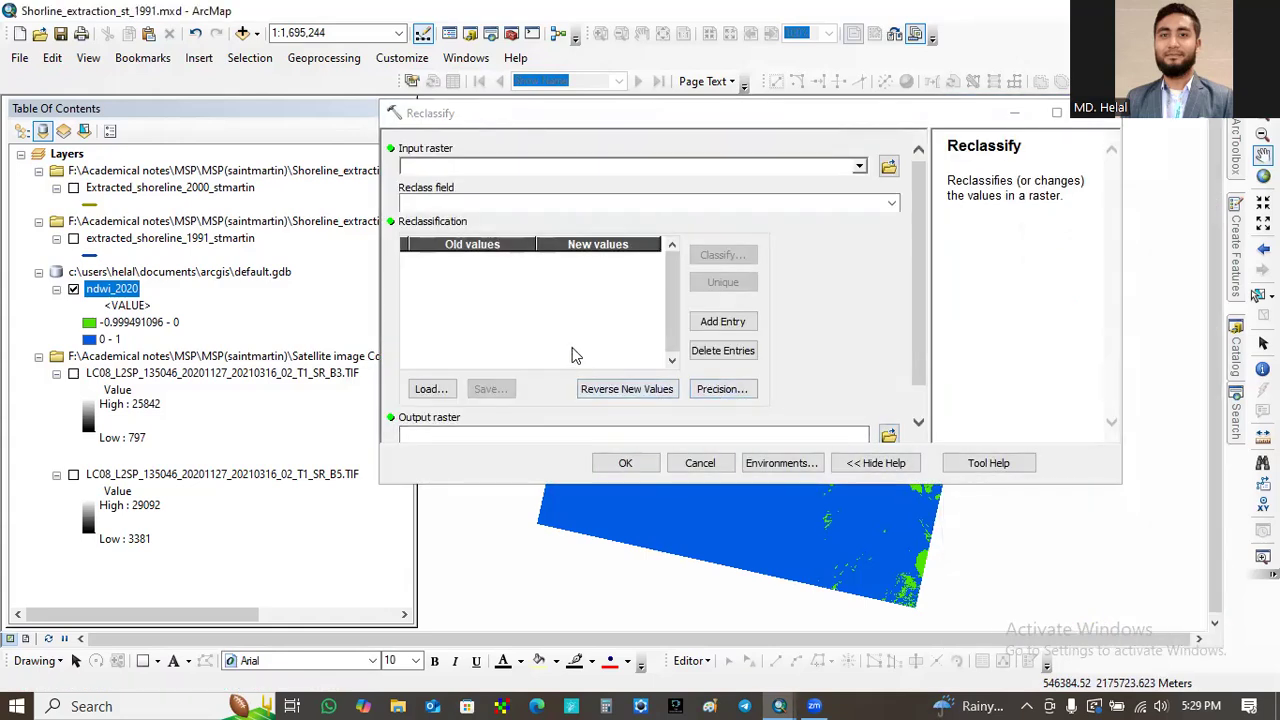
left_click(859, 167)
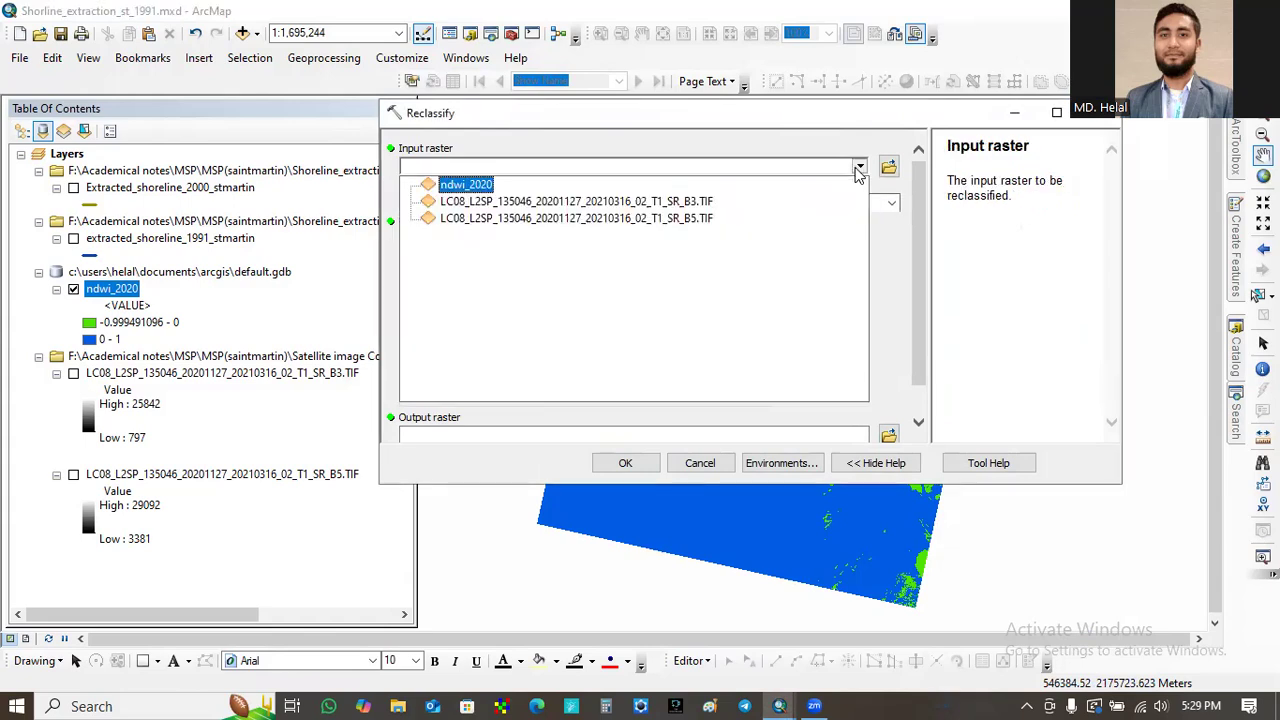
left_click(487, 186)
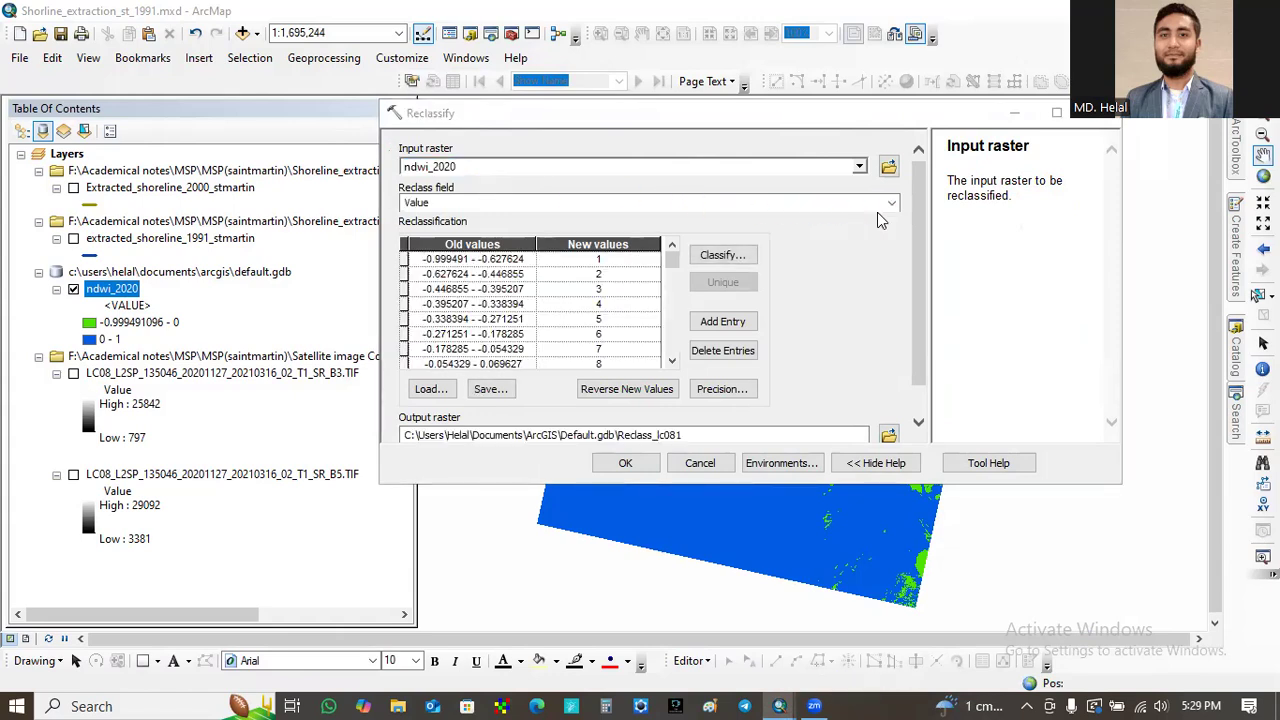
- Set the reclassification of ndwi_2020 to 2 classes with manual break values 0 and 1
left_click(750, 257)
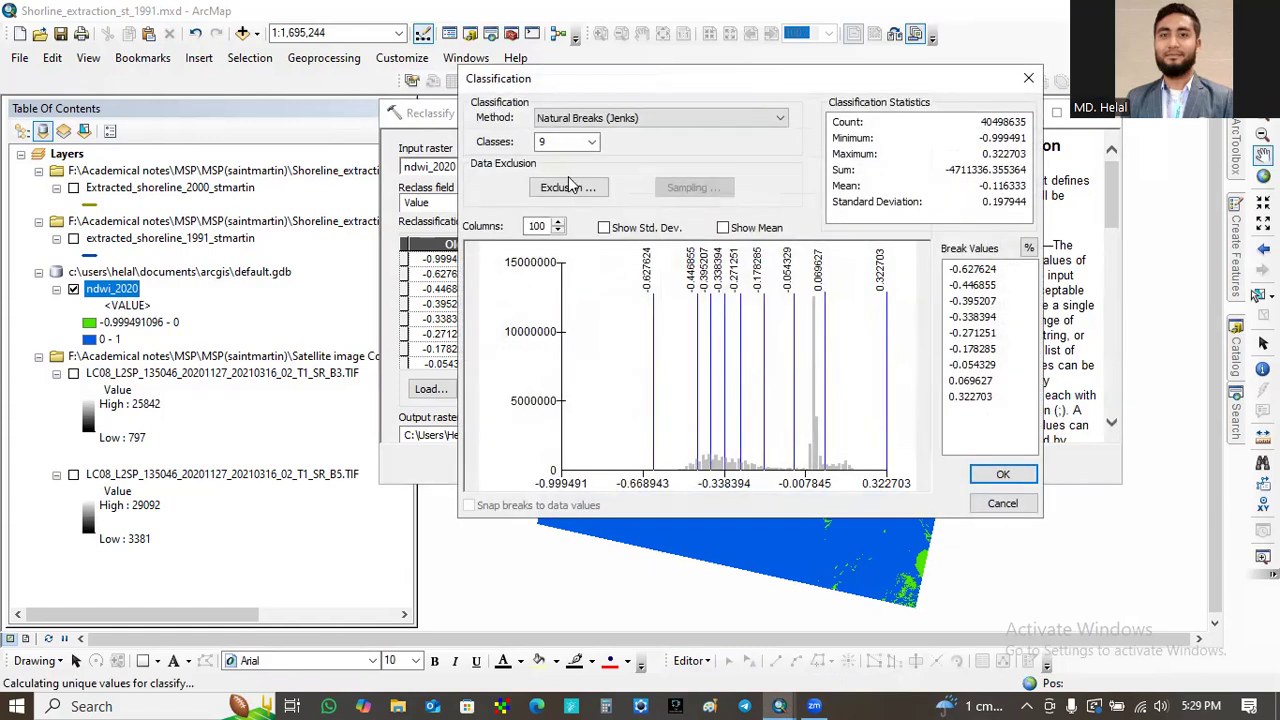
left_click(591, 142)
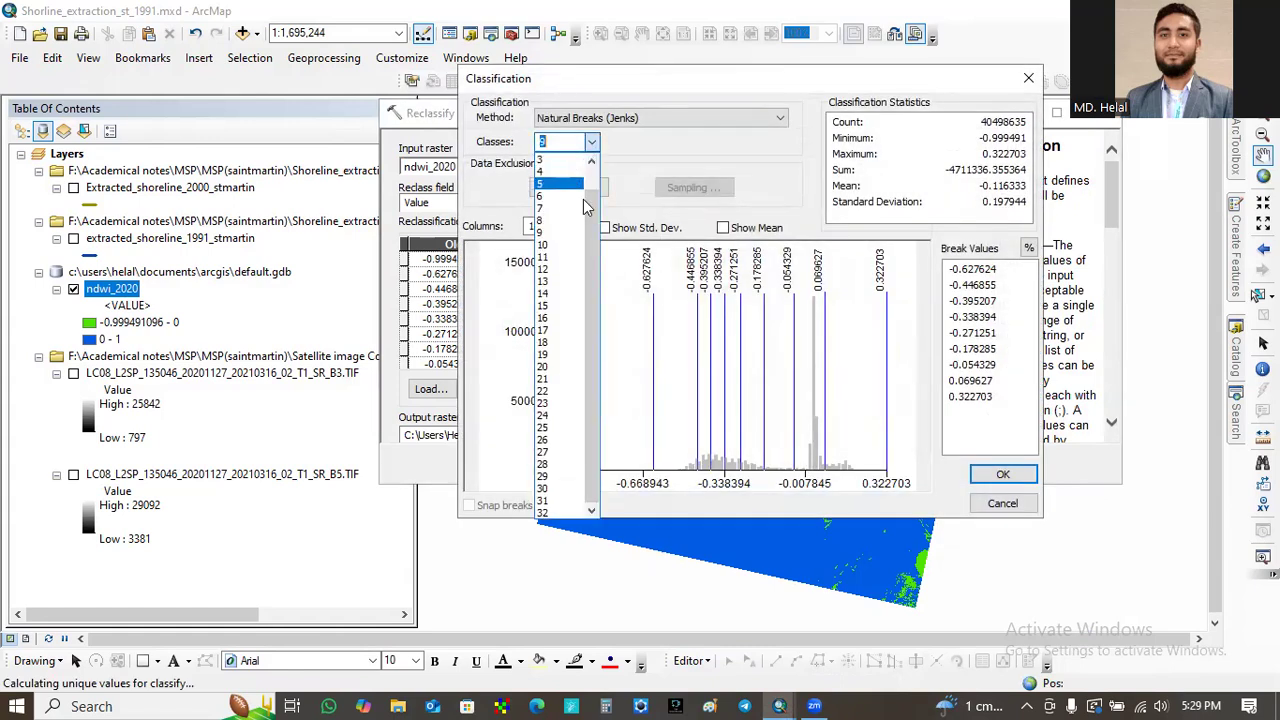
left_click(556, 172)
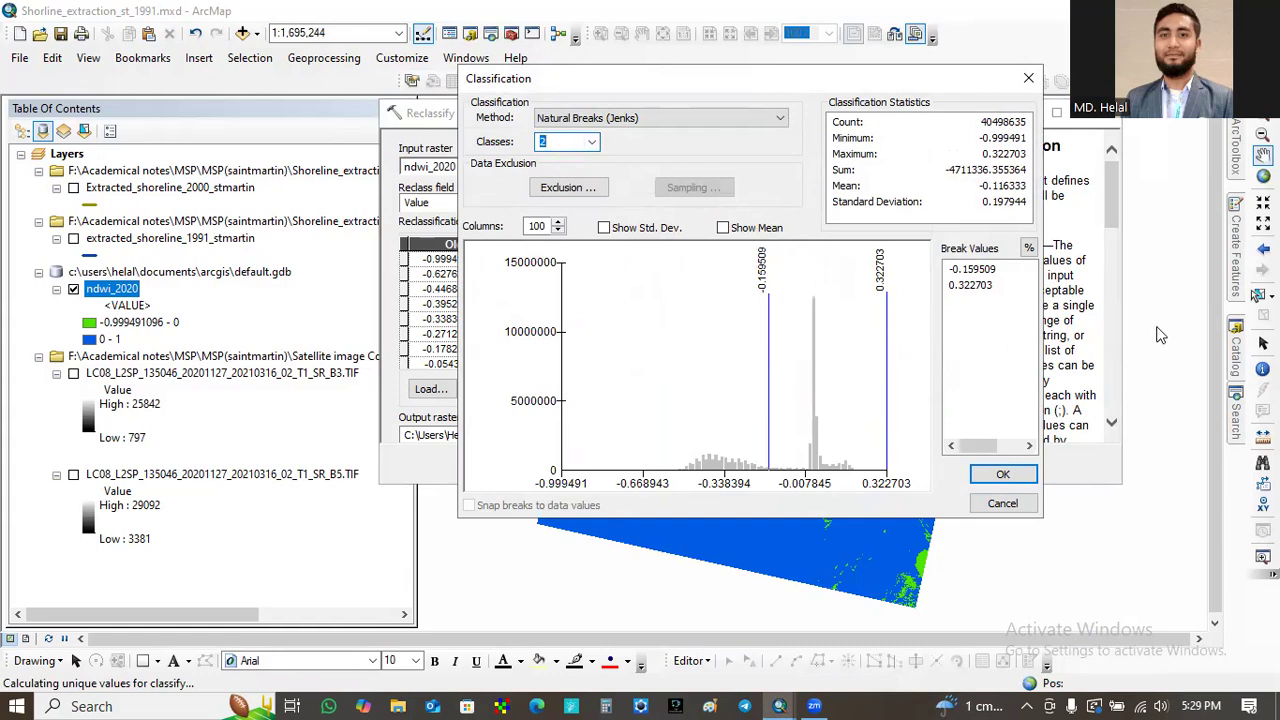
double_click(984, 272)
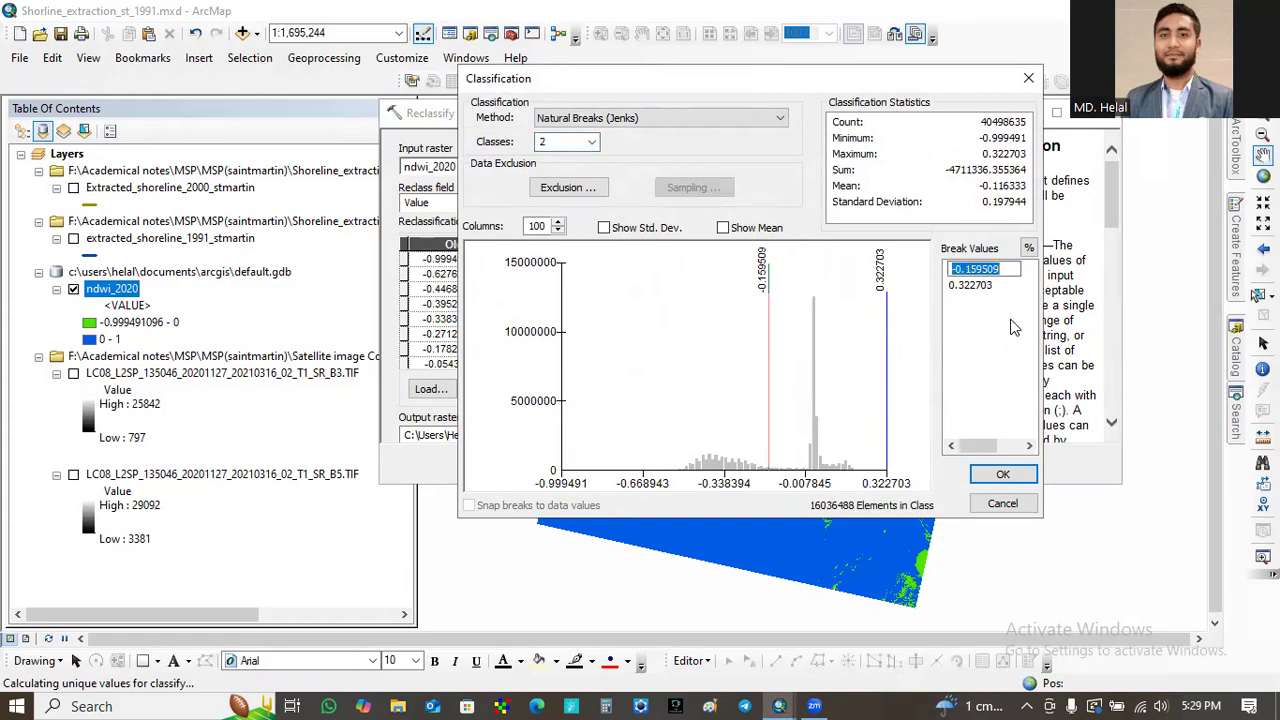
key("BackSpace")
type("0")
left_click(1005, 290)
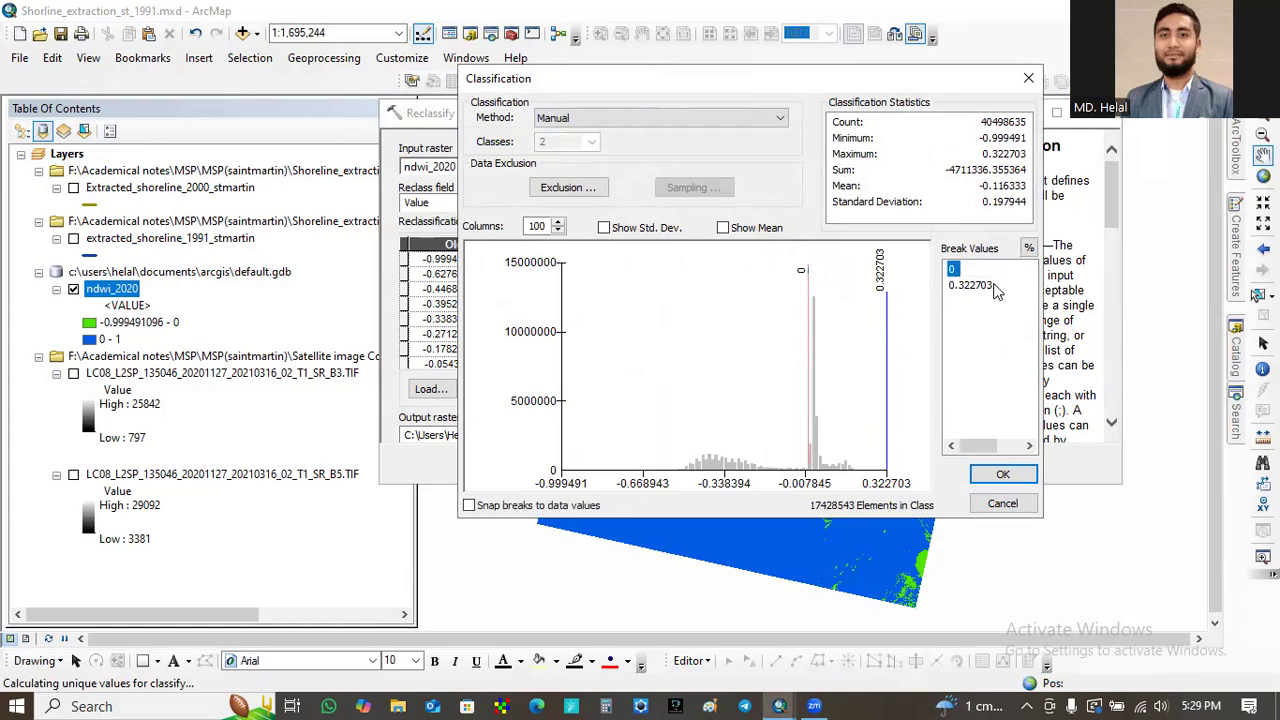
double_click(1005, 290)
key("BackSpace")
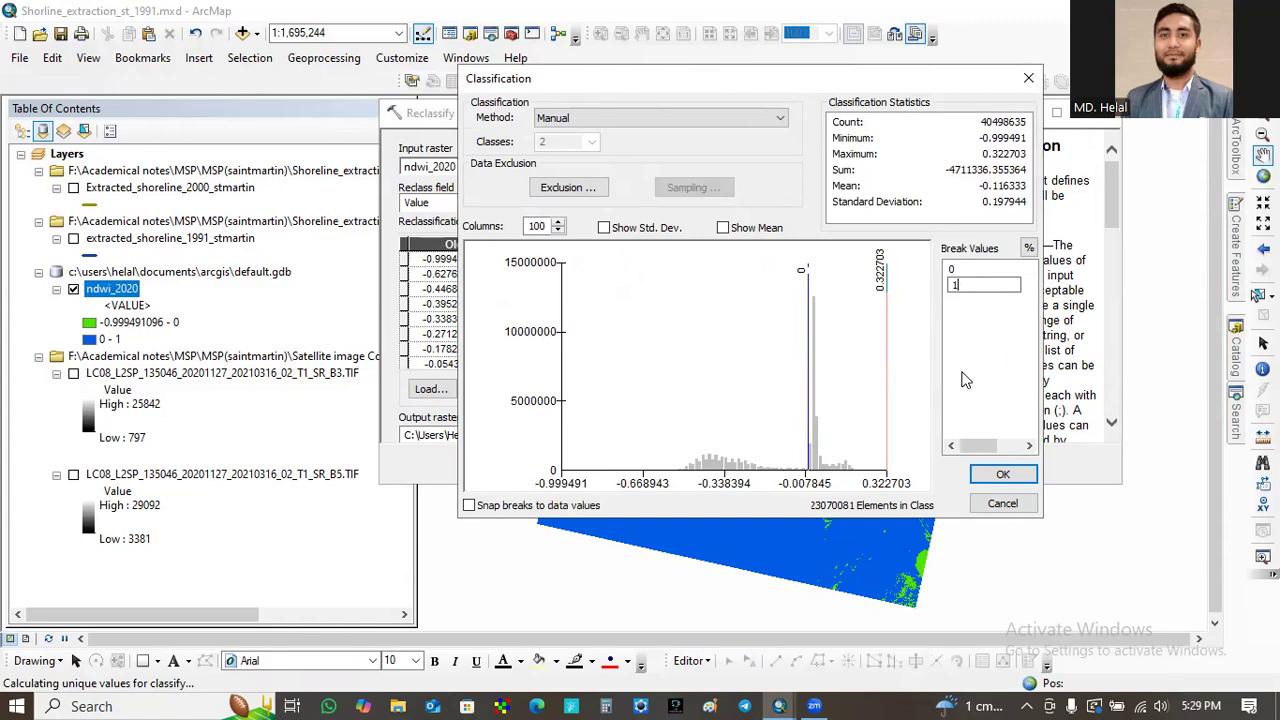
left_click(1000, 484)
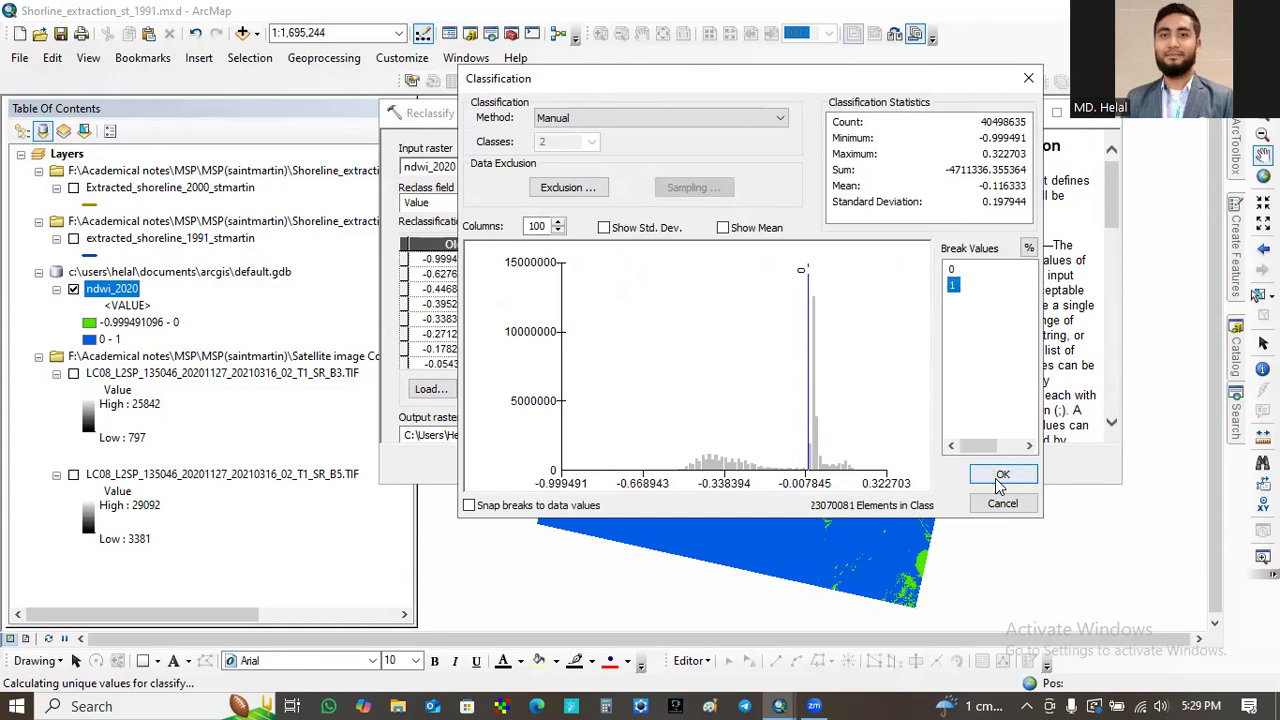
left_click(1001, 483)
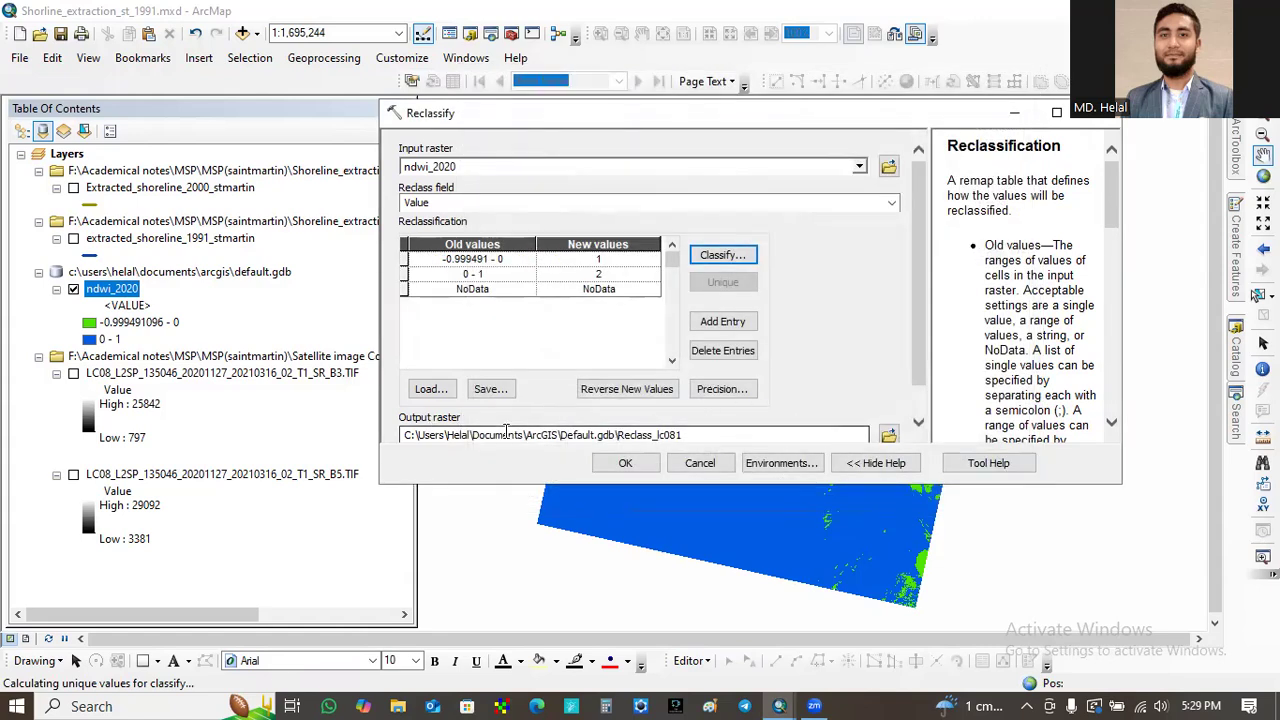
- Try to run the reclassification with the output raster named Reclass_2020(stmartin)
scroll(920, 317, "down", 1)
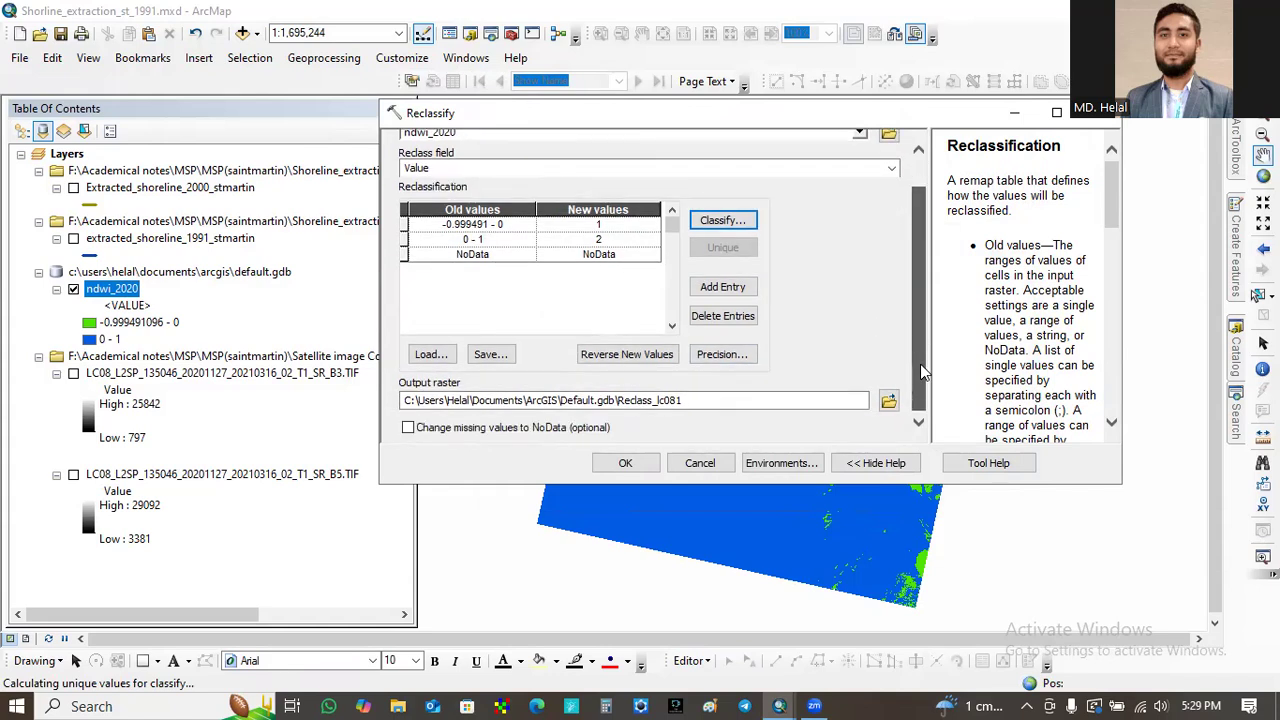
left_click(689, 400)
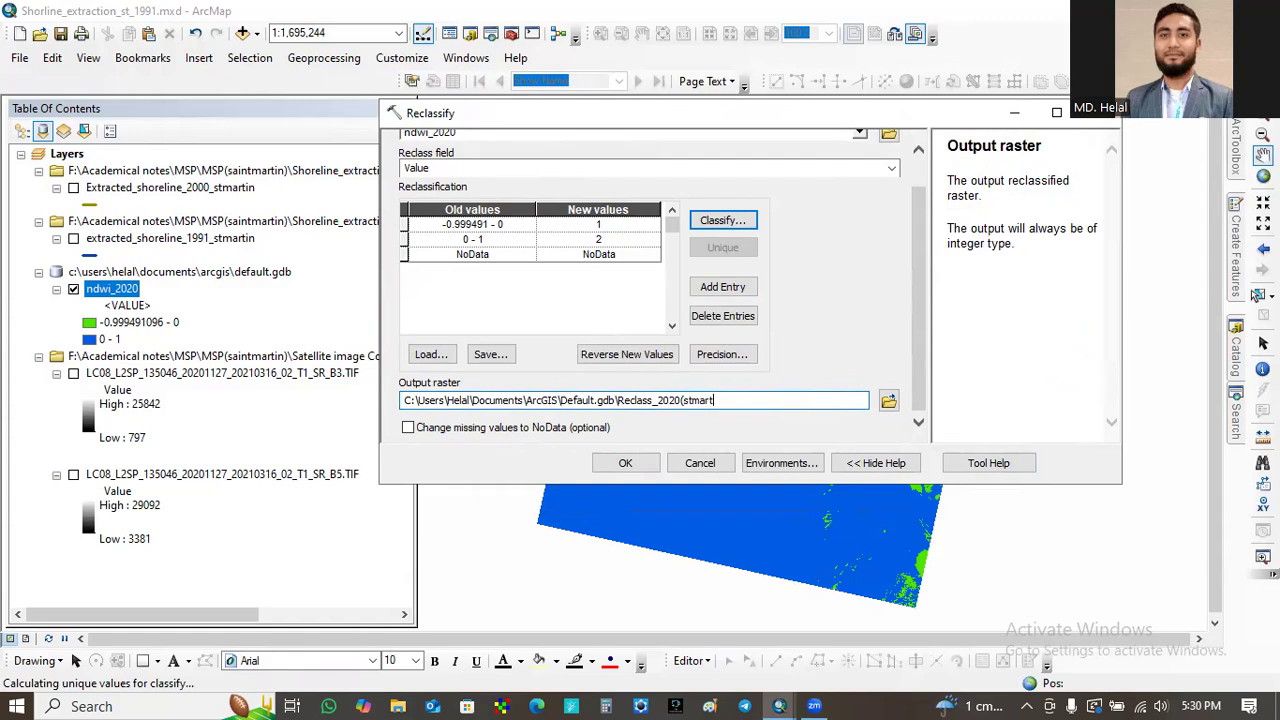
type(")")
left_click(641, 461)
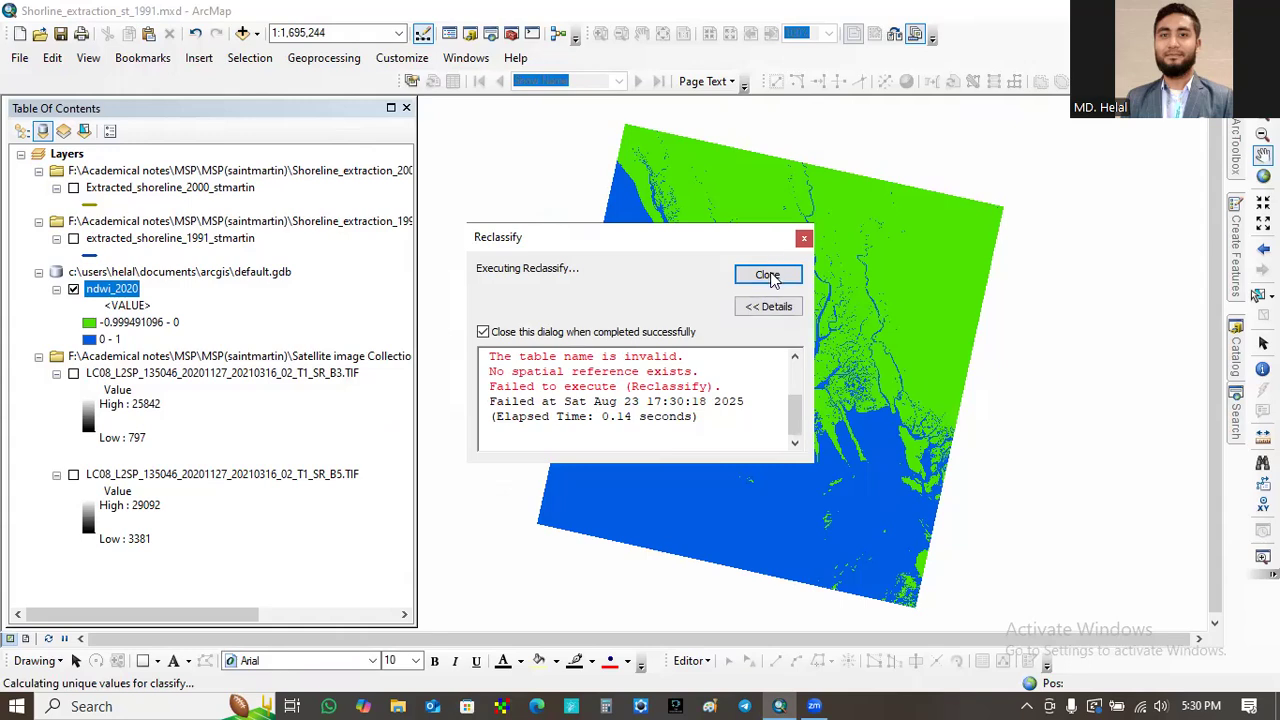
left_click(768, 276)
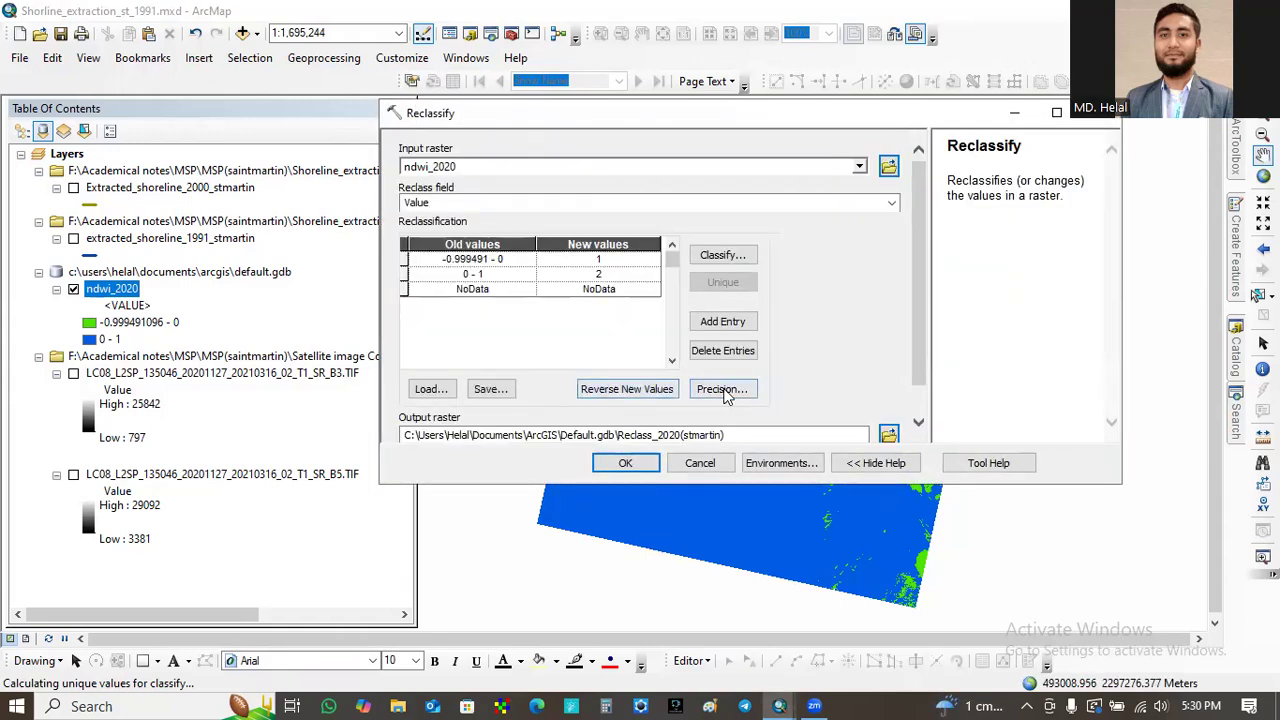
- Rename the output raster as Reclass_2020_stmartin in Default.gdb and run the reclassification
left_click_drag(922, 311, 918, 367)
left_click(733, 400)
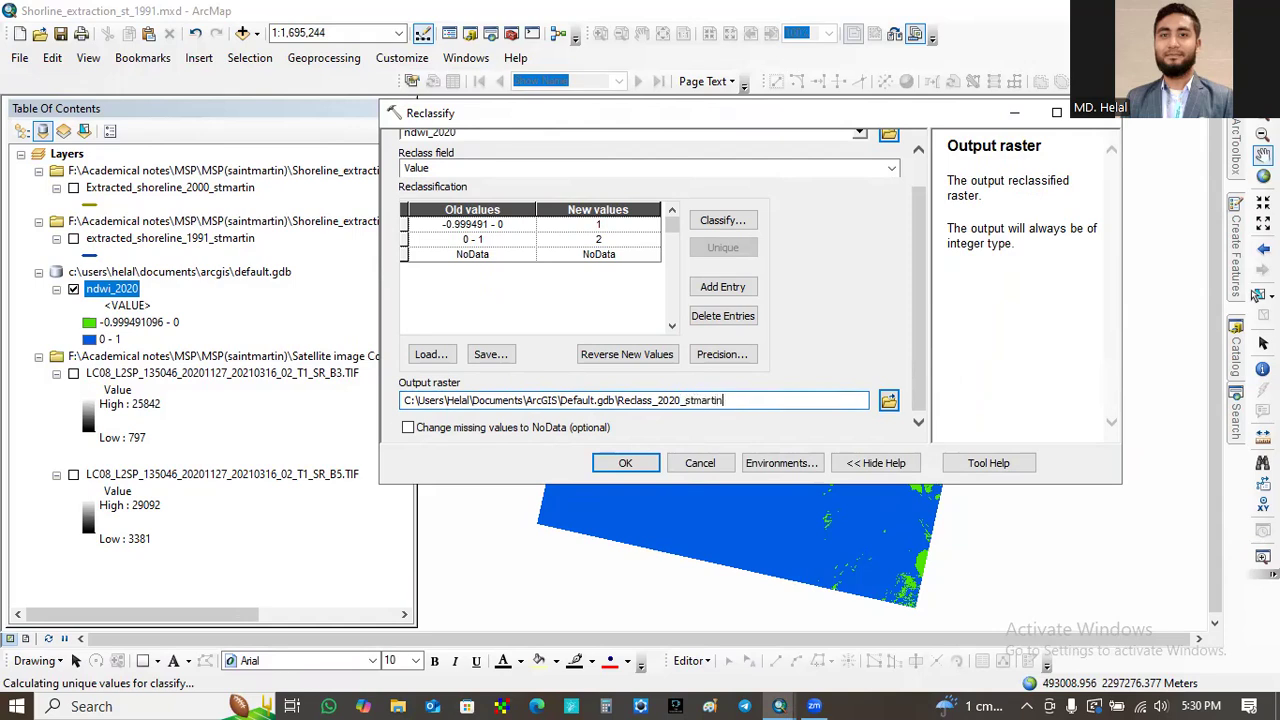
left_click(633, 467)
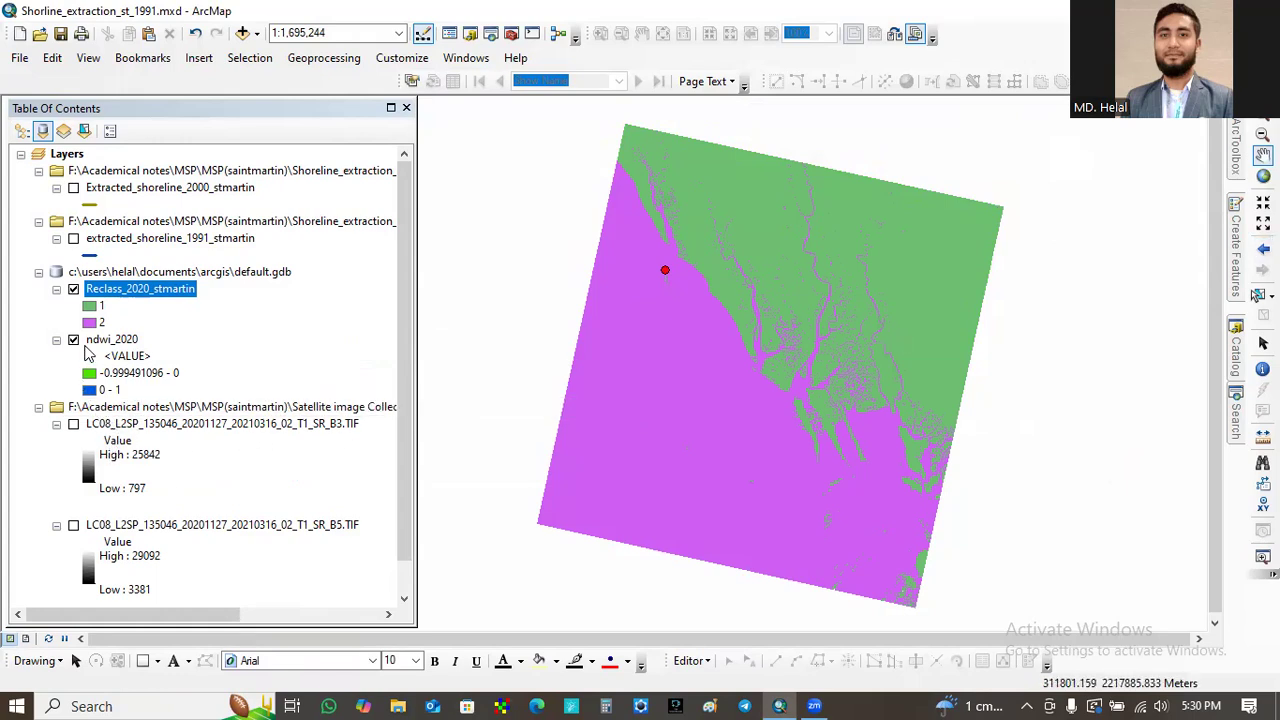
- Hide the ndwi_2020 layer and recolour class 1 of the Reclass_2020_stmartin layer bright green
left_click(73, 340)
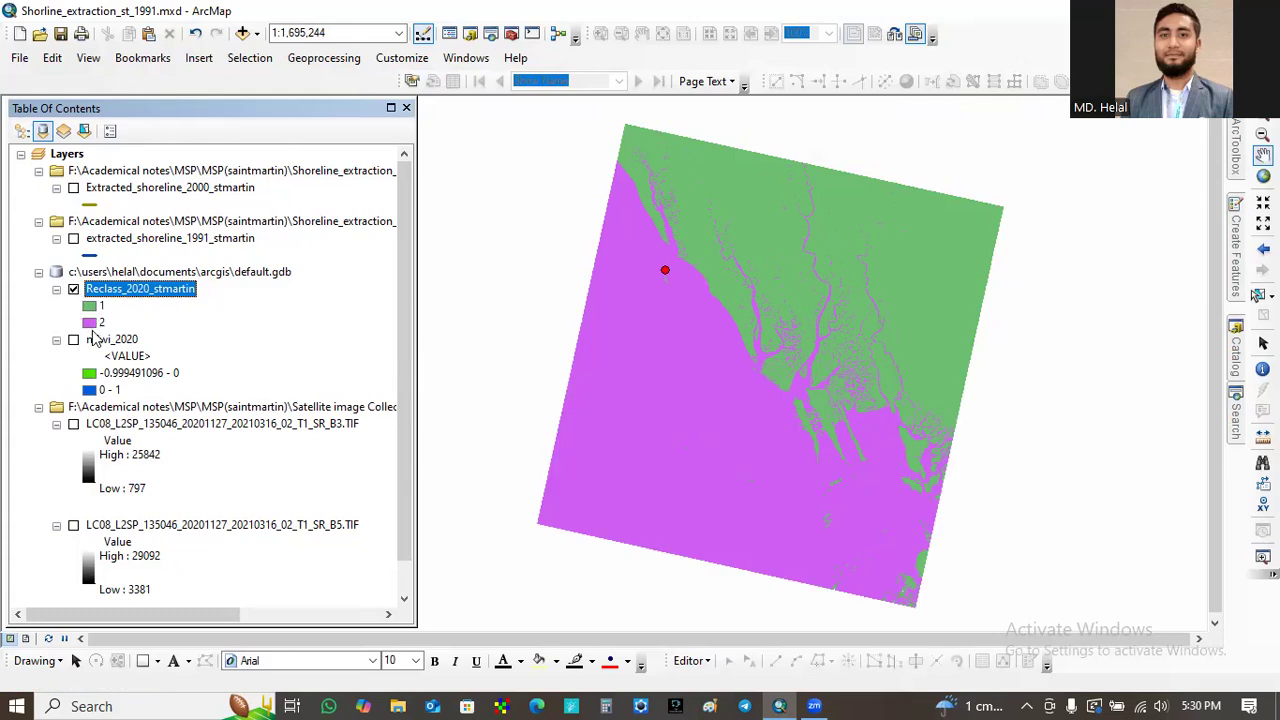
left_click(88, 308)
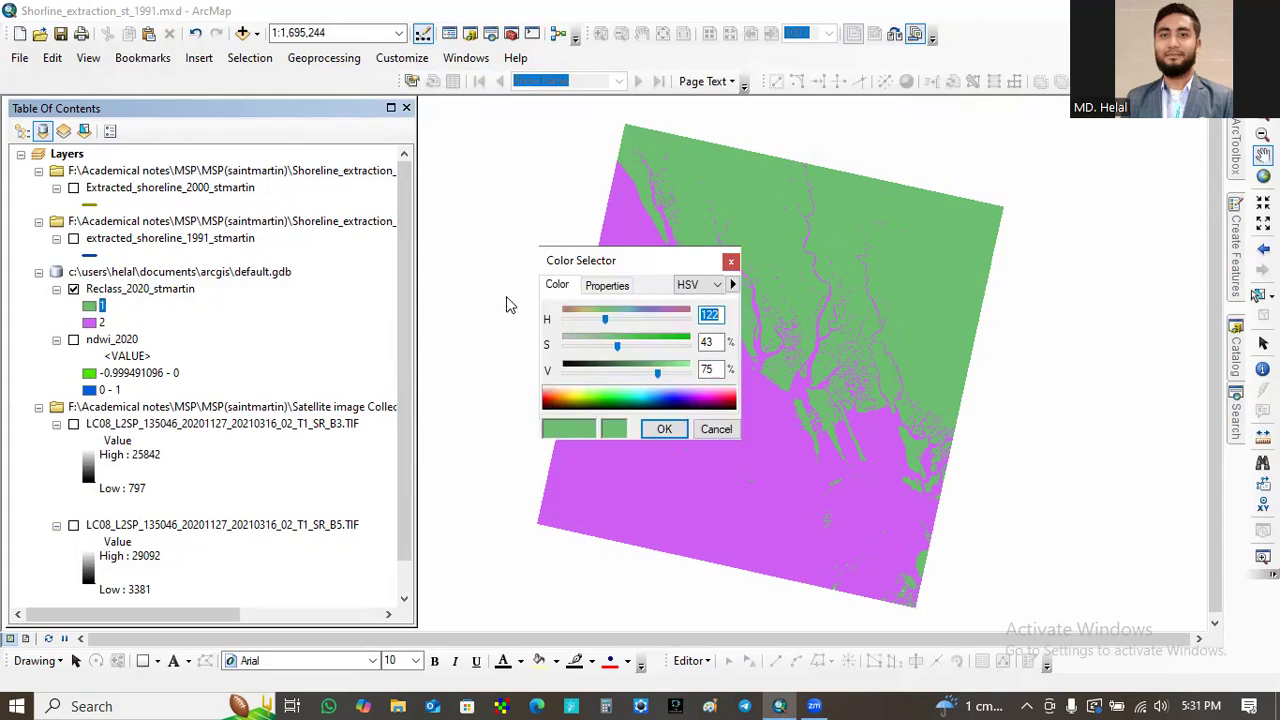
left_click(731, 261)
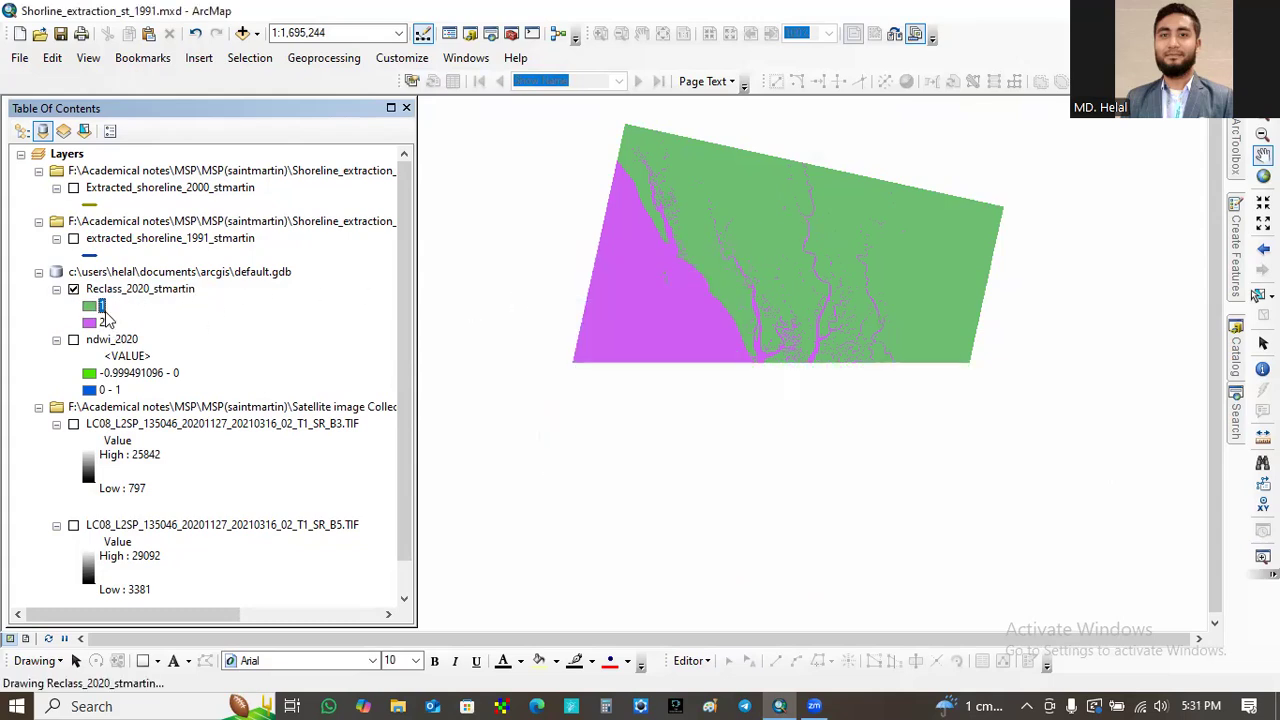
right_click(92, 312)
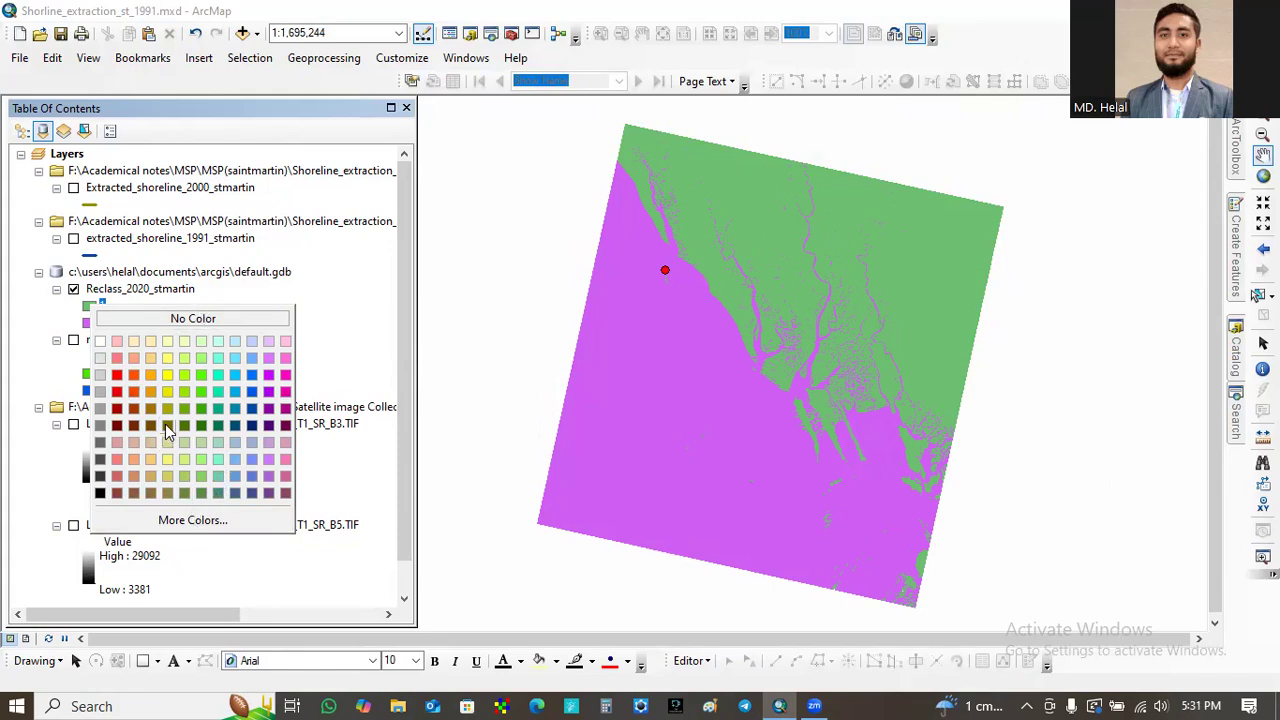
left_click(202, 407)
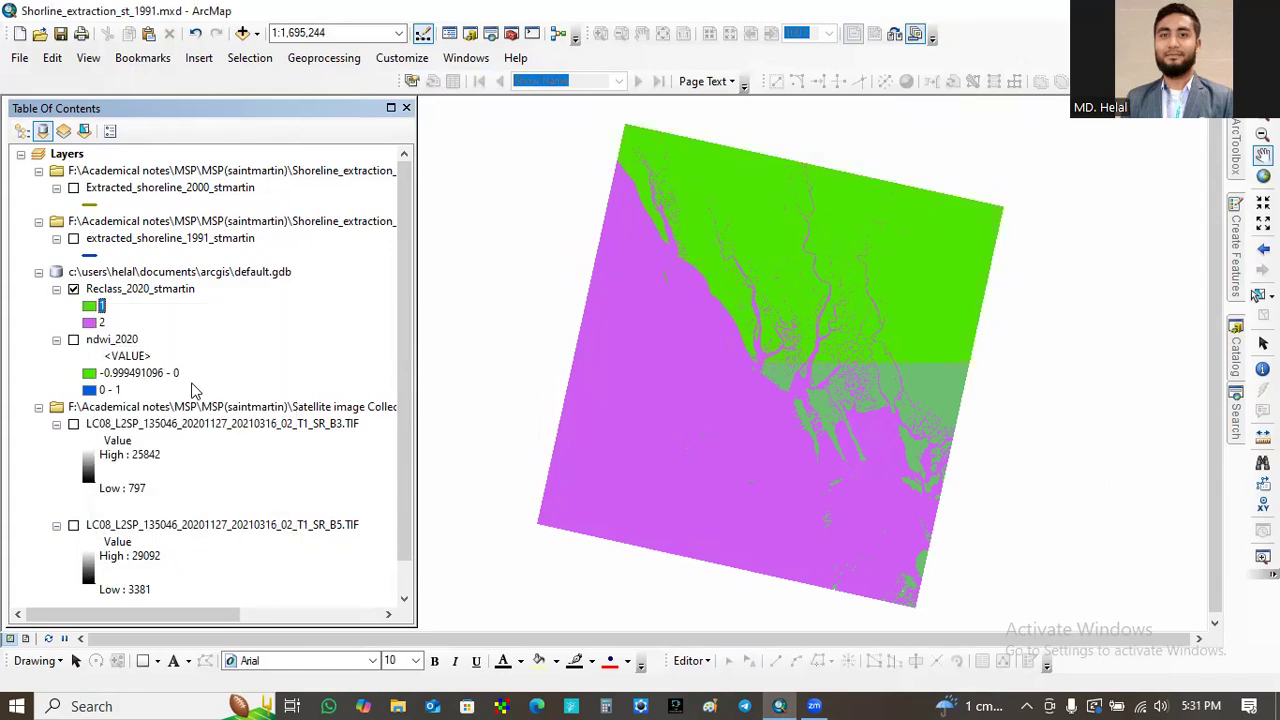
- Recolour class 2 of the Reclass_2020_stmartin layer blue to represent water
double_click(91, 323)
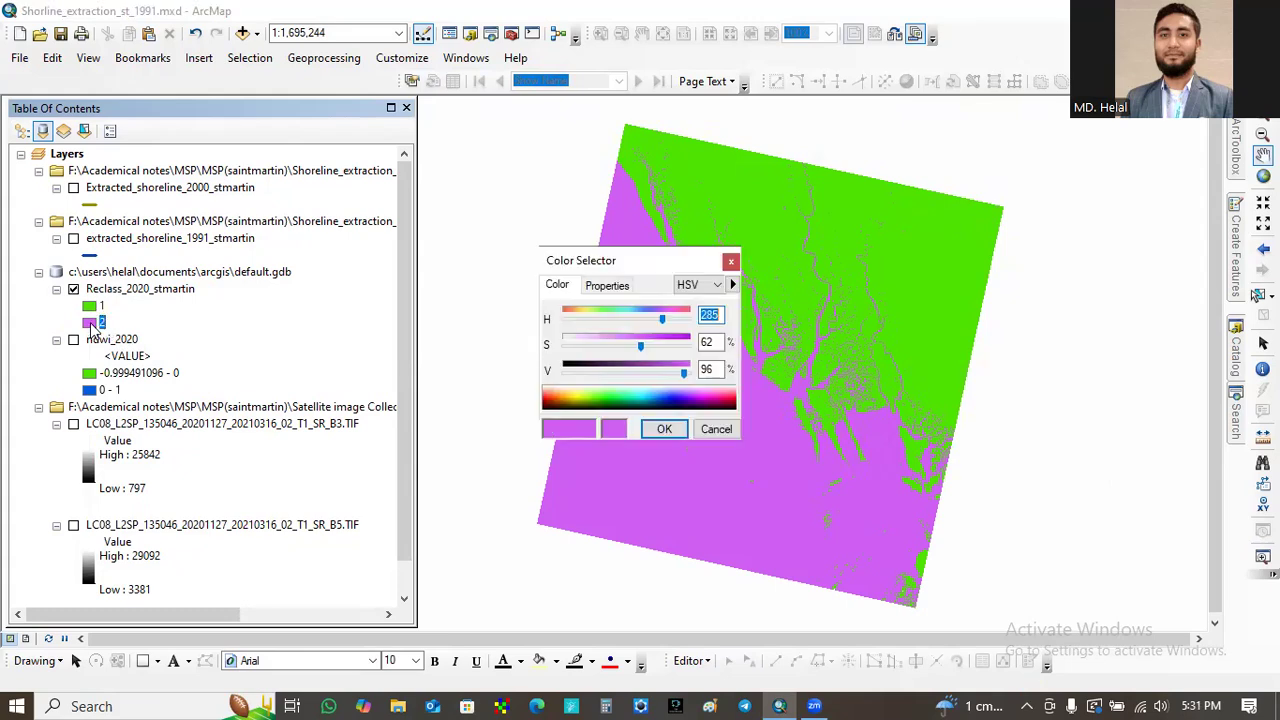
left_click(731, 261)
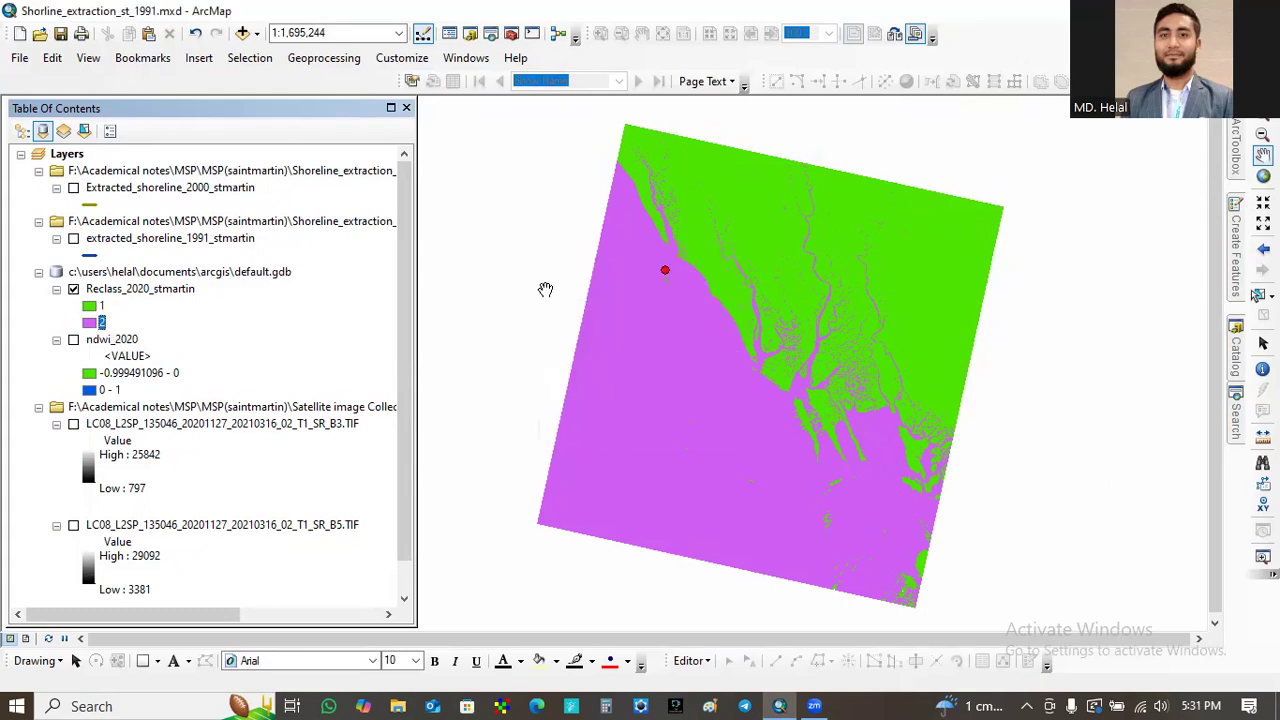
left_click(90, 322)
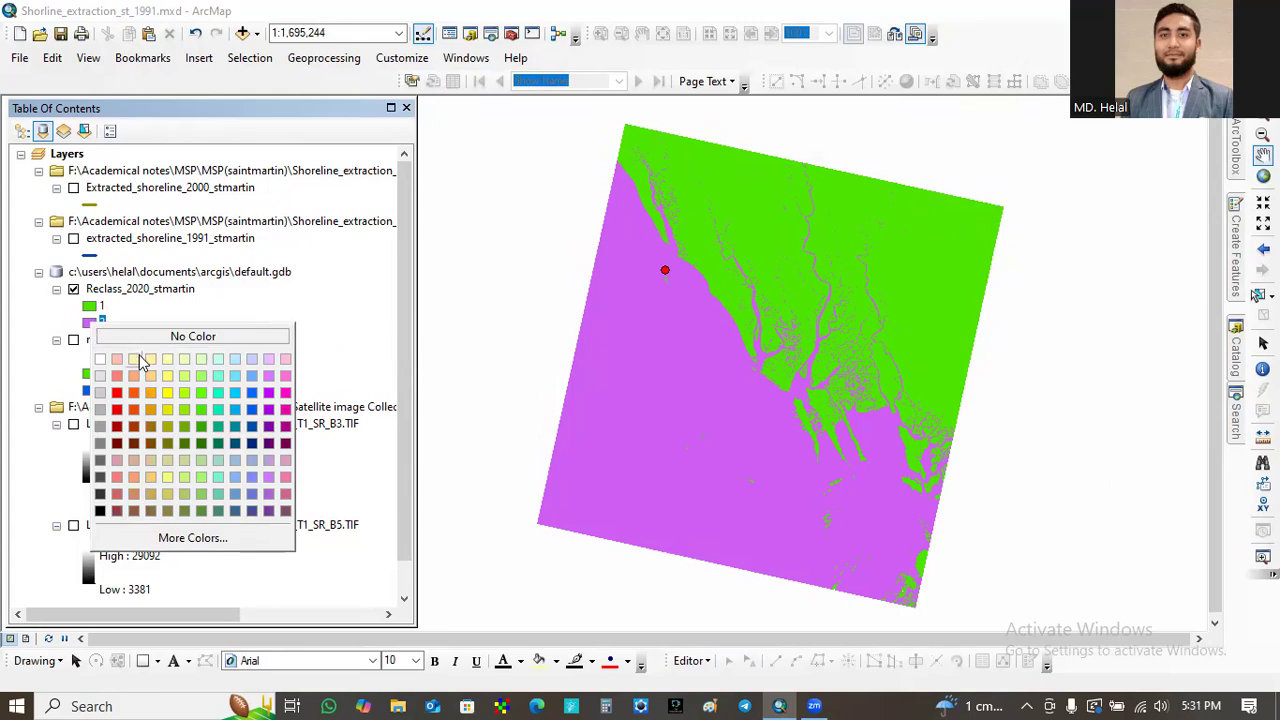
left_click(252, 393)
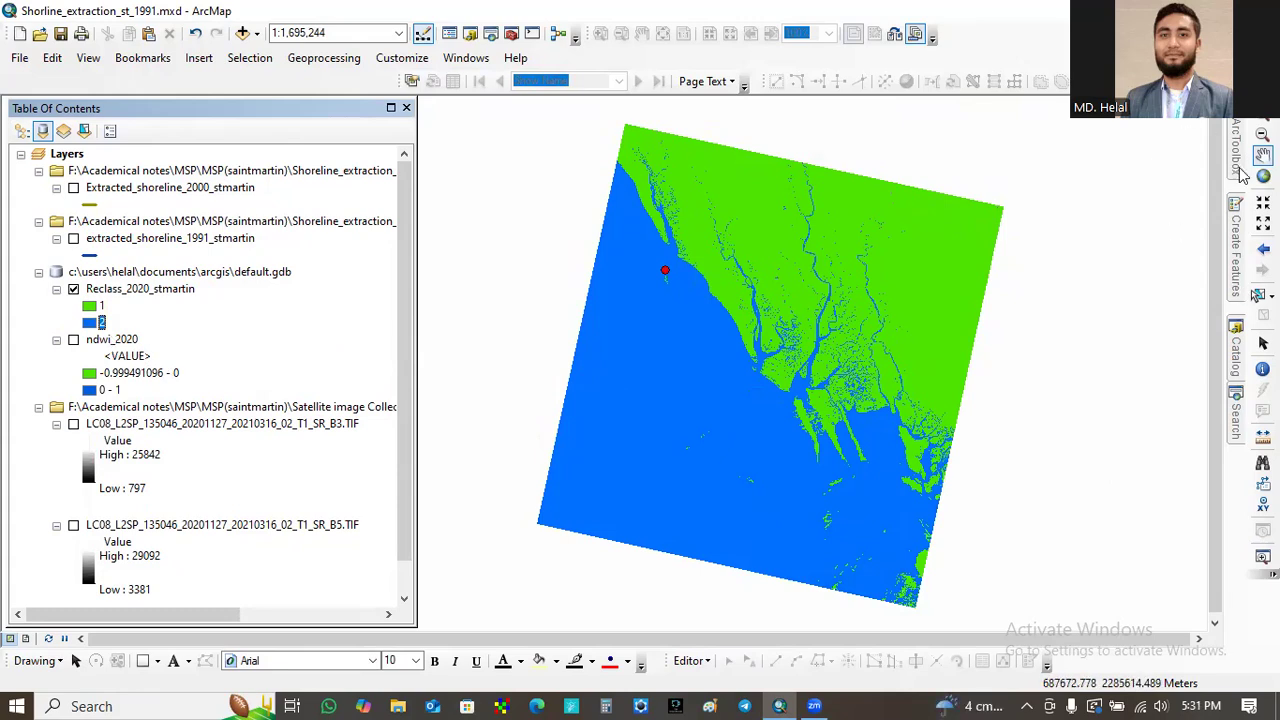
- Convert Reclass_2020_stmartin to simplified polygons with Raster to Polygon on the Value field, and hide the source raster layer
mouse_move(1240, 172)
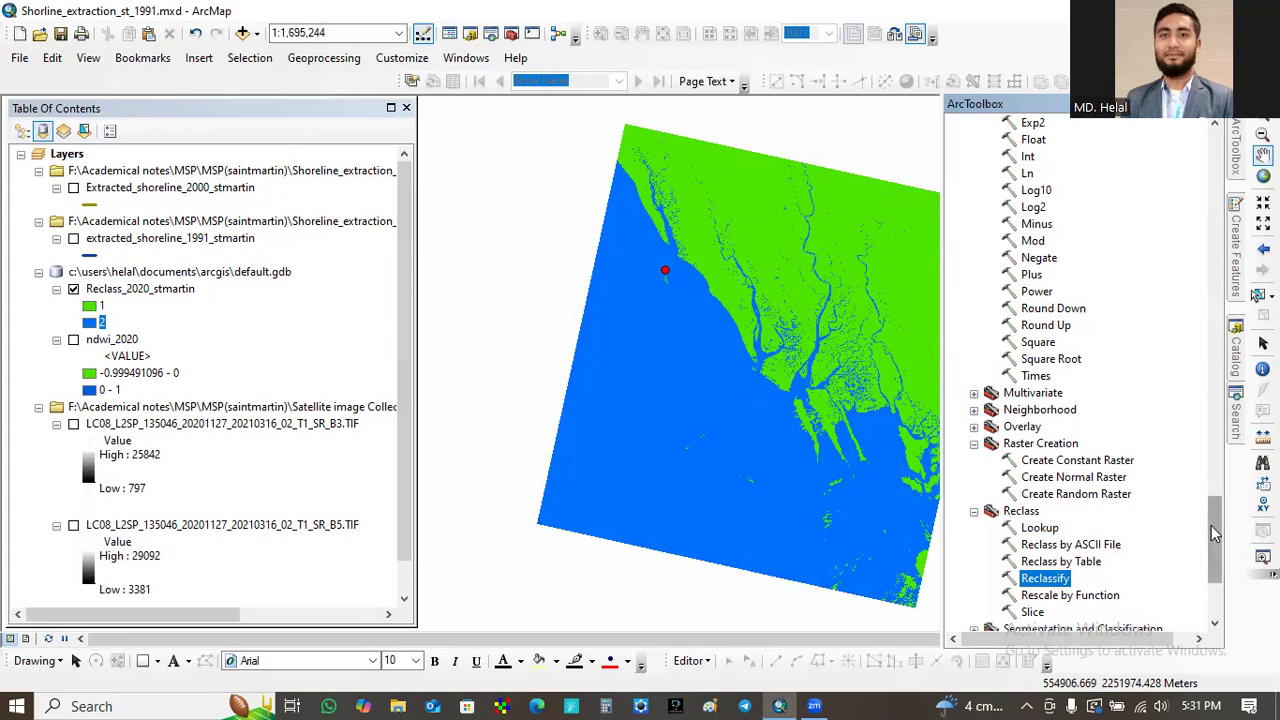
left_click_drag(1211, 525, 1216, 207)
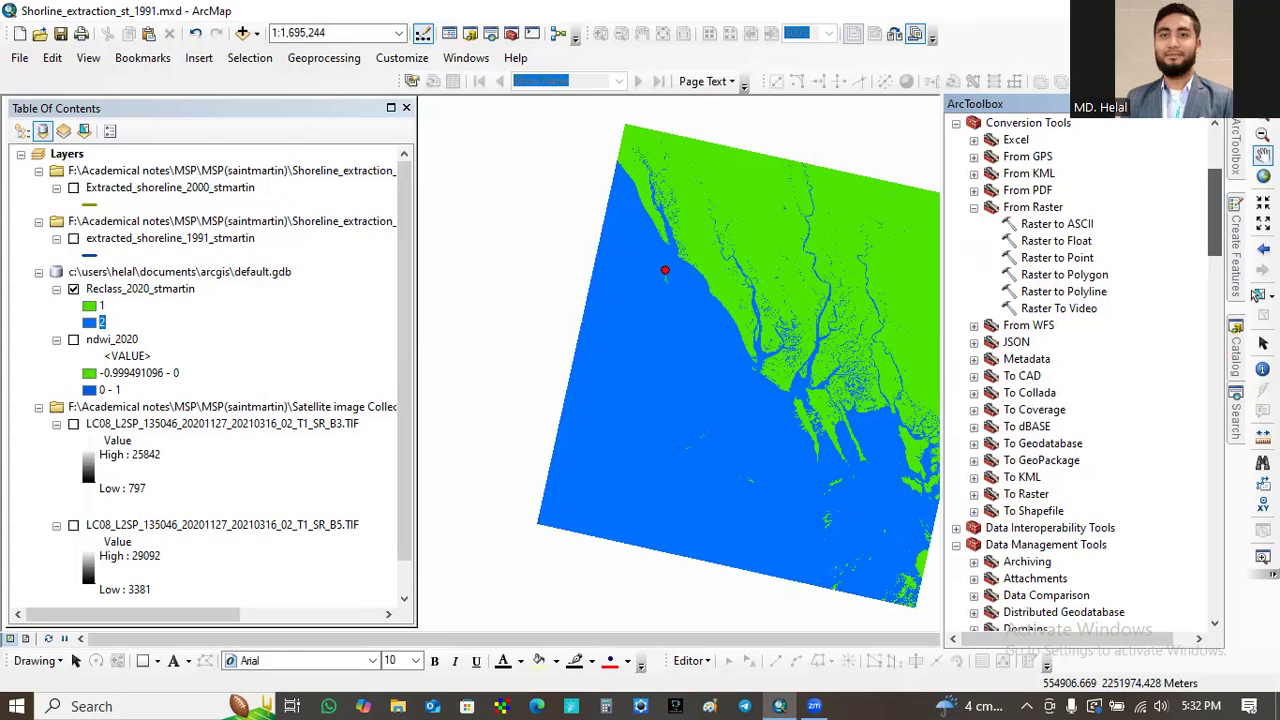
left_click(1095, 280)
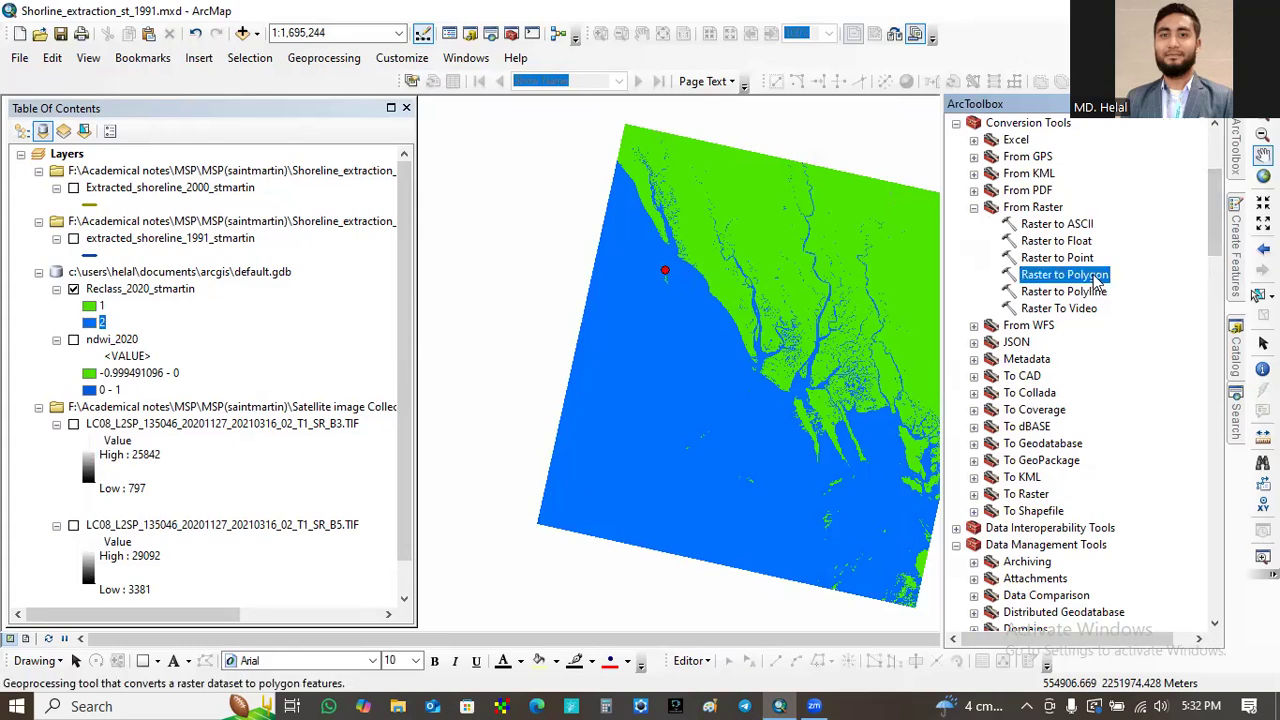
double_click(1097, 284)
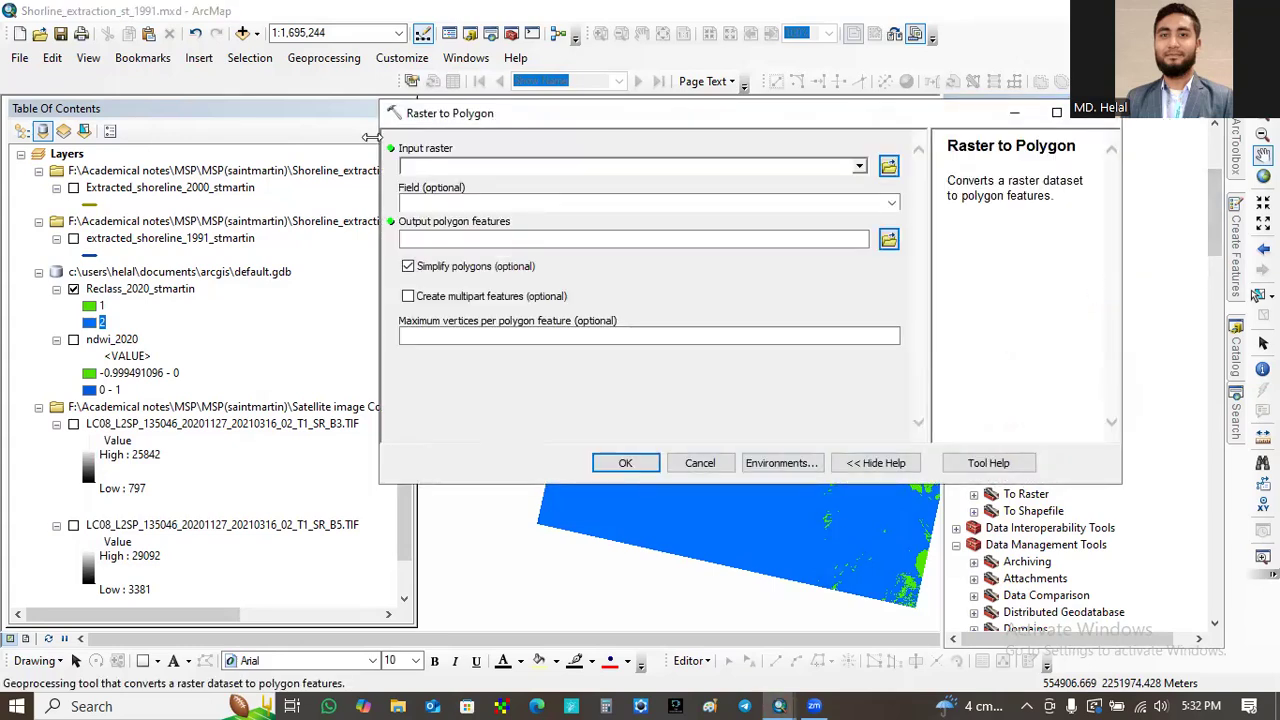
left_click(859, 167)
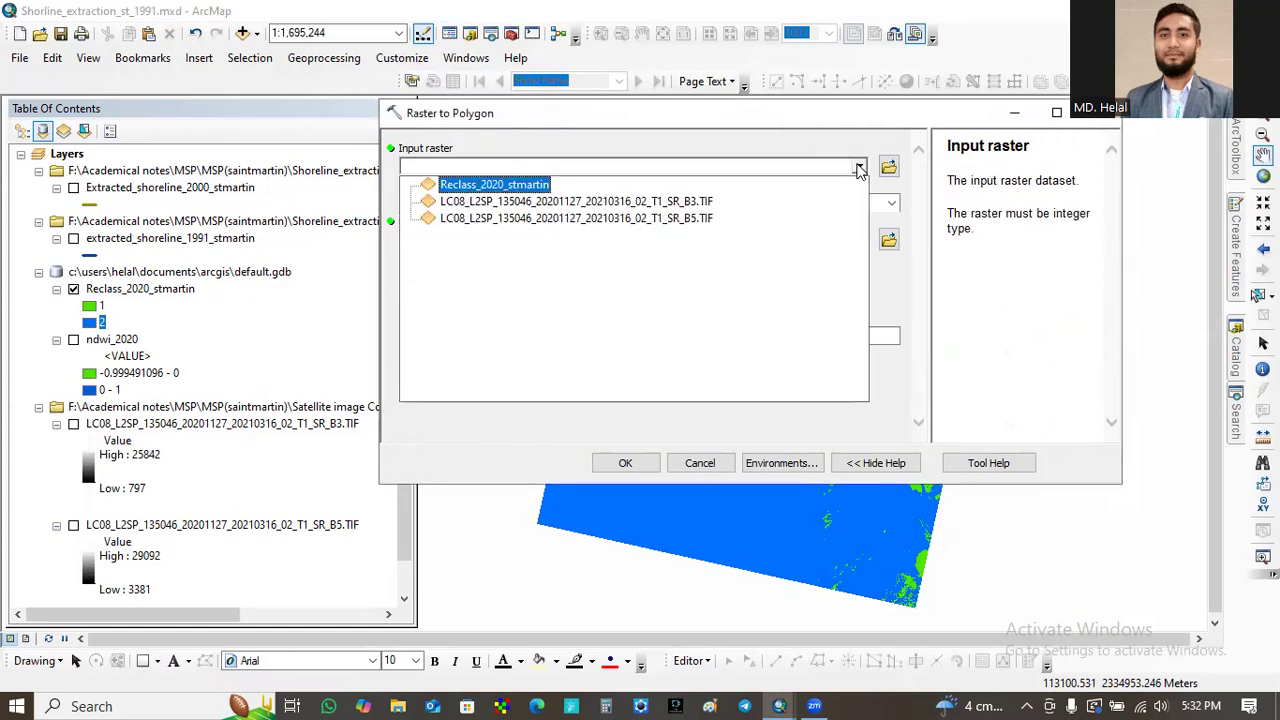
left_click(476, 185)
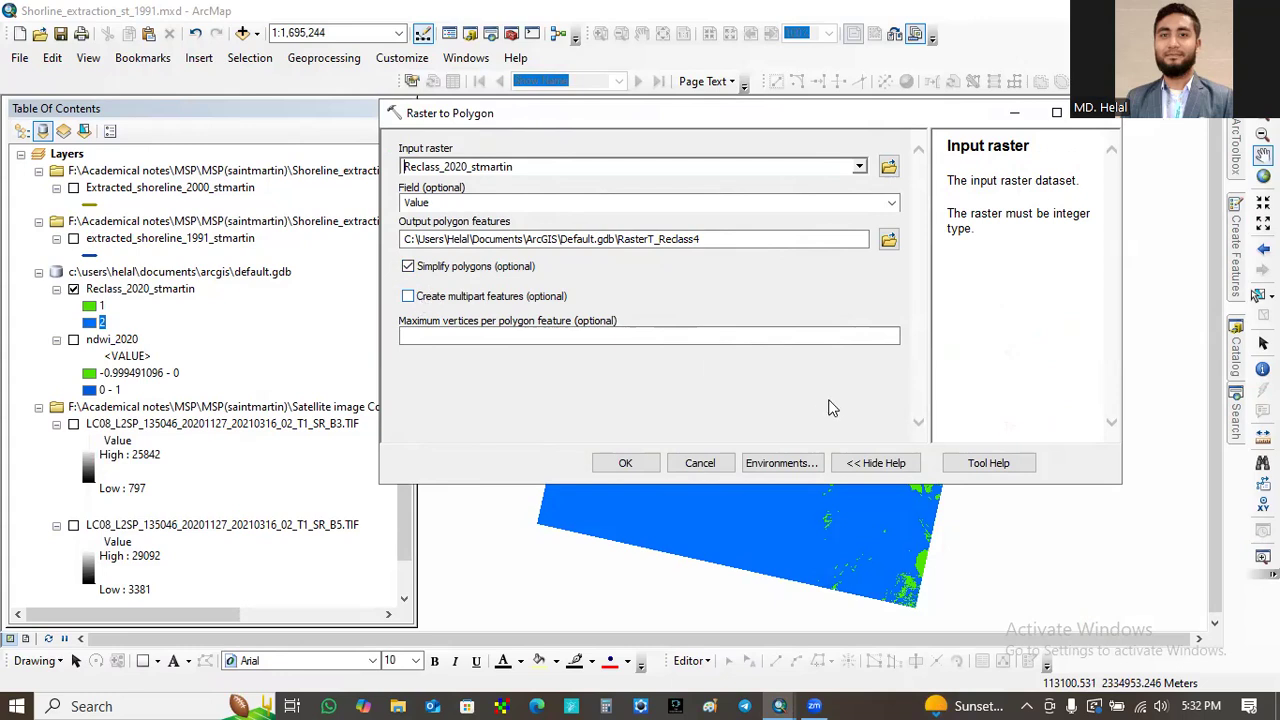
left_click(626, 465)
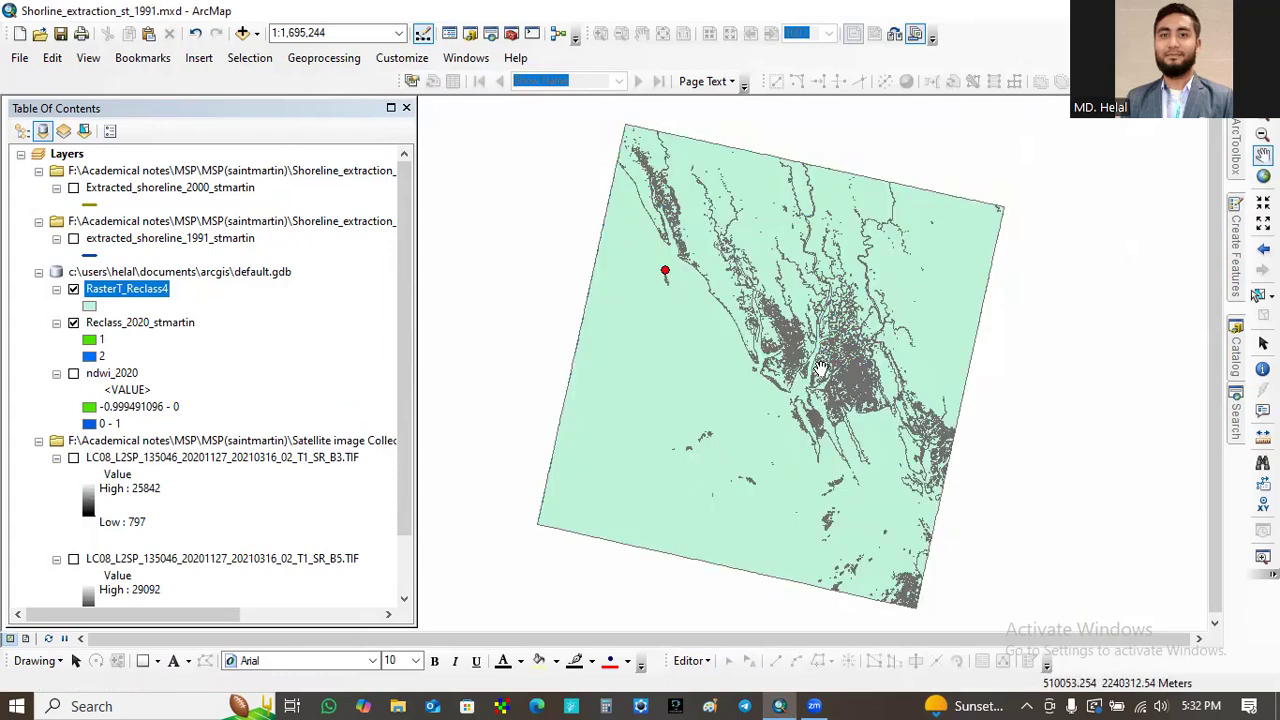
left_click(73, 323)
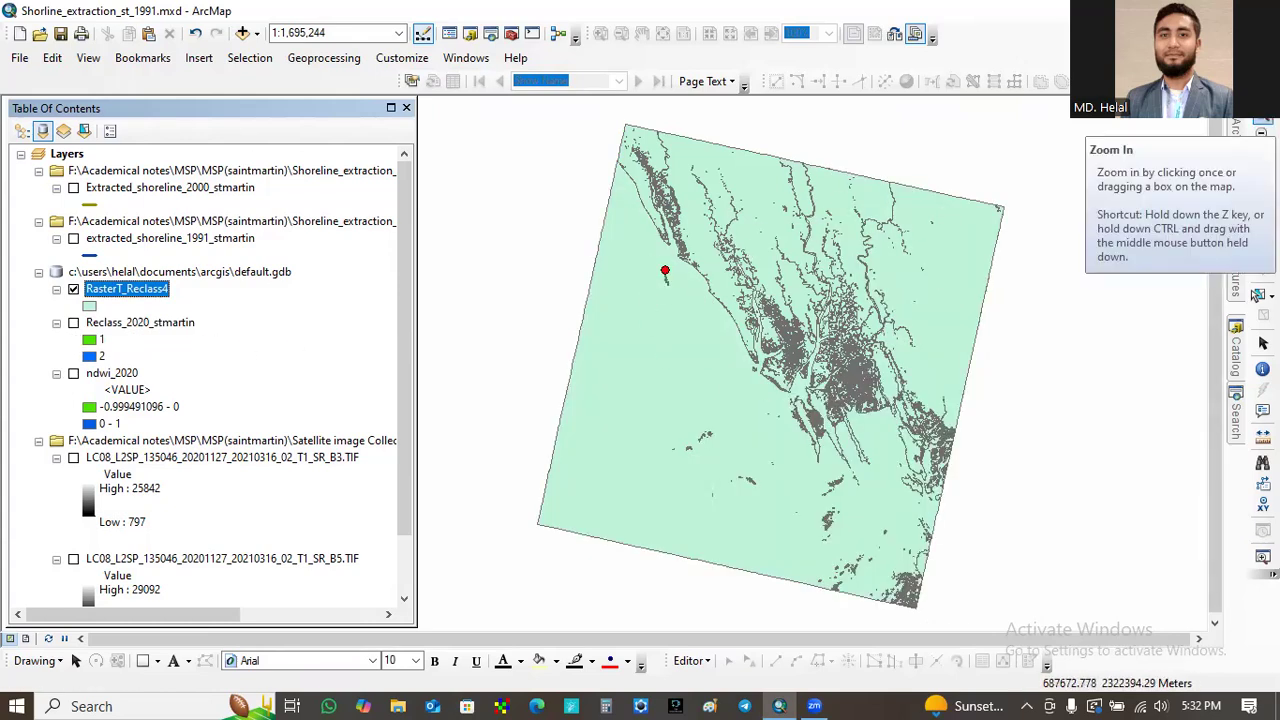
- Examine the small offshore island's outline in the new polygon layer up close
left_click(1263, 134)
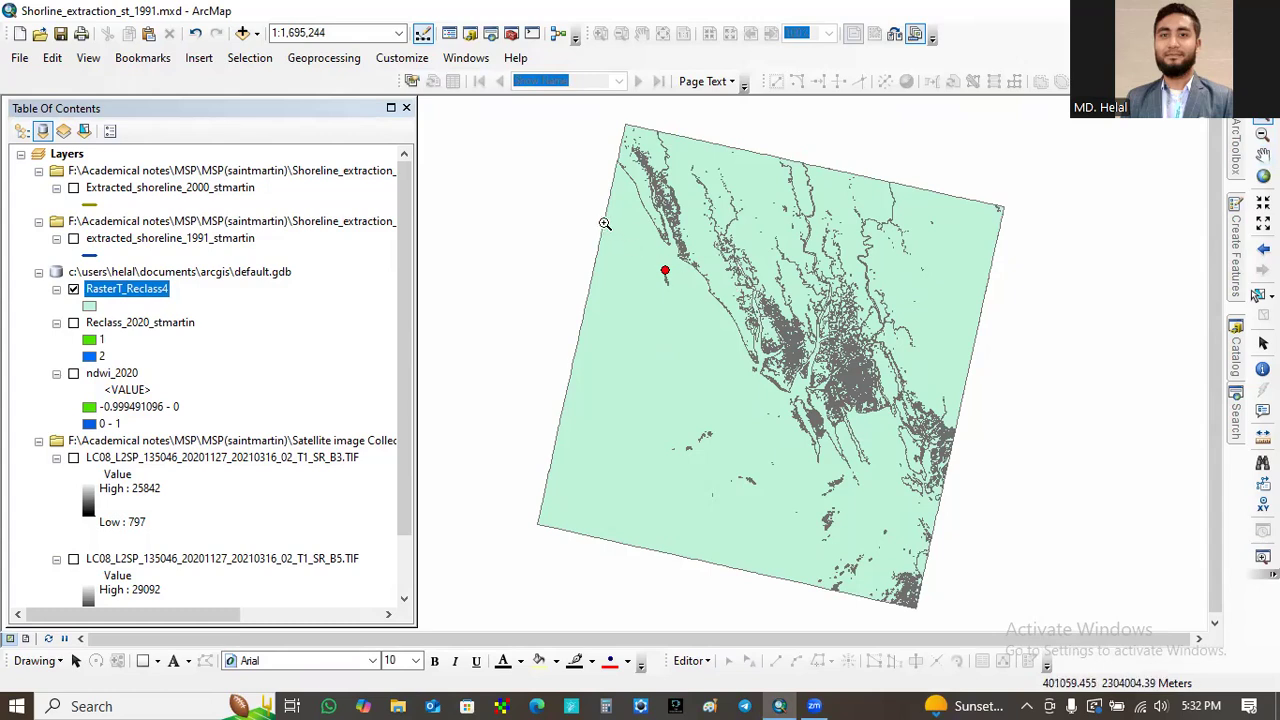
left_click_drag(600, 222, 775, 386)
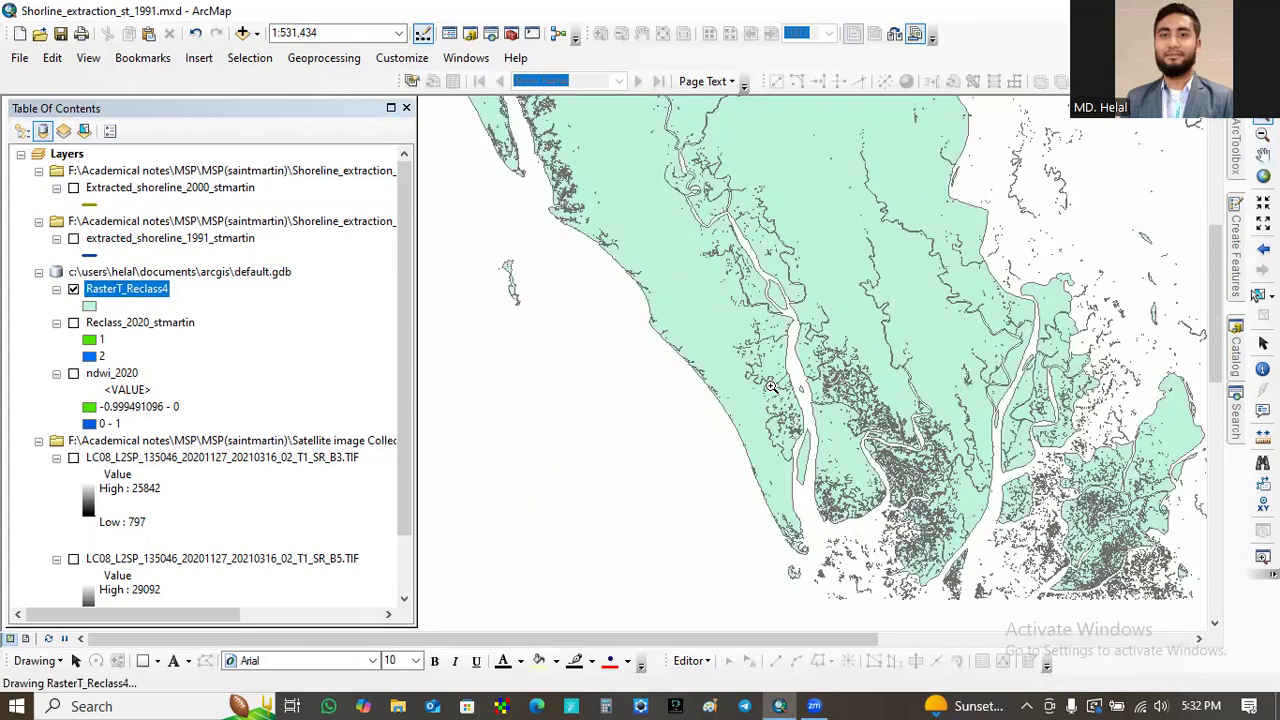
left_click_drag(455, 216, 576, 387)
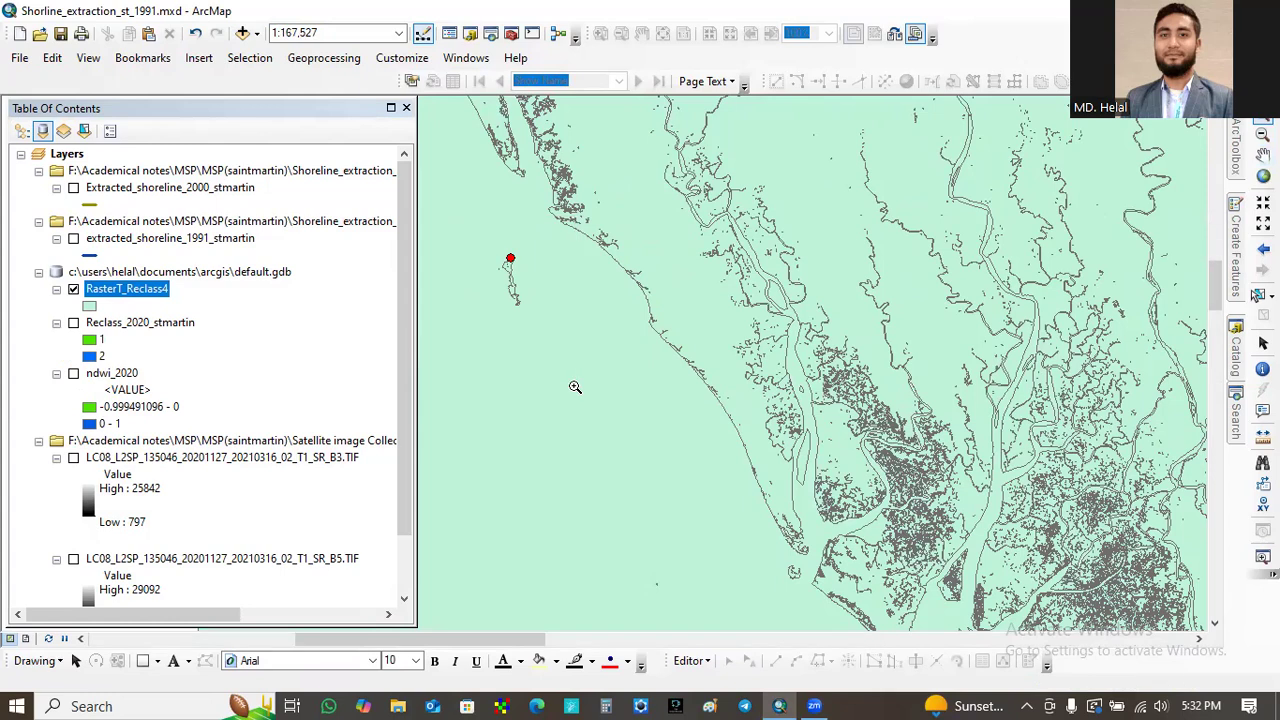
left_click_drag(527, 192, 668, 410)
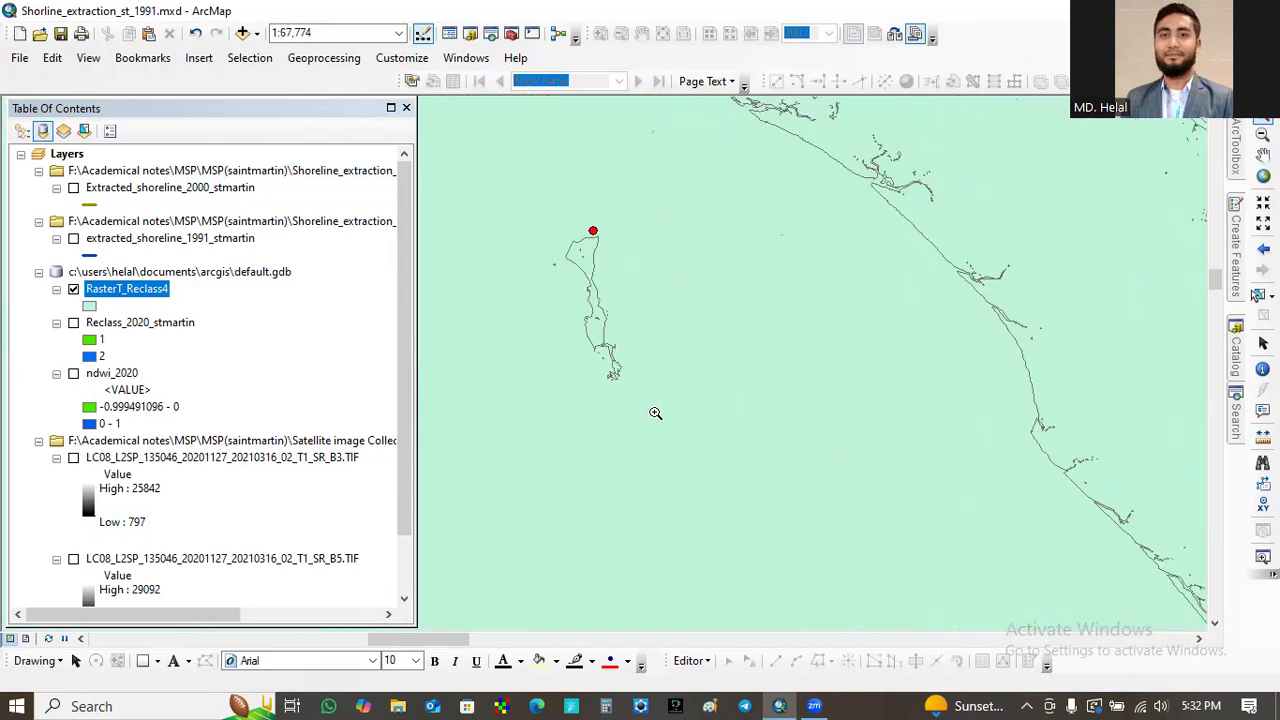
left_click(1263, 155)
left_click_drag(462, 640, 437, 645)
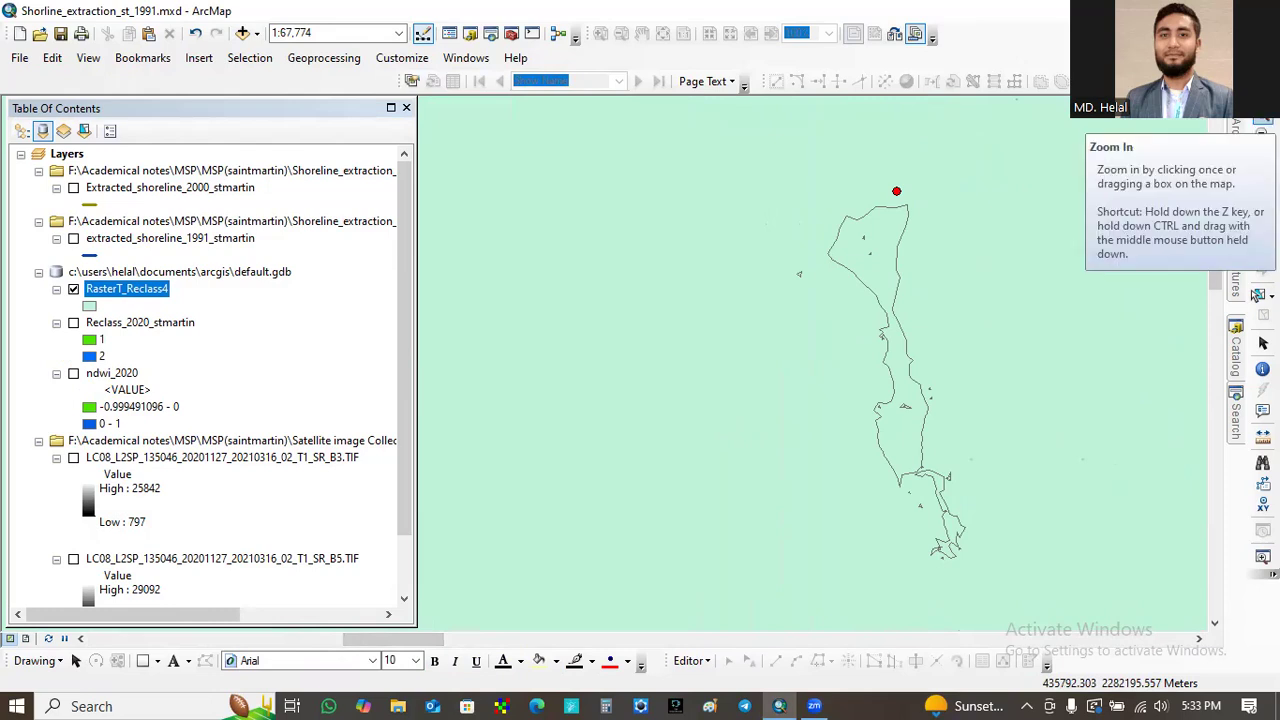
left_click(1262, 134)
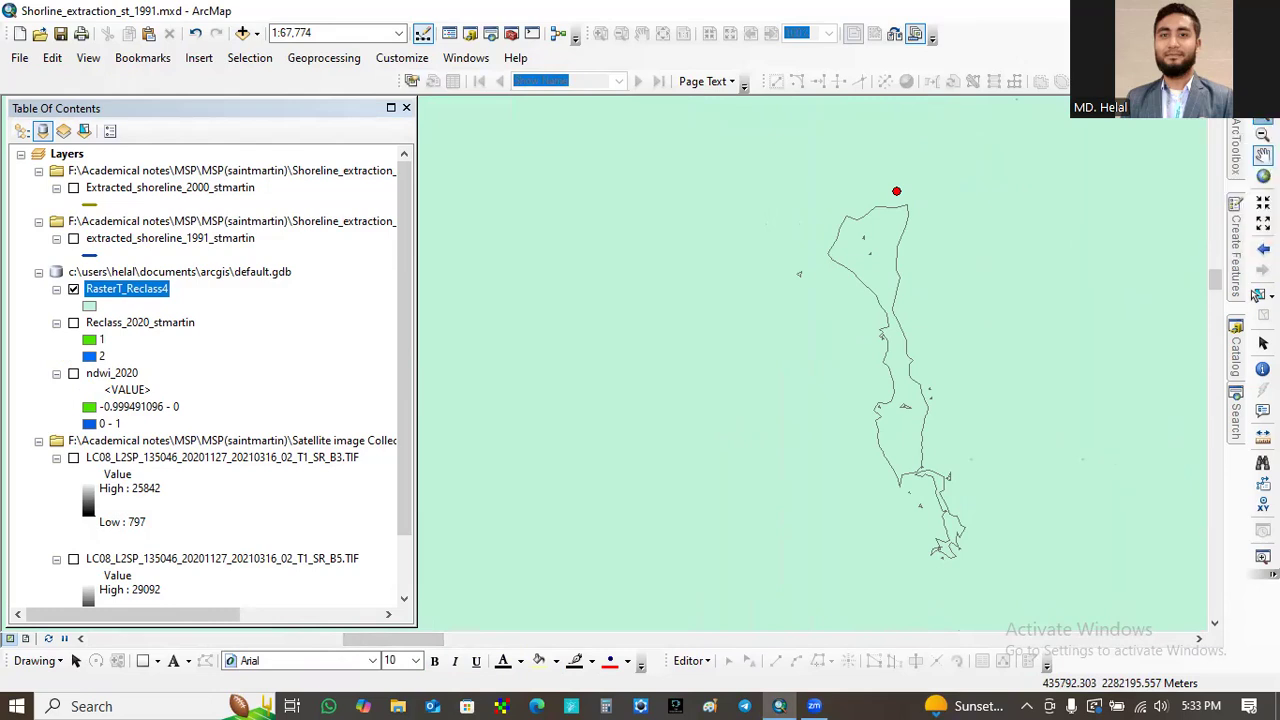
left_click_drag(818, 172, 1004, 568)
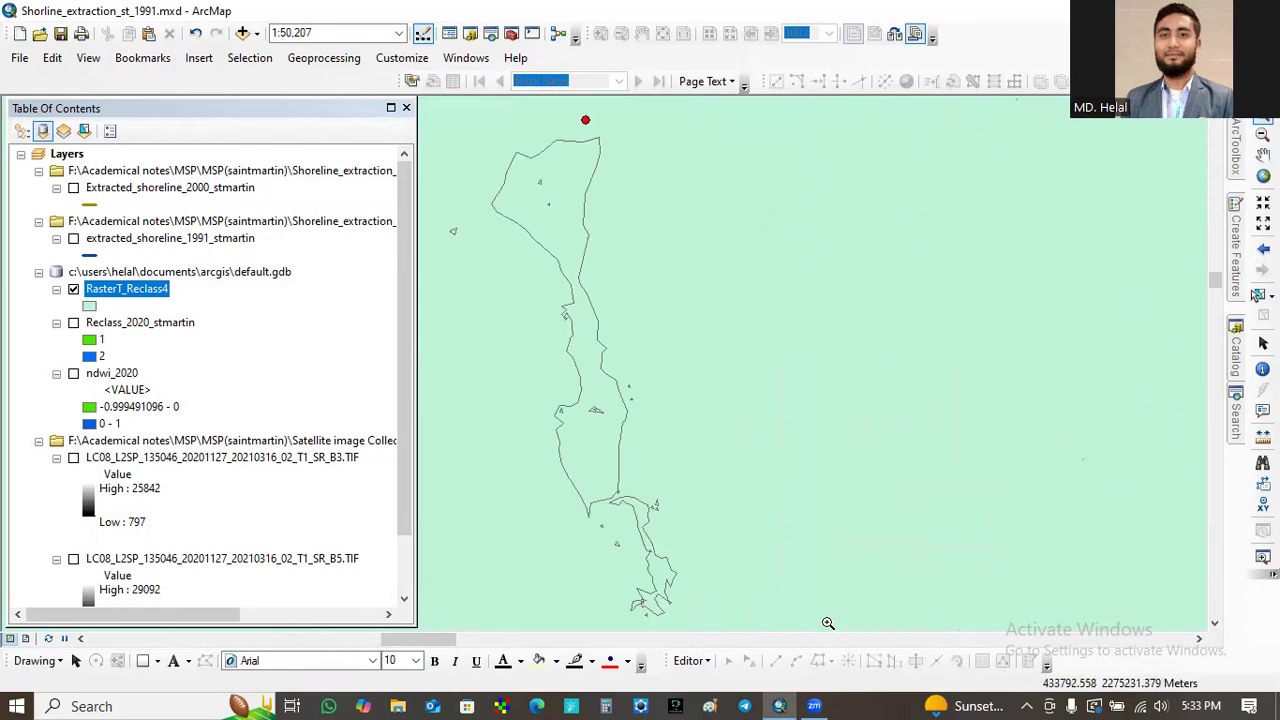
left_click_drag(453, 641, 425, 643)
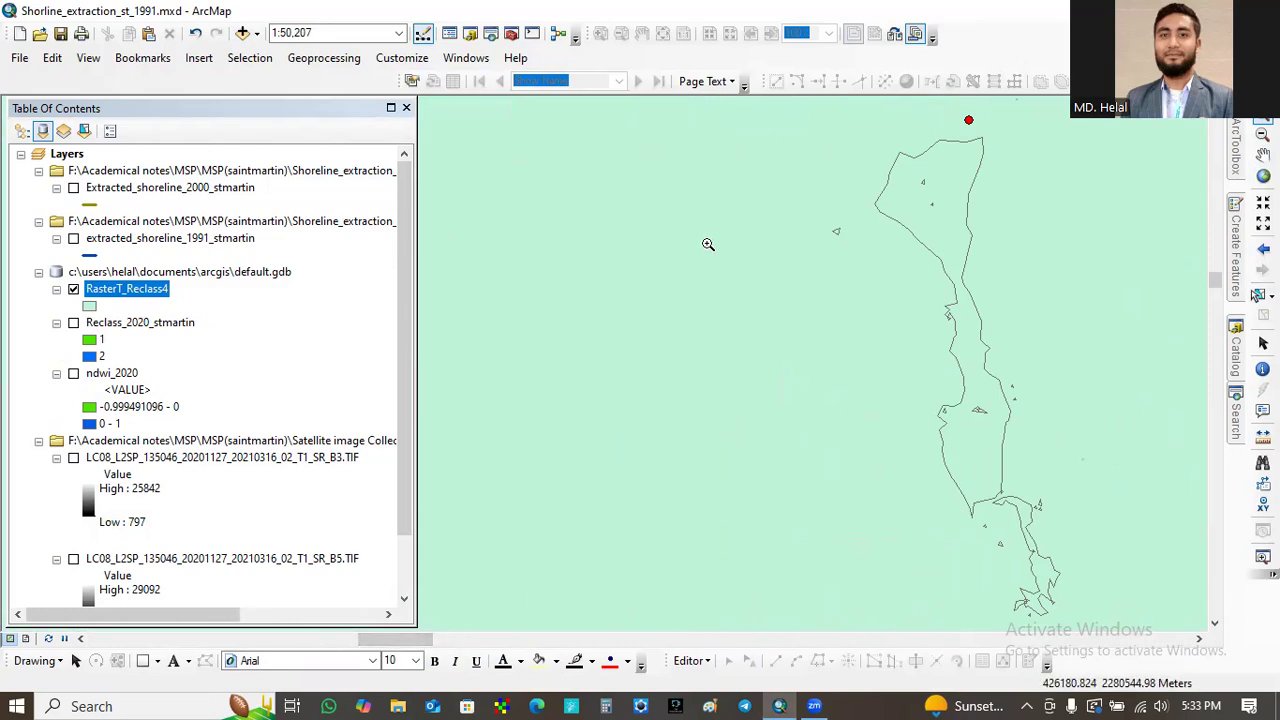
- Try viewing the island at a map scale of 1:10,000, and return to the whole scene
left_click(330, 33)
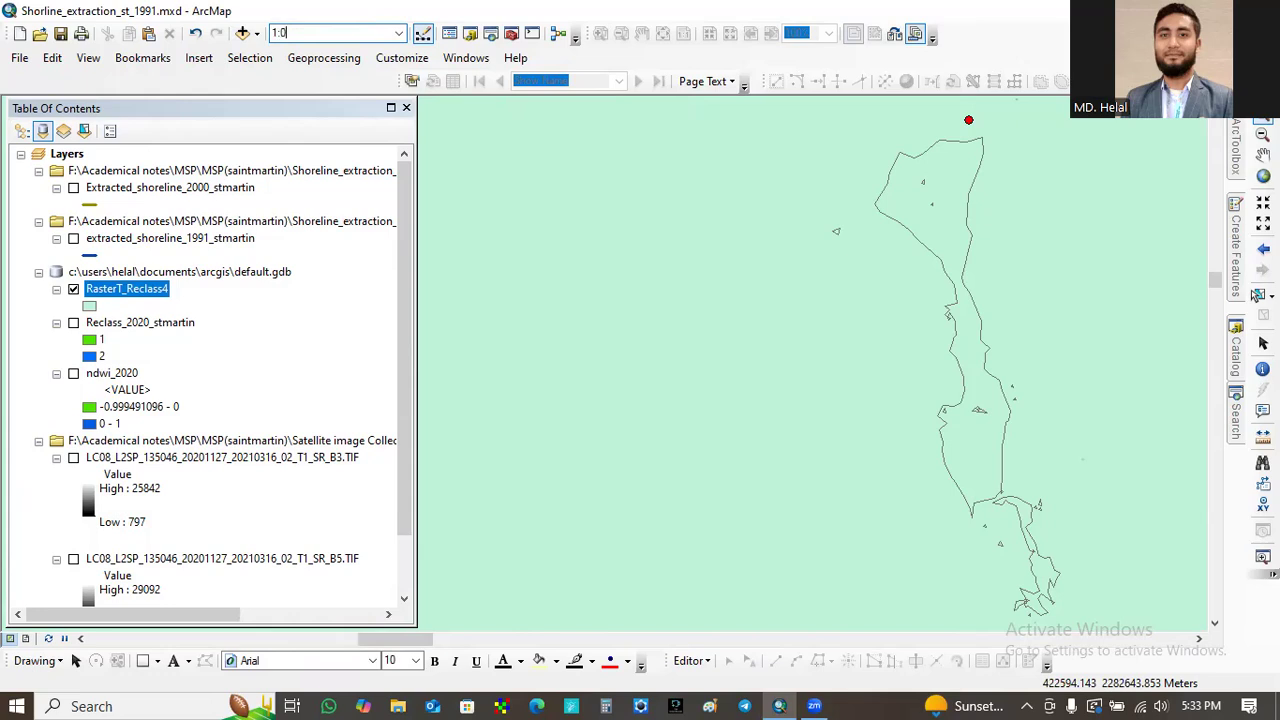
type("0")
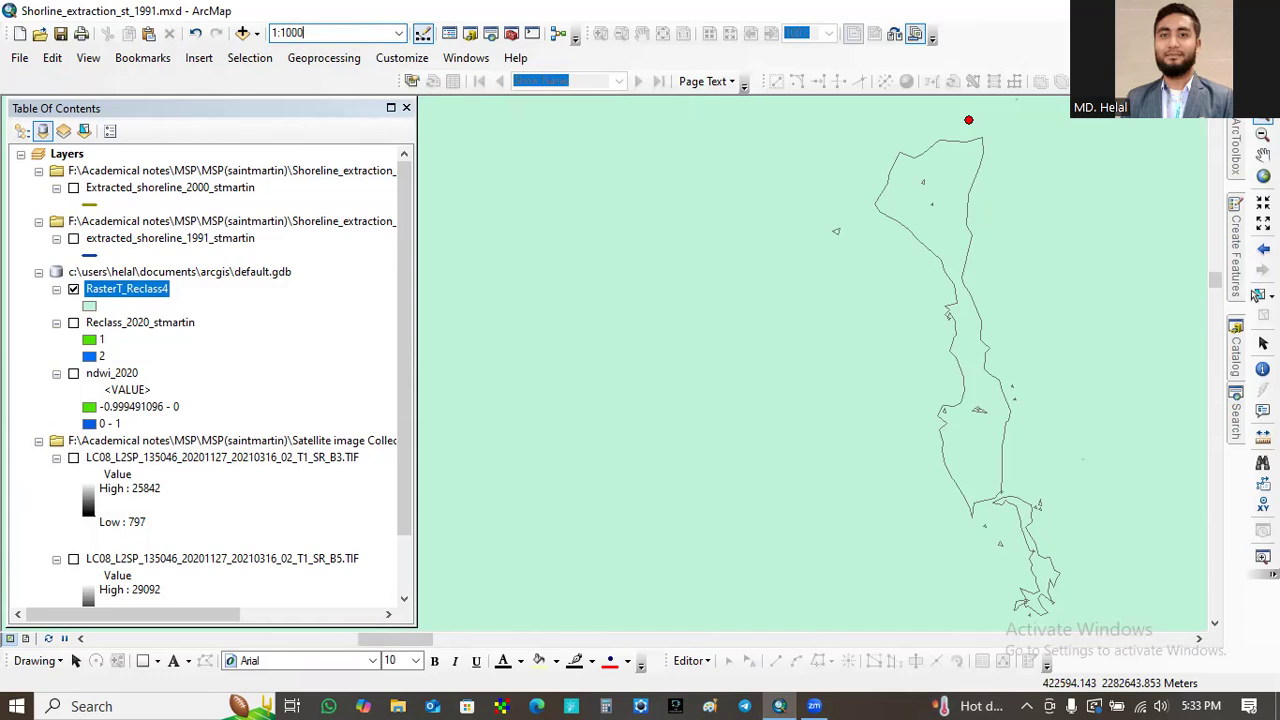
type(",000")
key("Return")
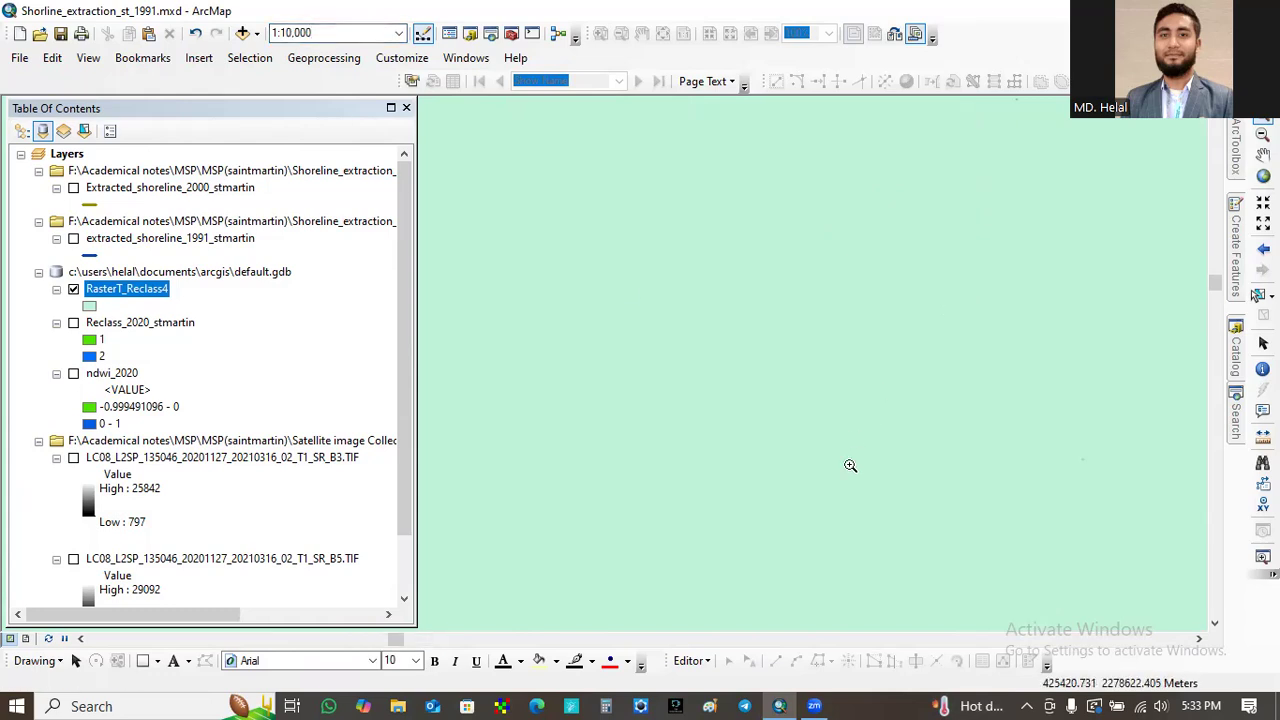
left_click(1262, 155)
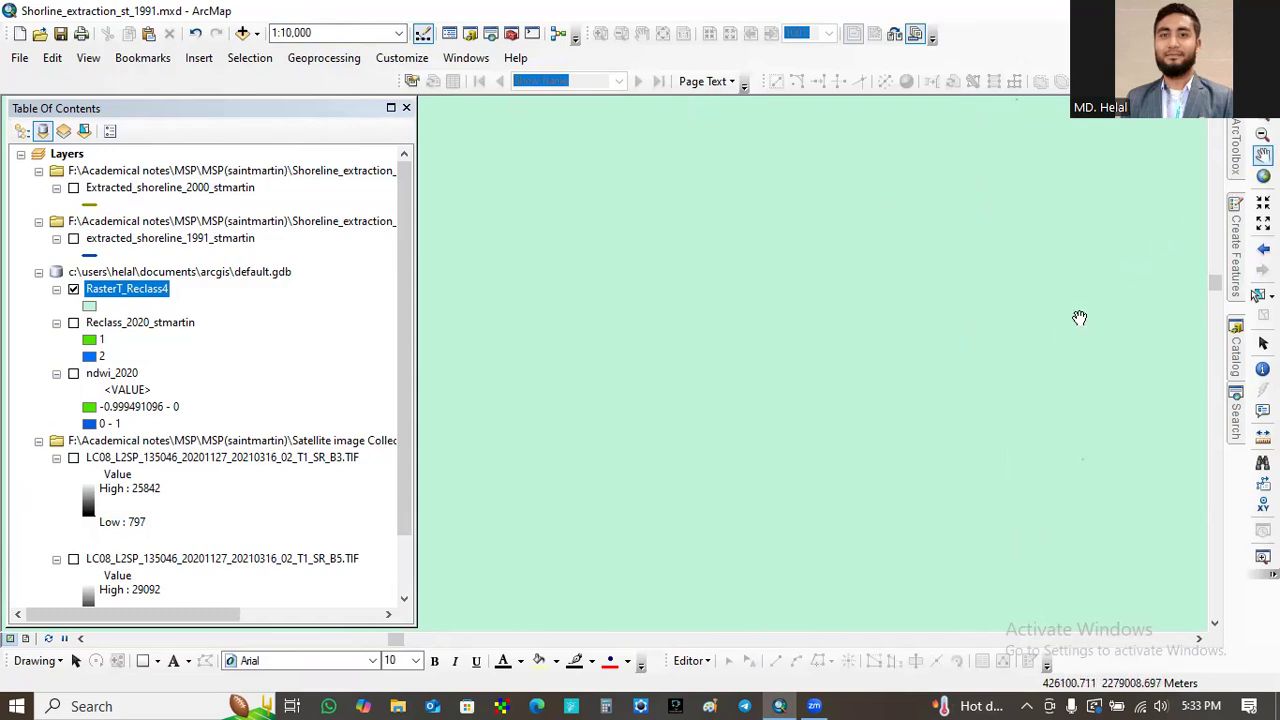
mouse_move(403, 641)
left_mouse_down()
mouse_move(436, 642)
mouse_move(390, 650)
left_mouse_up()
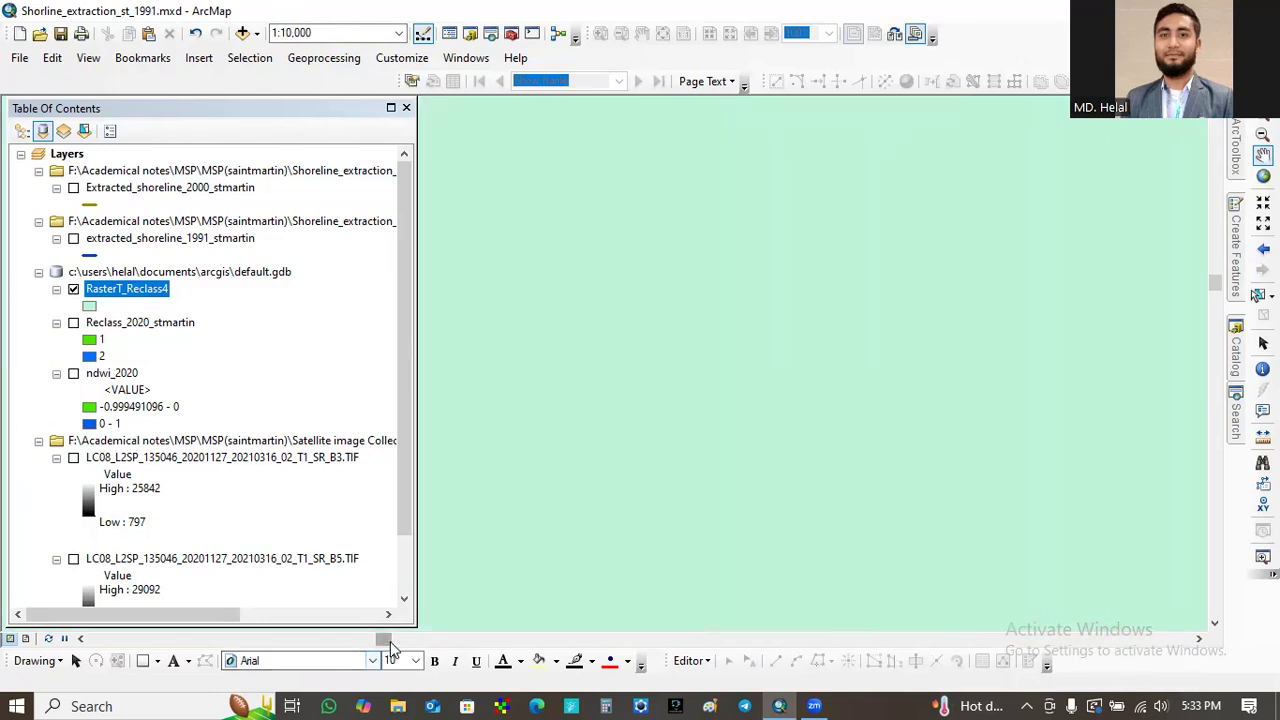
left_click_drag(390, 650, 376, 648)
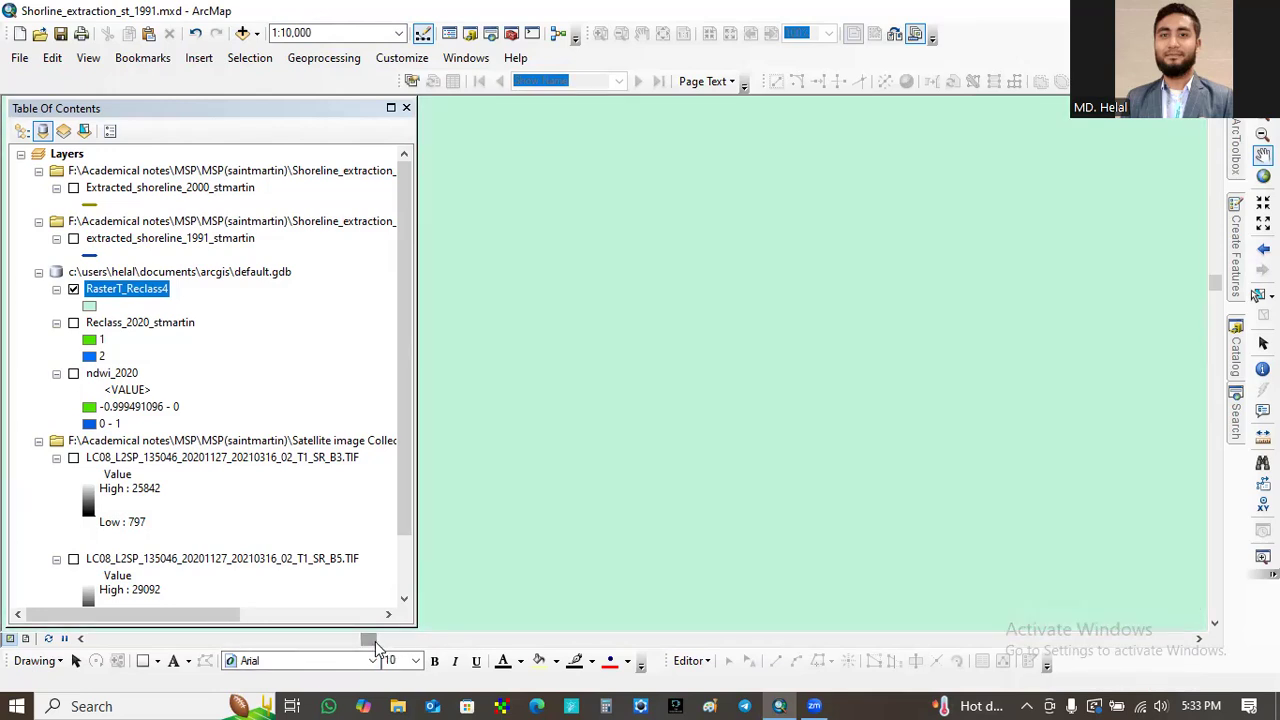
left_click(1257, 295)
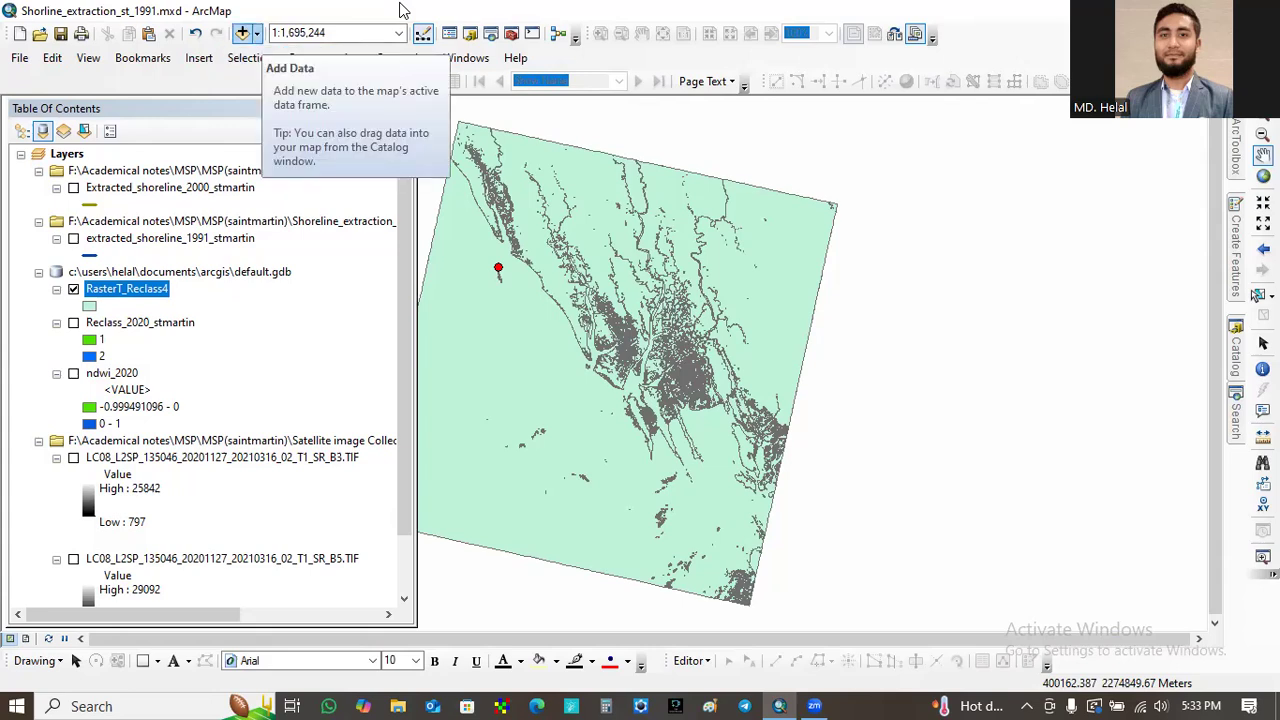
- Add the AOI.shp shapefile from the AOI folder of MSP(saintmartin) to the map
left_click(256, 33)
left_click(282, 57)
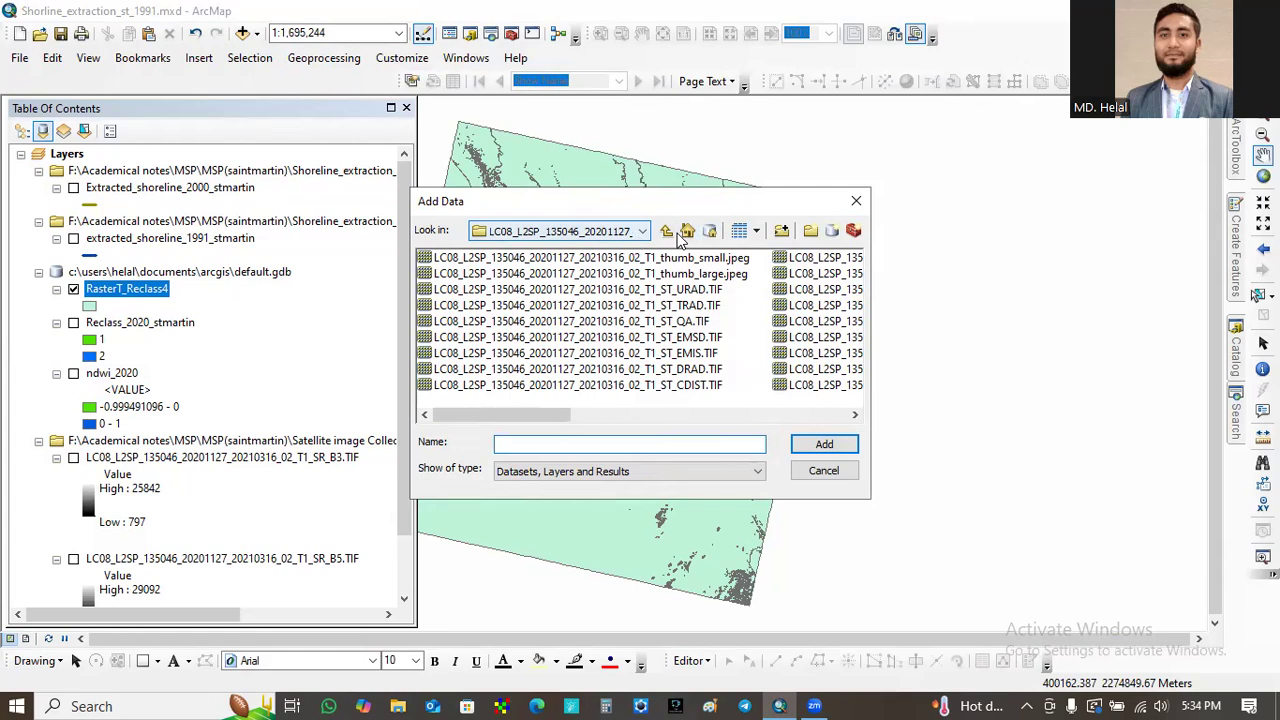
left_click(667, 232)
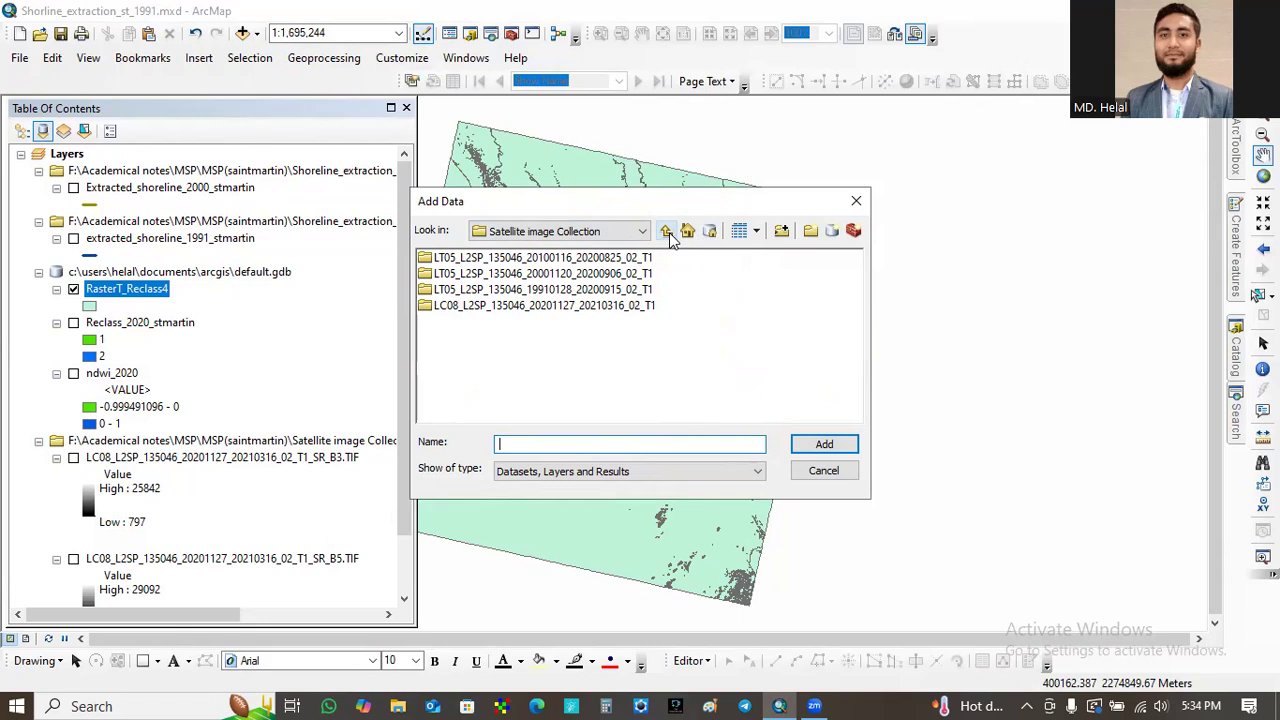
left_click(666, 231)
left_click(432, 388)
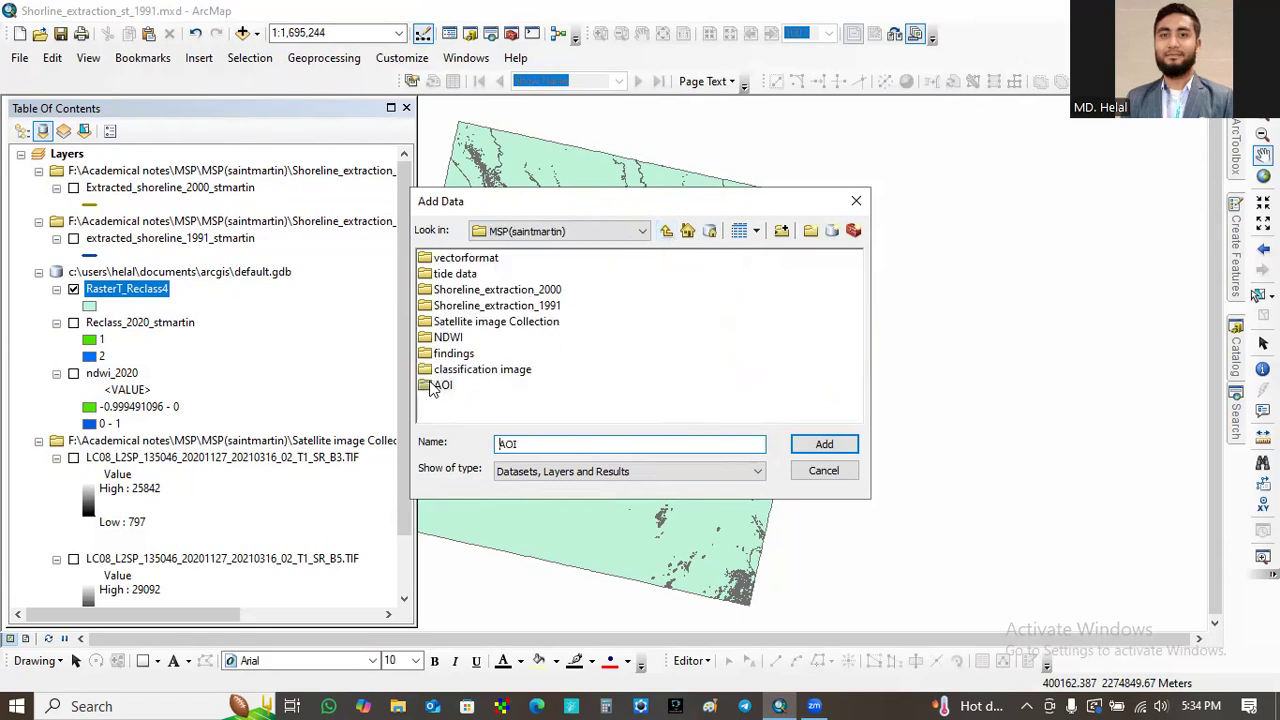
double_click(432, 388)
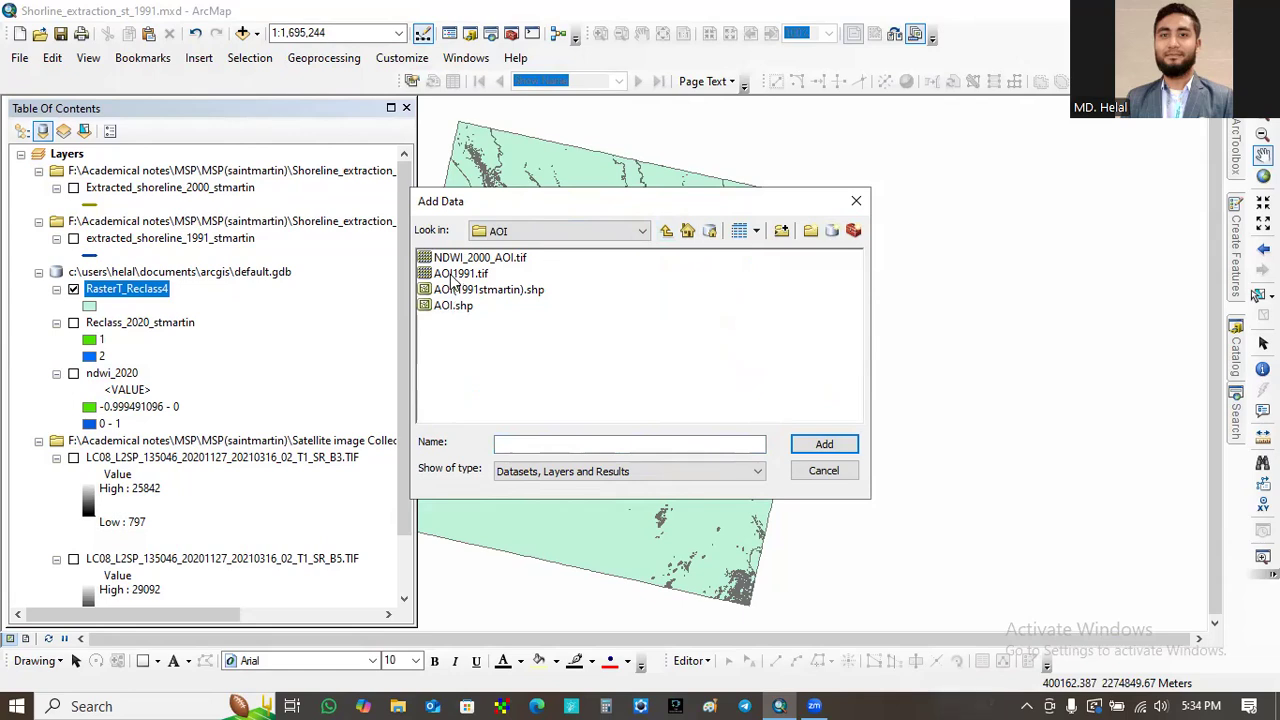
left_click(444, 308)
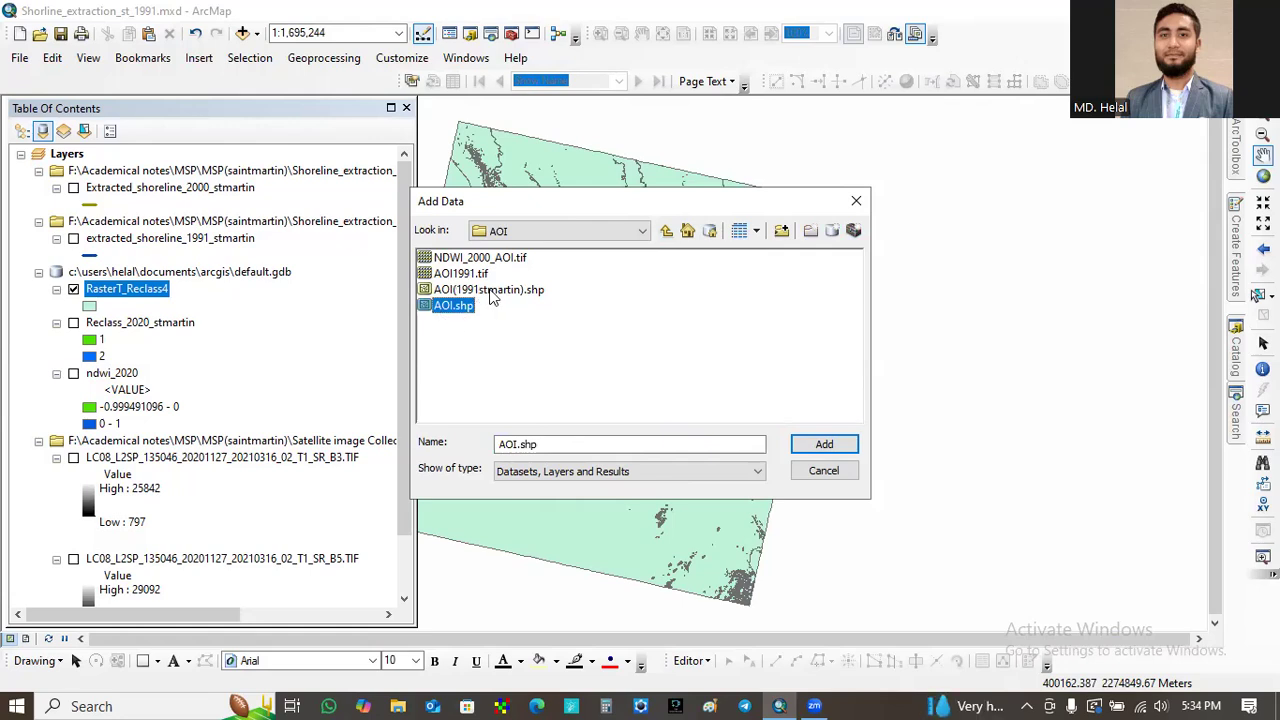
left_click(822, 443)
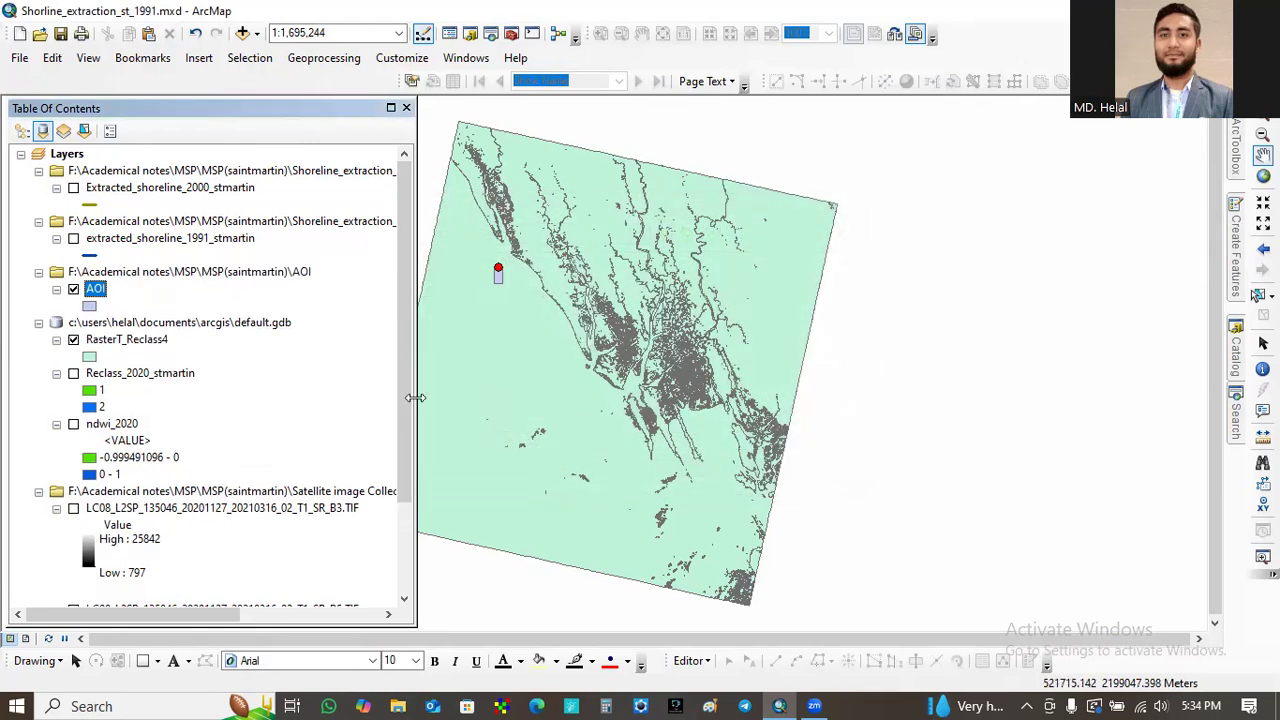
- Hide the RasterT_Reclass4 layer and zoom in on the AOI rectangle
left_click(73, 340)
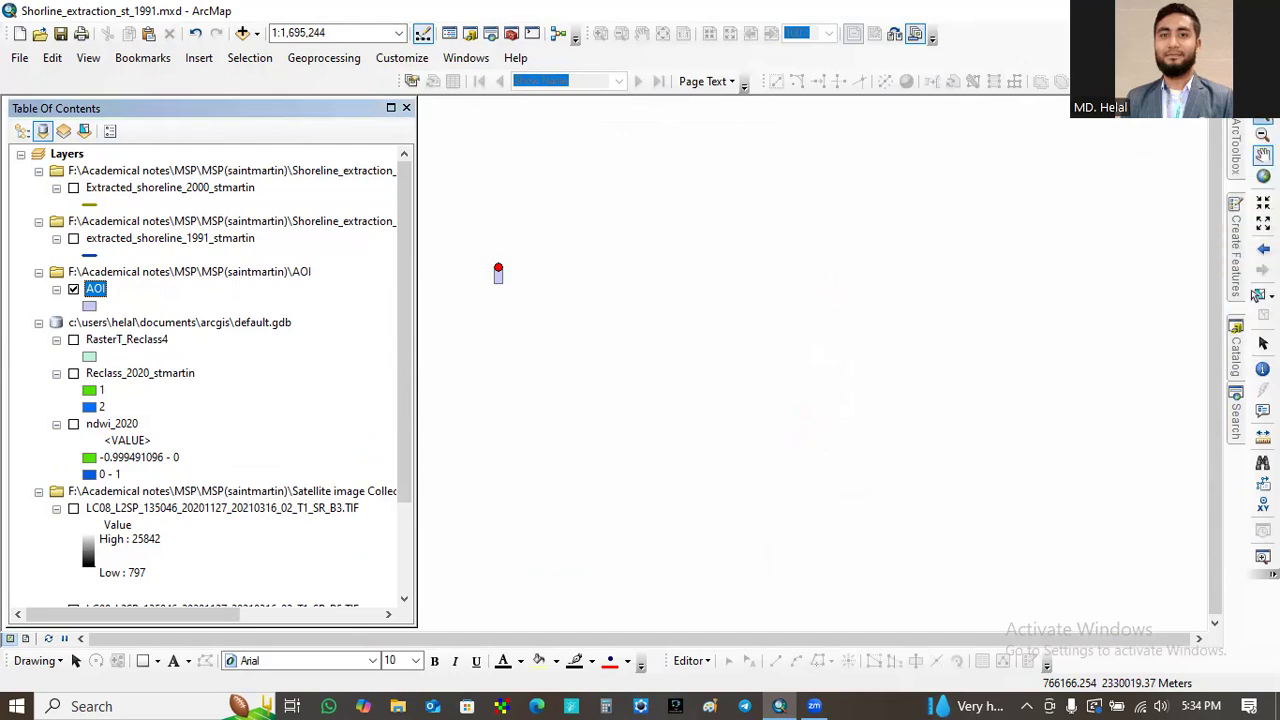
left_click_drag(484, 240, 530, 368)
left_click_drag(543, 180, 697, 330)
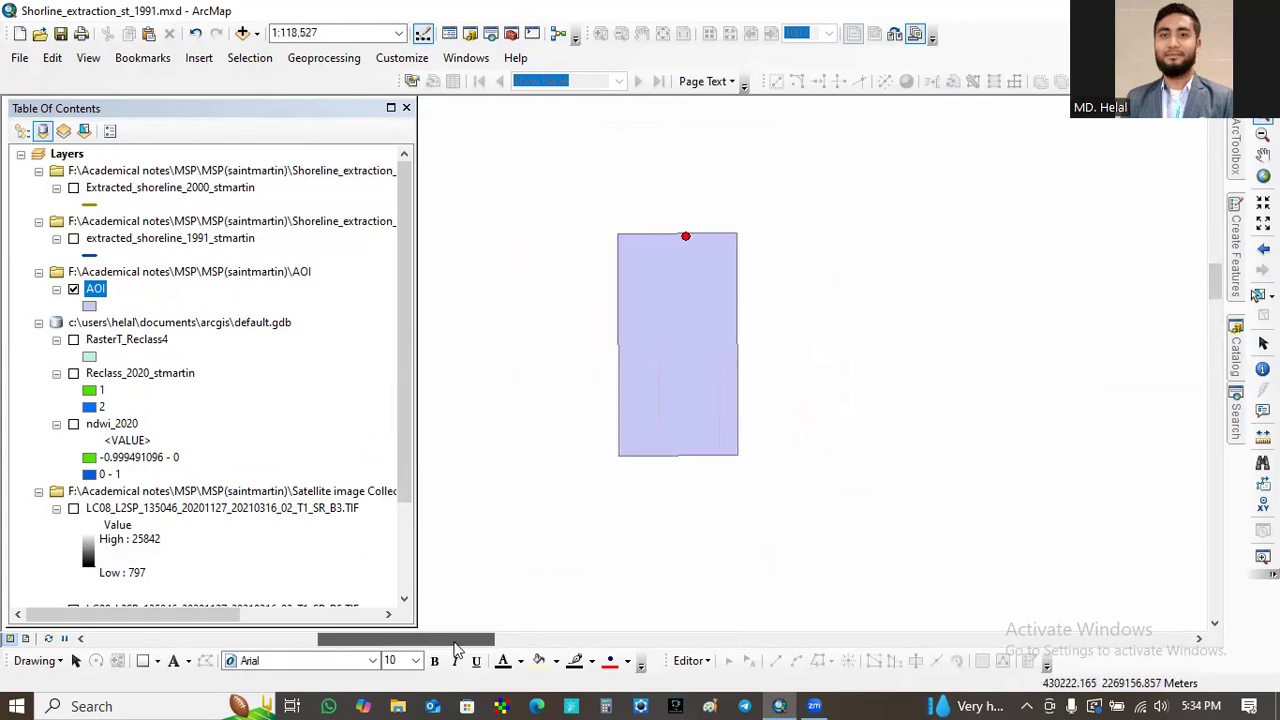
- Show the RasterT_Reclass4 polygon layer beneath the AOI rectangle
left_click_drag(584, 194, 846, 497)
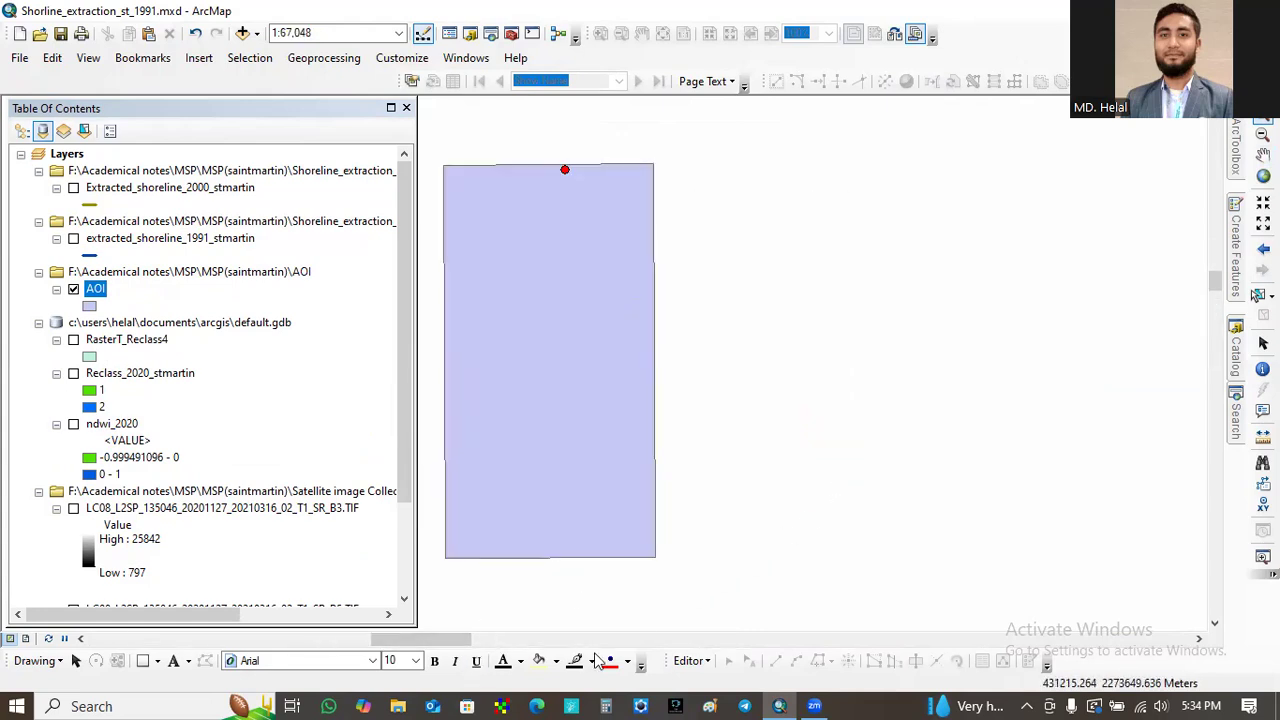
left_click_drag(472, 641, 448, 645)
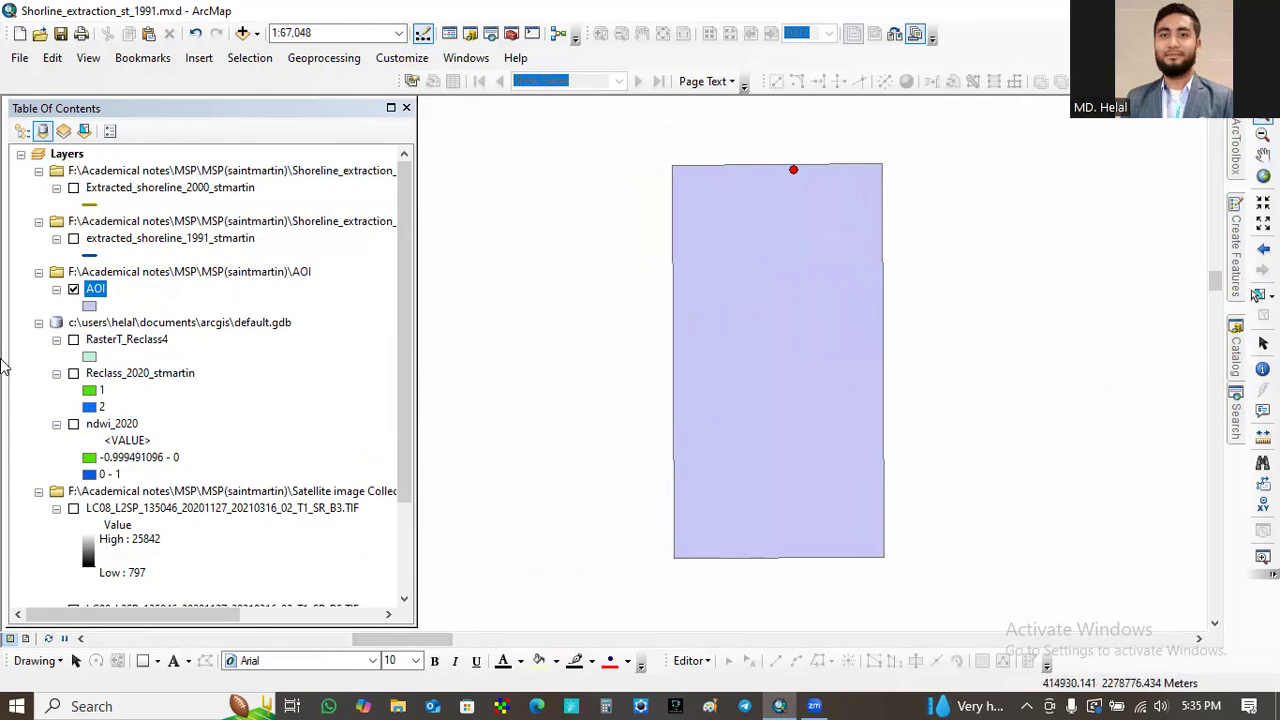
left_click(73, 340)
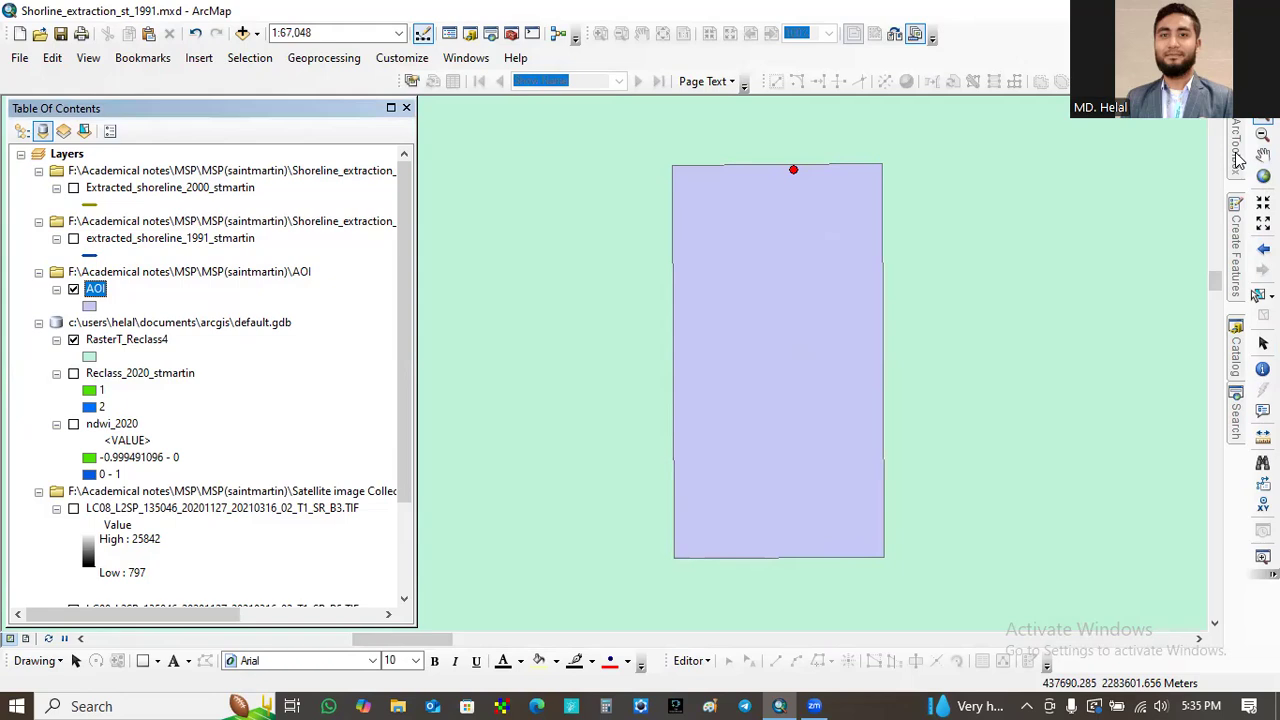
- Clip the RasterT_Reclass4 polygons with the Analysis Clip tool, using AOI as the clip features and the default output feature class
mouse_move(1237, 158)
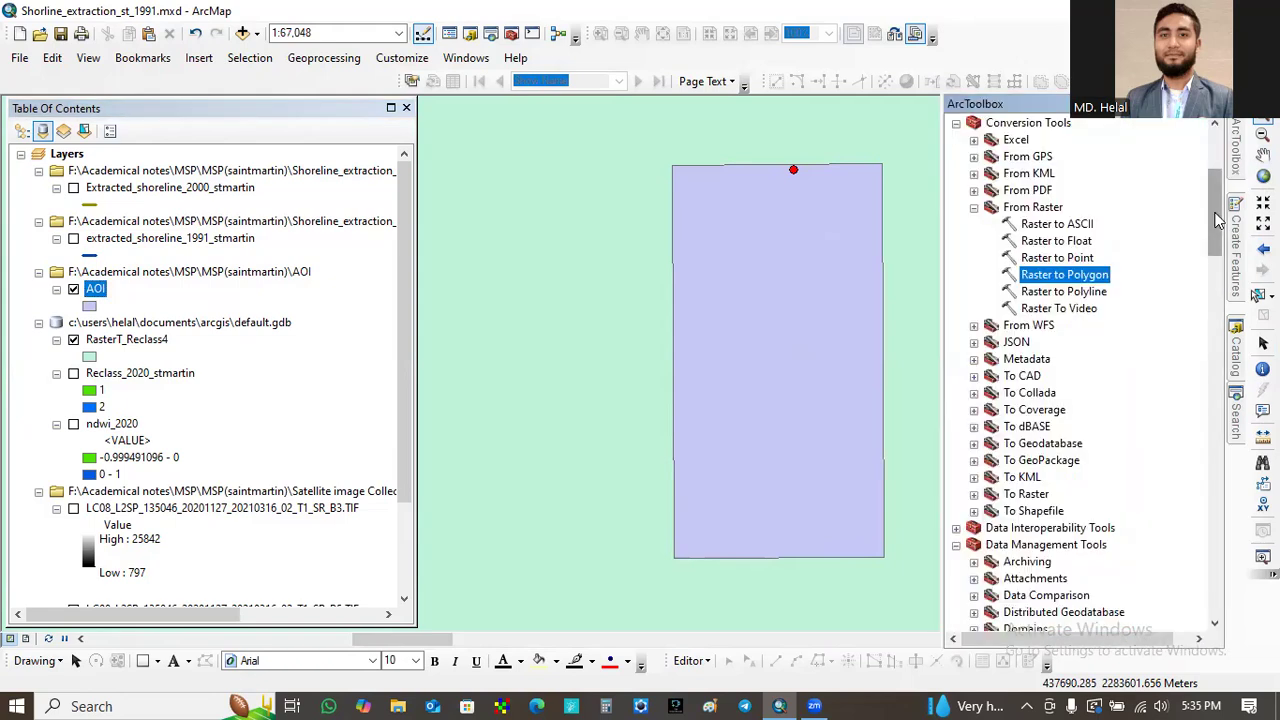
left_click_drag(1218, 220, 1232, 176)
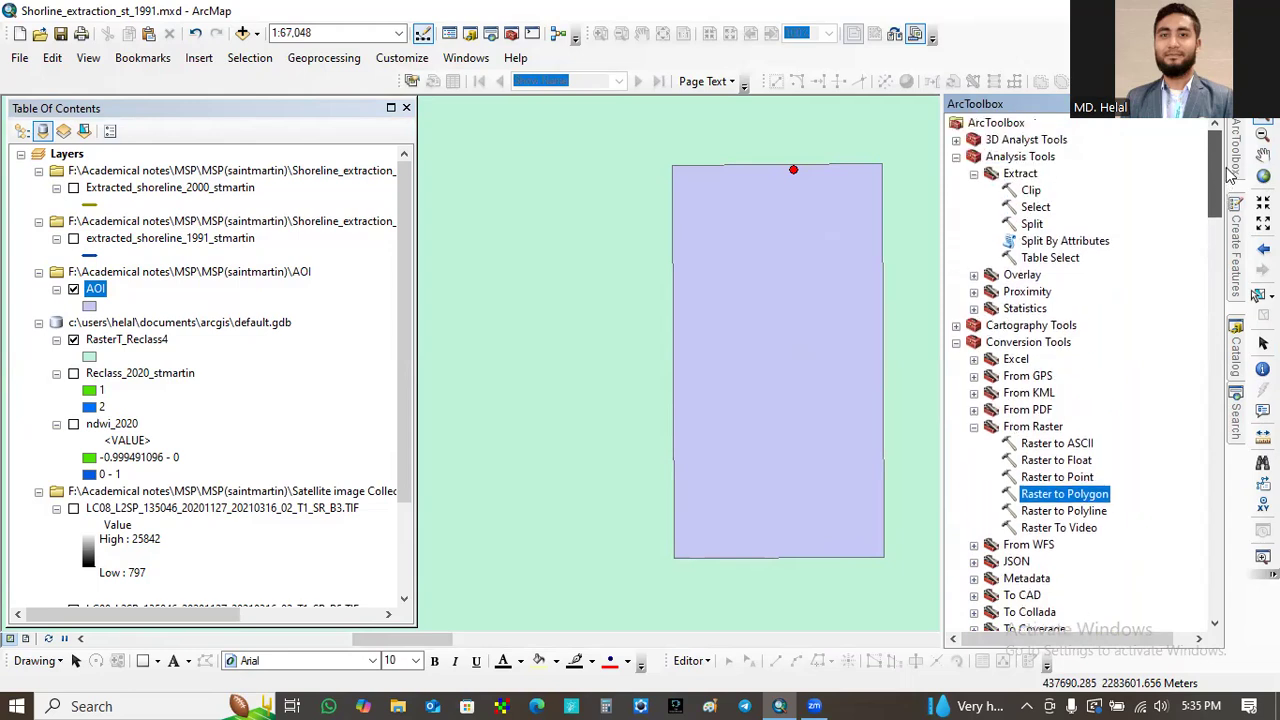
double_click(1030, 190)
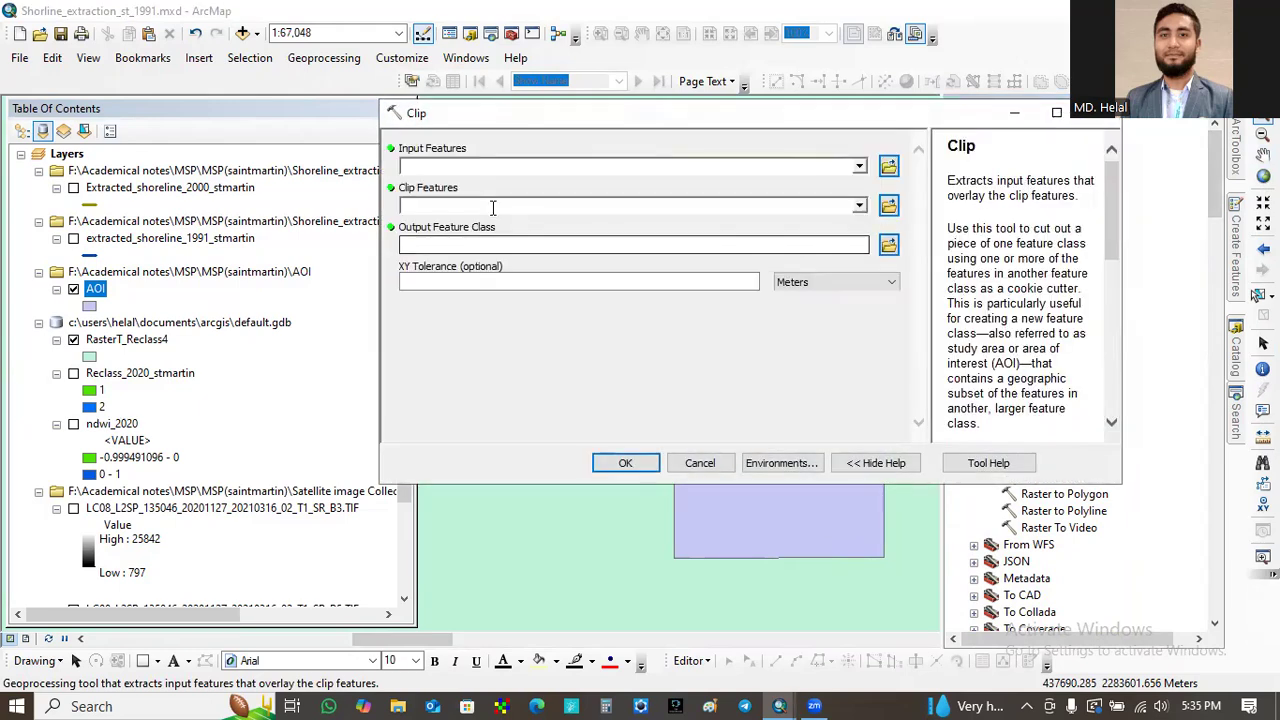
left_click(860, 167)
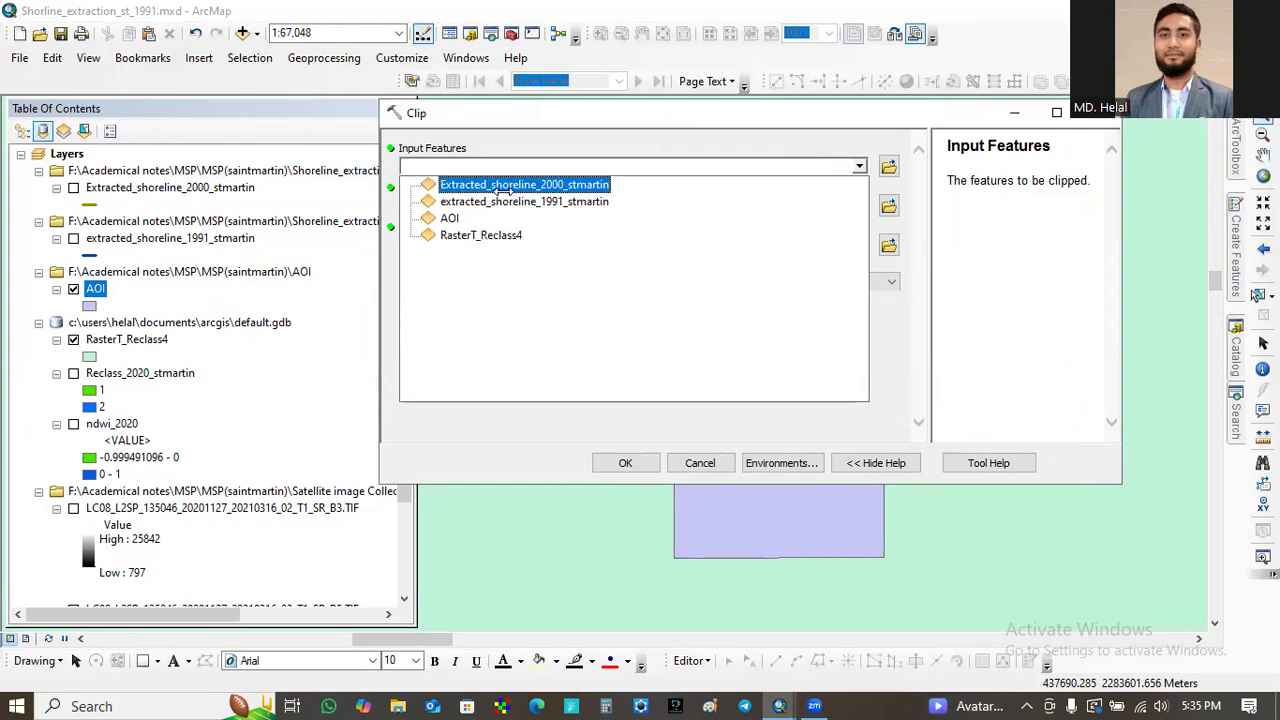
left_click(509, 235)
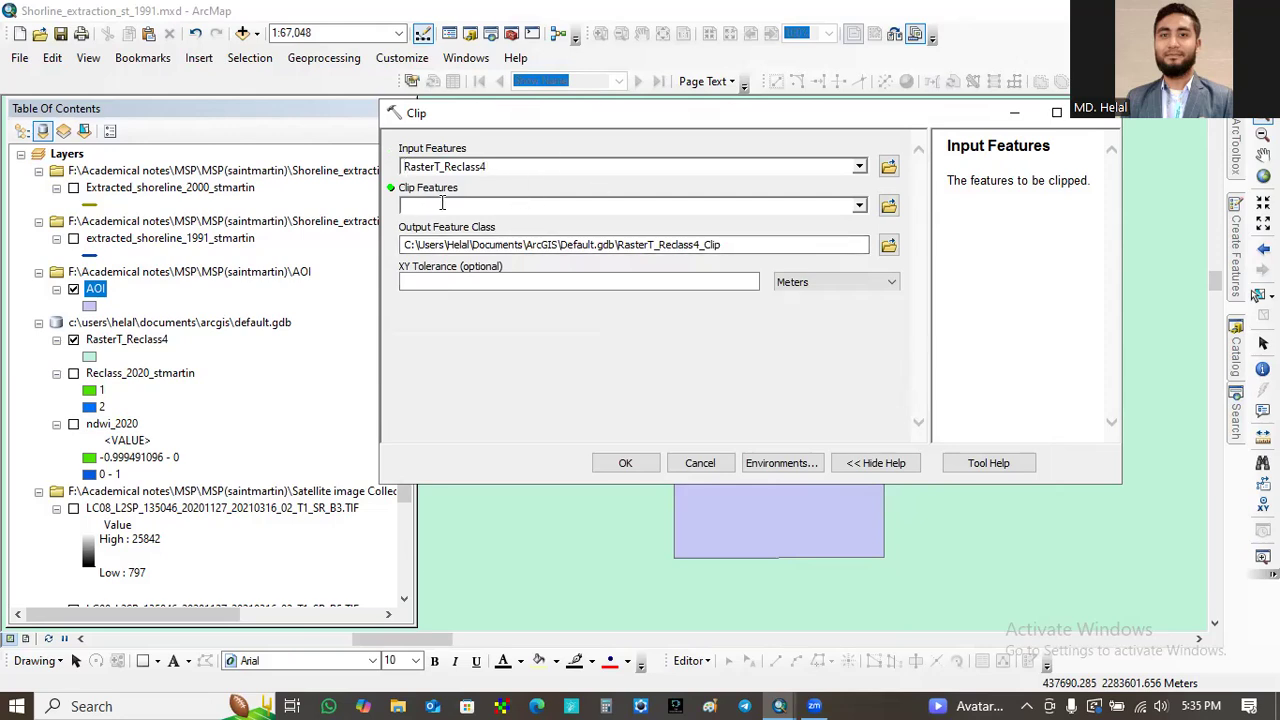
left_click(859, 208)
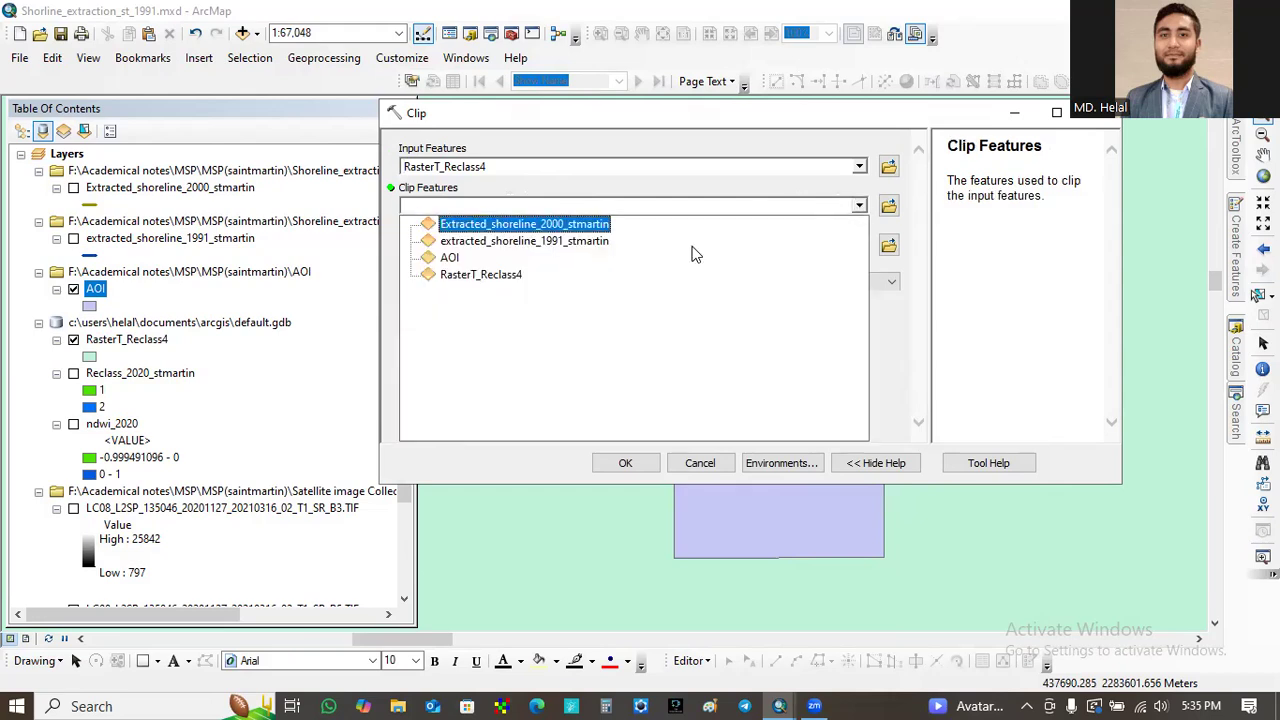
left_click(450, 258)
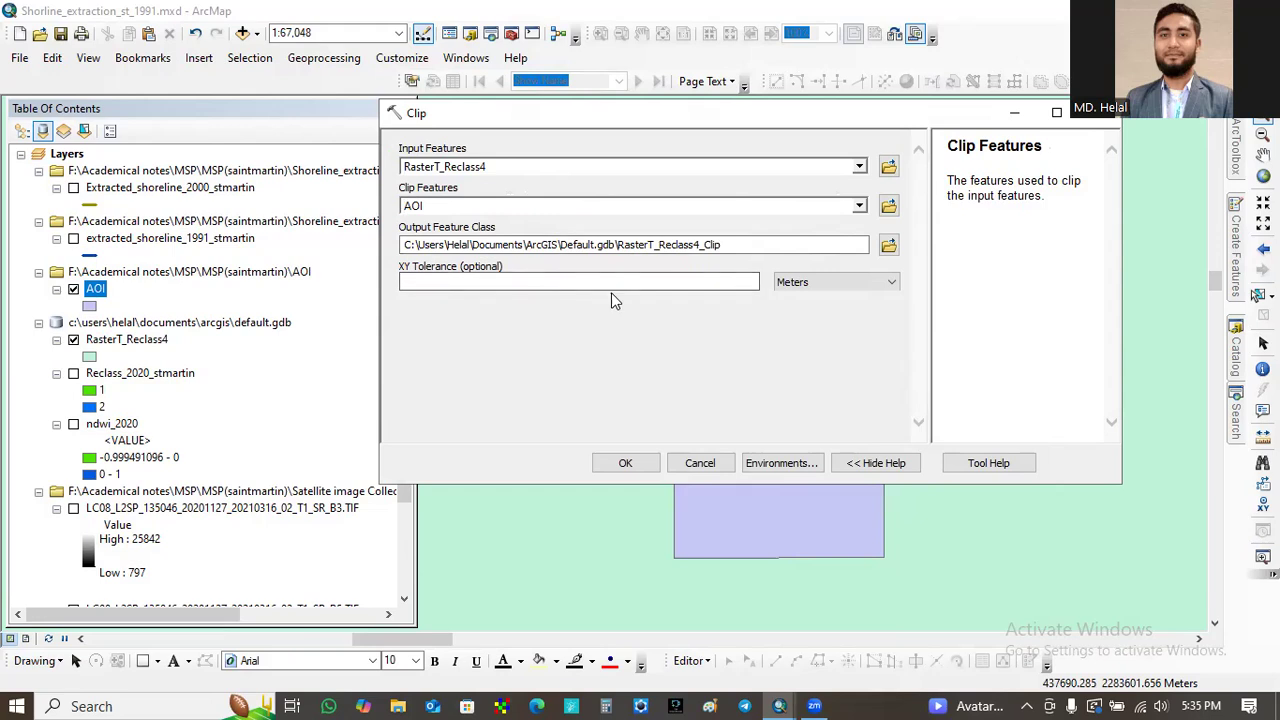
left_click(627, 463)
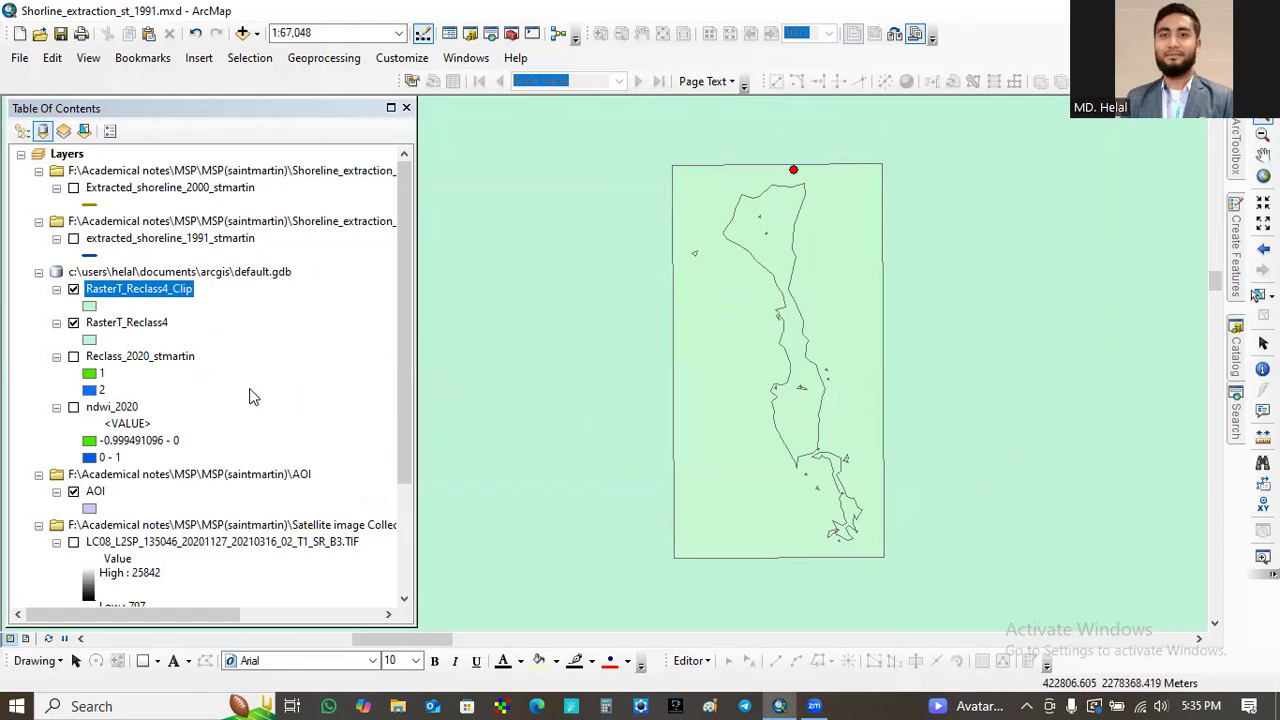
- Remove the unclipped RasterT_Reclass4 polygon layer and the Reclass_2020_stmartin raster from the map
left_click(73, 323)
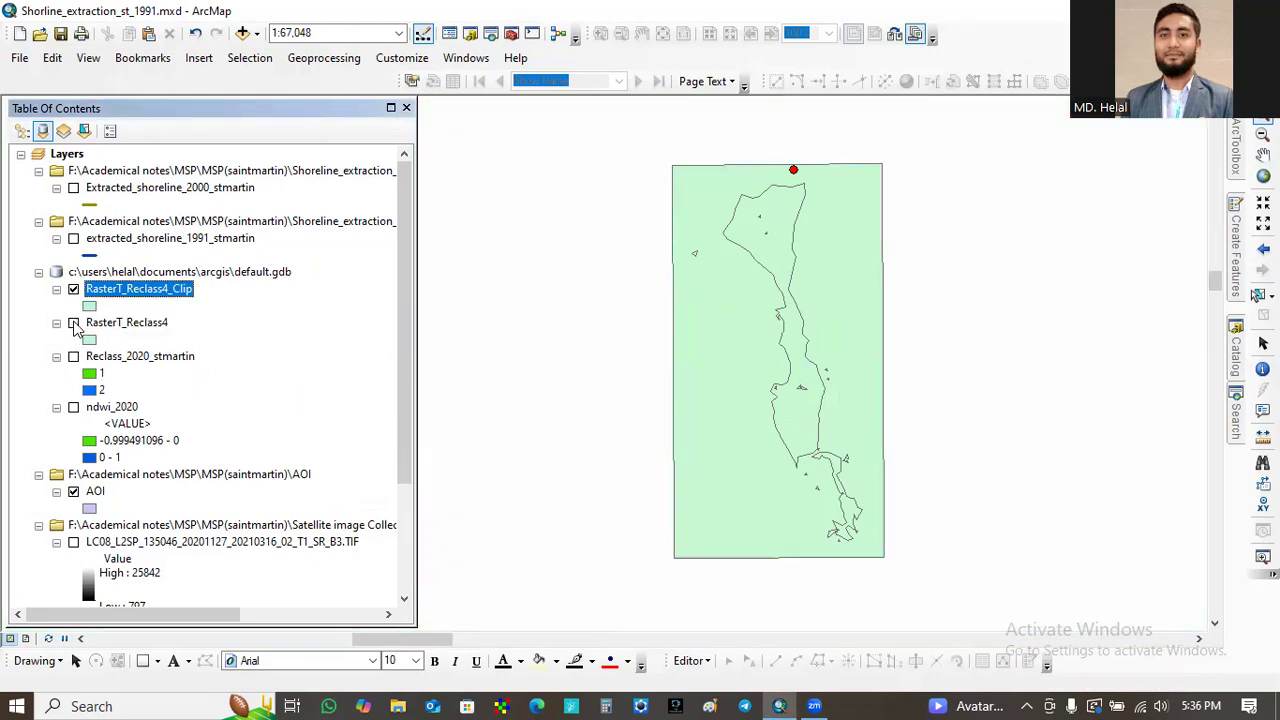
left_click(125, 323)
right_click(124, 330)
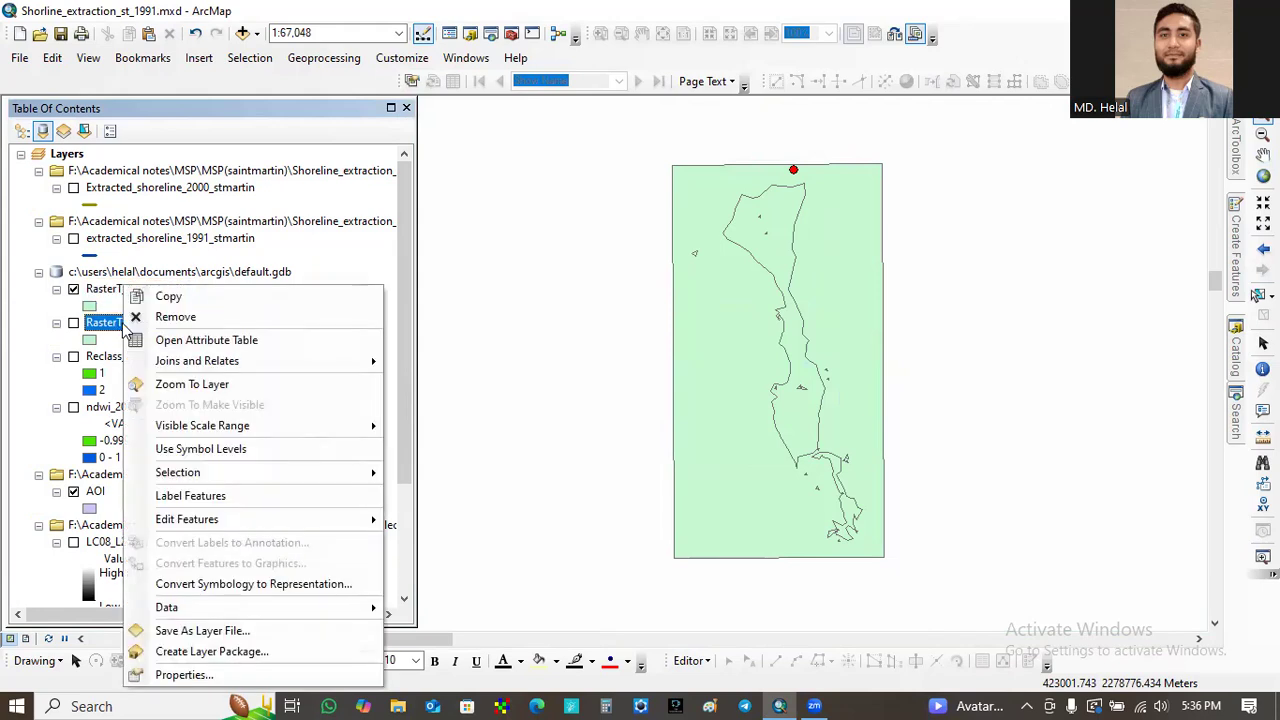
left_click(140, 318)
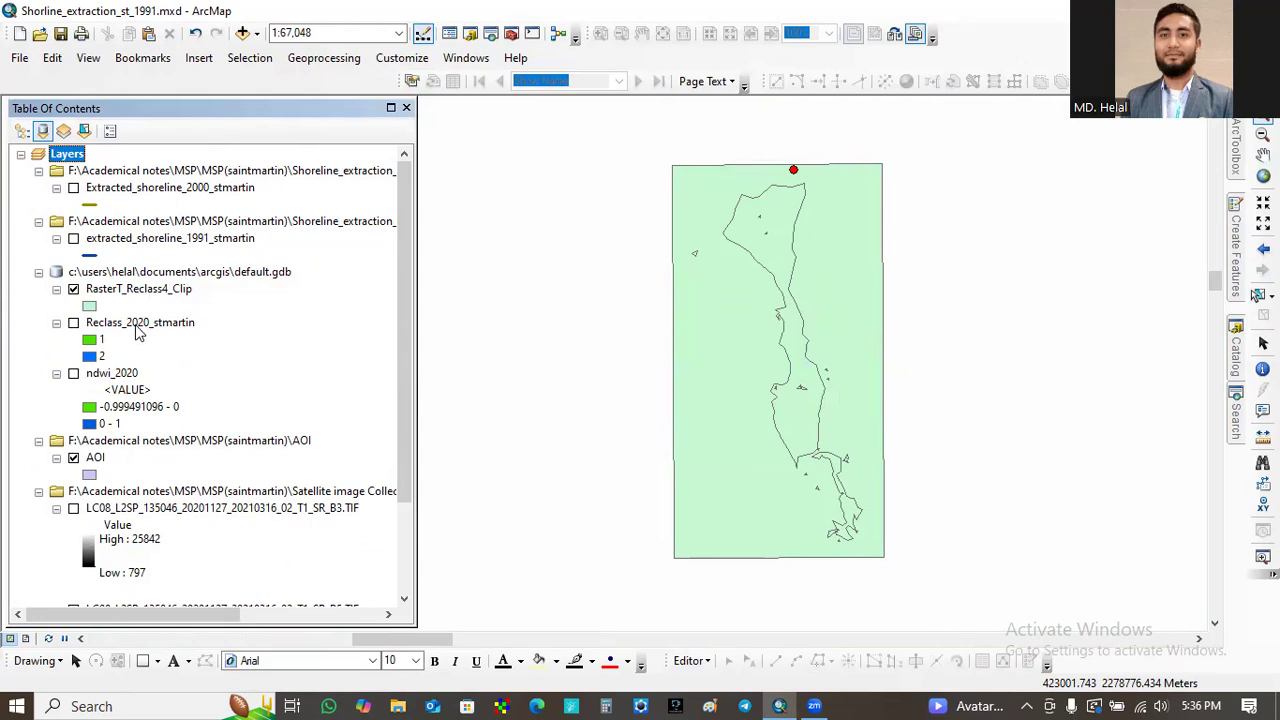
left_click(138, 330)
right_click(138, 328)
left_click(150, 352)
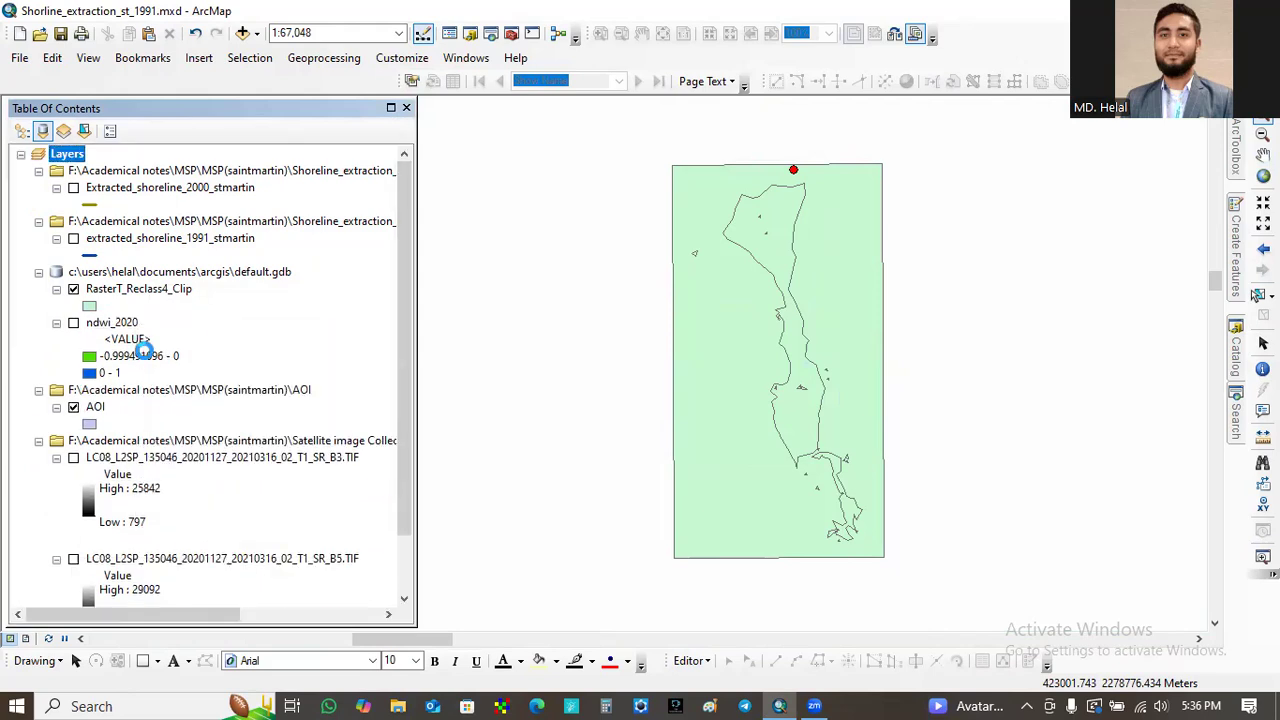
- Remove the ndwi_2020 raster and the AOI layer from the map
left_click(118, 324)
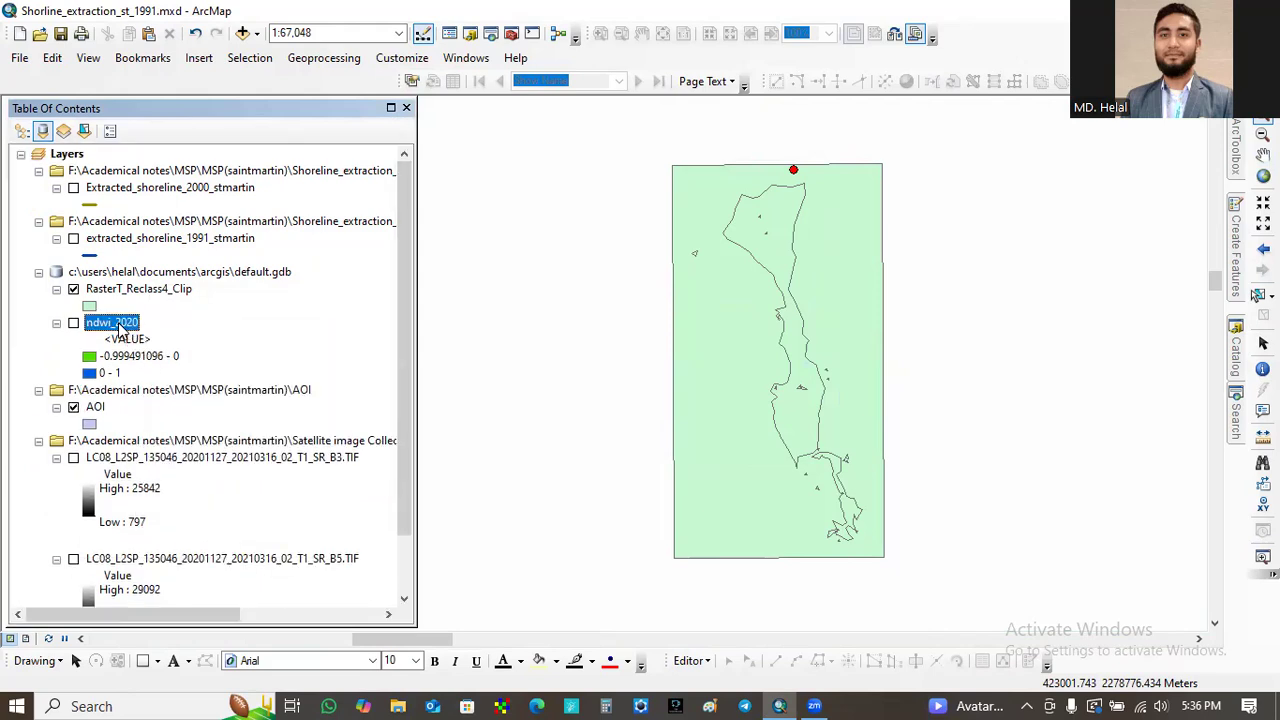
right_click(120, 328)
left_click(145, 352)
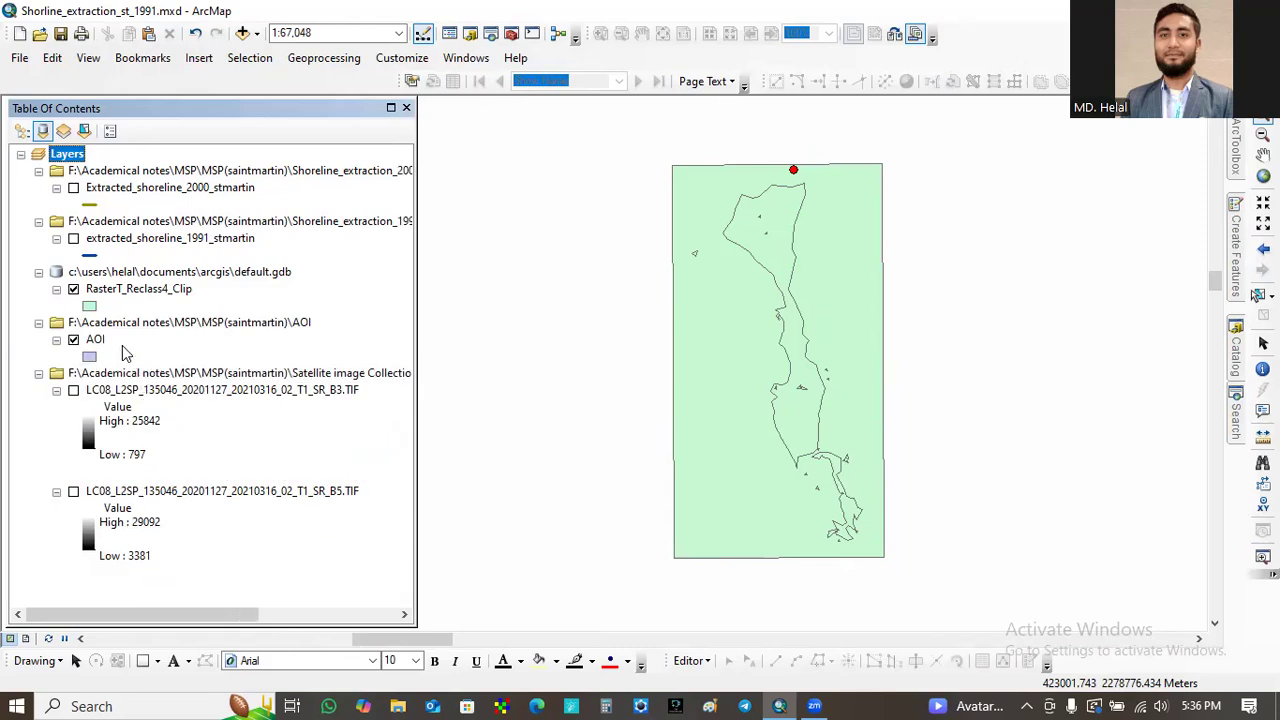
left_click(74, 340)
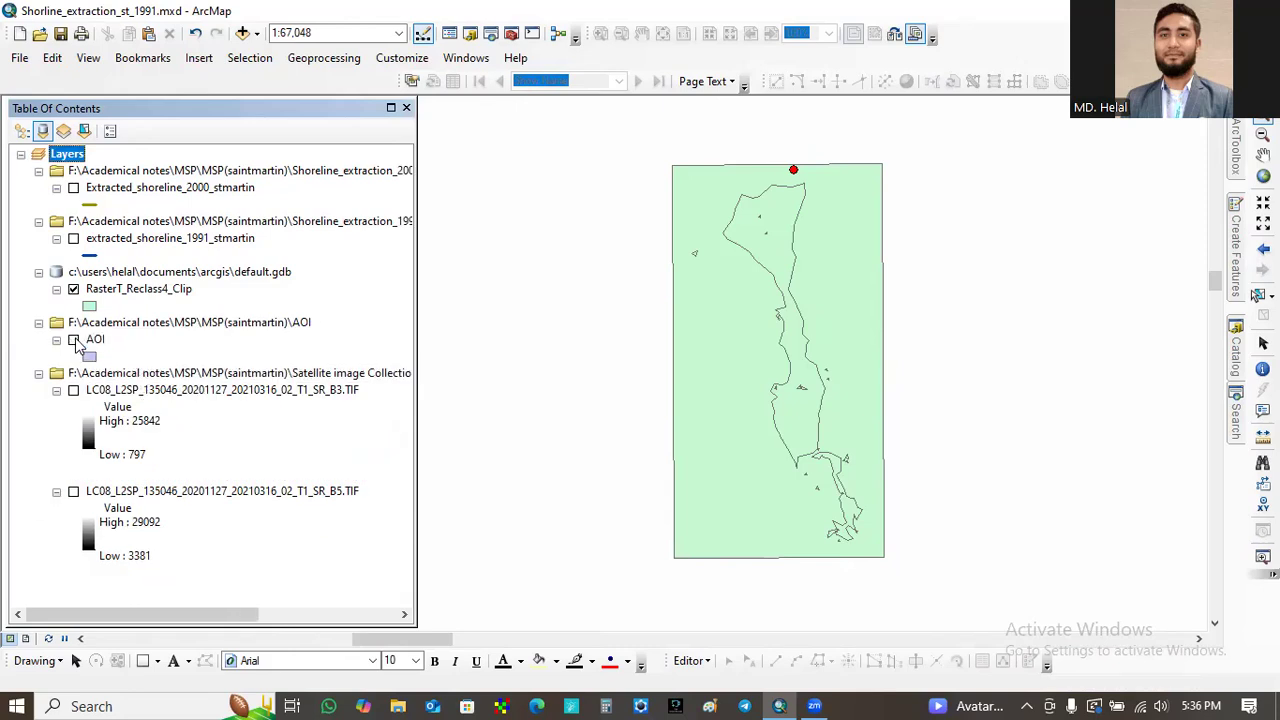
right_click(141, 322)
left_click(150, 331)
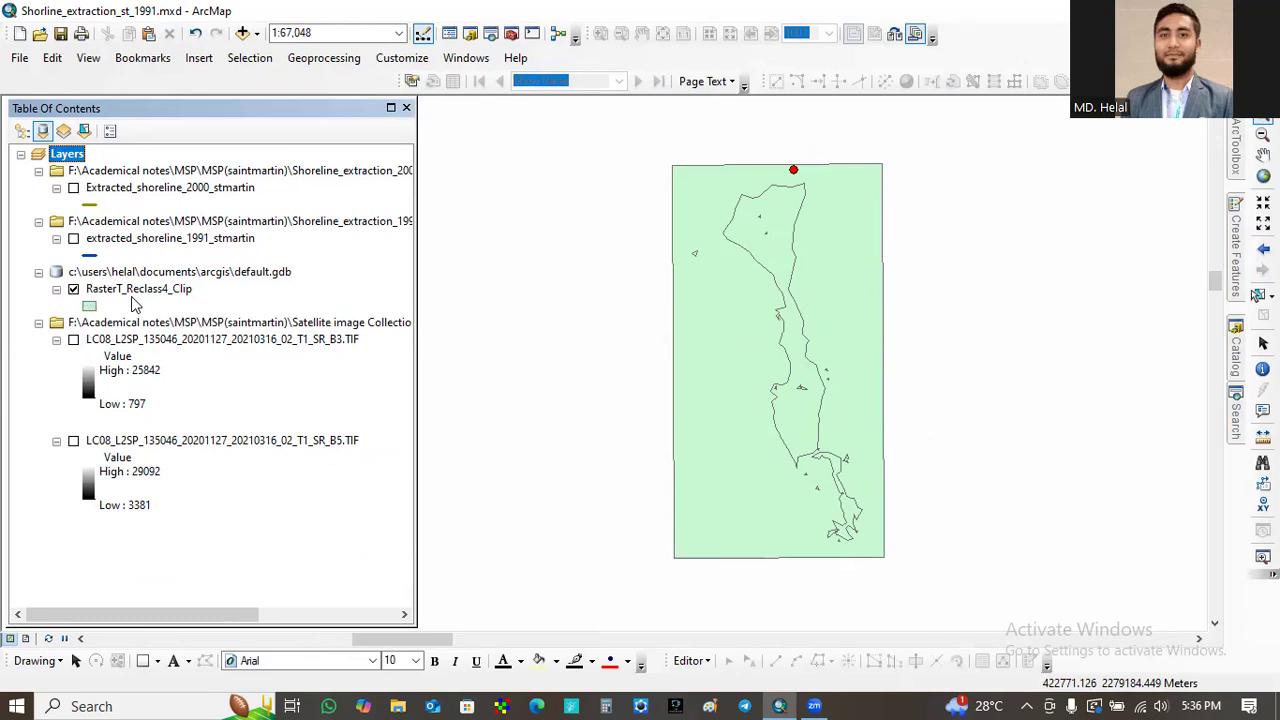
- Rename the RasterT_Reclass4_Clip layer as Vector_formation_2020
left_click(166, 291)
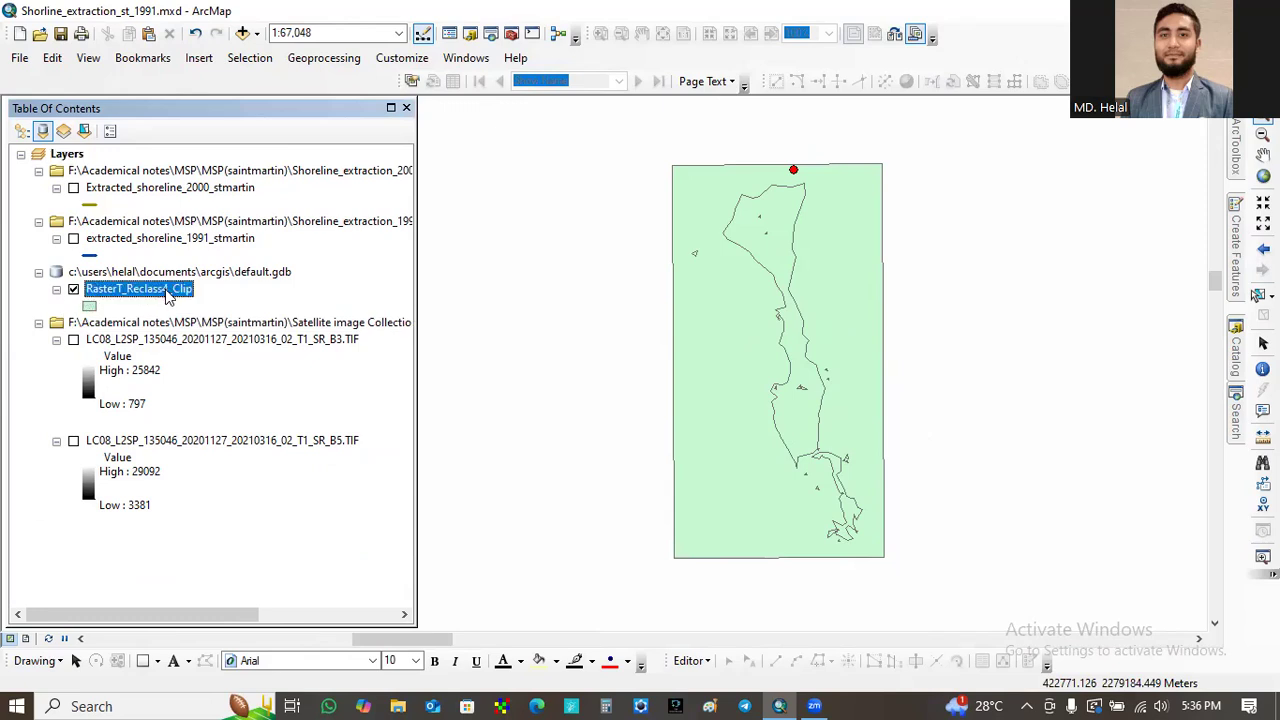
left_click(183, 291)
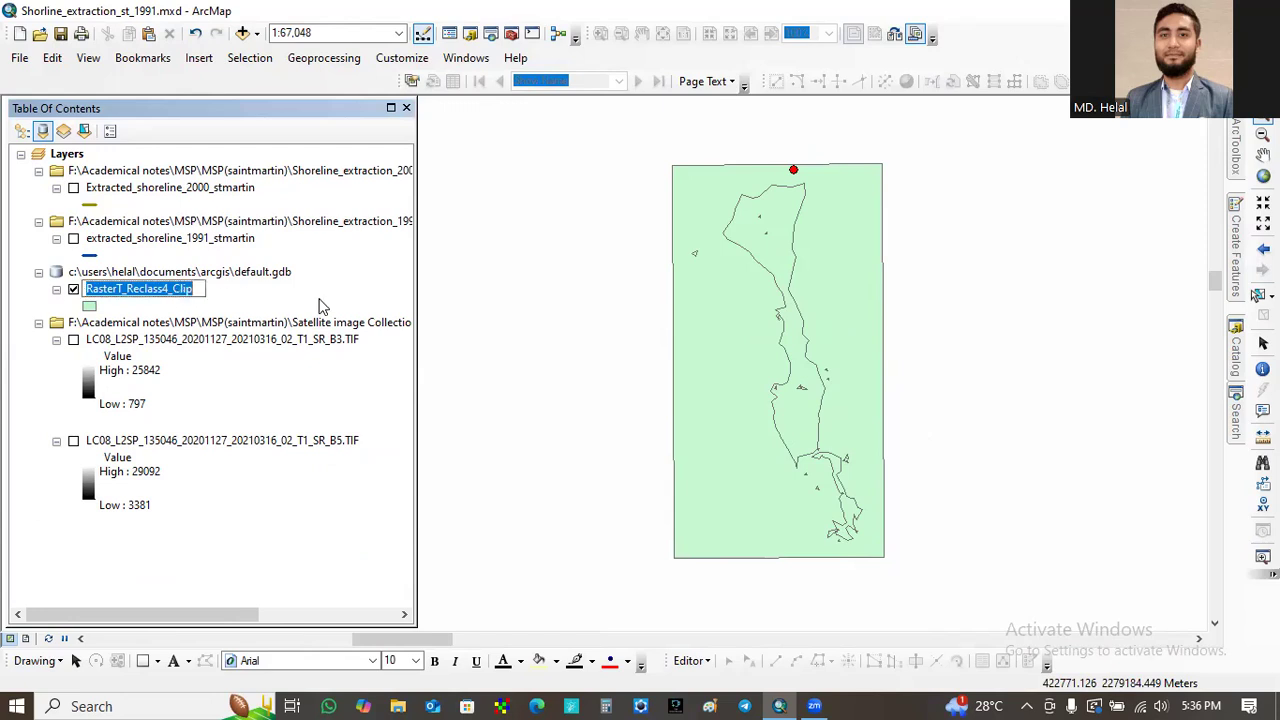
key("BackSpace")
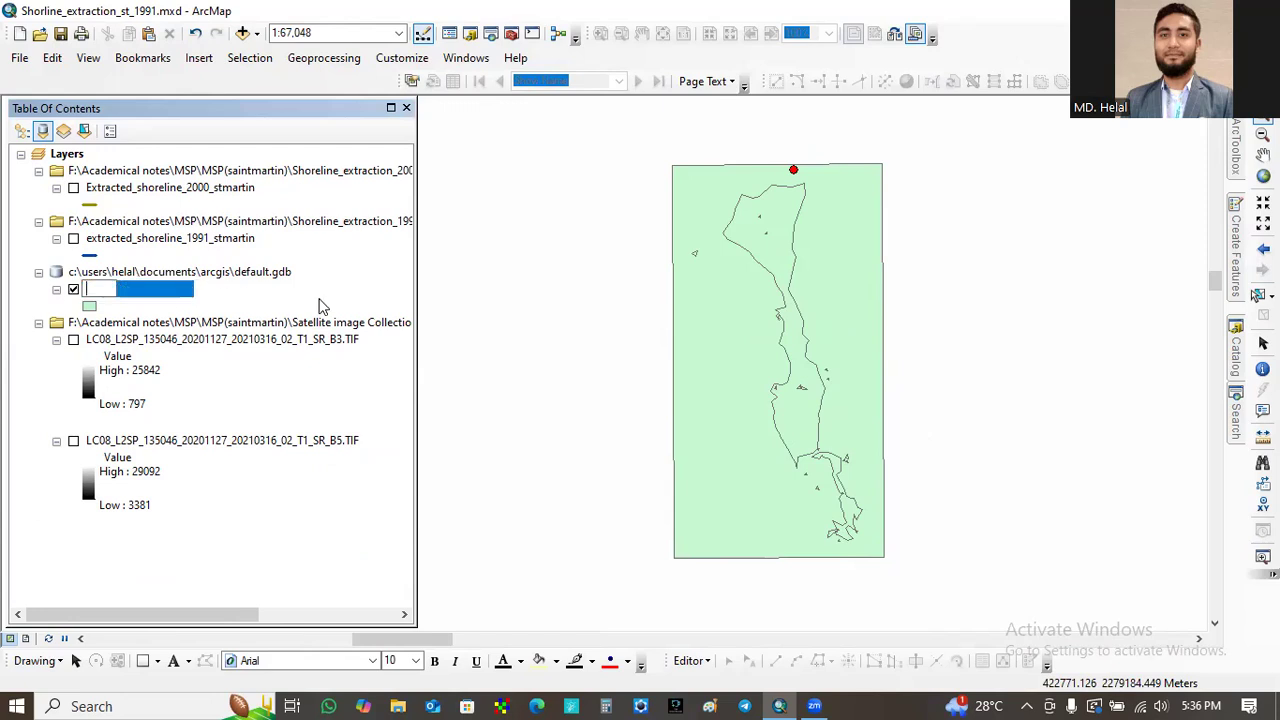
type("Vector_forma")
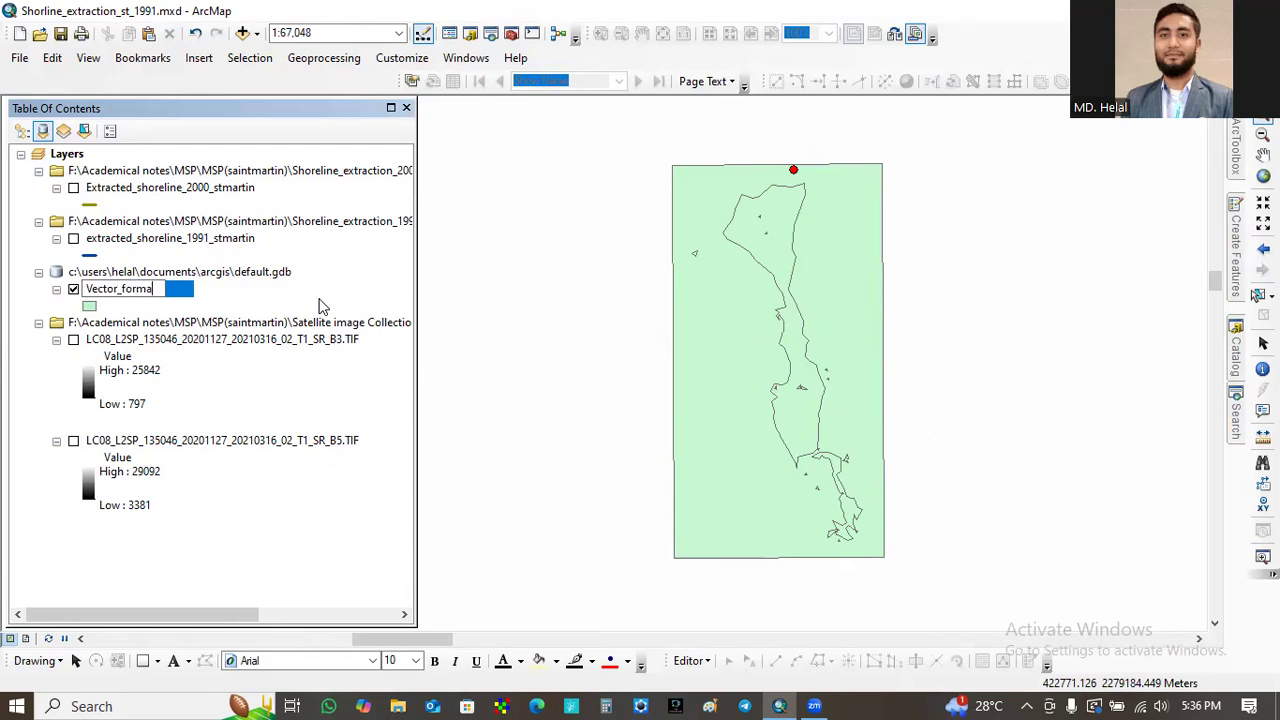
type("tinn_20")
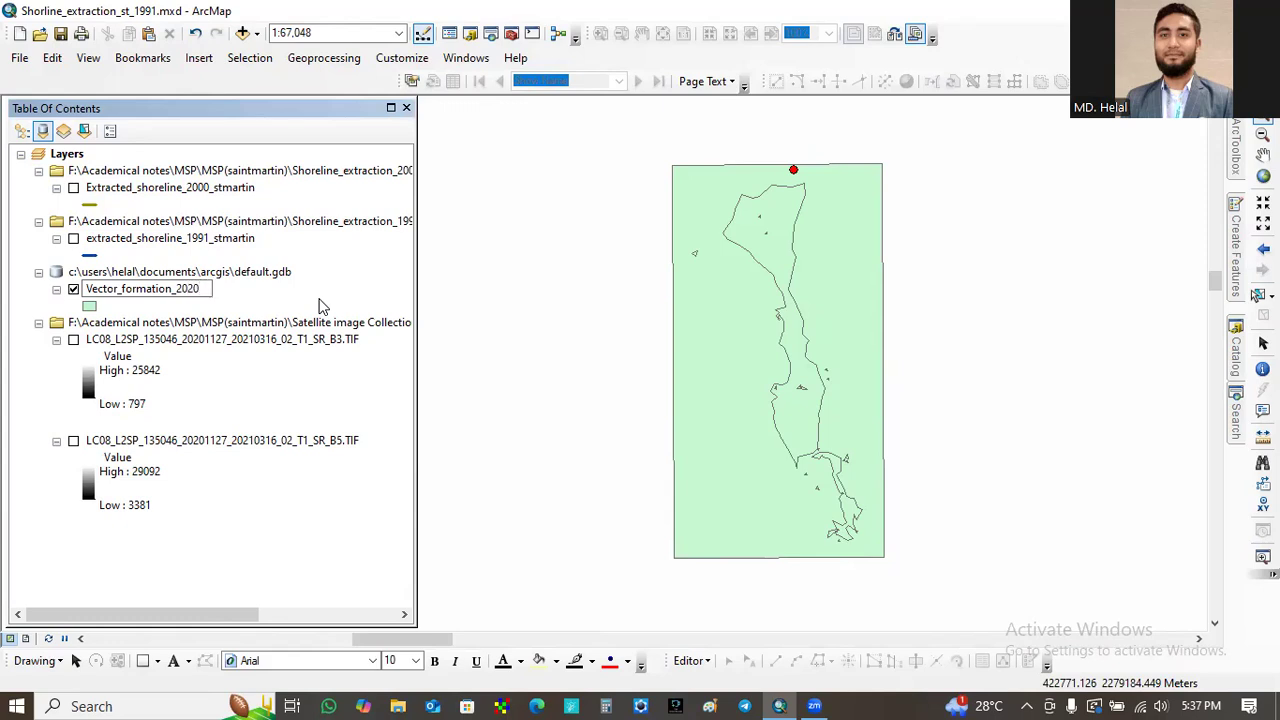
type("20")
key("Return")
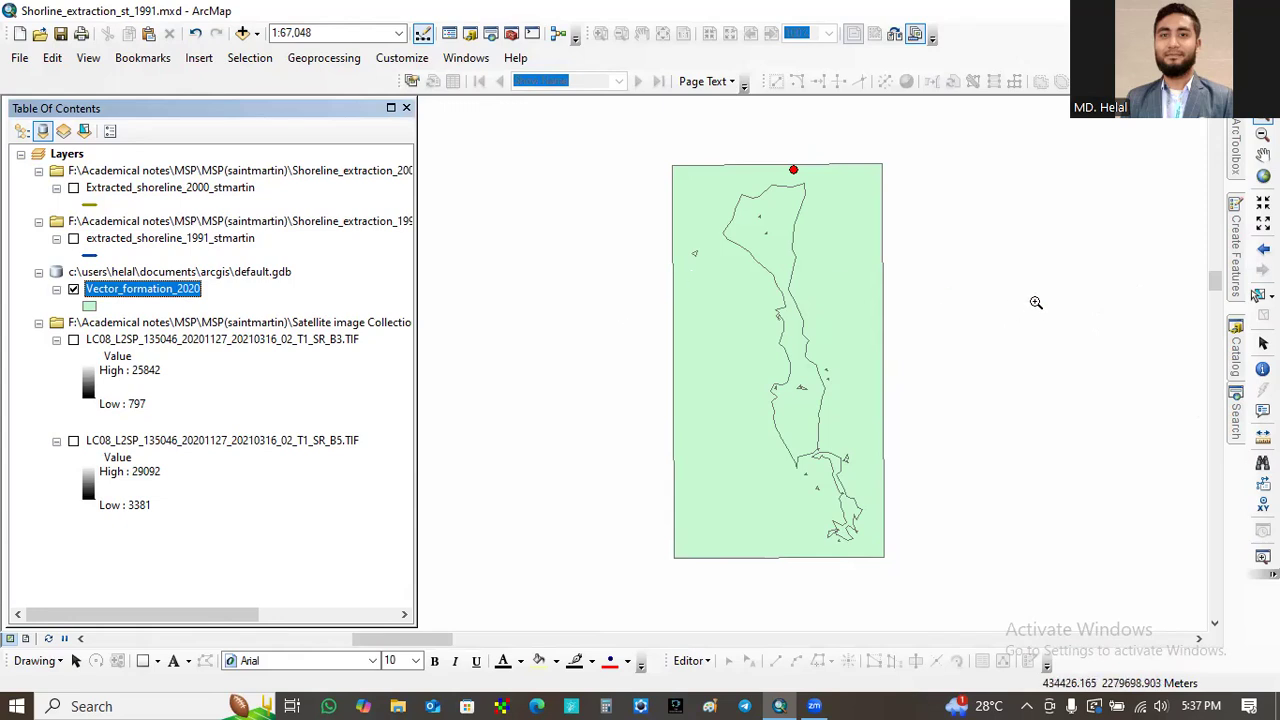
- Set the map scale to 1:10,000 and bring the northern end of the island into view
key("Tab")
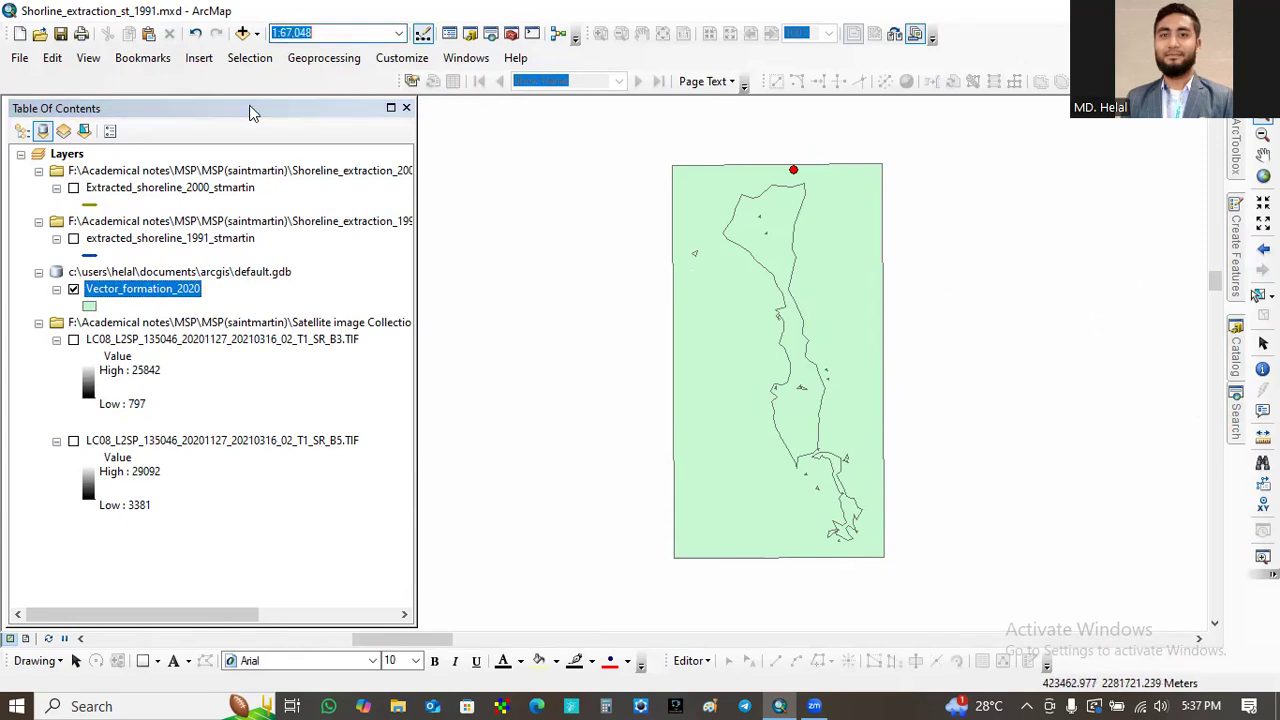
key("BackSpace")
type("1:10,000")
key("Return")
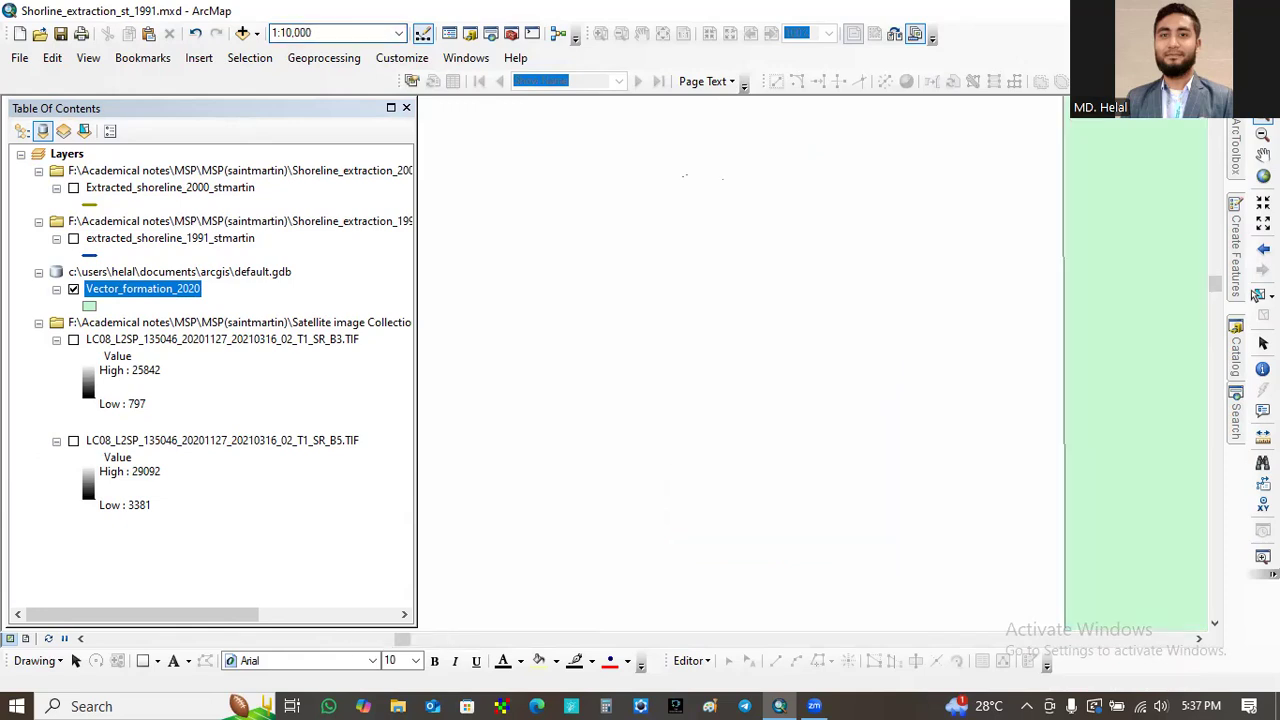
left_click(1263, 155)
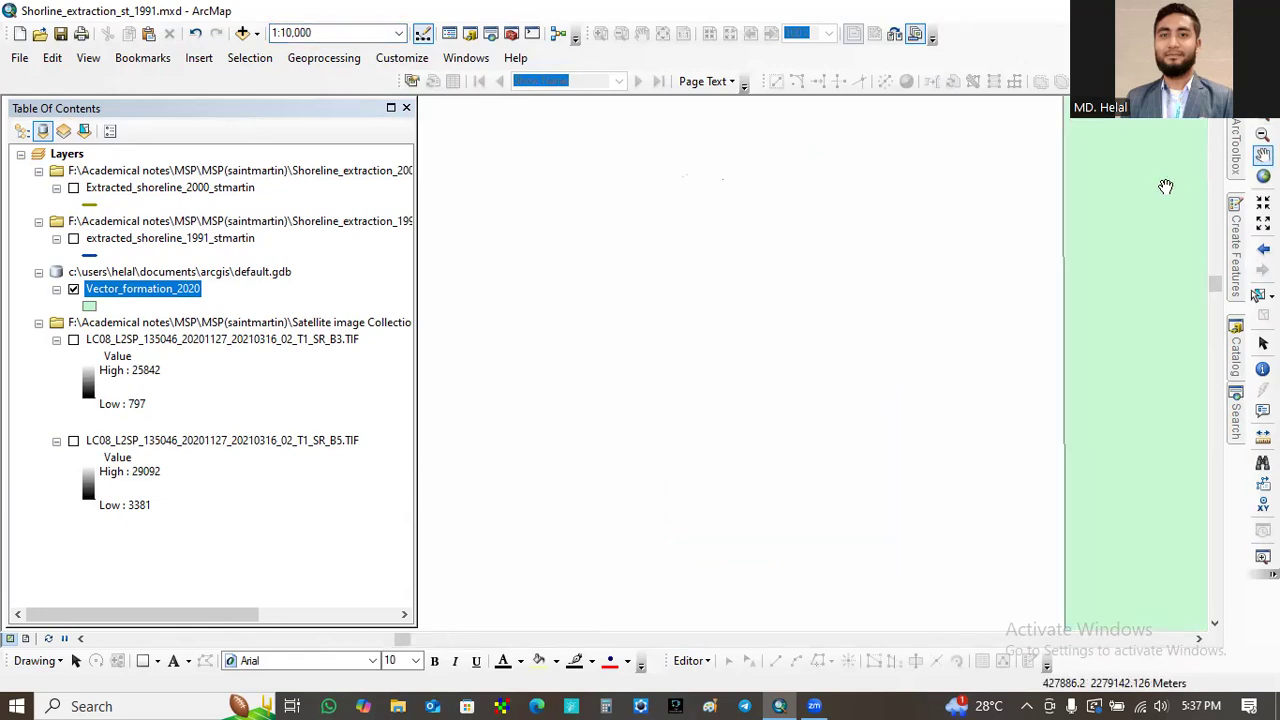
left_click_drag(1166, 186, 863, 389)
left_click_drag(1009, 280, 766, 383)
left_click_drag(933, 337, 852, 414)
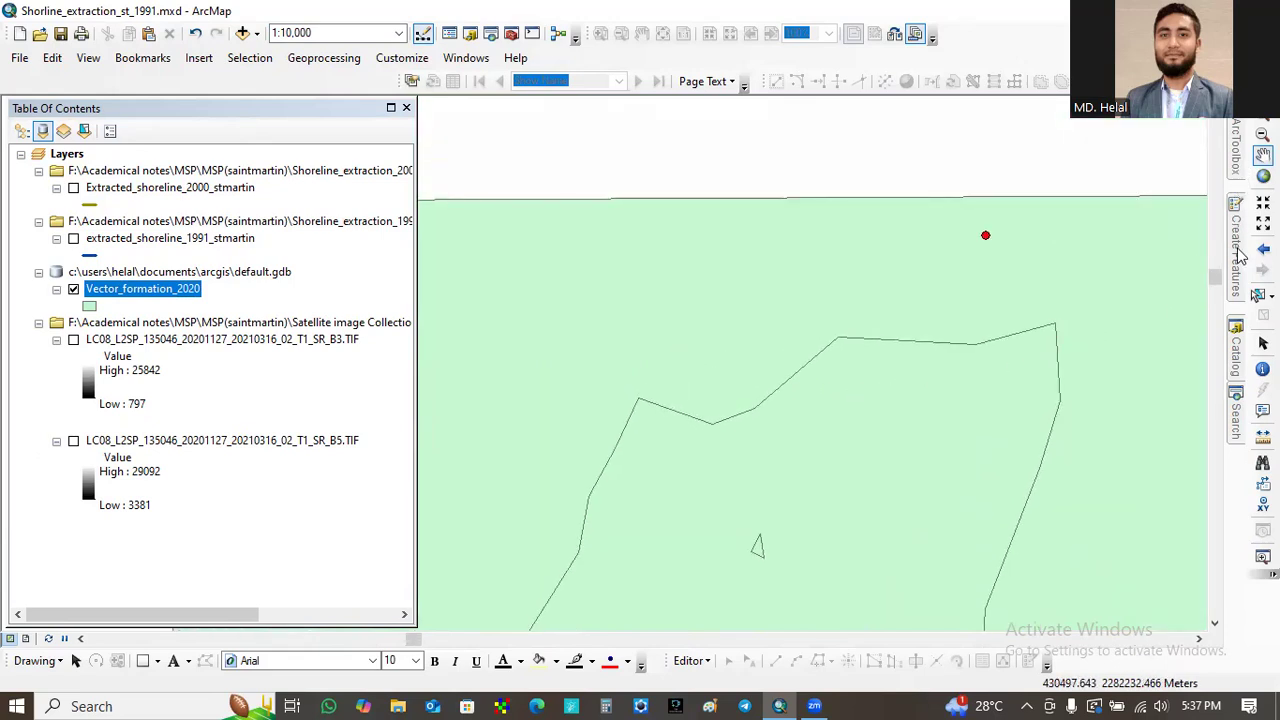
- Browse the Catalog to the folder F:\Academical notes\MSP\MSP(saintmartin)
left_click(1237, 356)
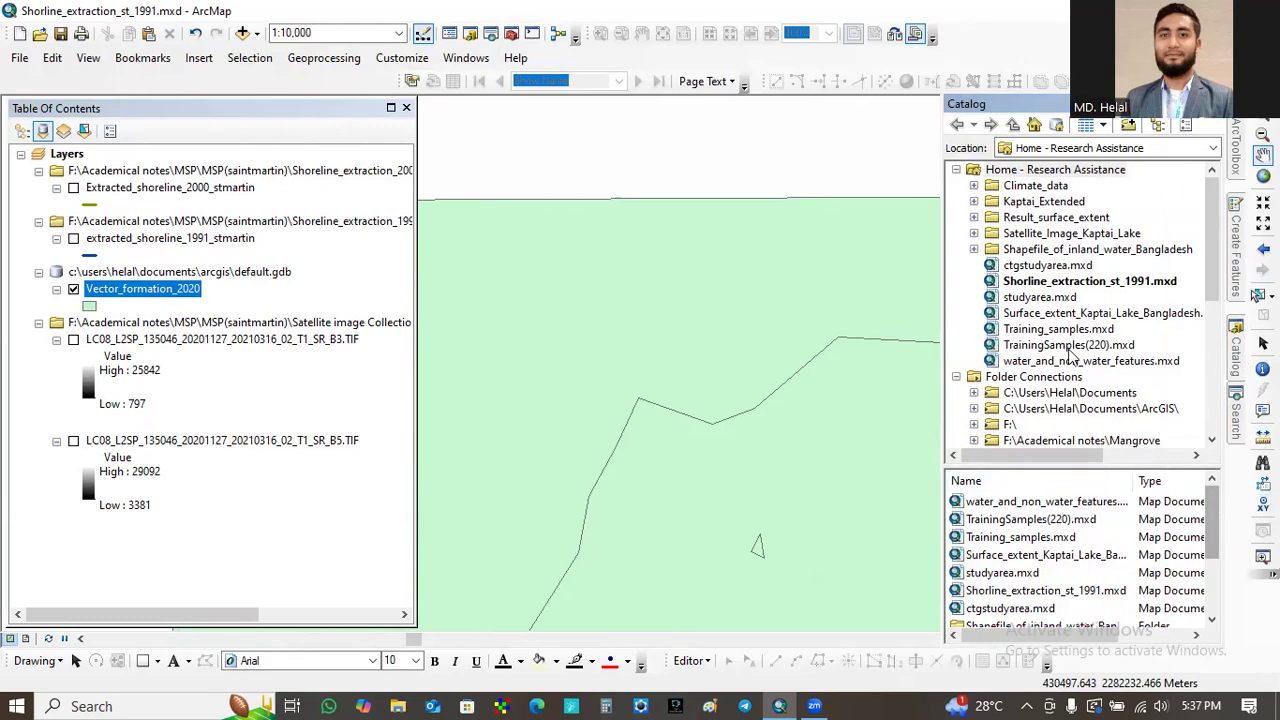
left_click_drag(1218, 257, 1216, 246)
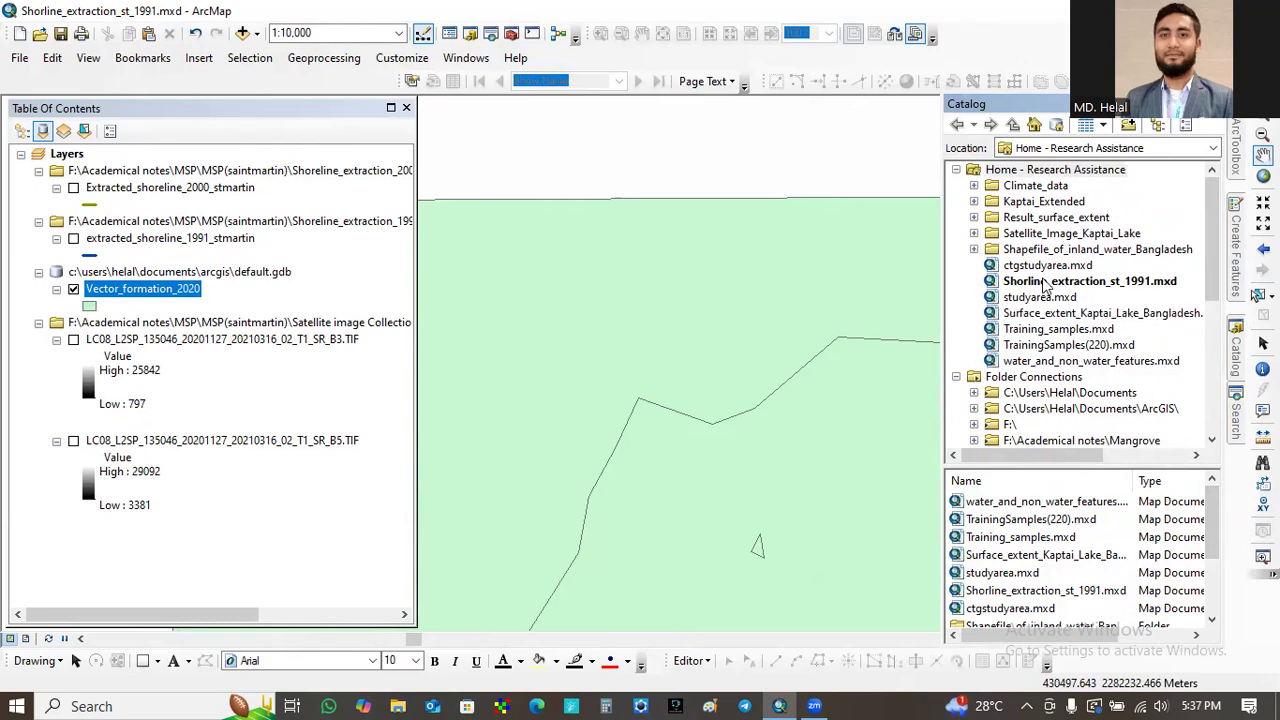
mouse_move(1214, 282)
left_mouse_down()
mouse_move(1214, 300)
mouse_move(1214, 280)
left_mouse_up()
left_click(972, 424)
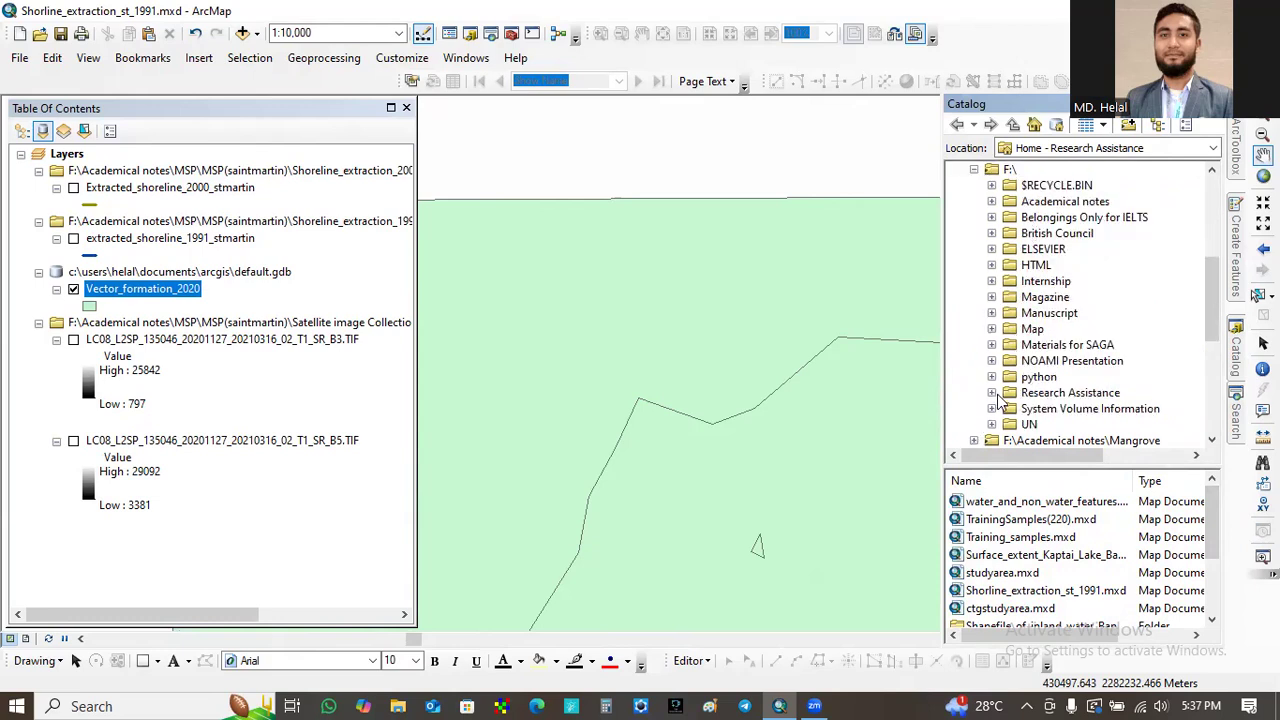
left_click(992, 202)
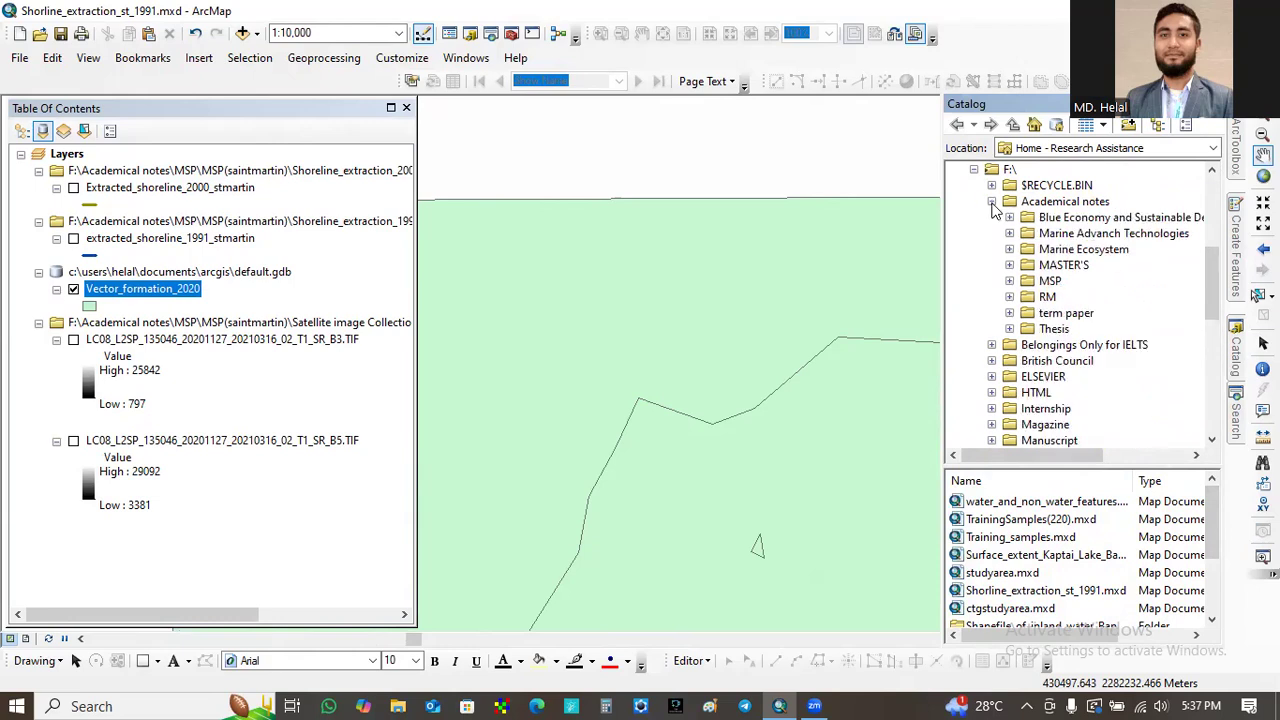
left_click(1010, 283)
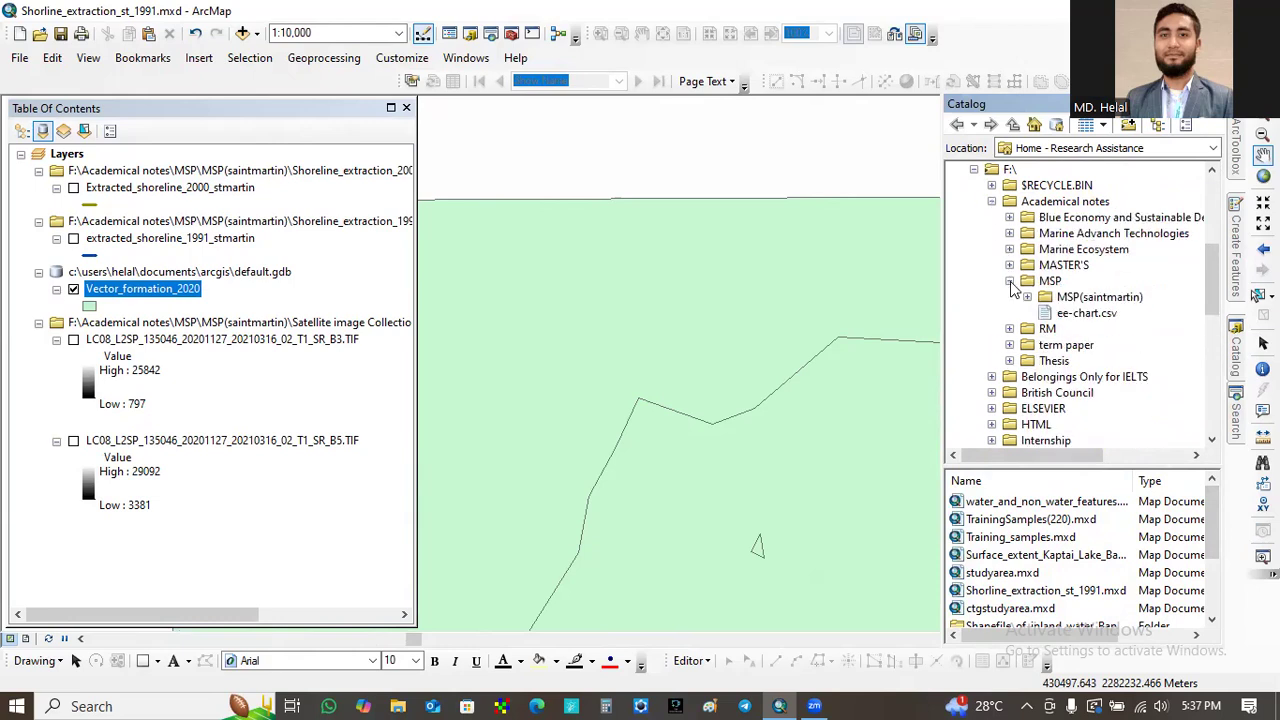
left_click(1027, 298)
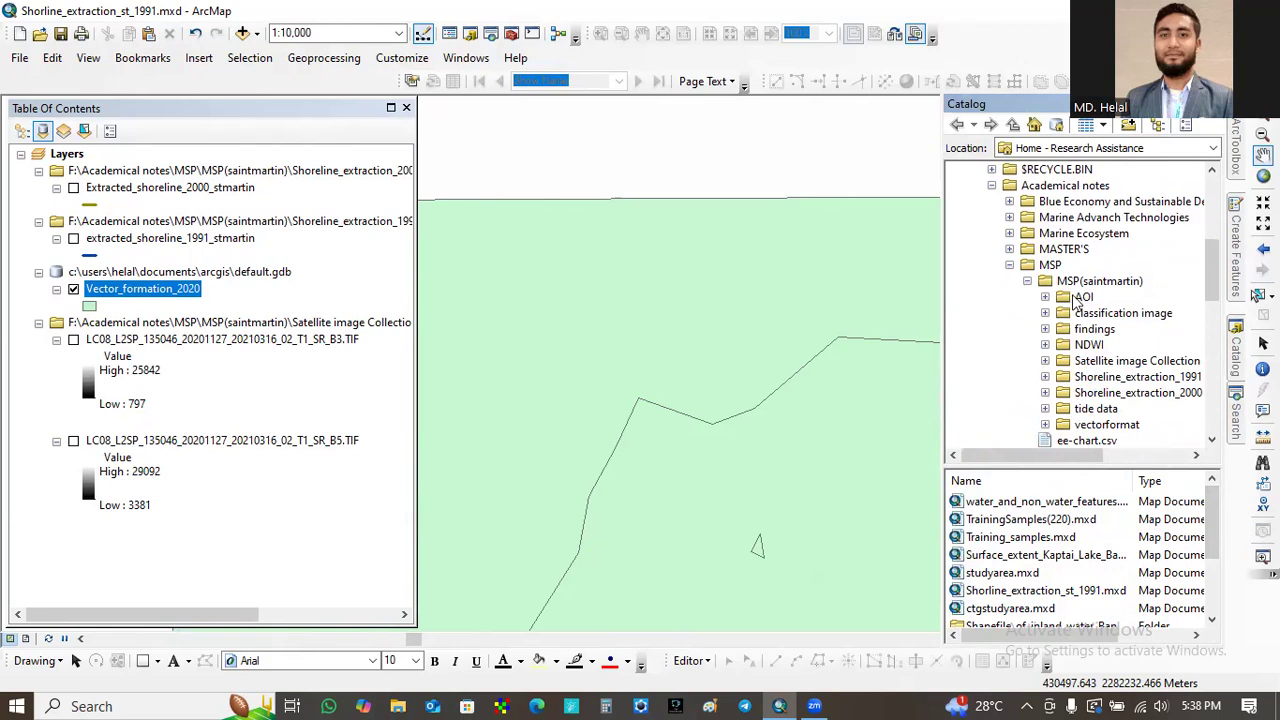
mouse_move(1217, 272)
left_mouse_down()
mouse_move(1217, 290)
mouse_move(1213, 272)
left_mouse_up()
- Create a folder named Extracted_shoreline_2020_stmartin inside the MSP(saintmartin) folder
left_click(1115, 218)
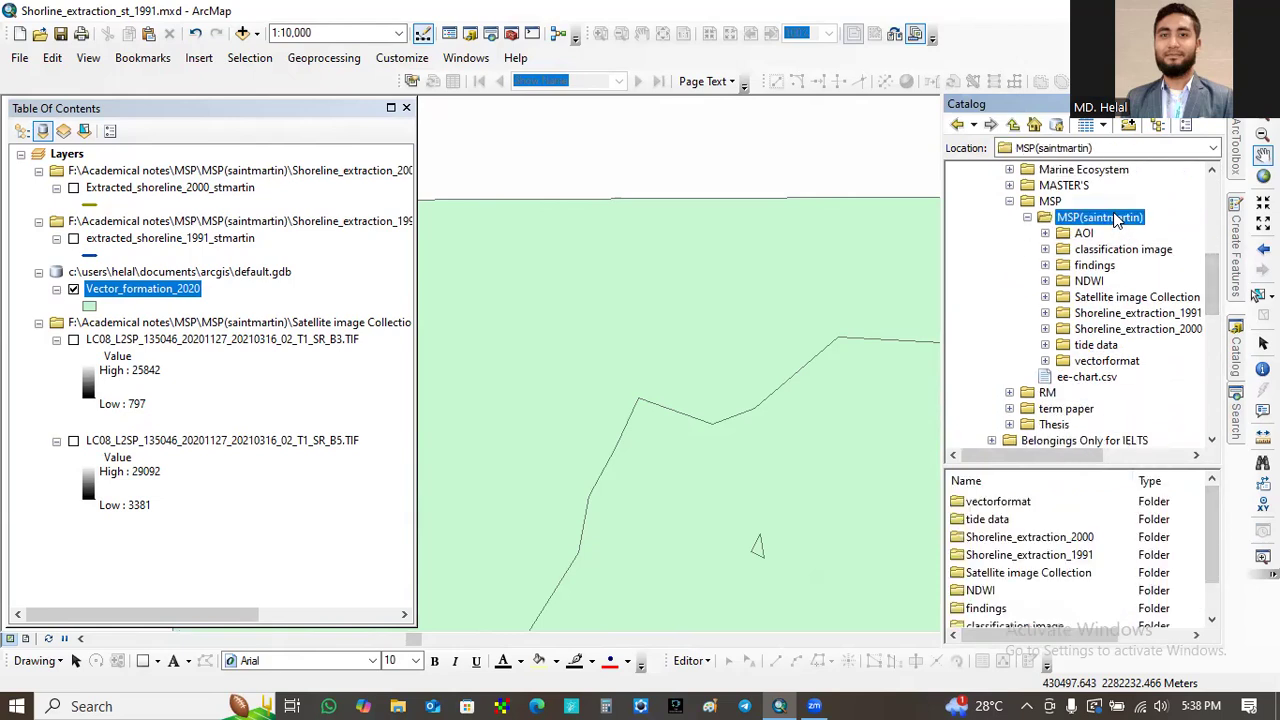
right_click(1115, 218)
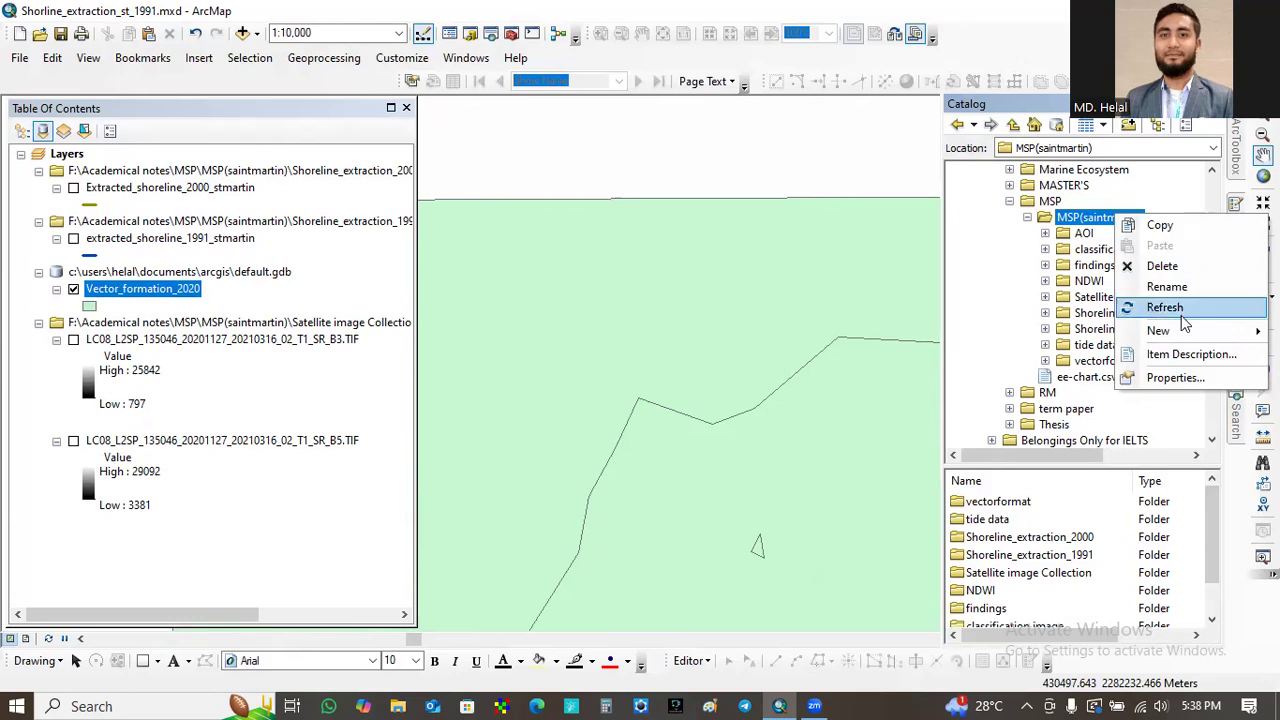
mouse_move(1185, 330)
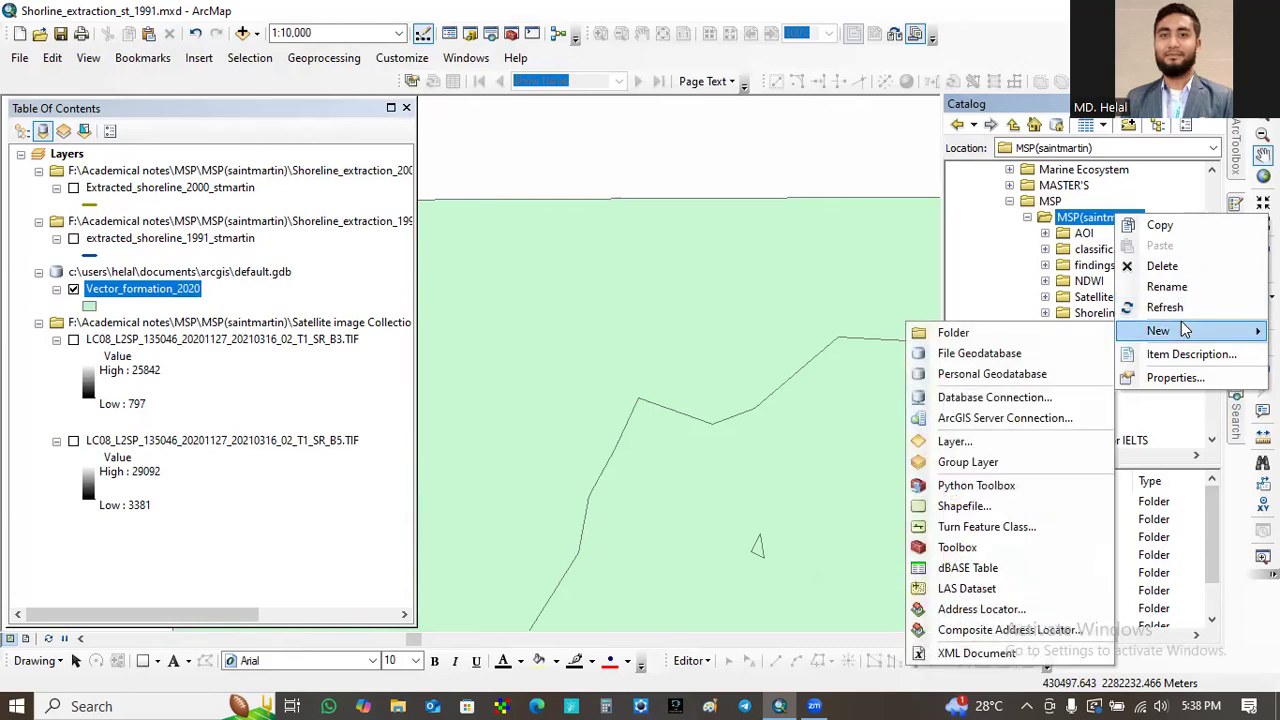
left_click(1010, 332)
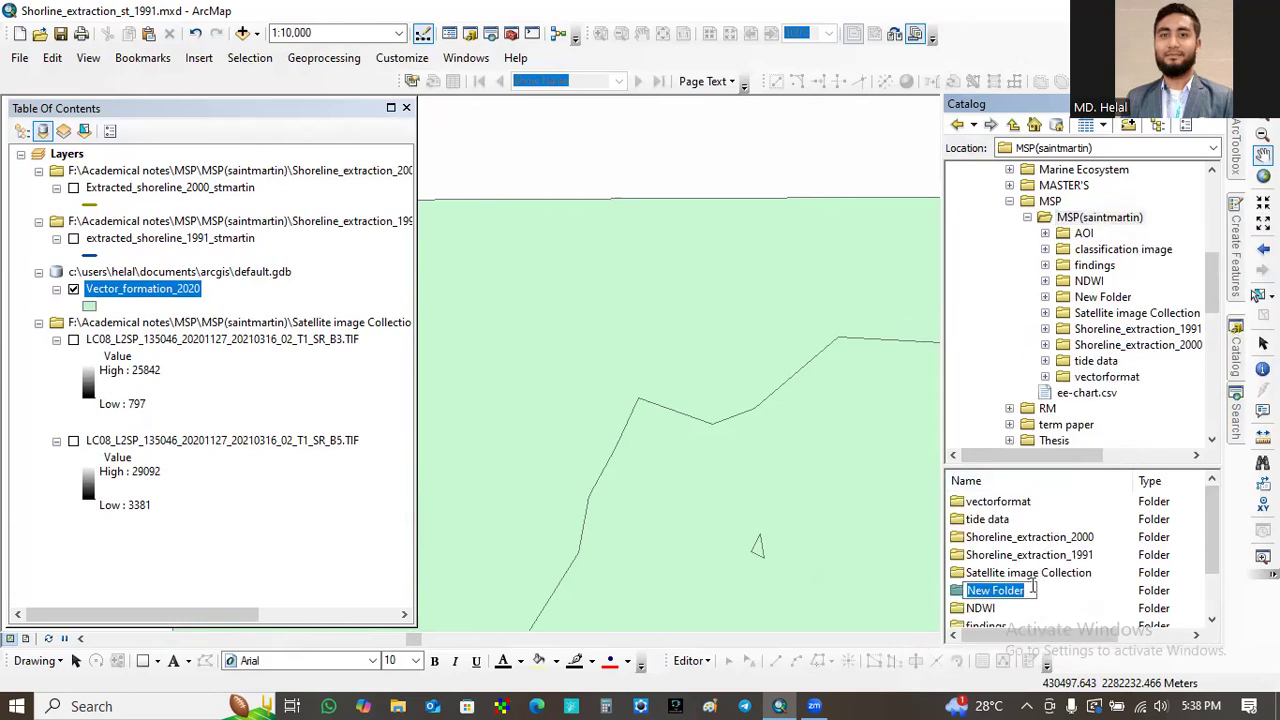
key("BackSpace")
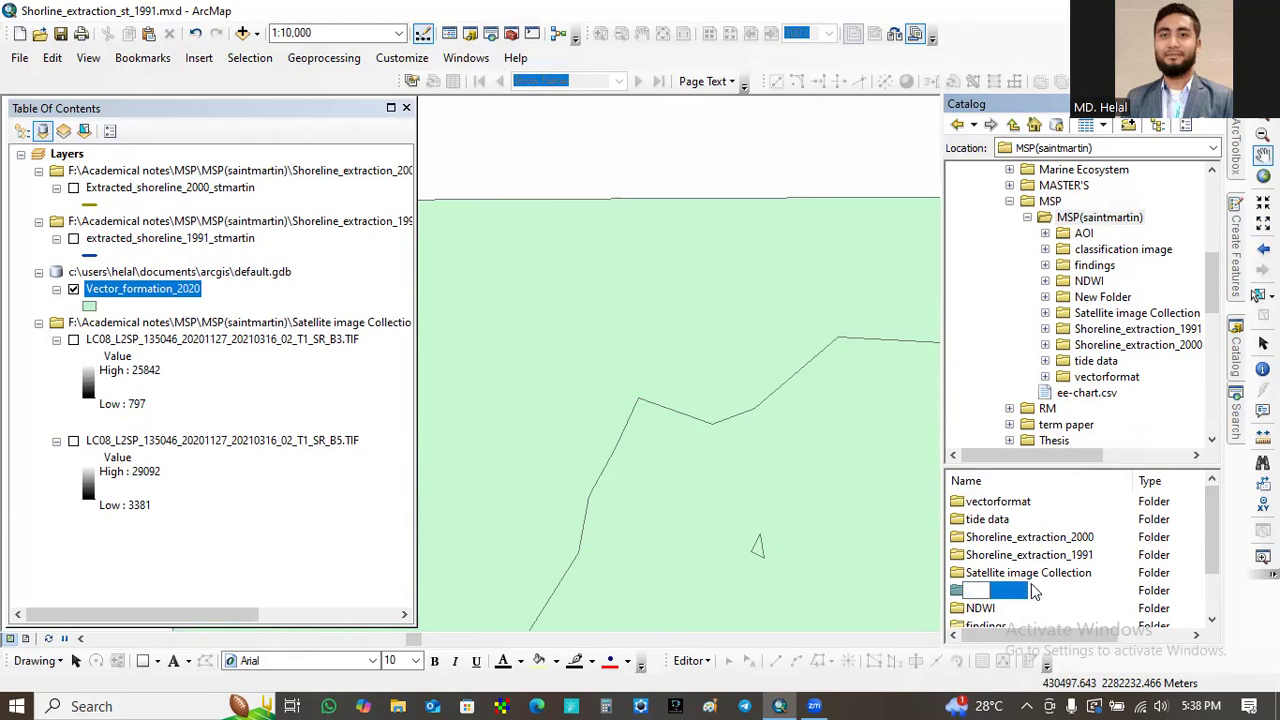
type("Extracted_sh")
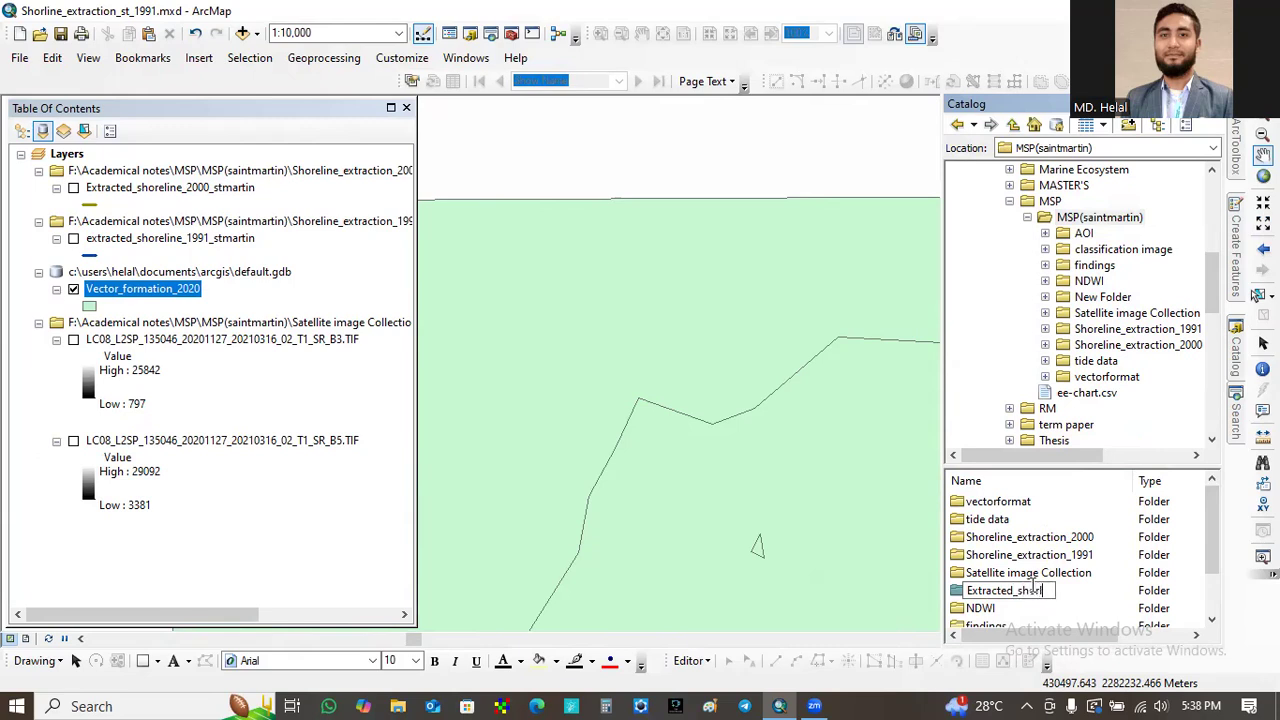
type("oreline")
type("_")
type("2020")
type("_stma")
type("rtin")
key("Return")
- Set up a new Polyline shapefile named shoreline_extraction_2020 in the Extracted_shoreline_2020_stmartin folder
scroll(1214, 566, "down", 2)
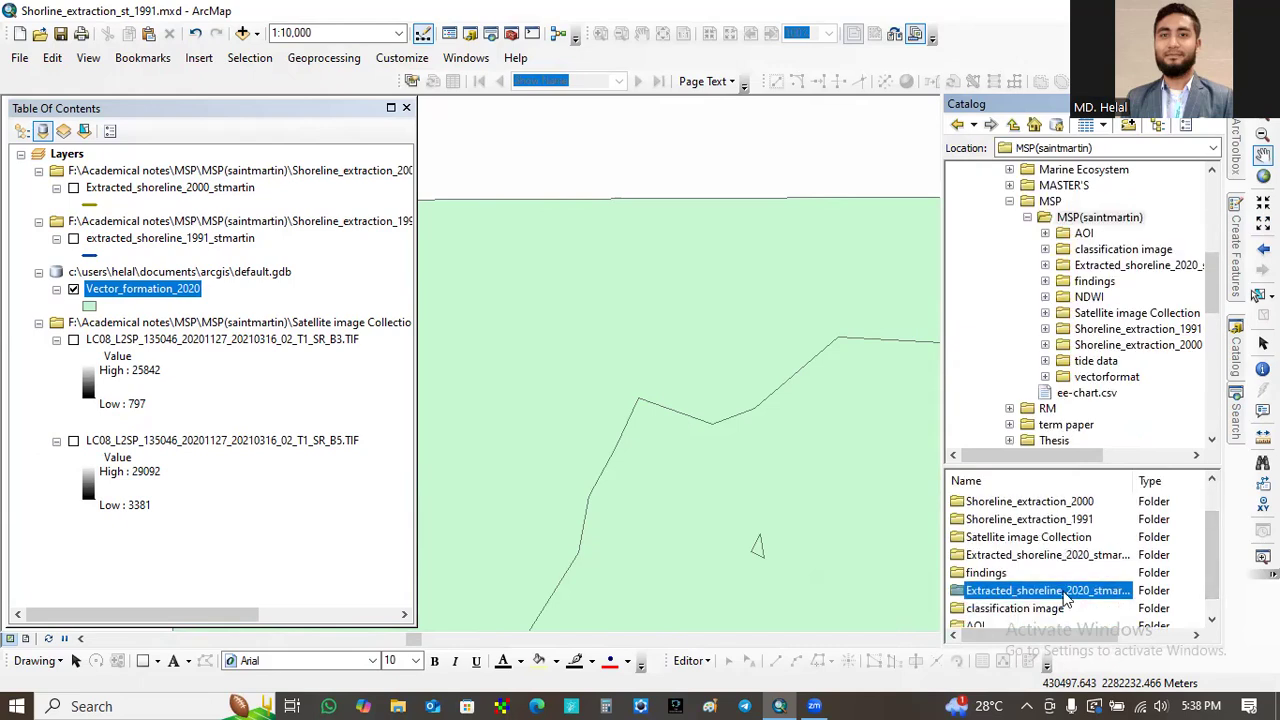
right_click(1068, 590)
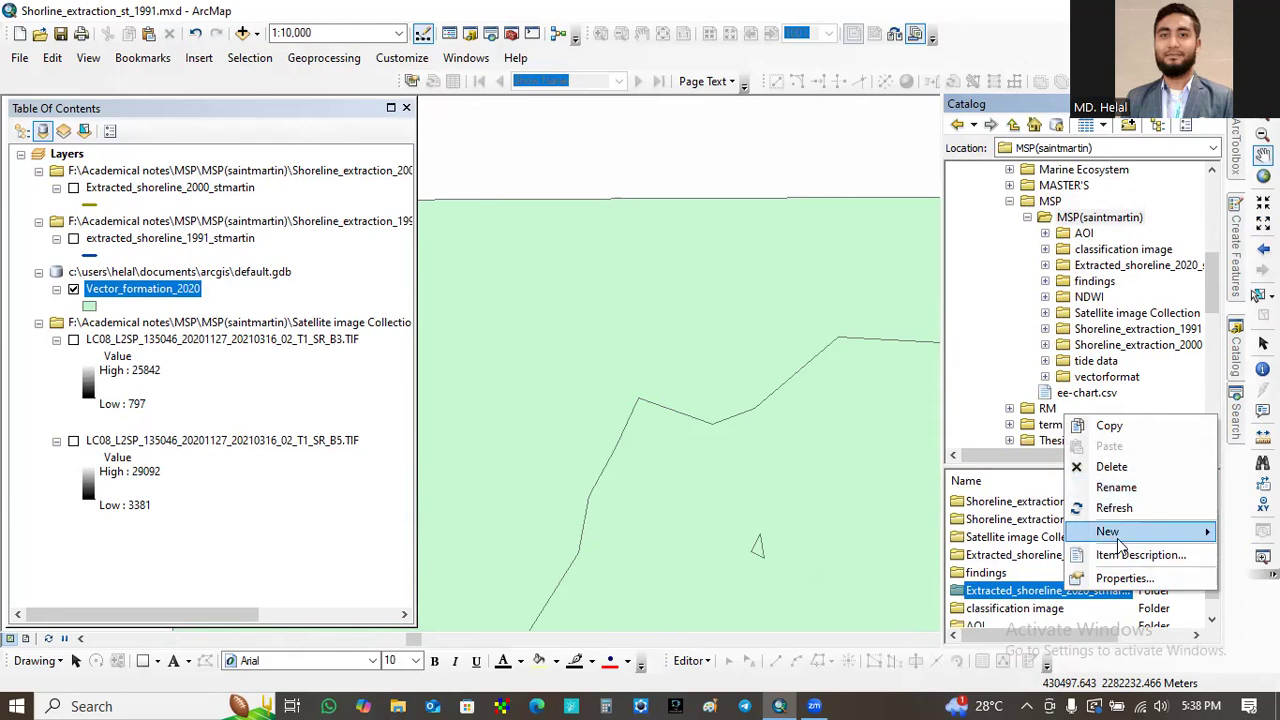
mouse_move(1122, 540)
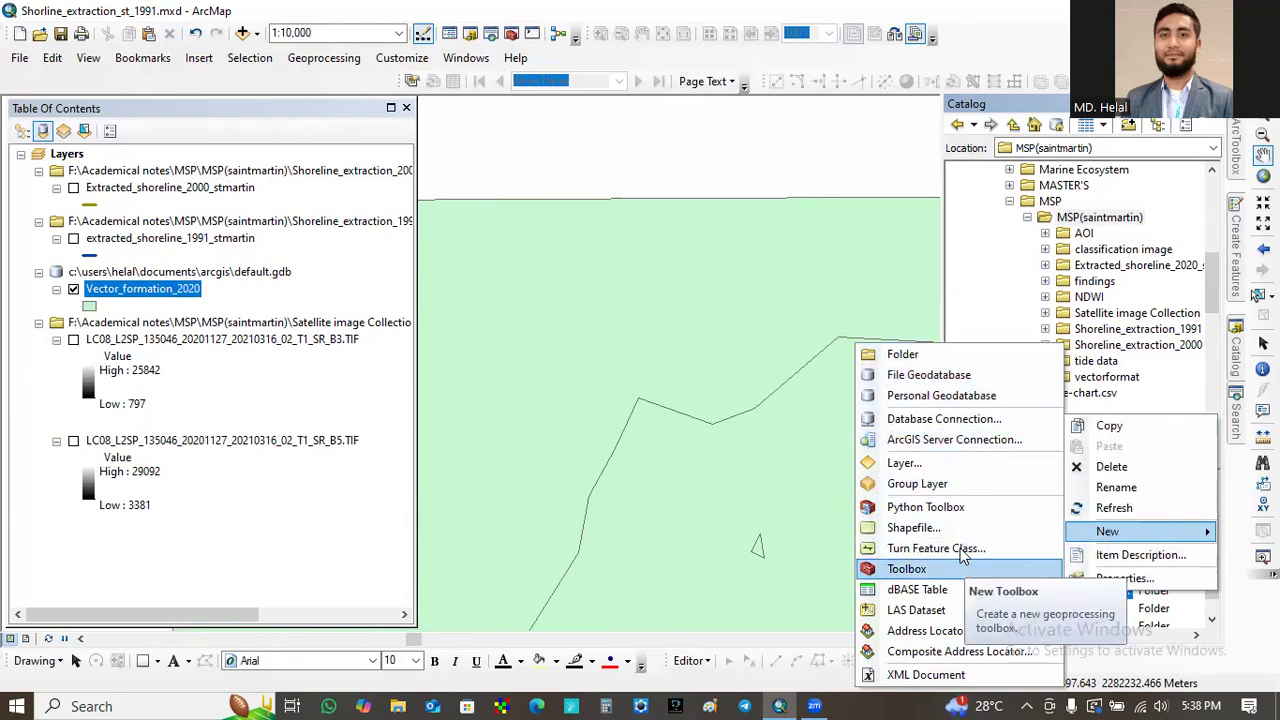
left_click(913, 527)
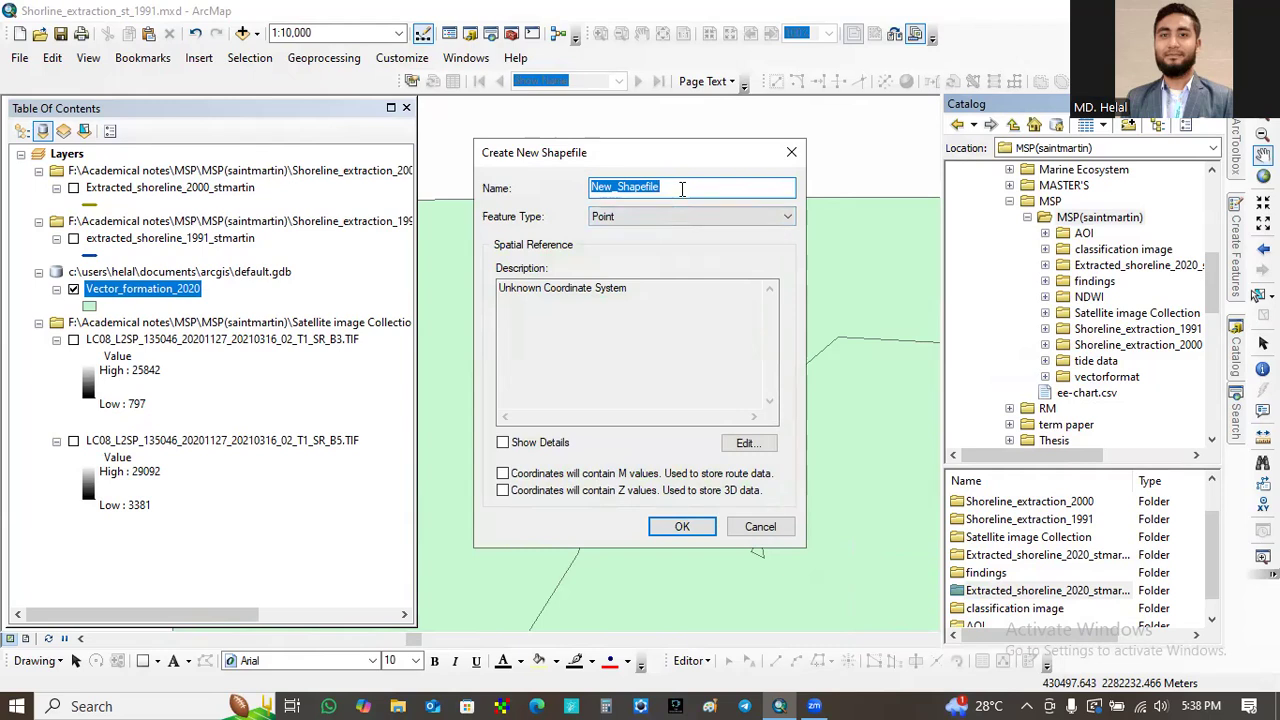
key("BackSpace")
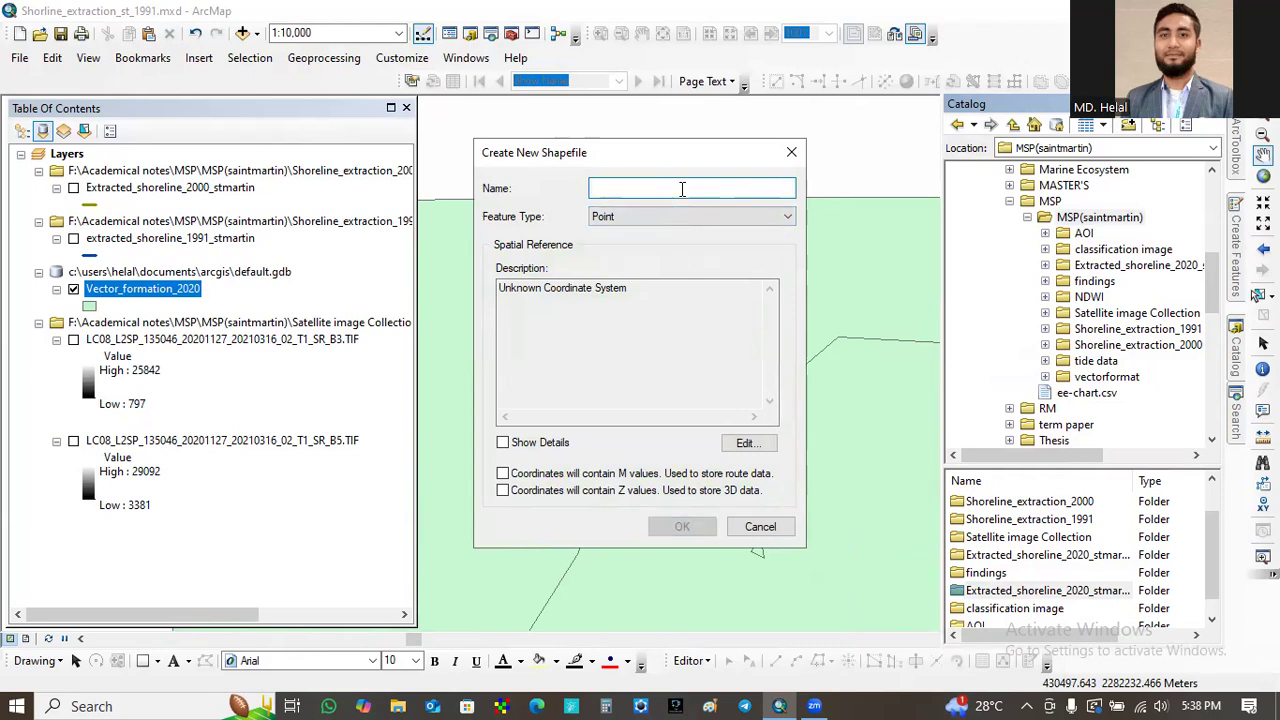
type("shoreline_extraction_2020")
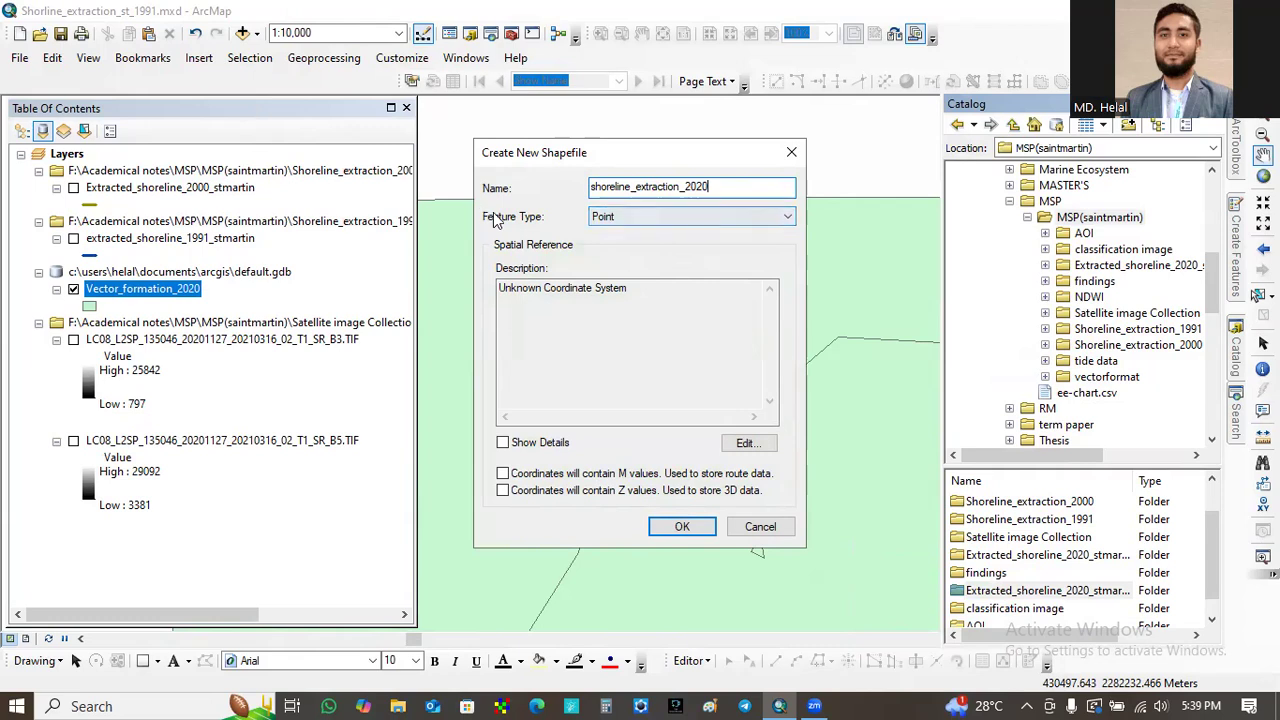
left_click(646, 220)
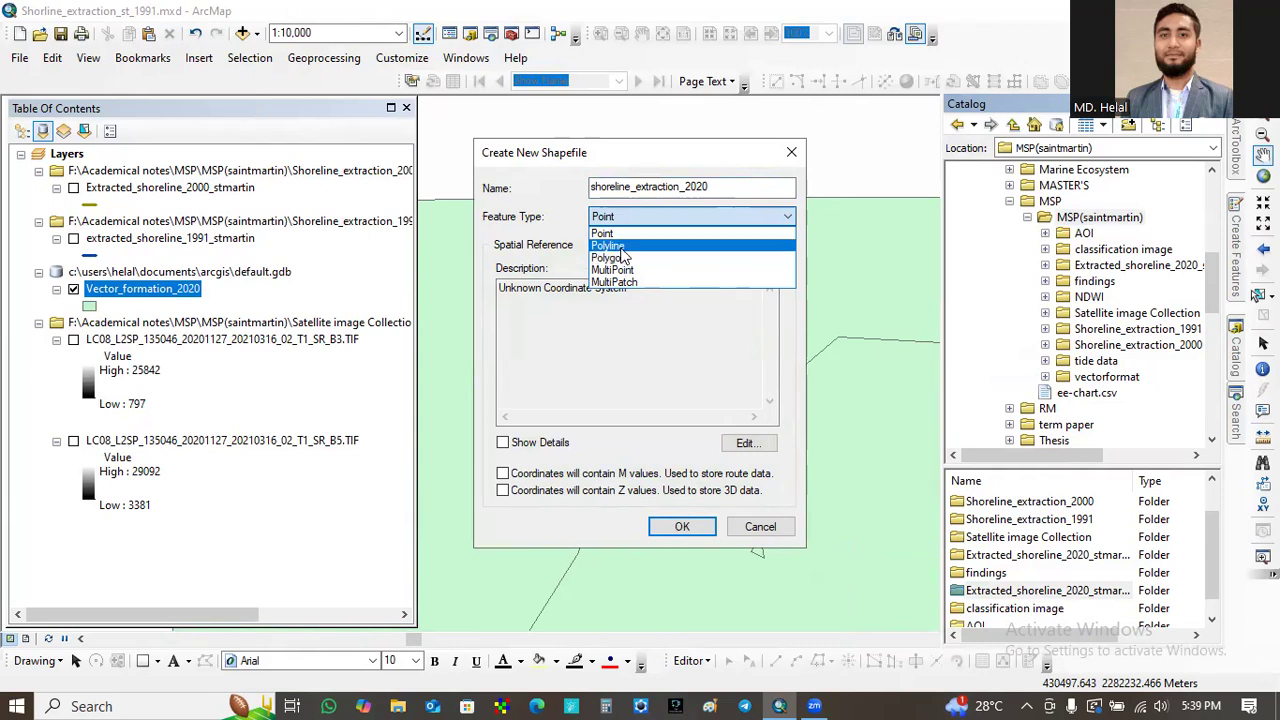
left_click(620, 245)
- Assign the projected coordinate system WGS 1984 UTM Zone 46N to the new shapefile and create it
left_click(745, 443)
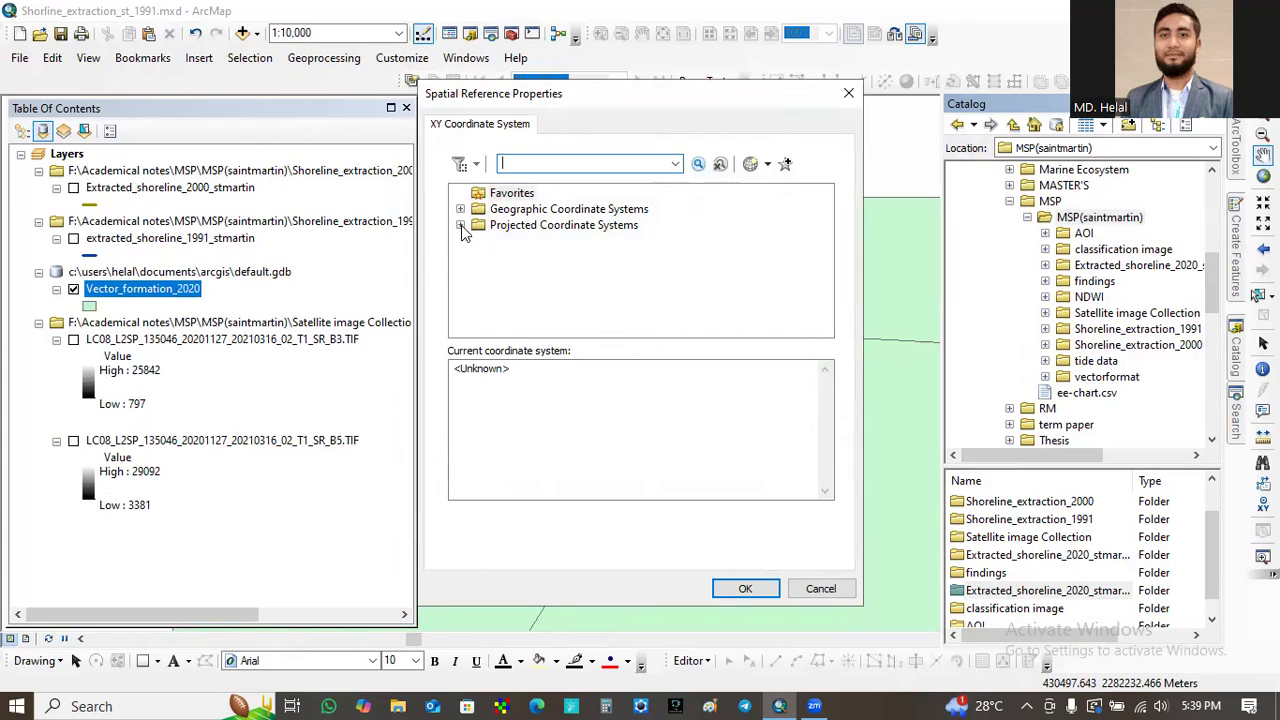
left_click(461, 225)
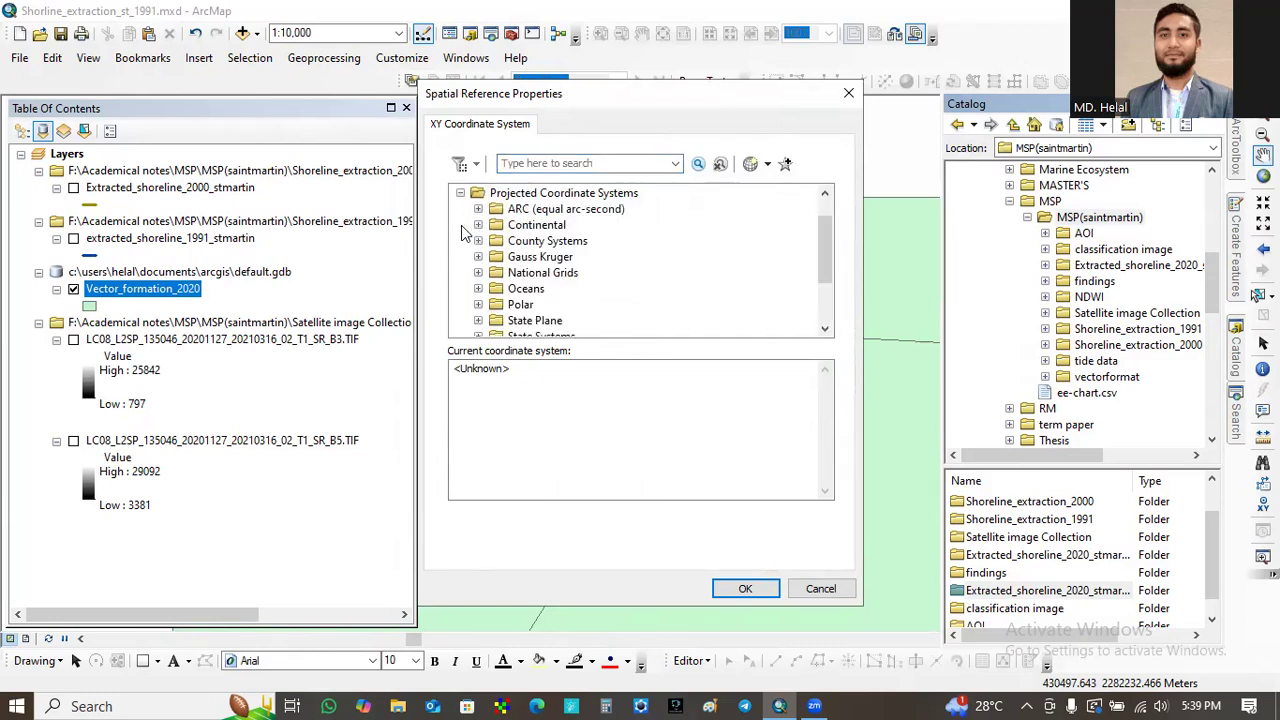
left_click_drag(818, 265, 832, 300)
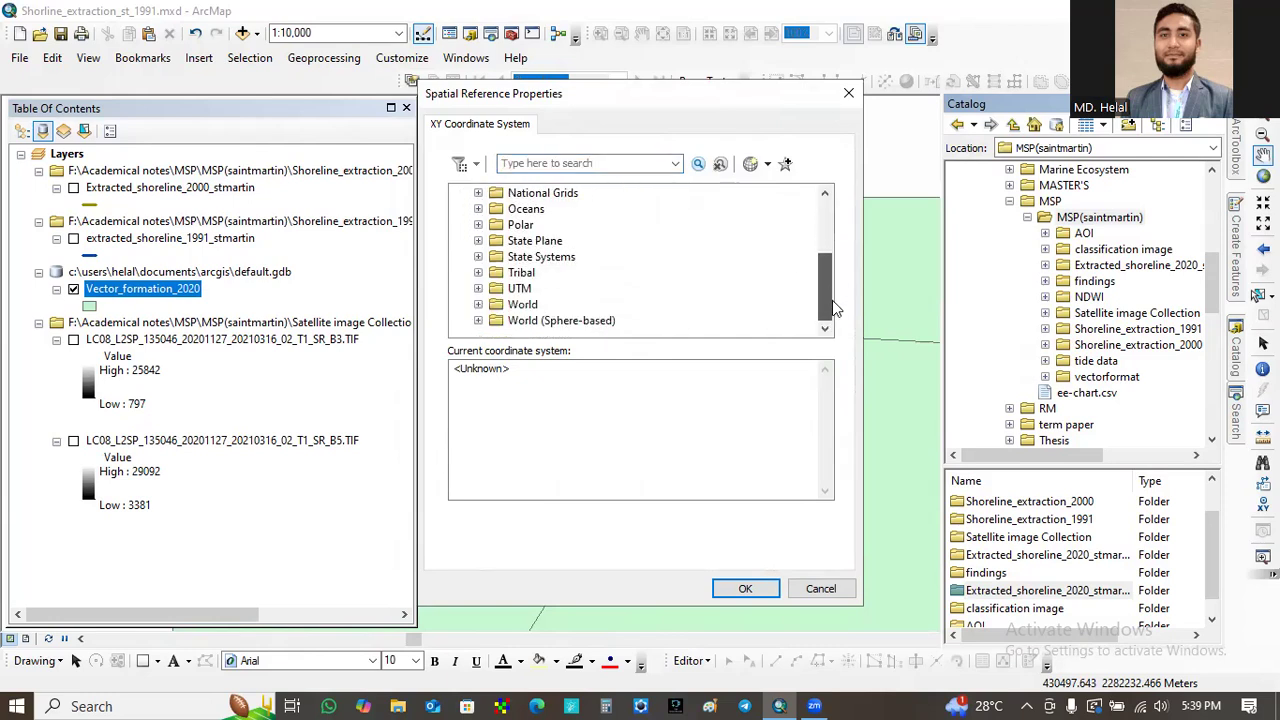
left_click(478, 305)
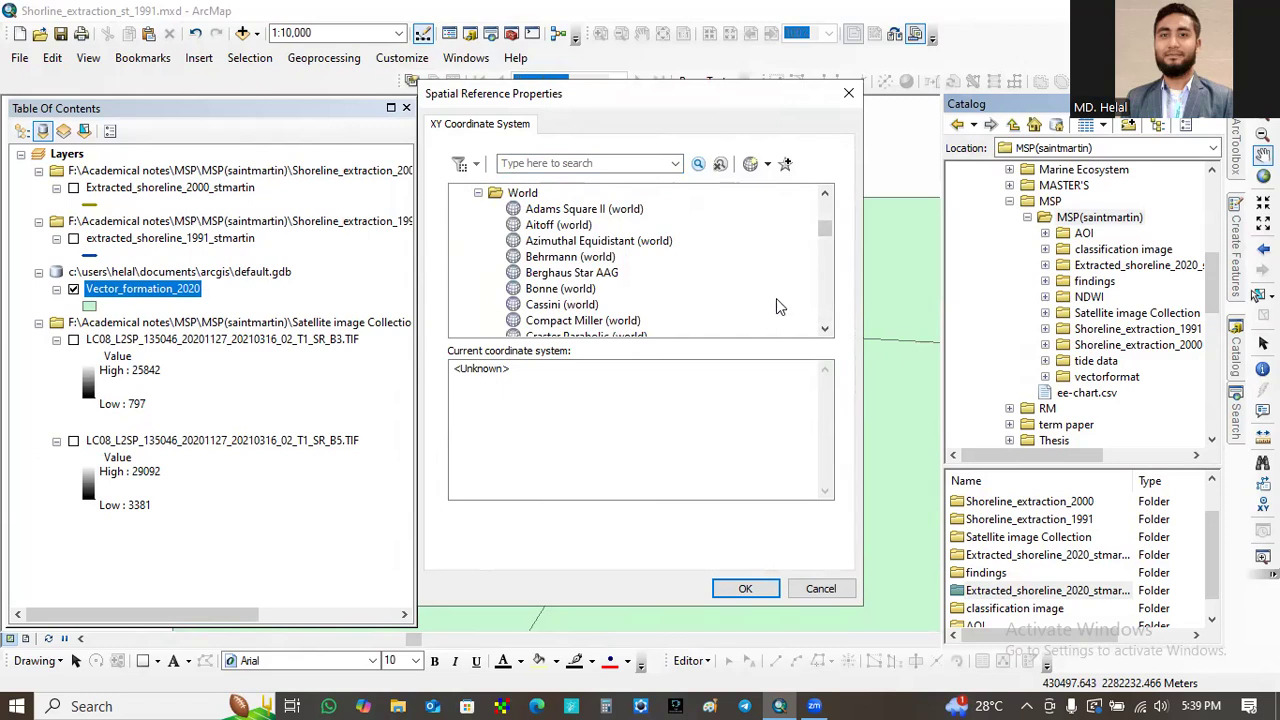
left_click_drag(830, 245, 836, 302)
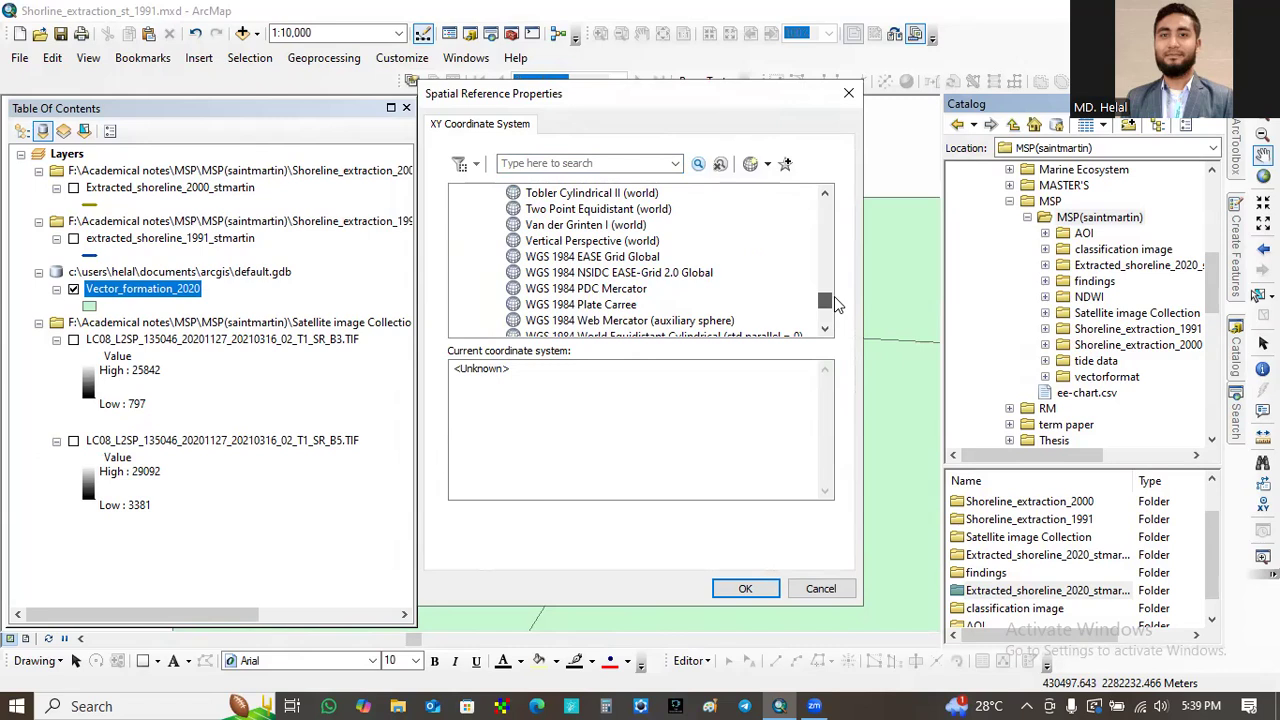
left_click_drag(836, 302, 832, 225)
left_click(478, 208)
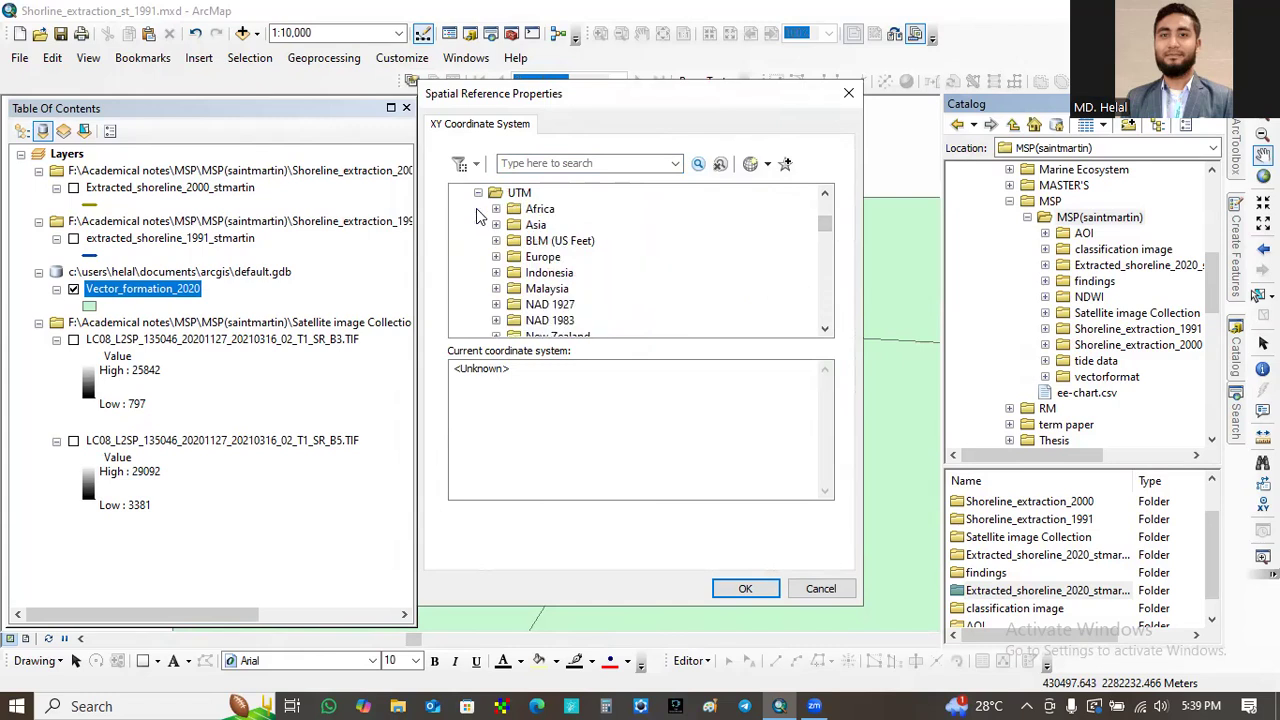
left_click_drag(832, 228, 832, 244)
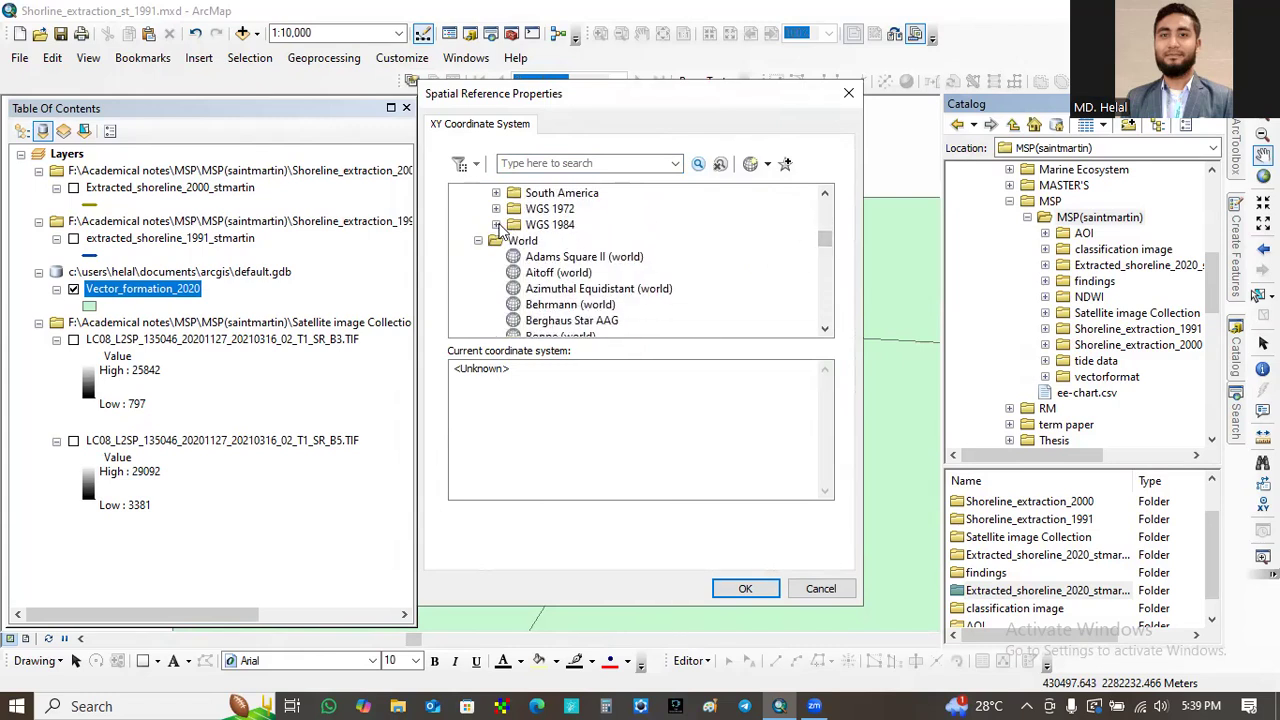
left_click(496, 224)
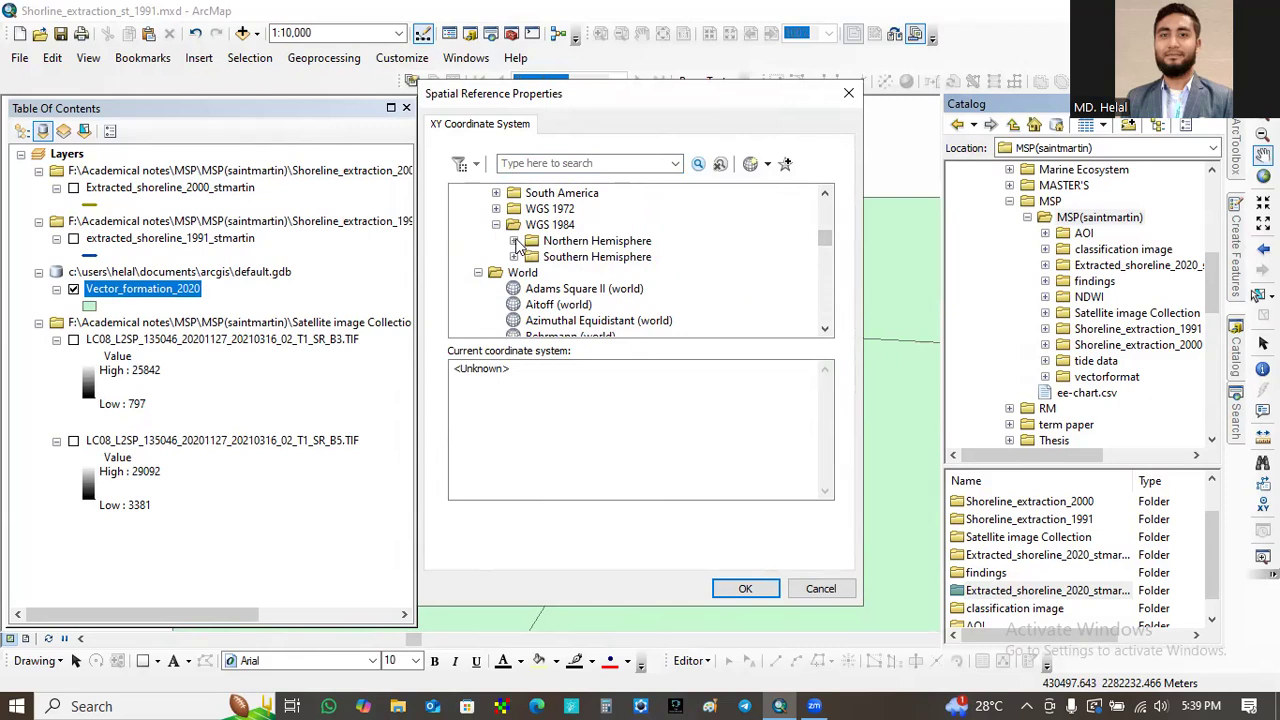
left_click(514, 241)
mouse_move(822, 242)
left_mouse_down()
mouse_move(827, 276)
mouse_move(825, 258)
left_mouse_up()
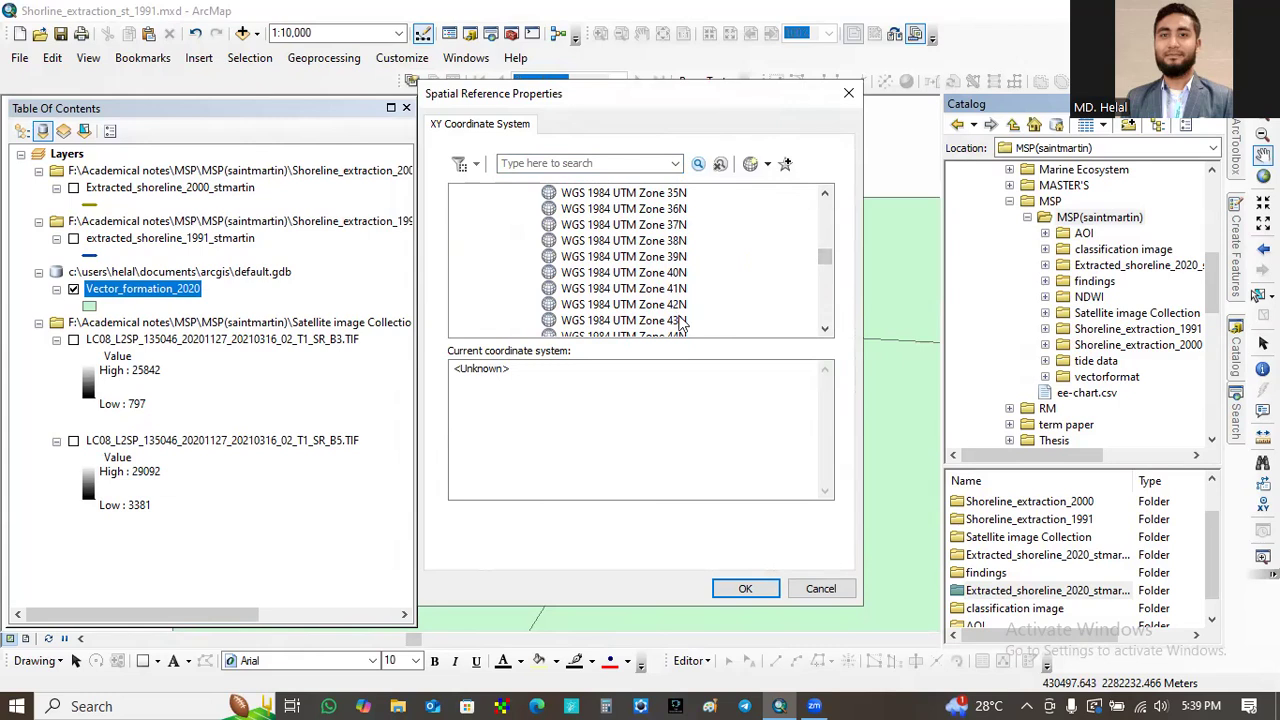
left_click(825, 328)
left_click(824, 328)
left_click(823, 330)
left_click(670, 321)
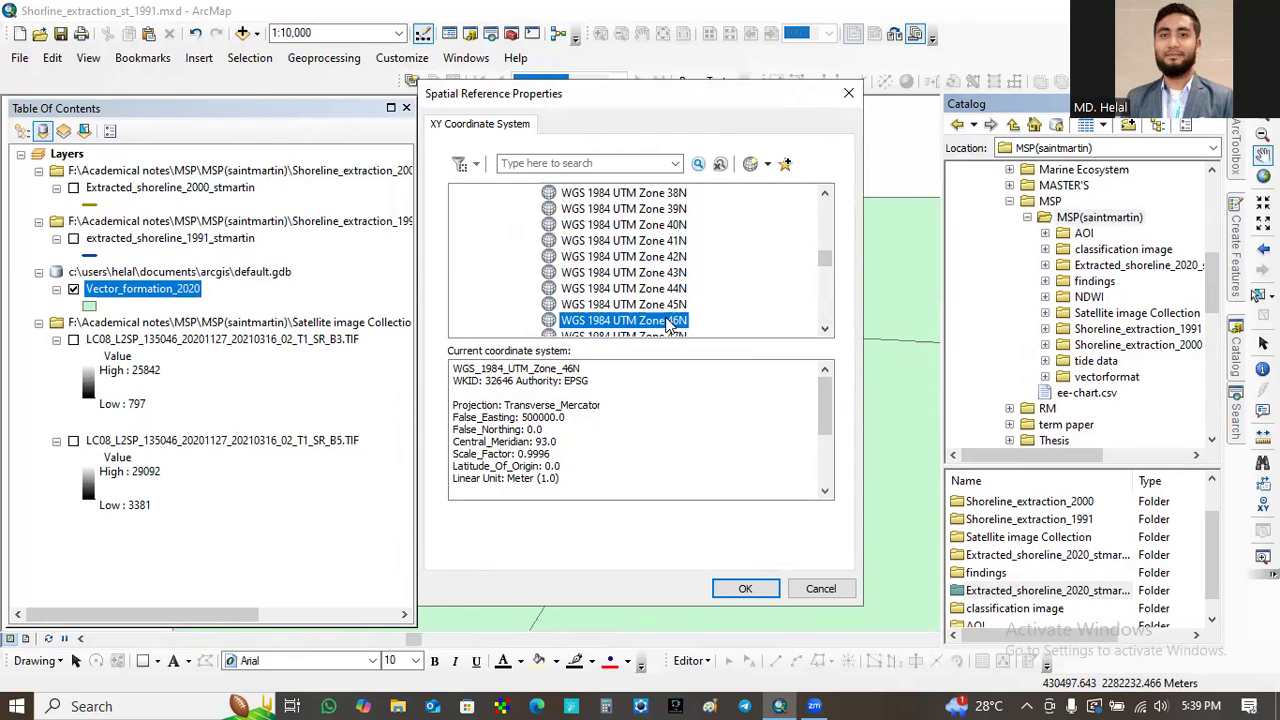
left_click(745, 588)
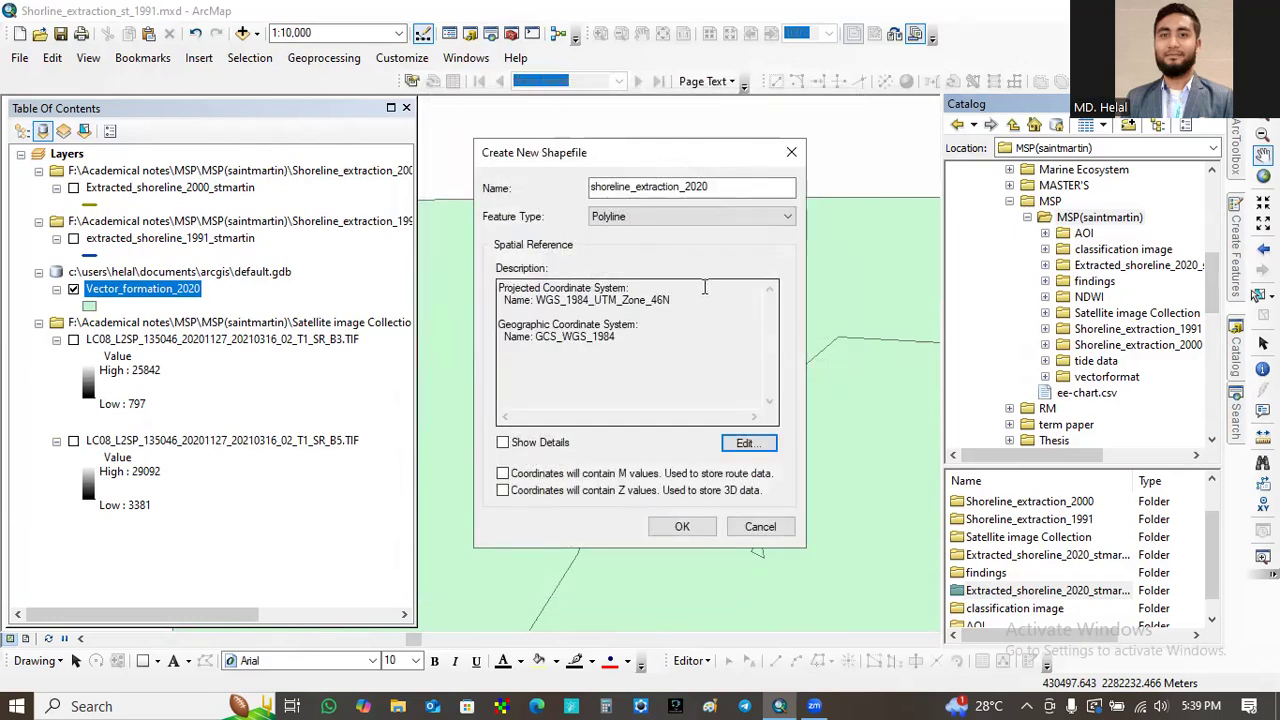
left_click(680, 527)
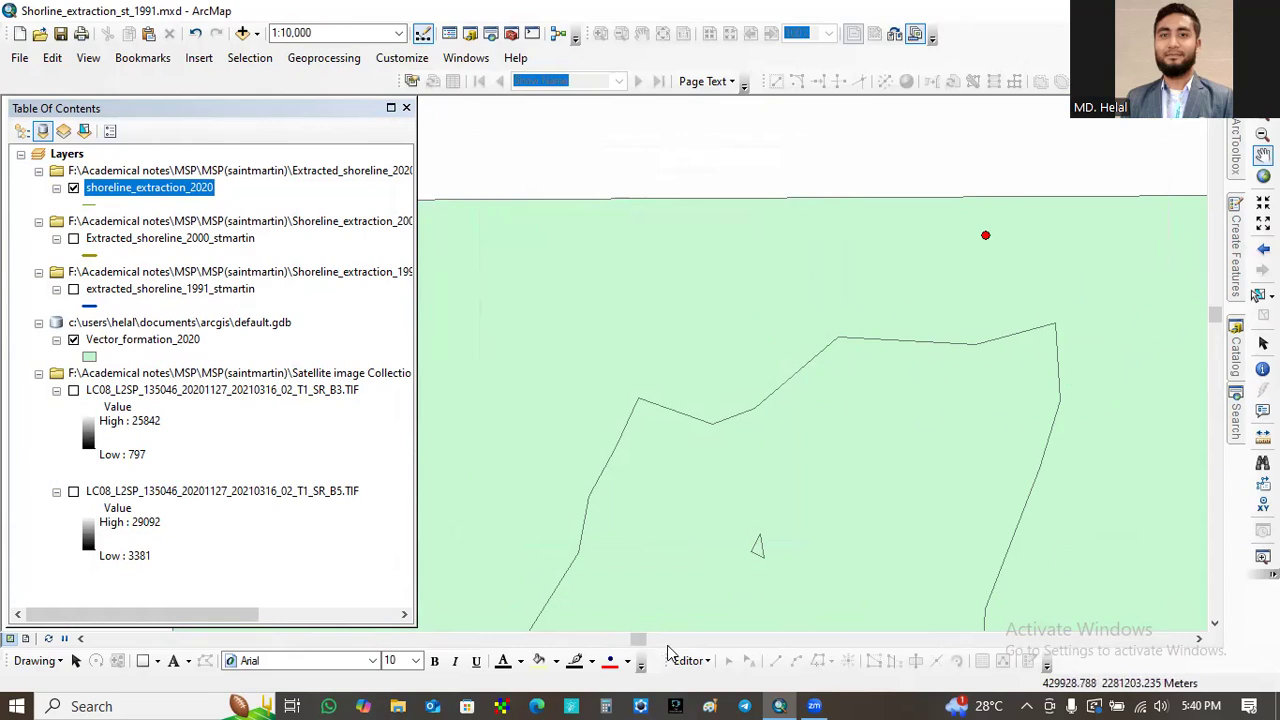
- Start an edit session on the shoreline_extraction_2020 layer
left_click(705, 664)
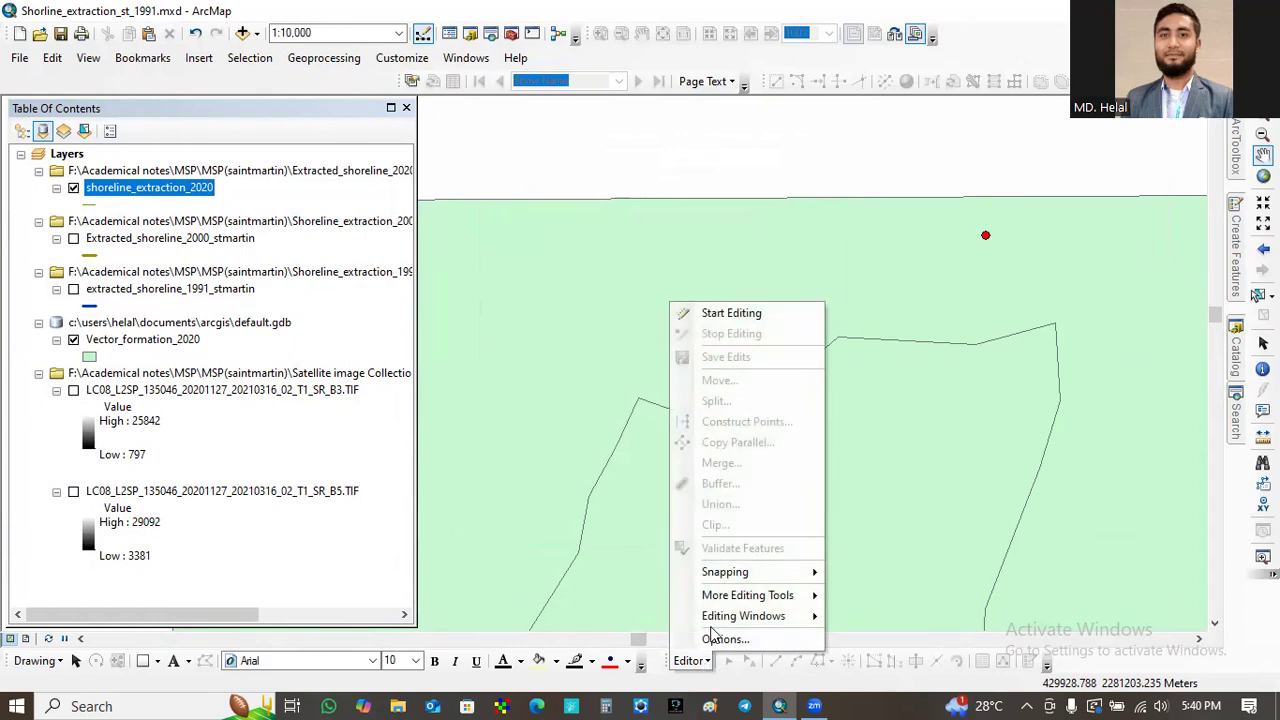
left_click(748, 318)
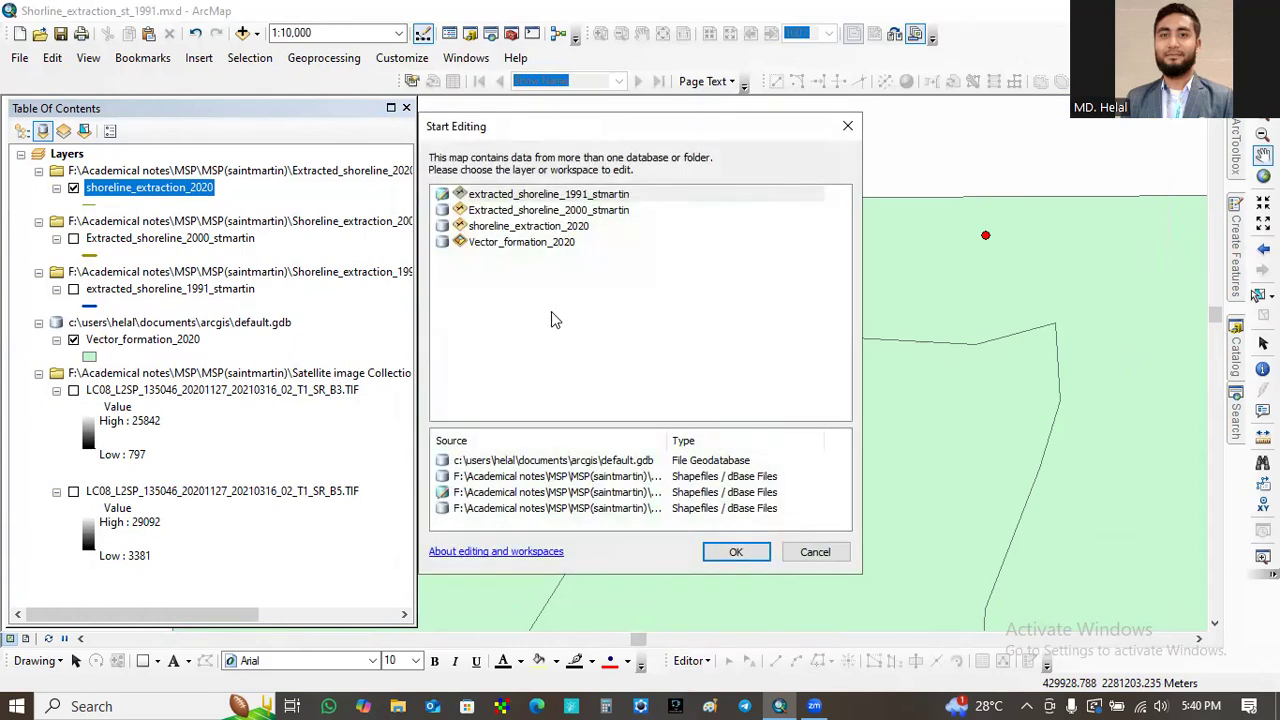
left_click(73, 188)
left_click(576, 212)
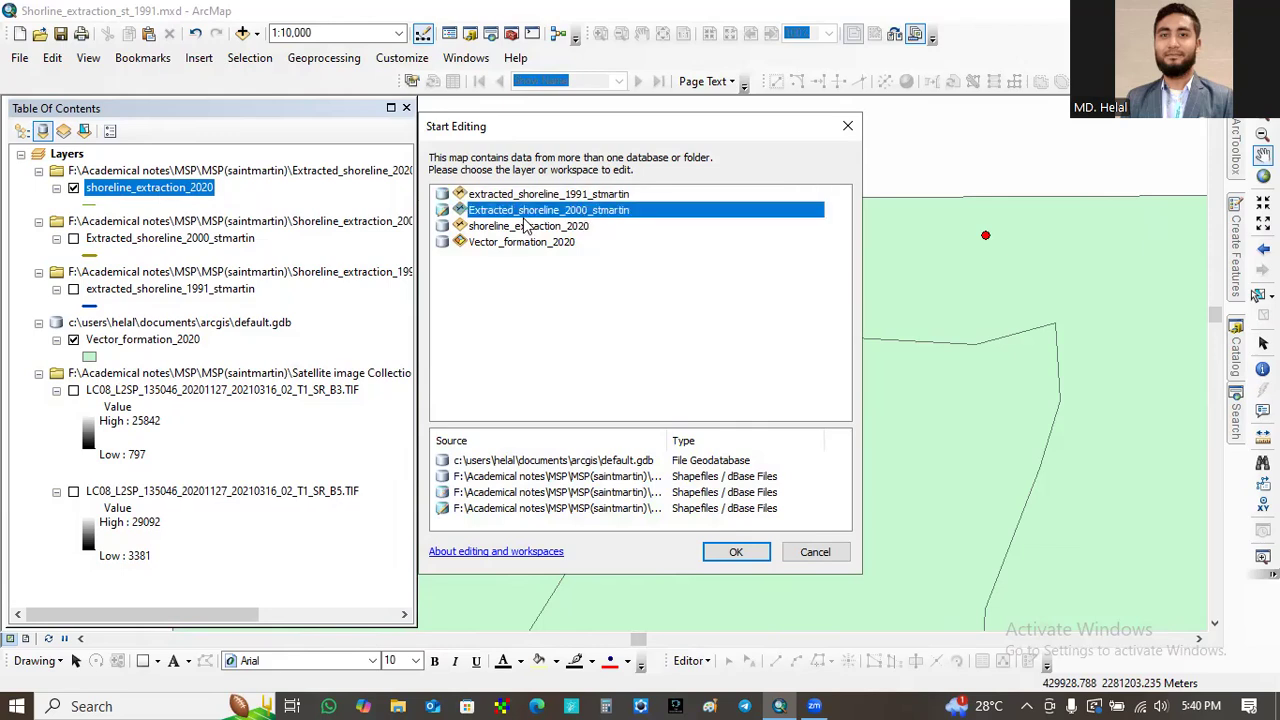
left_click(592, 228)
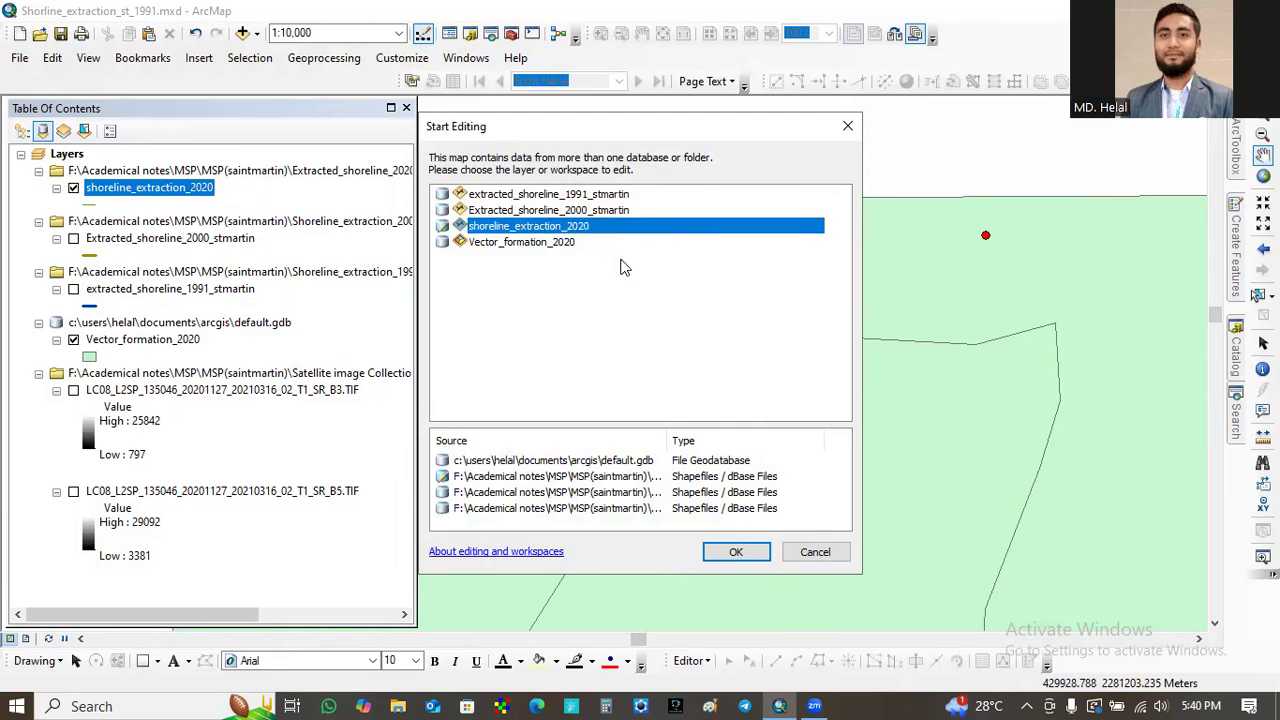
left_click(754, 549)
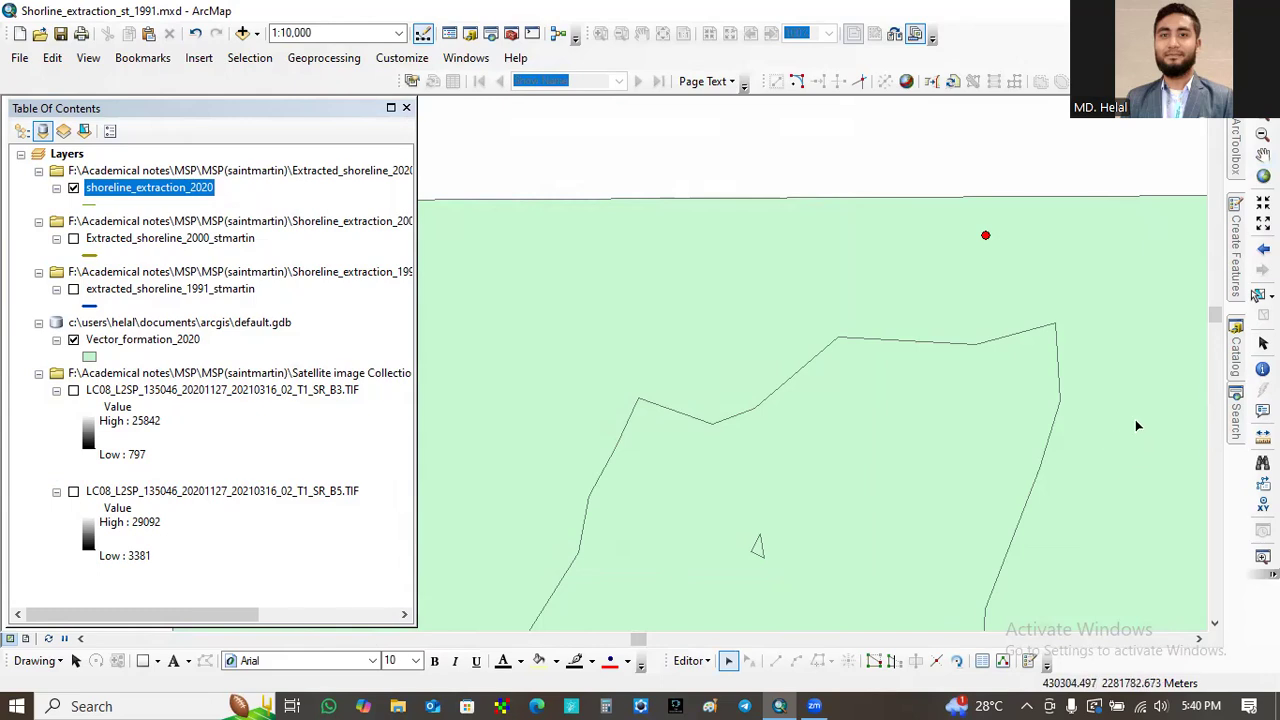
- Rename the shoreline_extraction_2020 layer as shoreline_extraction_2020_stmartin
left_click(180, 192)
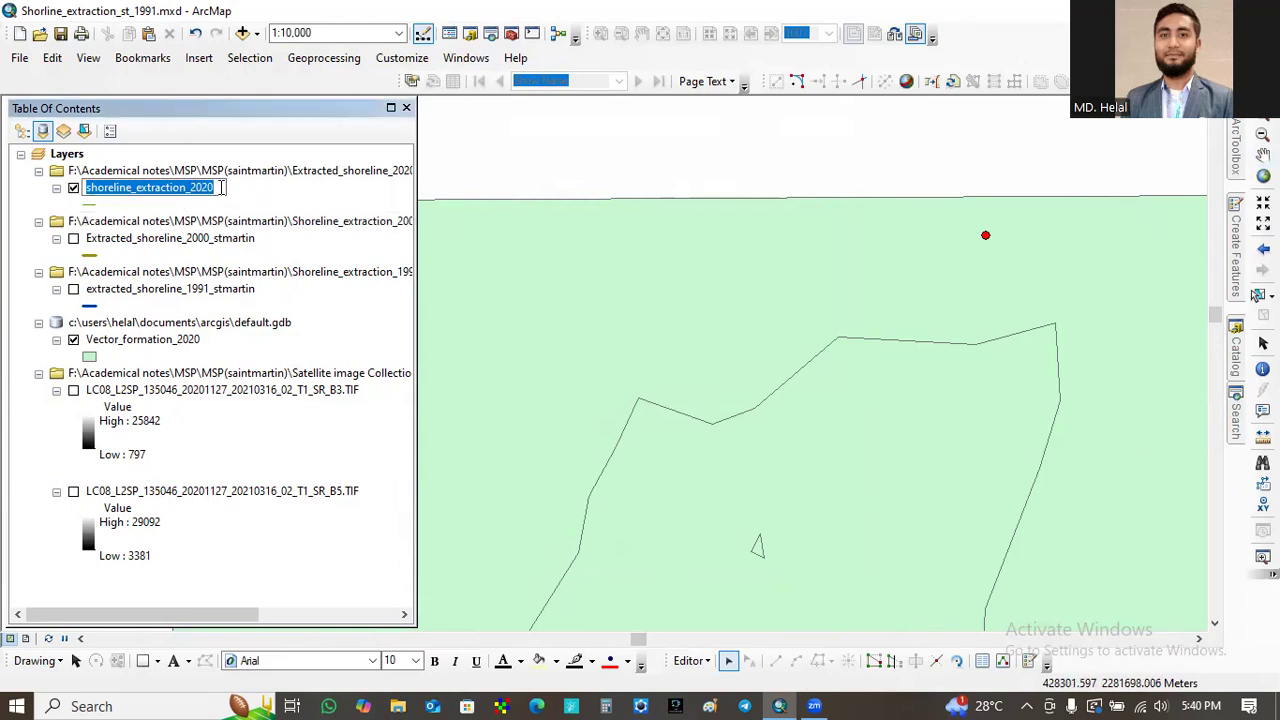
left_click(221, 187)
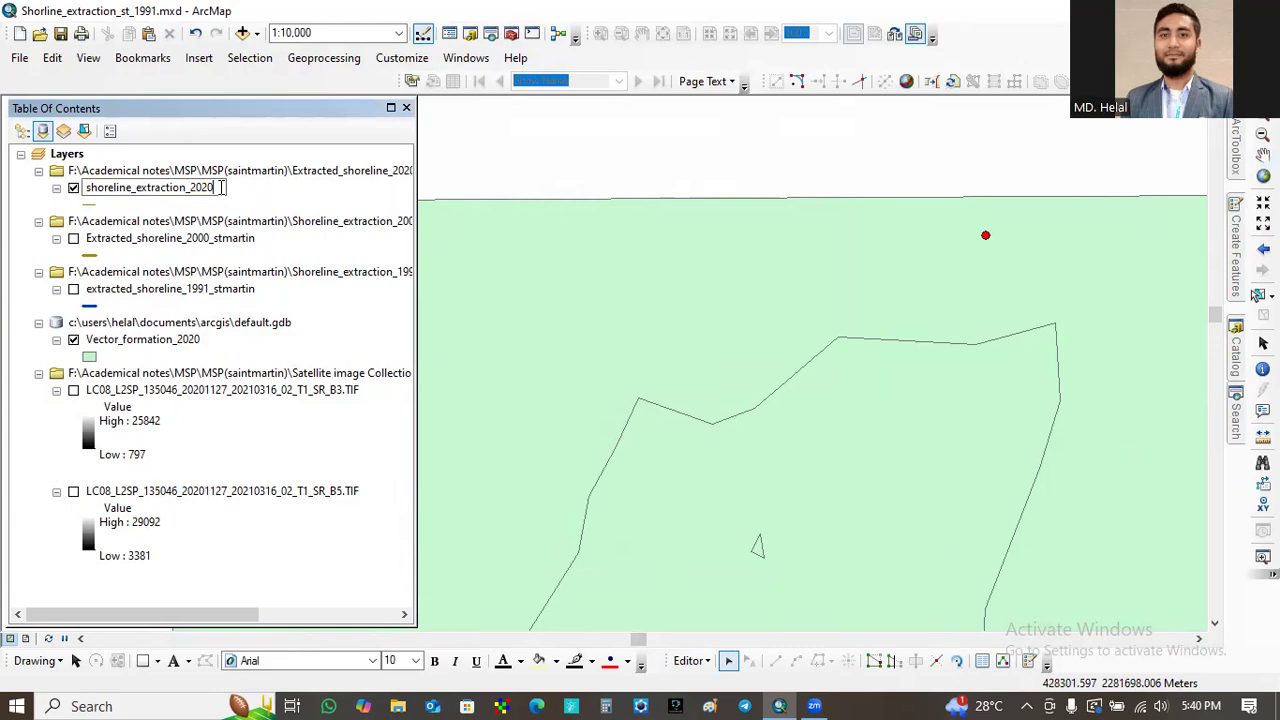
type("_stmartin")
key("Return")
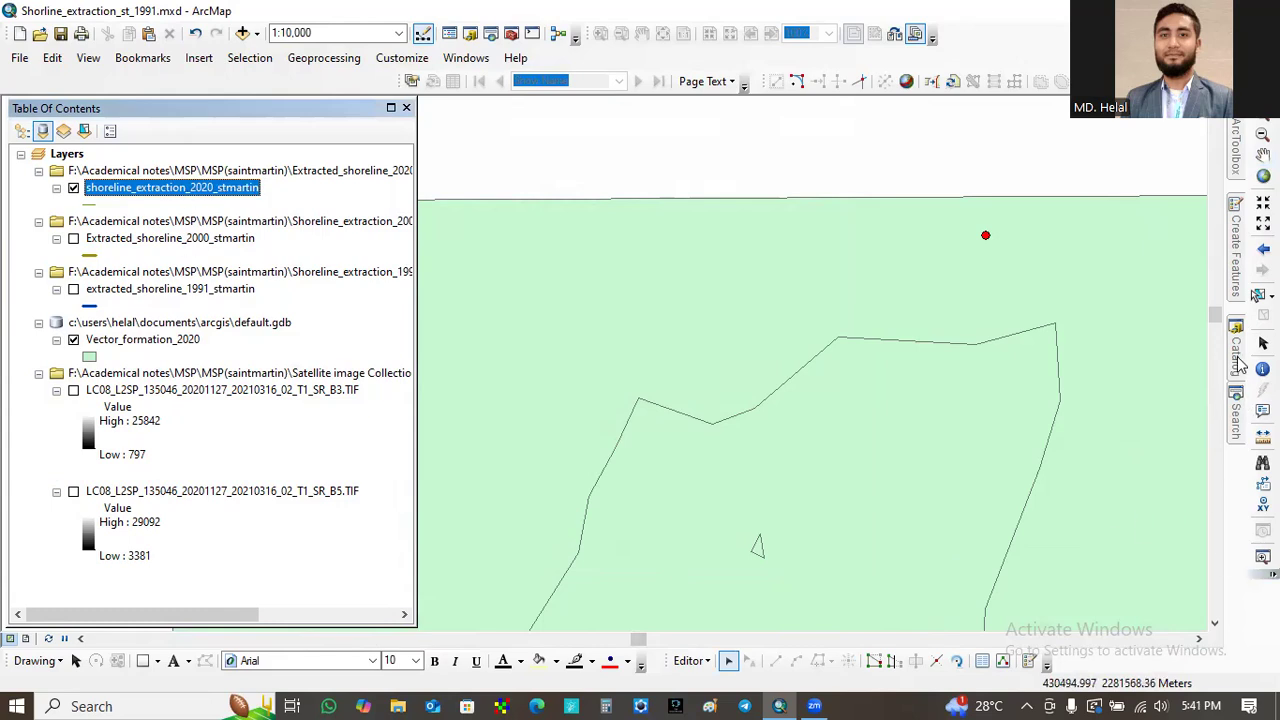
- Begin a line with the shoreline_extraction_2020 template at the island's northeast corner vertex and trace the northern edge west to the next peak
mouse_move(1237, 287)
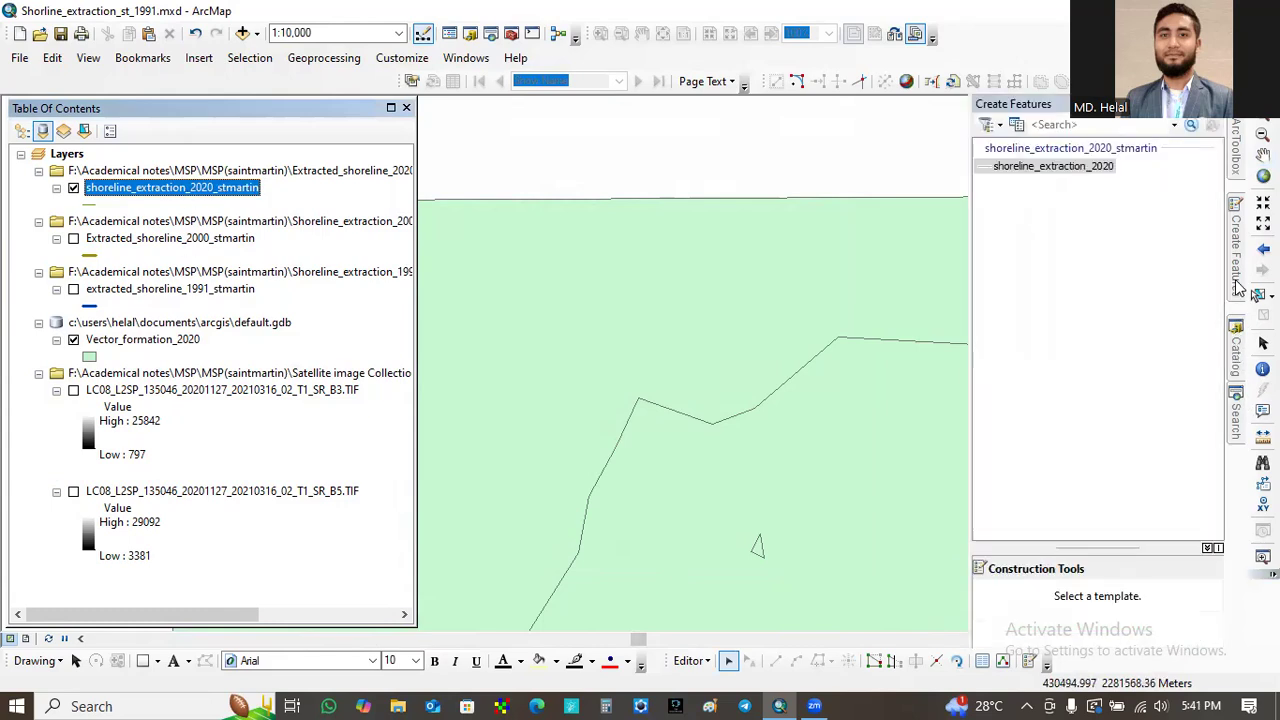
left_click(1062, 168)
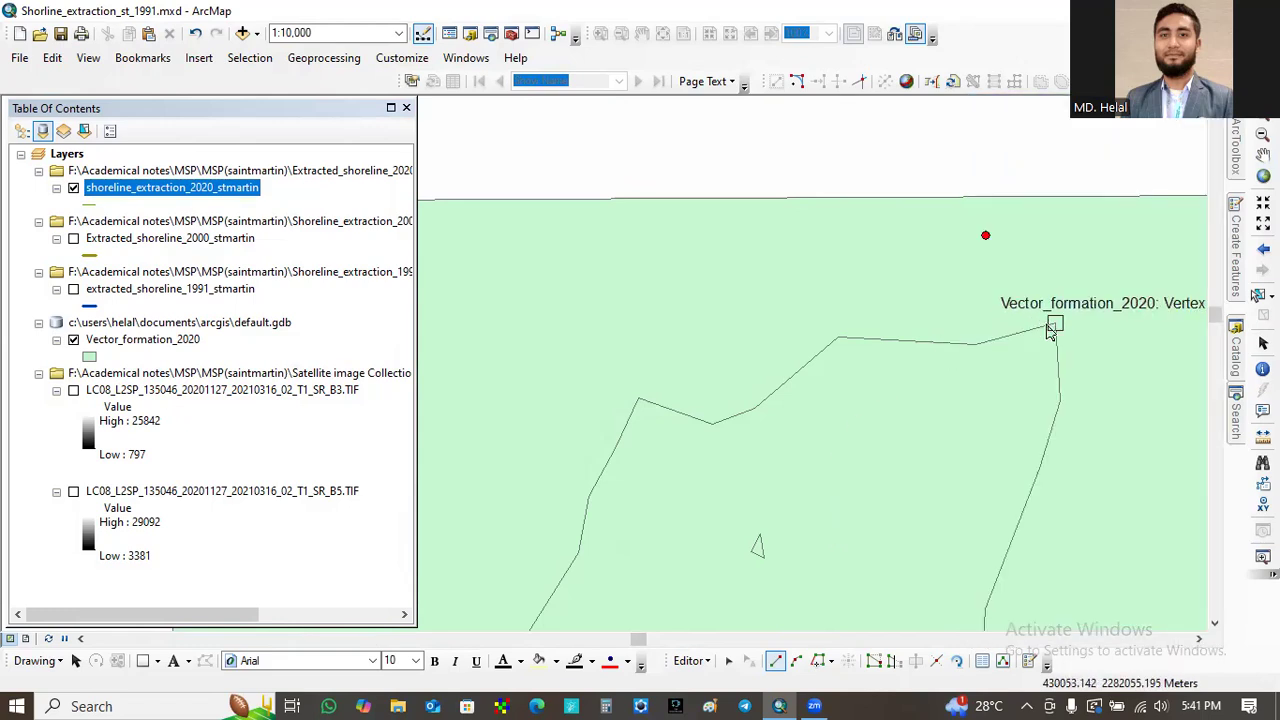
left_click(1052, 326)
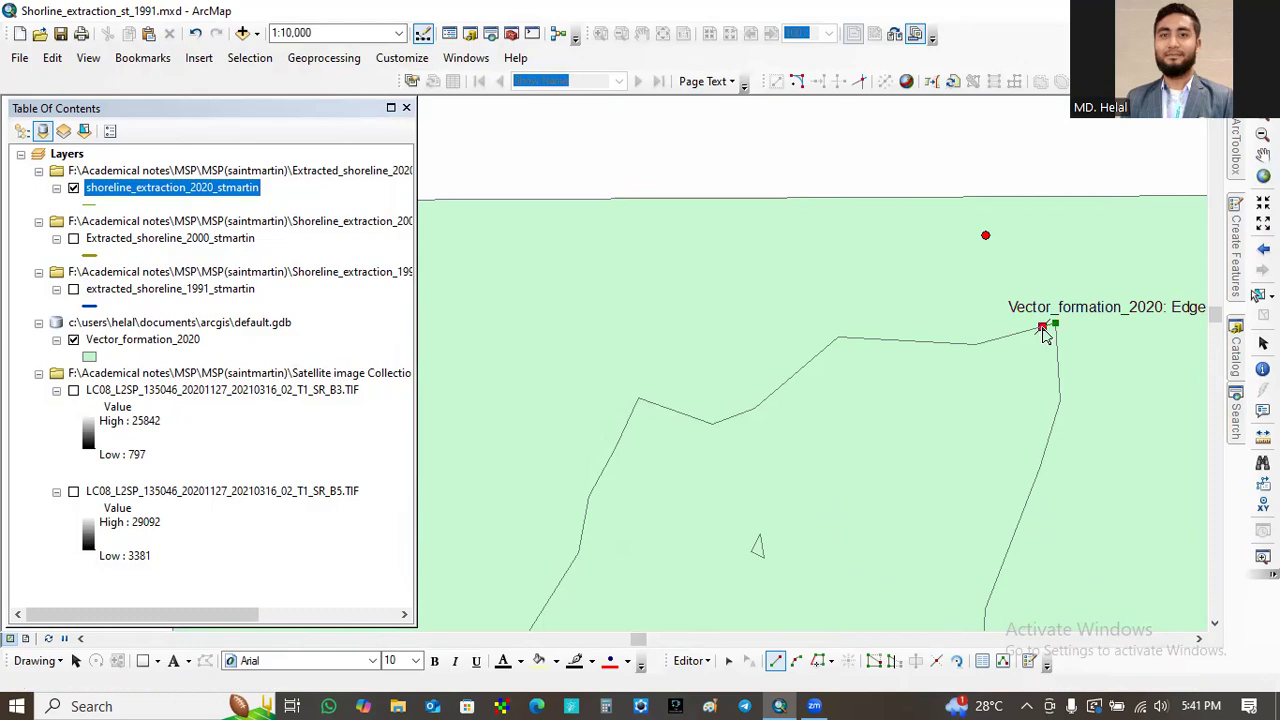
left_click(1021, 332)
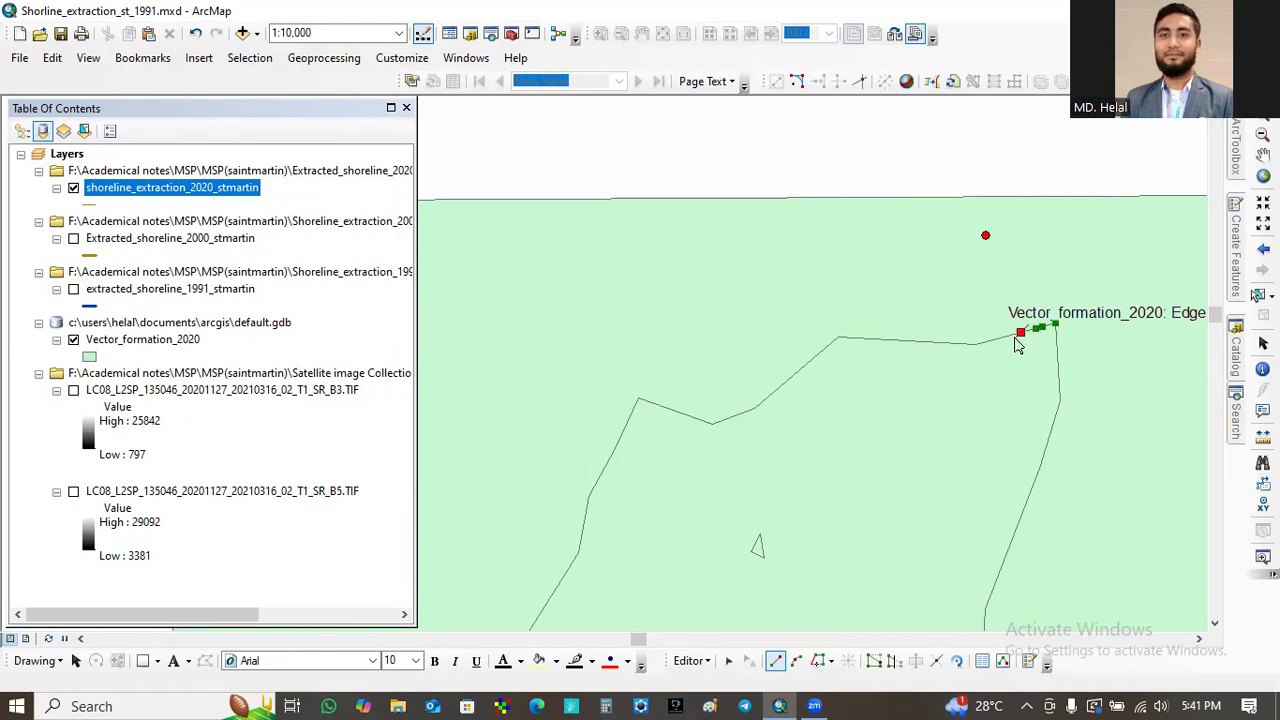
left_click(996, 342)
left_click(975, 346)
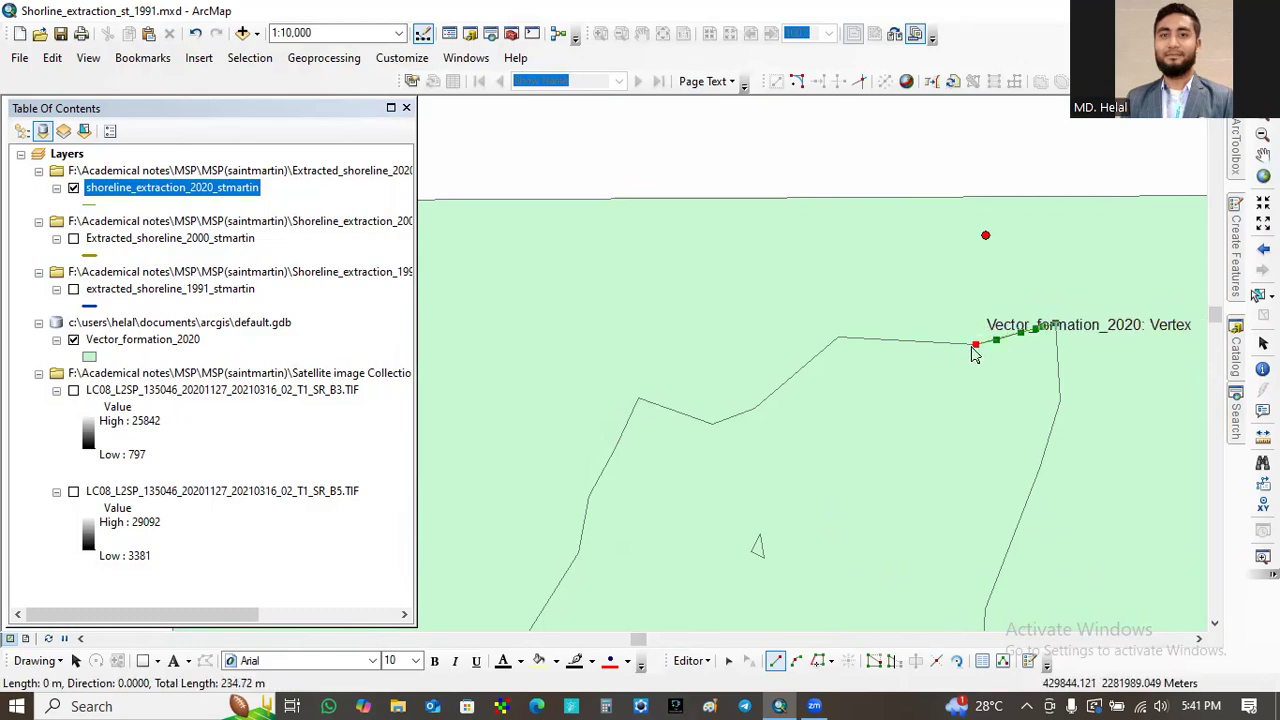
left_click(959, 344)
left_click(946, 344)
left_click(920, 344)
left_click(897, 343)
left_click(887, 342)
left_click(868, 341)
left_click(857, 339)
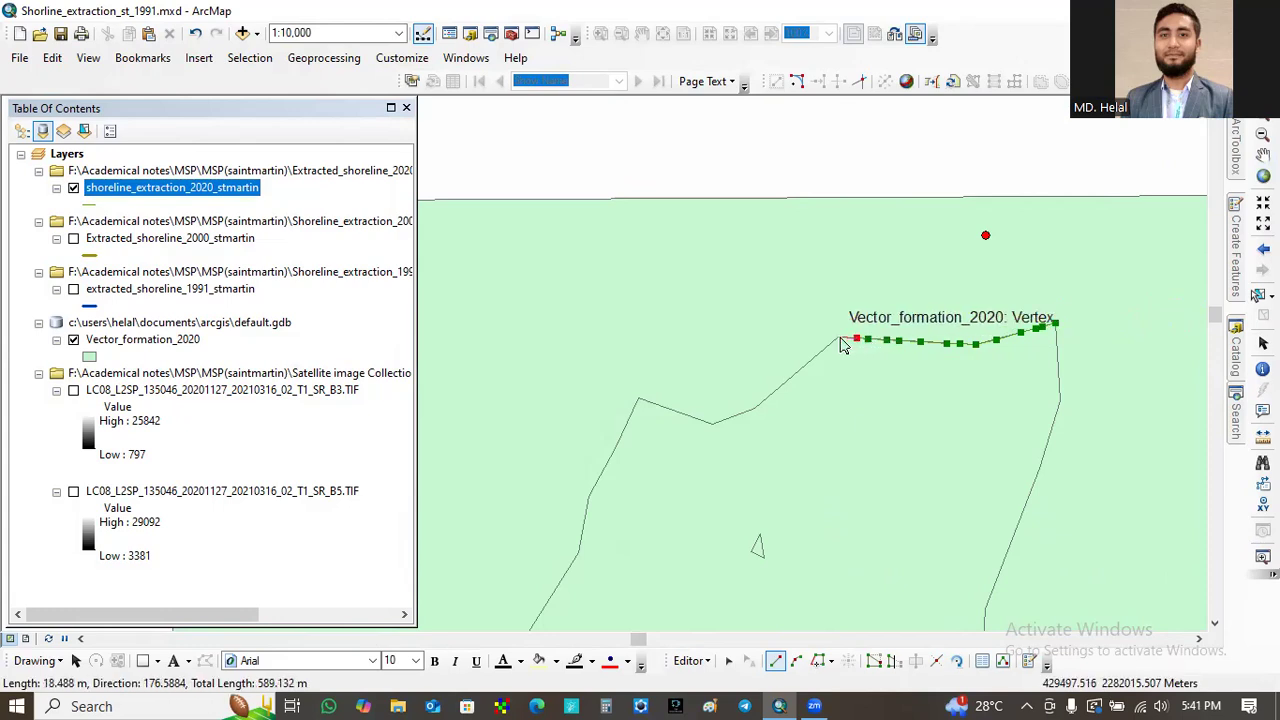
left_click(838, 338)
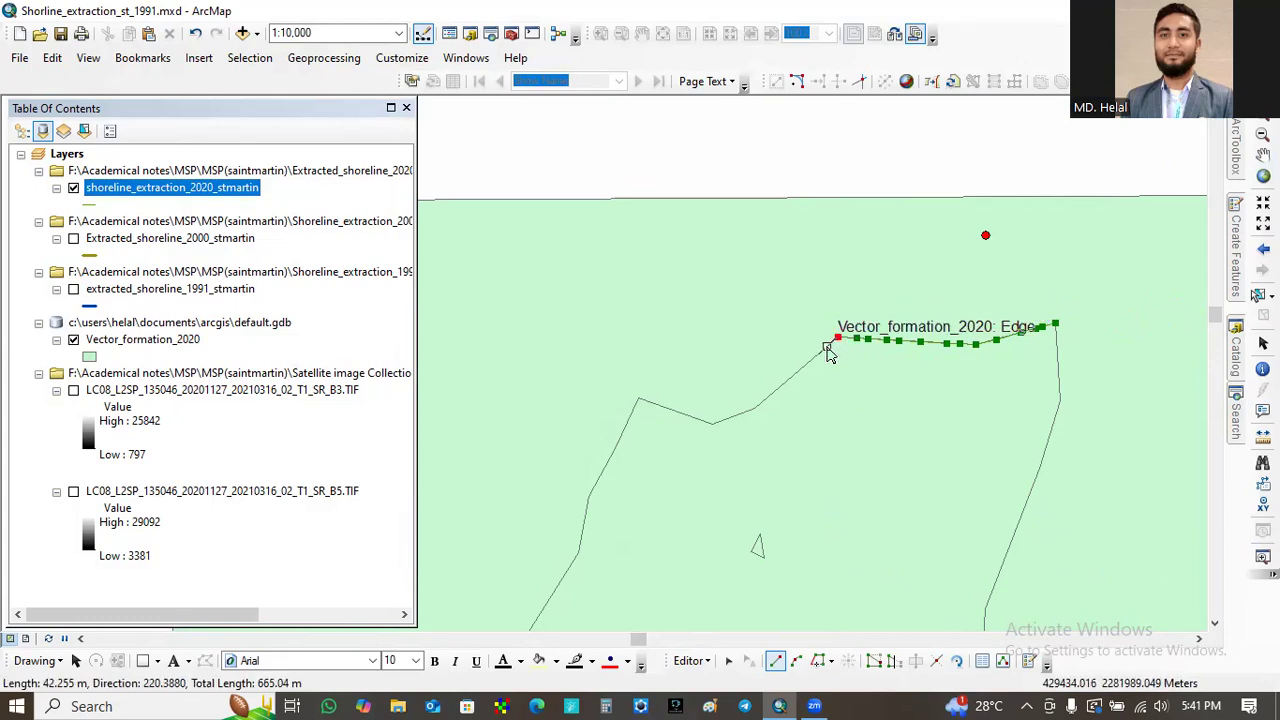
- Continue the shoreline line southwest from the northern peak through the dip and up to the northwest corner vertex
left_click(826, 347)
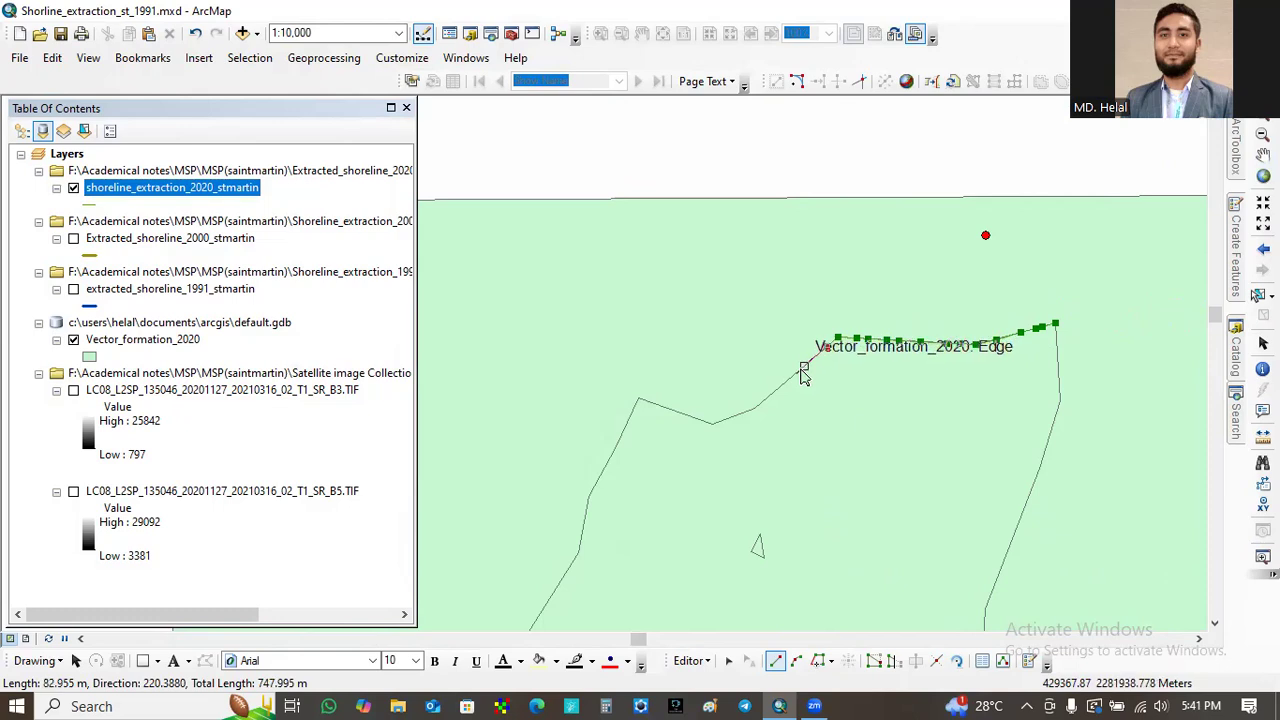
left_click(800, 370)
left_click(781, 385)
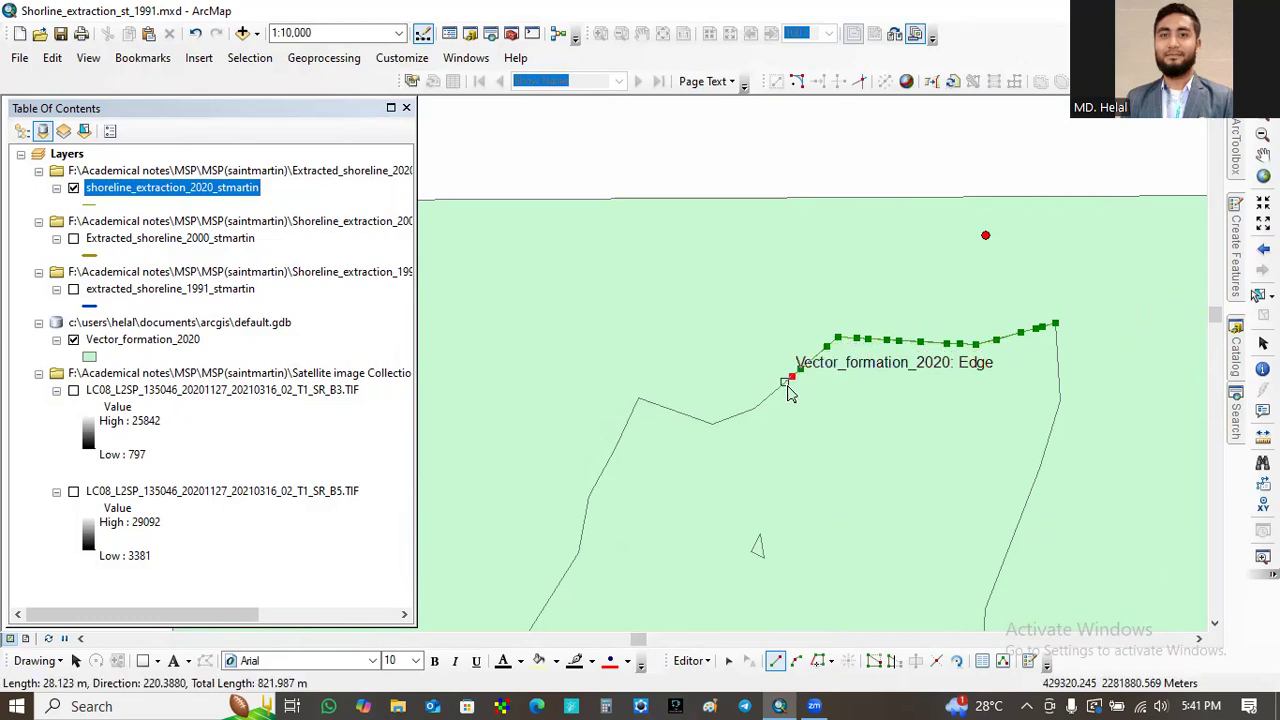
left_click(769, 395)
left_click(763, 400)
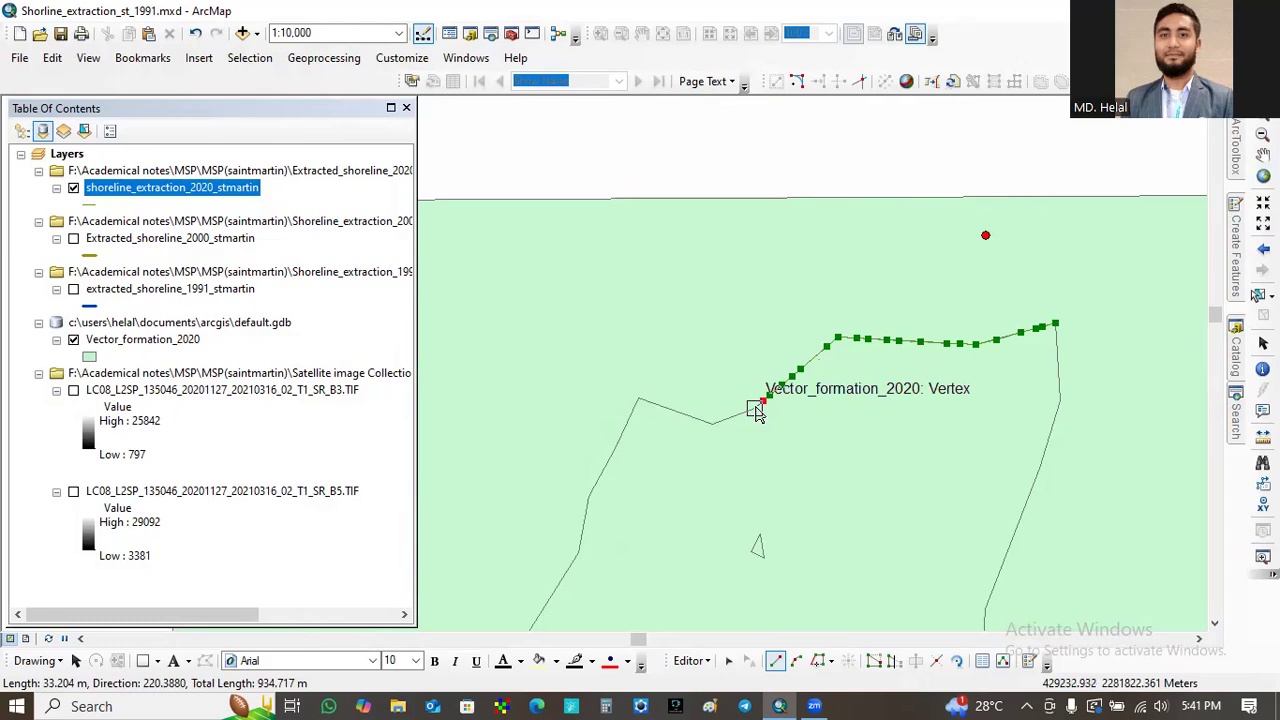
left_click(754, 409)
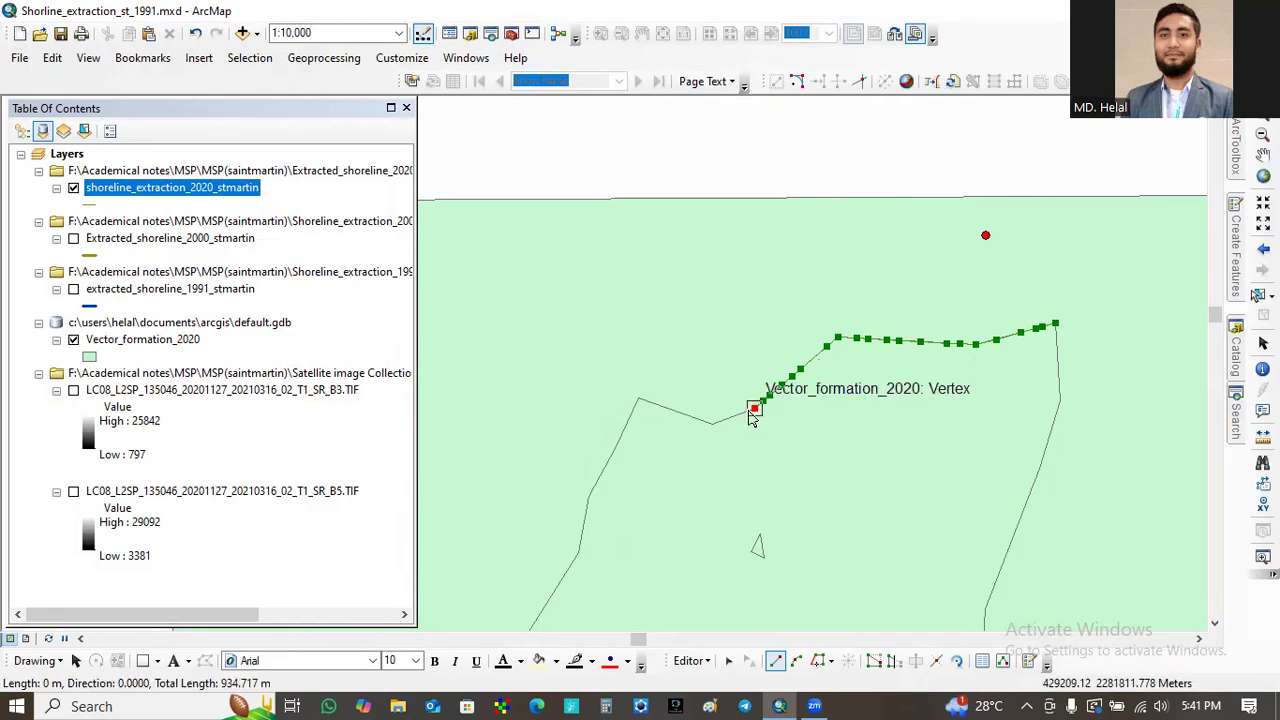
left_click(736, 415)
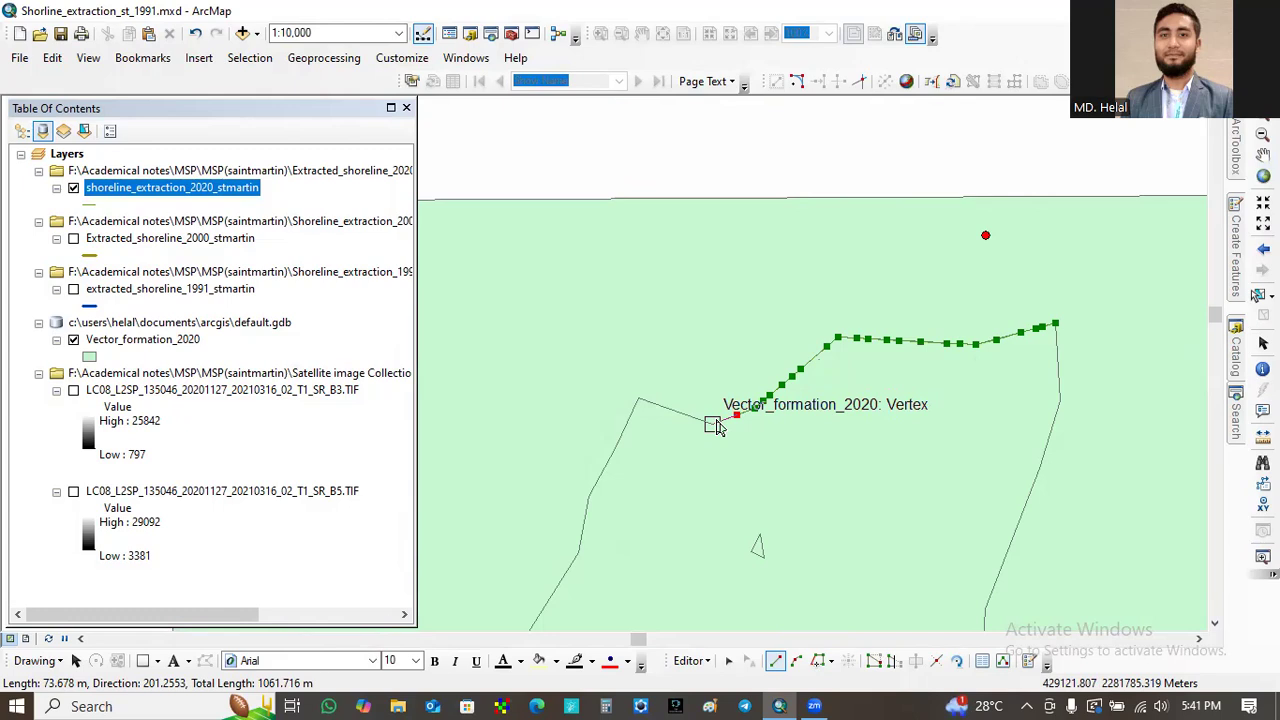
left_click(712, 424)
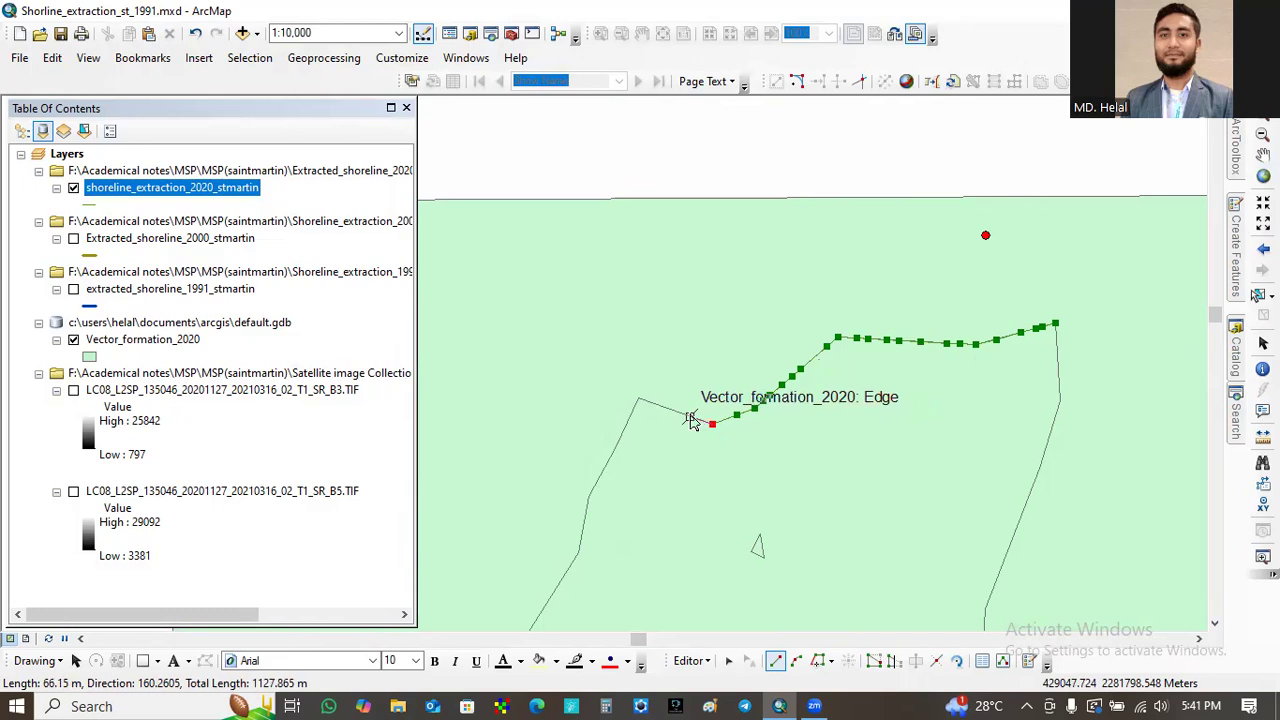
left_click(670, 411)
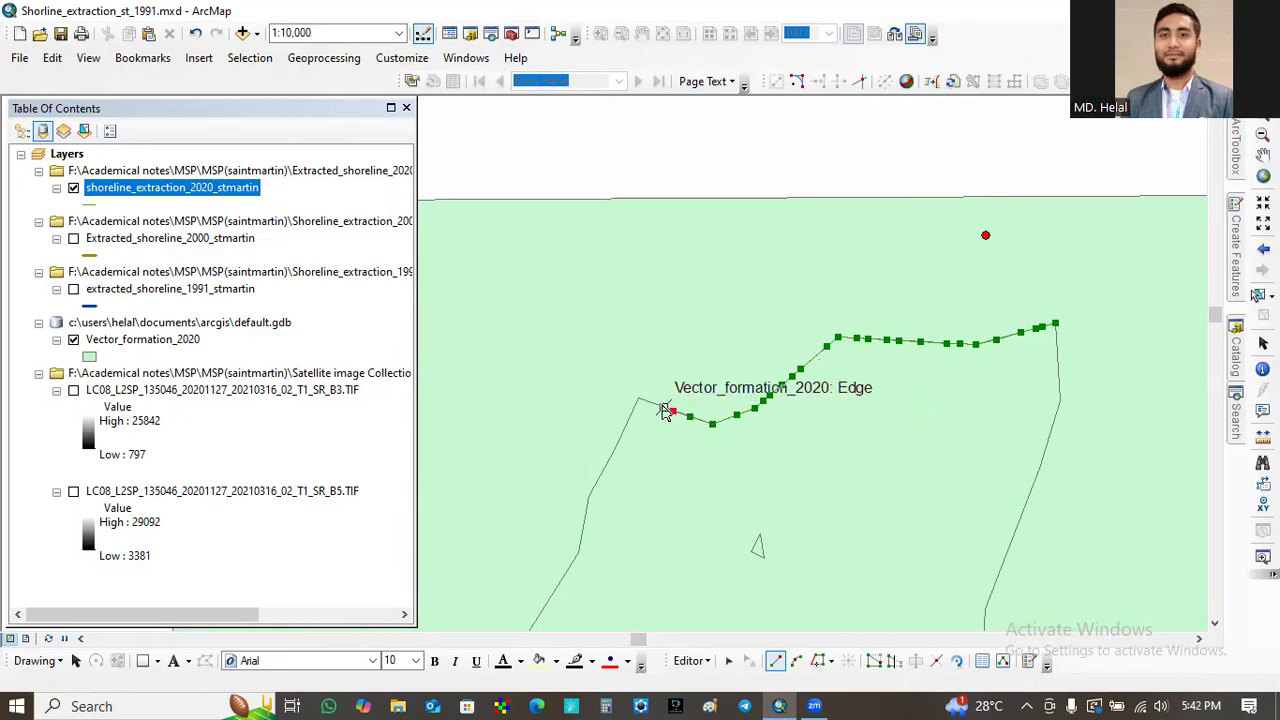
left_click(658, 405)
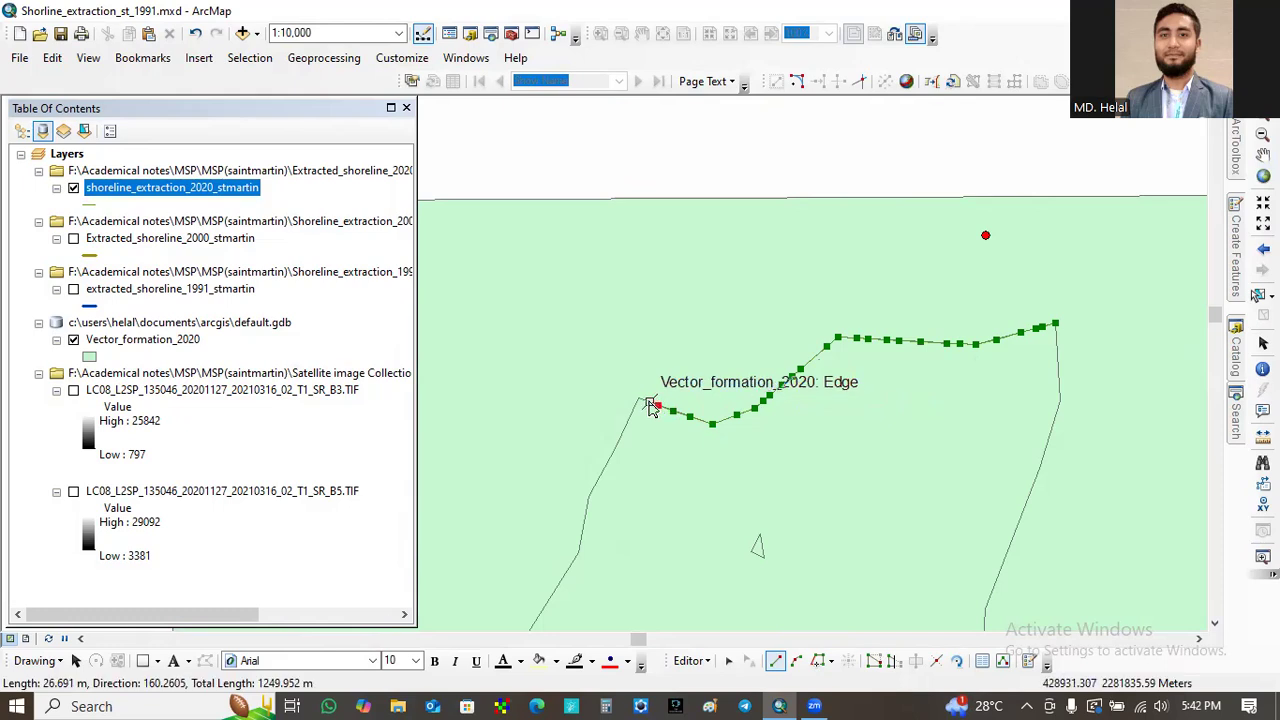
left_click(638, 399)
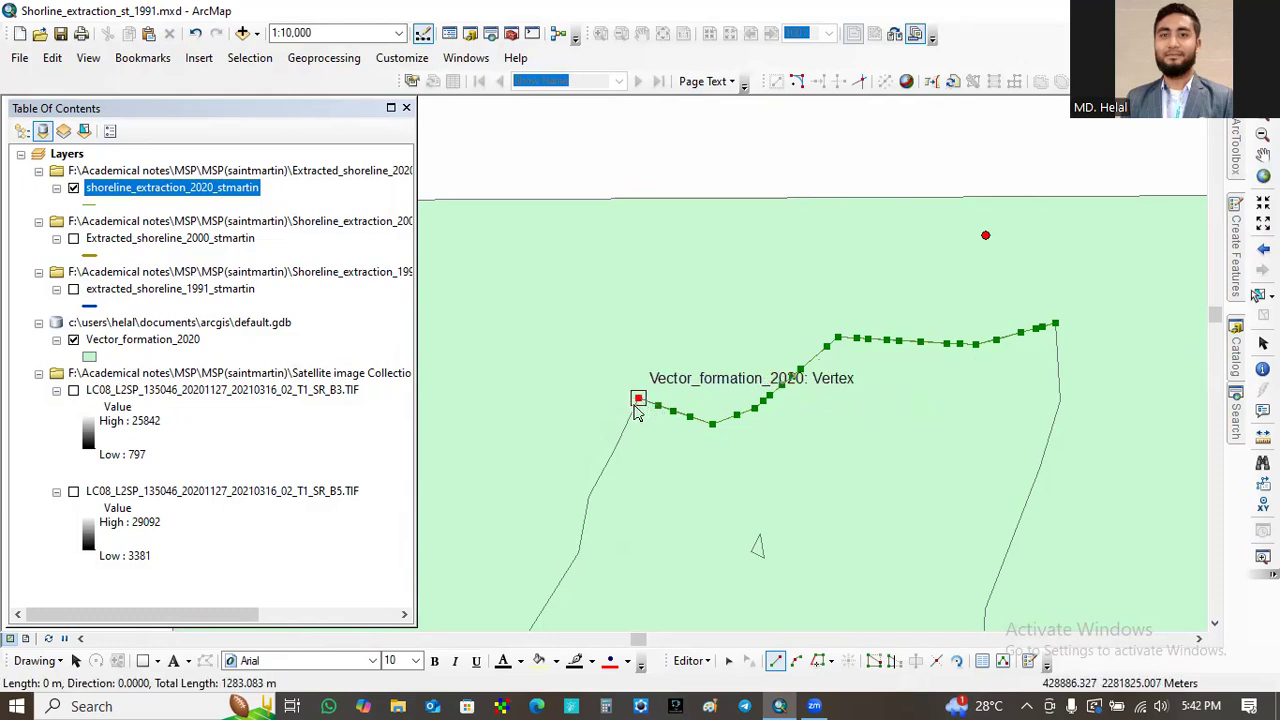
- Trace the island's western edge southwest from the northwest corner vertex down to the lower limit of the visible outline
left_click(630, 413)
left_click(622, 435)
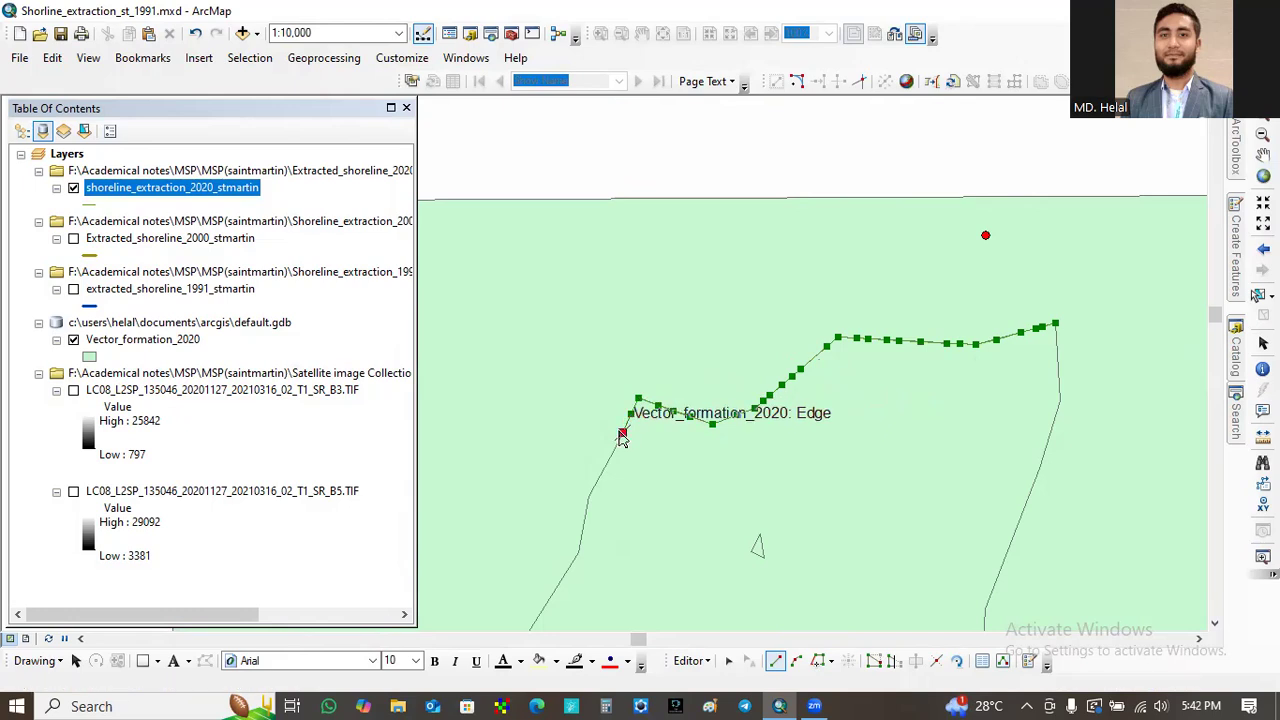
left_click(615, 446)
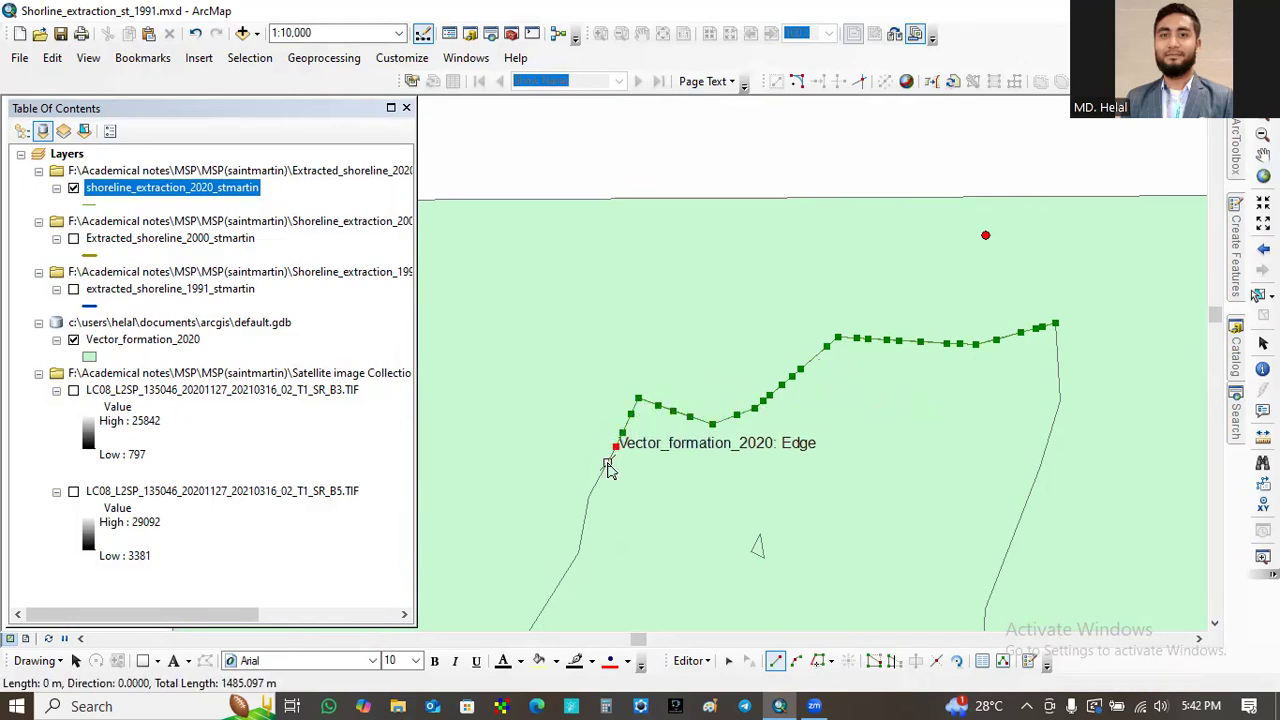
left_click(604, 468)
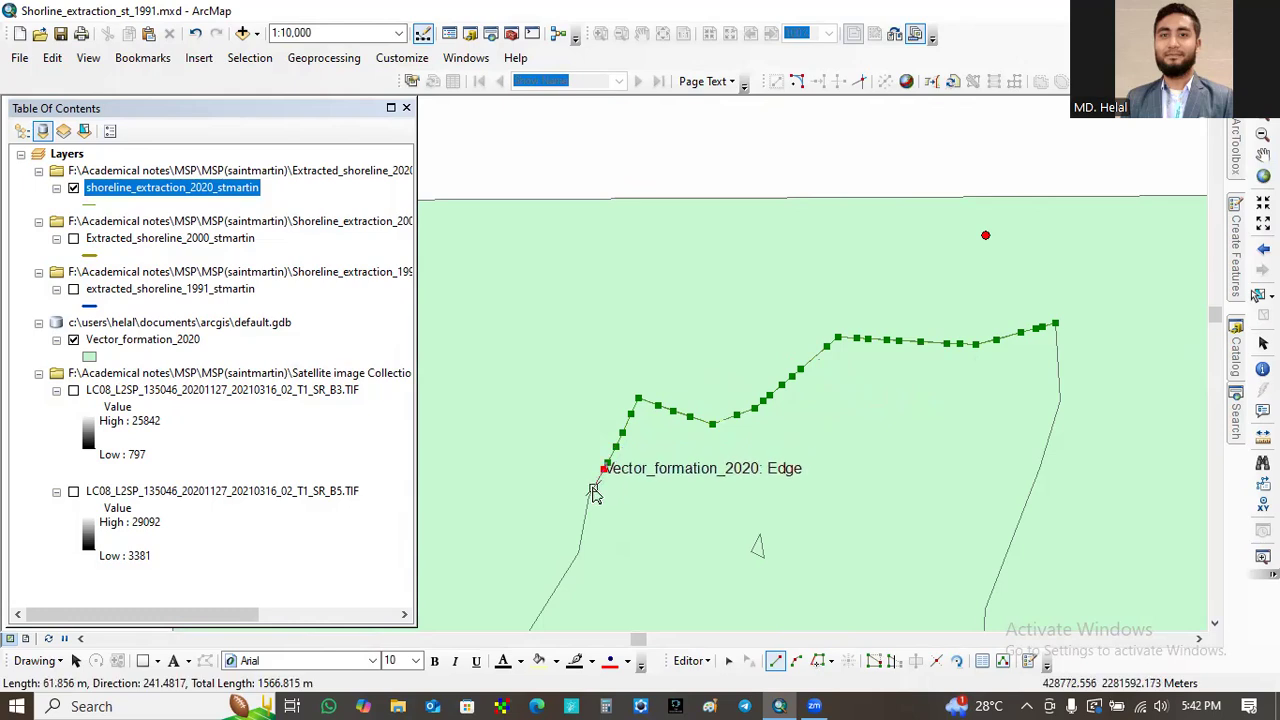
left_click(593, 488)
left_click(590, 498)
left_click(587, 510)
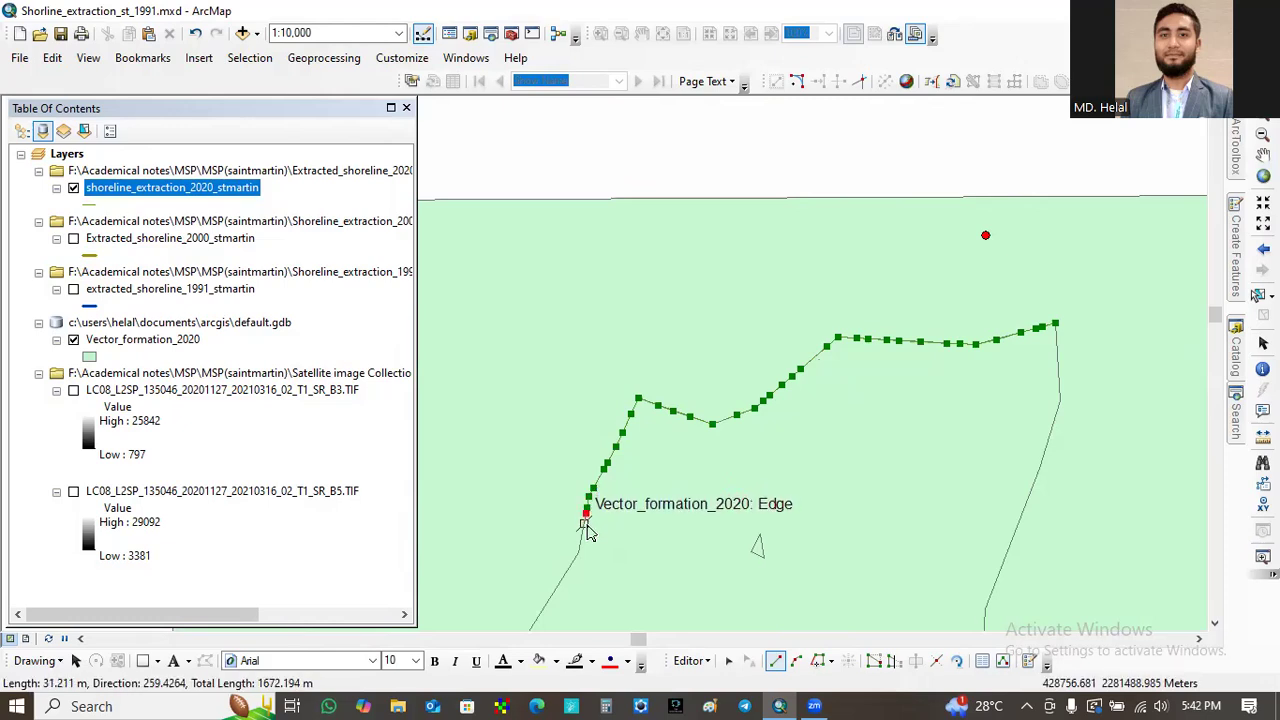
left_click(584, 527)
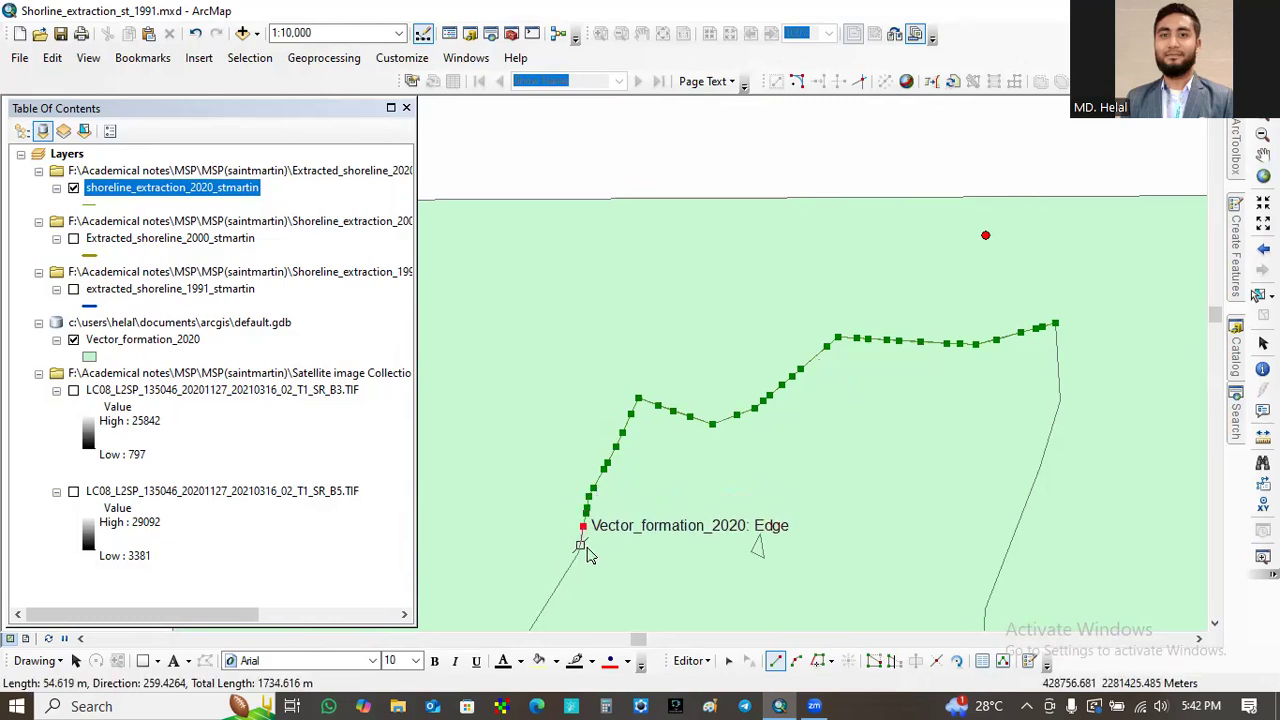
left_click(572, 562)
left_click(566, 573)
left_click(552, 596)
left_click(543, 608)
left_click(534, 624)
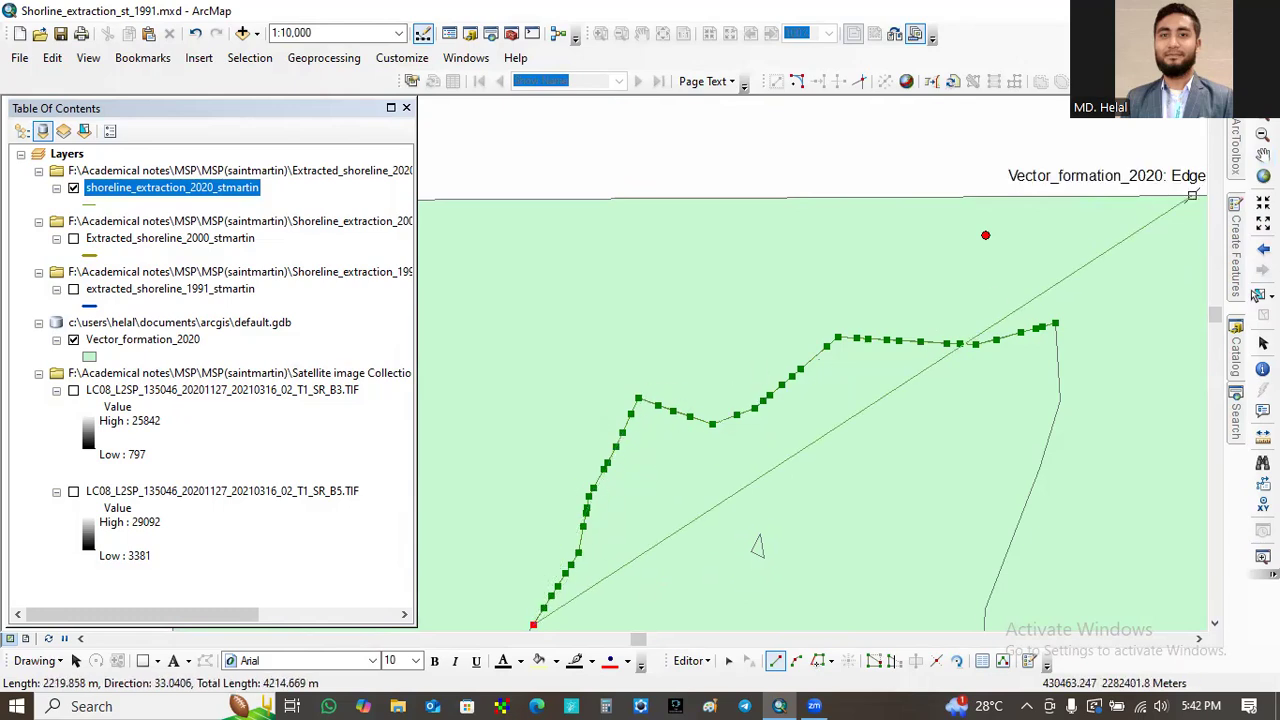
- Resume the shoreline line with the shoreline_extraction_2020 template and trace around the island's westernmost point to the vertex just southeast of it
key("c")
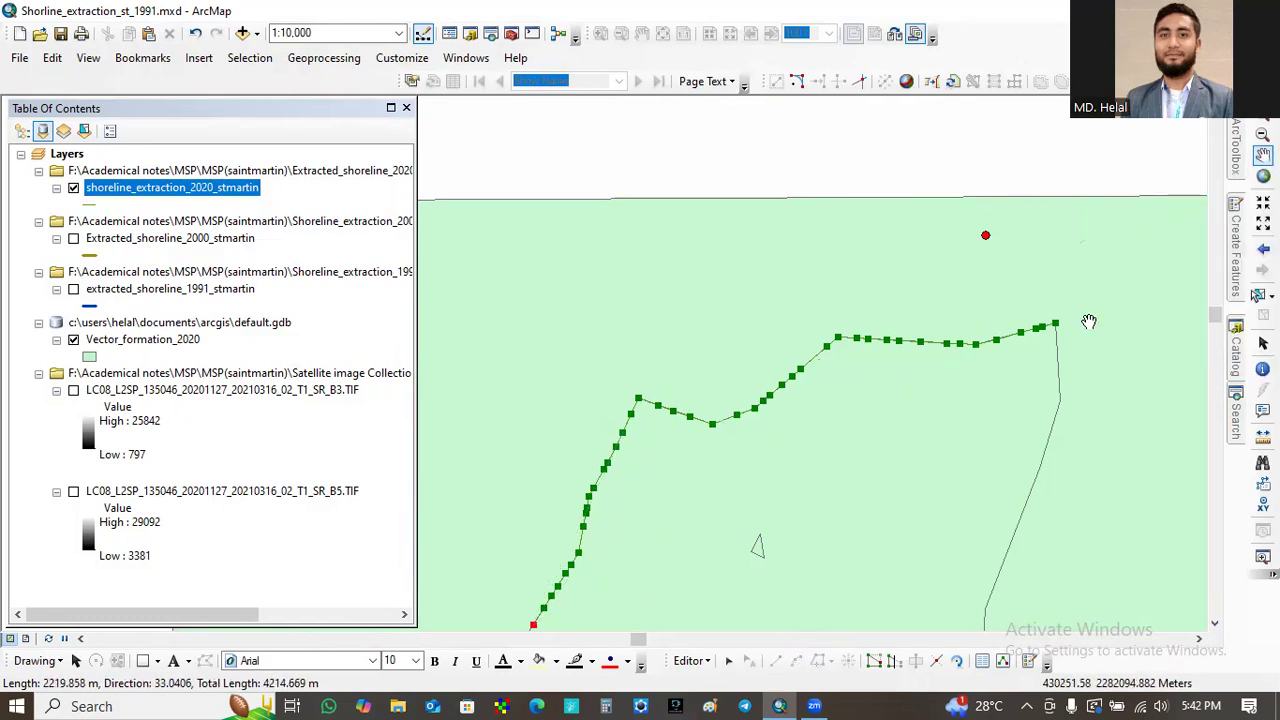
left_click_drag(909, 467, 951, 217)
left_click_drag(877, 406, 881, 287)
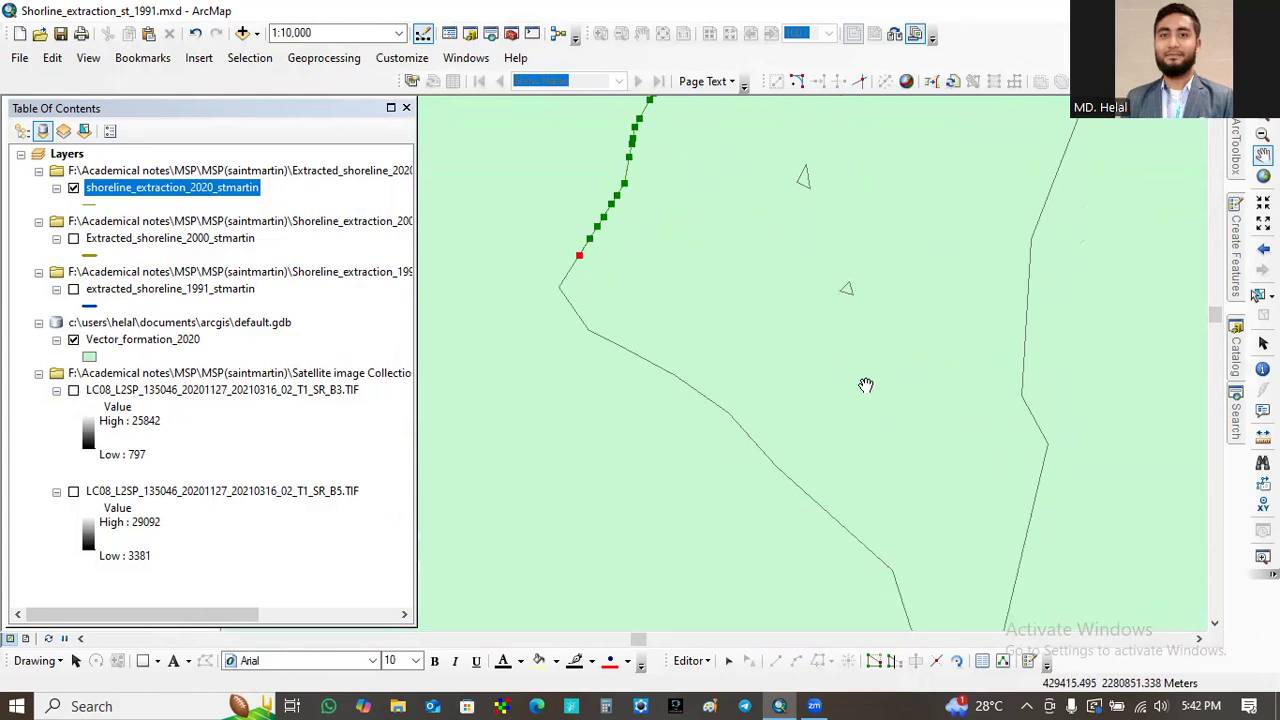
mouse_move(1238, 262)
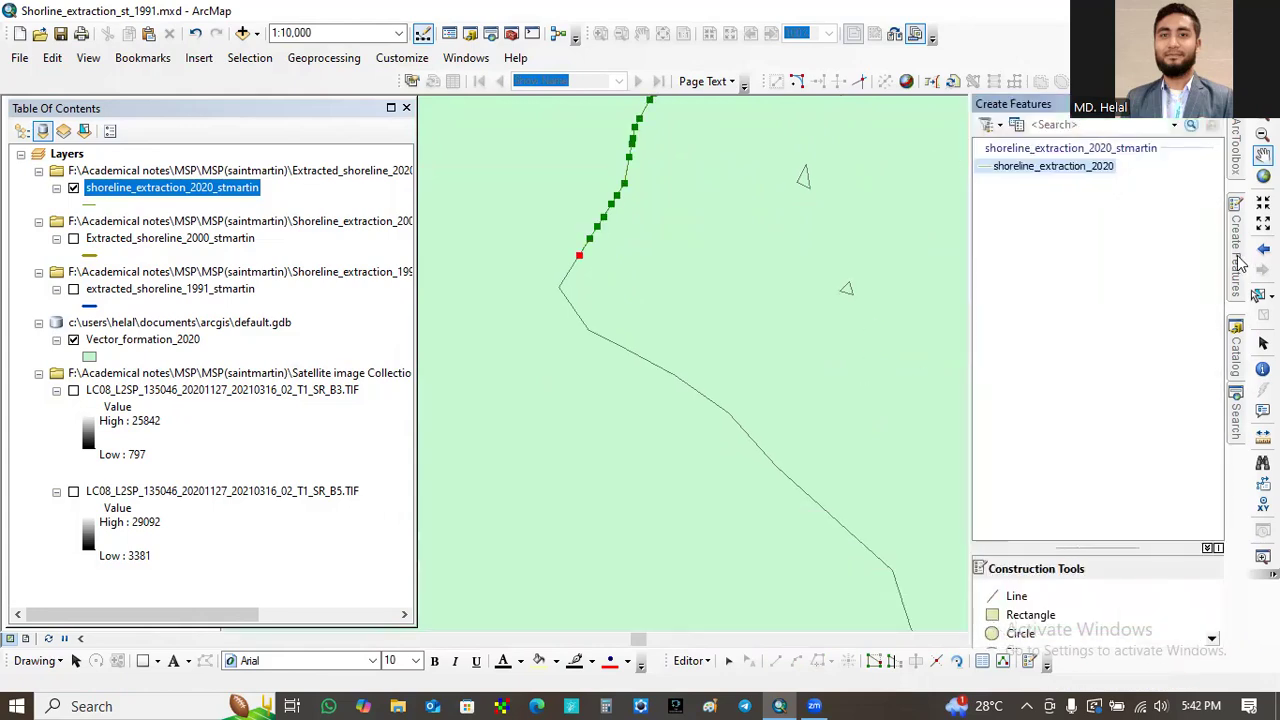
left_click(1070, 173)
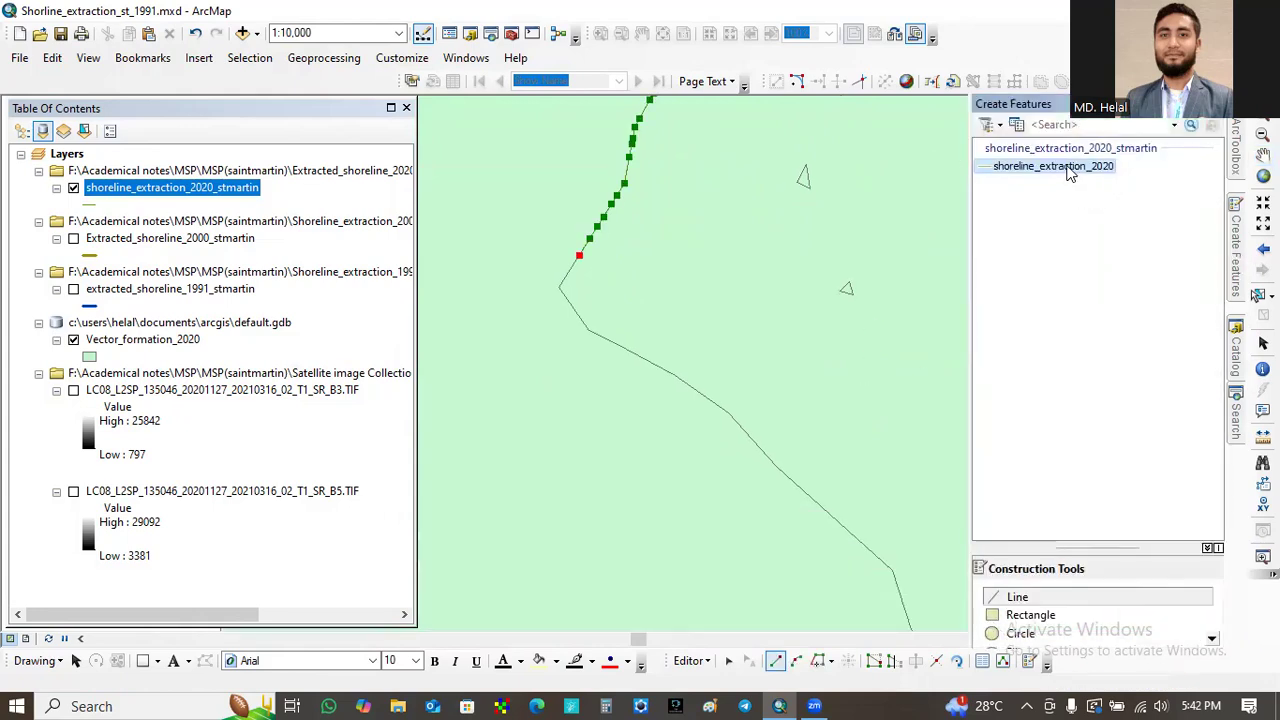
left_click(1035, 600)
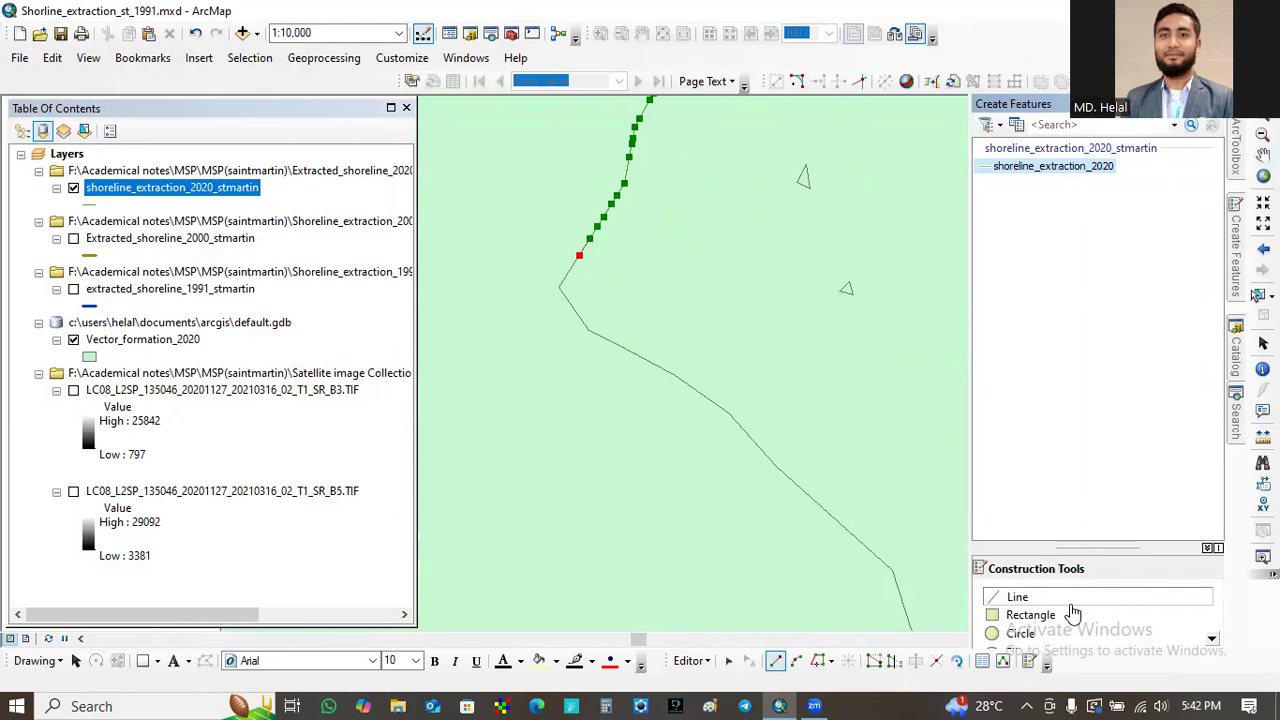
left_click(575, 262)
left_click(571, 266)
left_click(566, 276)
left_click(559, 287)
left_click(568, 300)
left_click(573, 310)
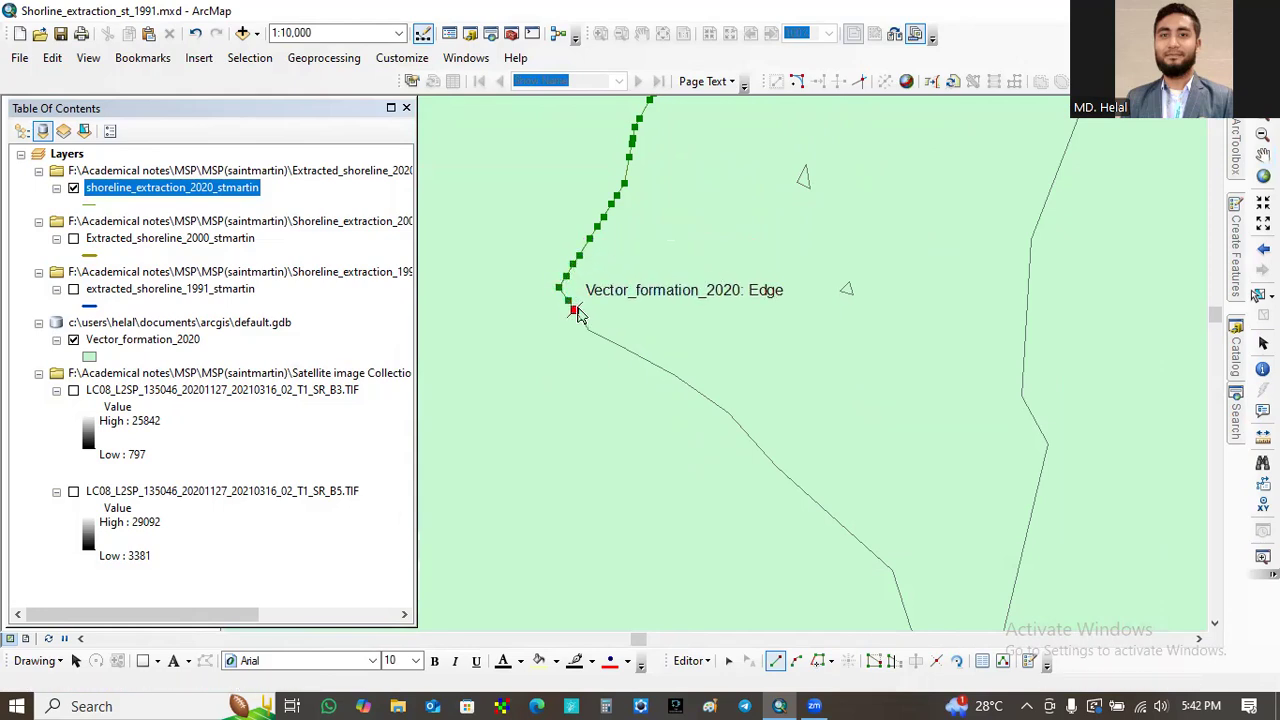
left_click(585, 323)
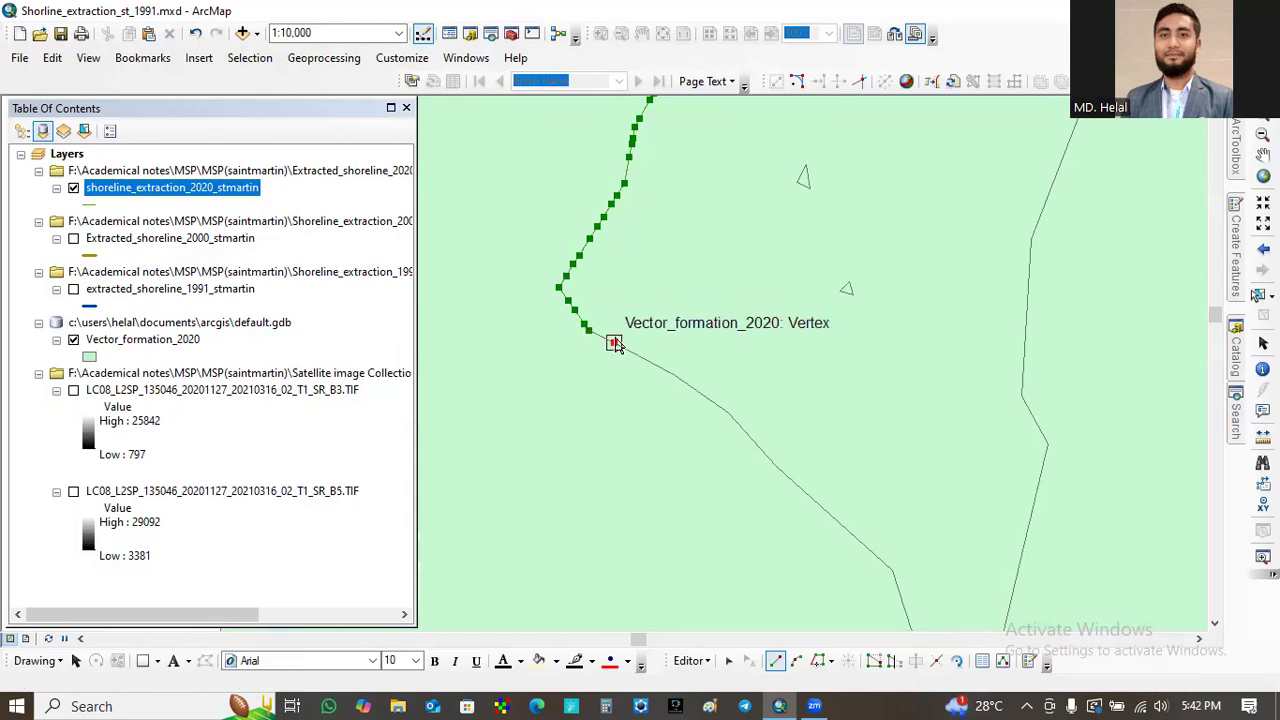
- Continue the shoreline line southeast through the outline's vertices to the bend midway down the southwest-facing edge
left_click(614, 342)
left_click(628, 350)
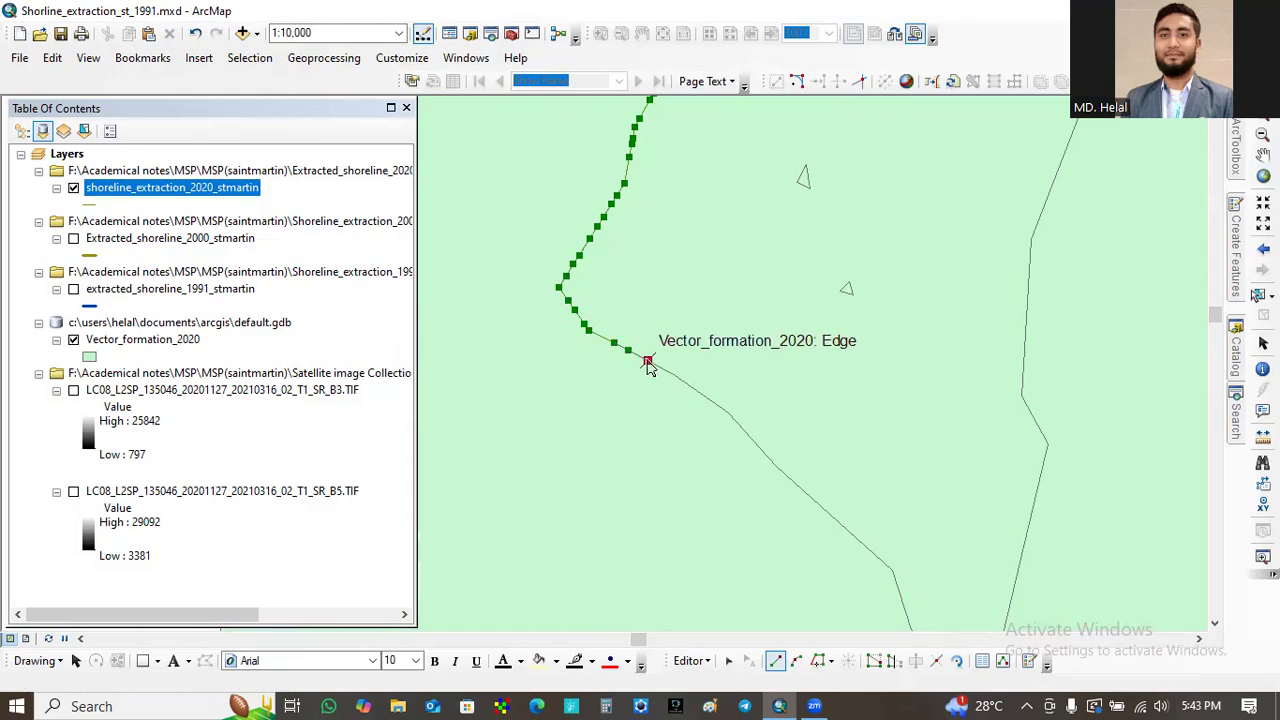
left_click(647, 361)
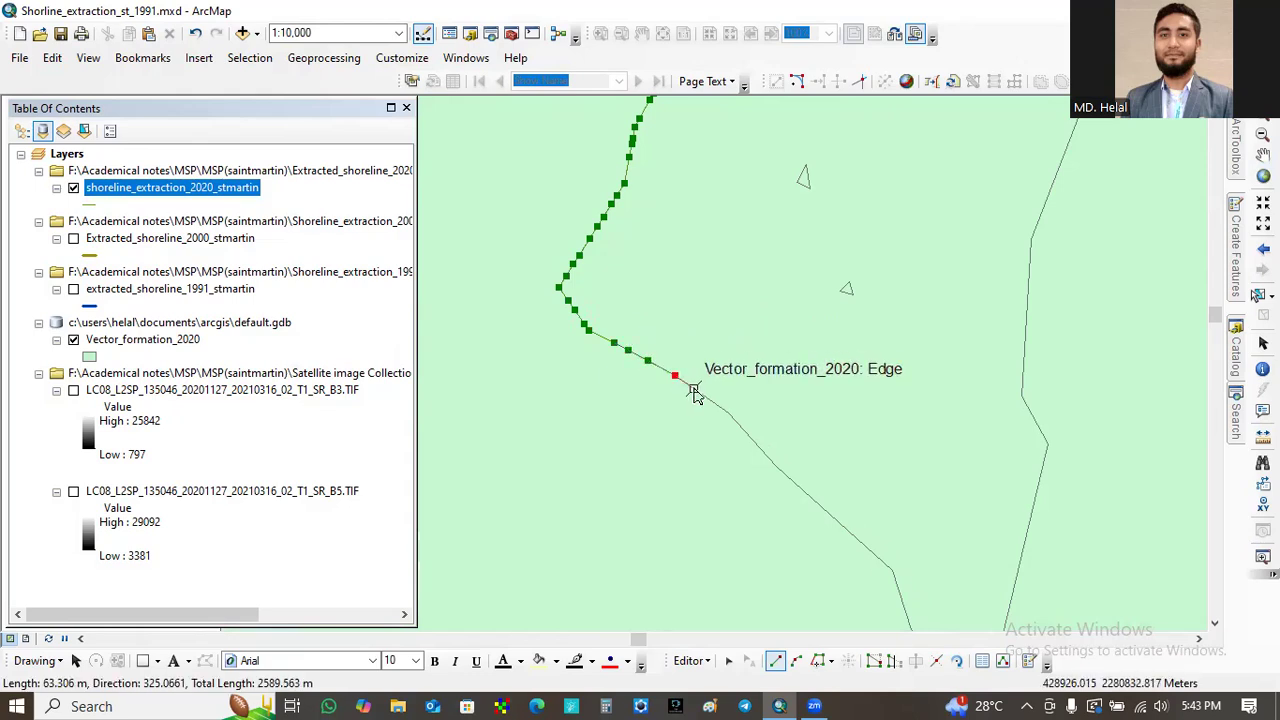
left_click(693, 388)
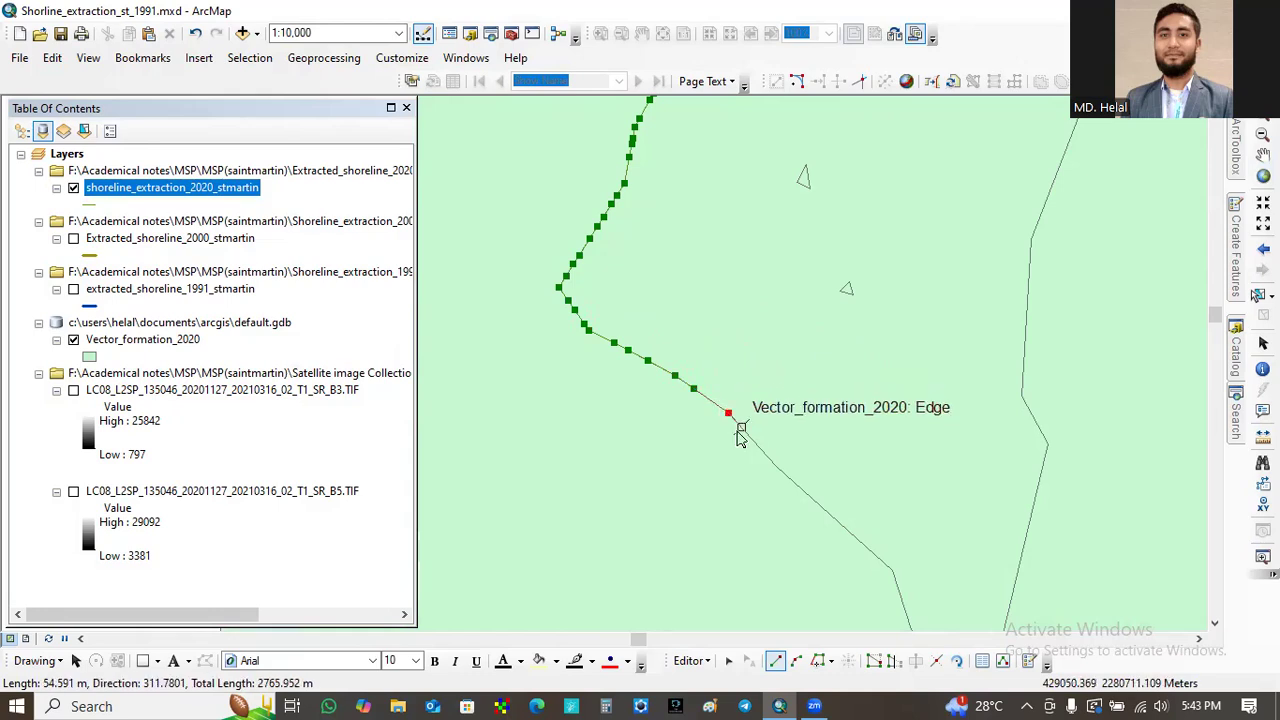
left_click(741, 427)
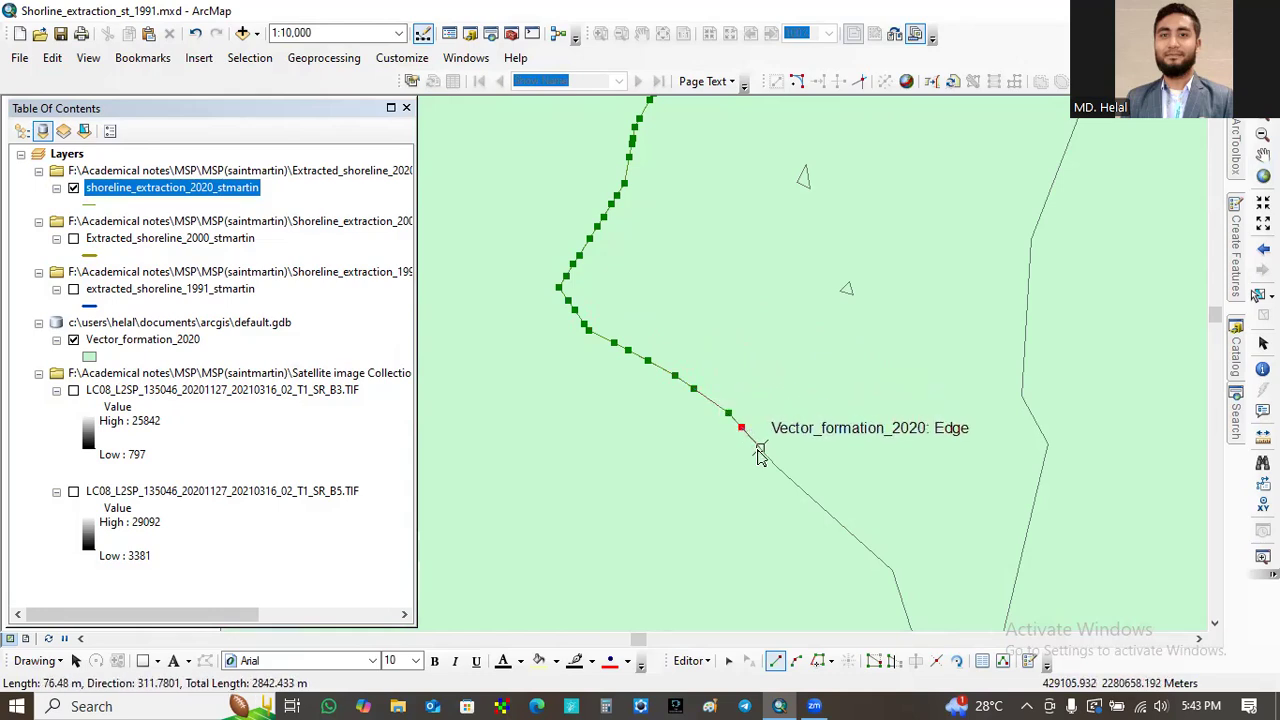
left_click(775, 469)
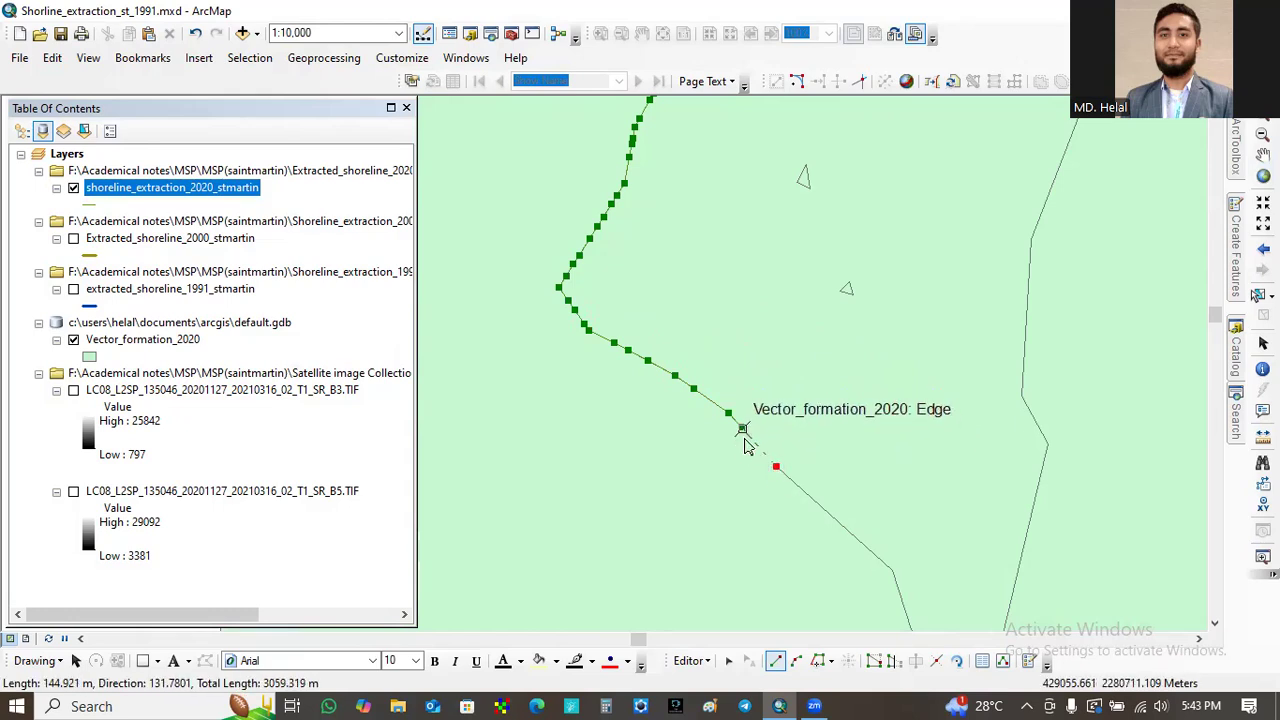
- Trace the rest of the southwest-facing edge to the sharp bend and follow it south to the lower limit of the visible outline
left_click(802, 490)
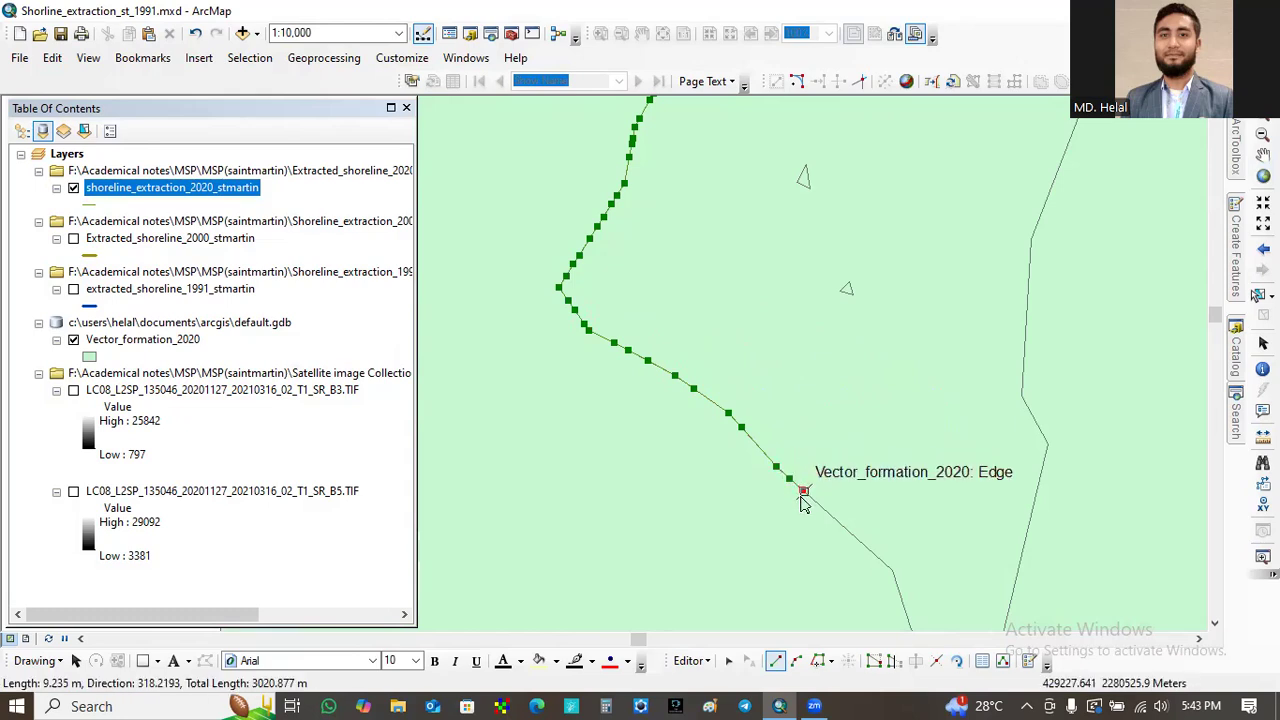
left_click(817, 511)
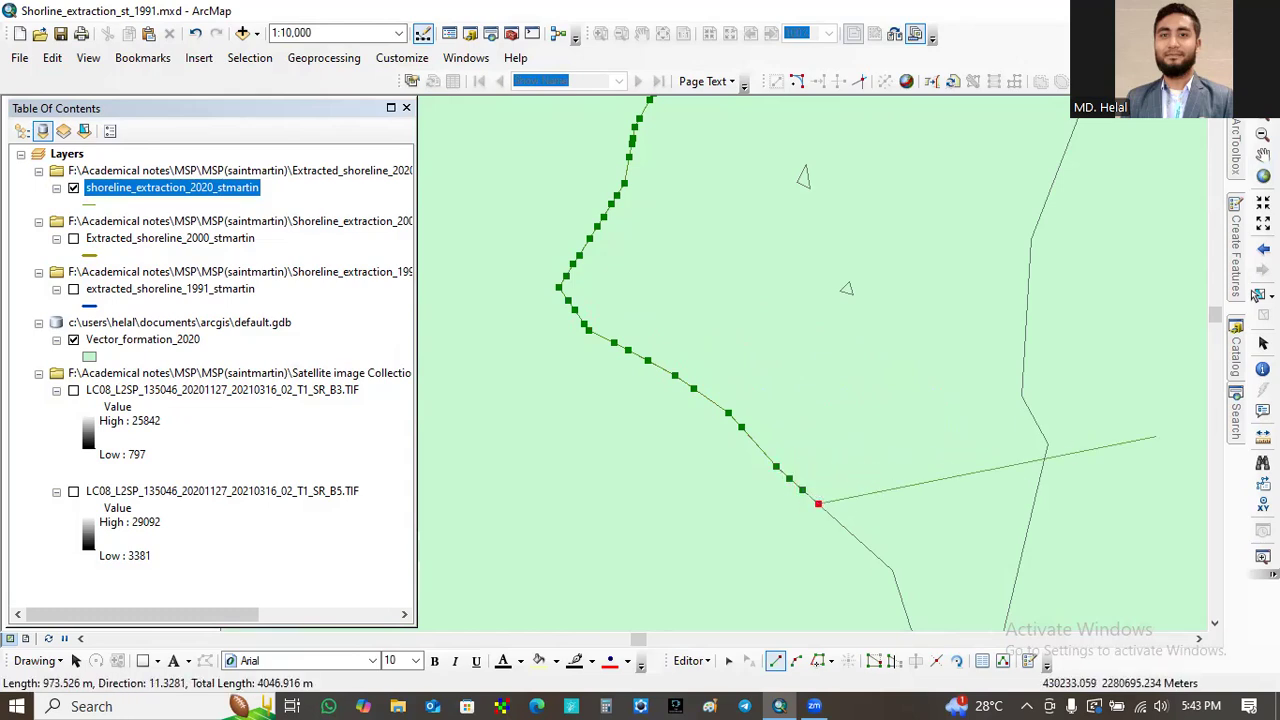
left_click(832, 517)
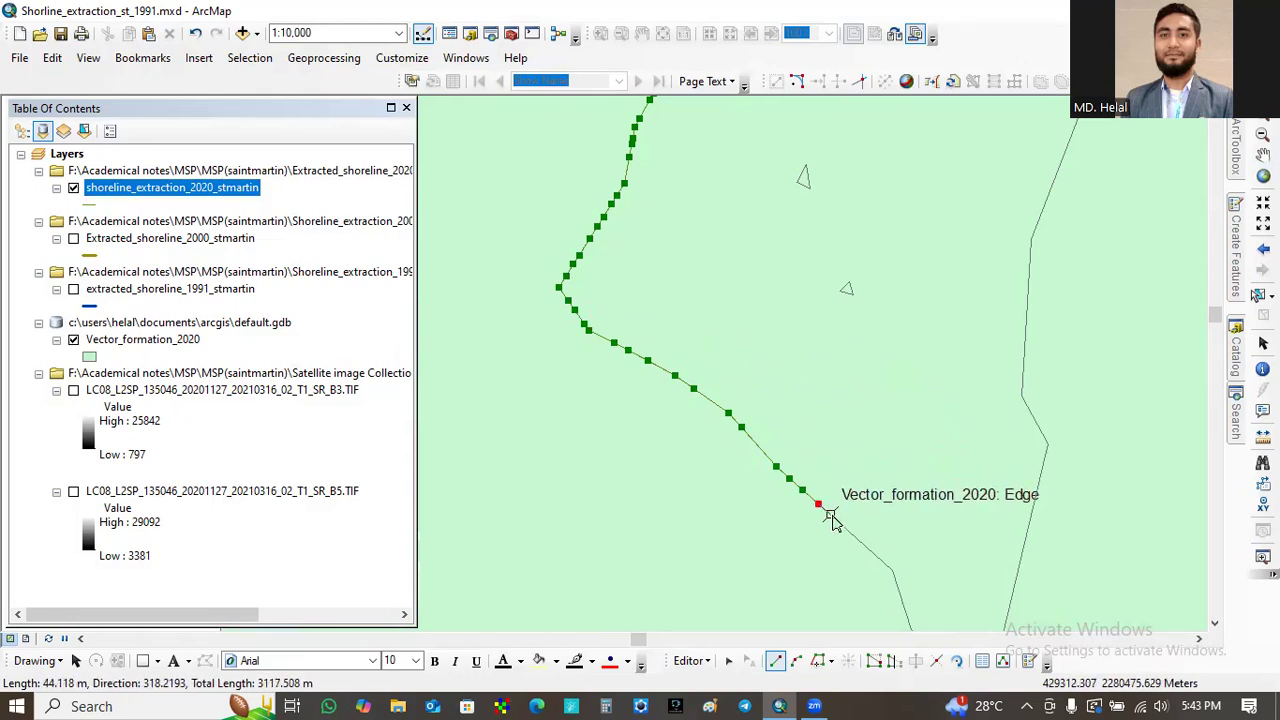
left_click(850, 533)
left_click(865, 546)
left_click(881, 560)
left_click(892, 571)
left_click(895, 580)
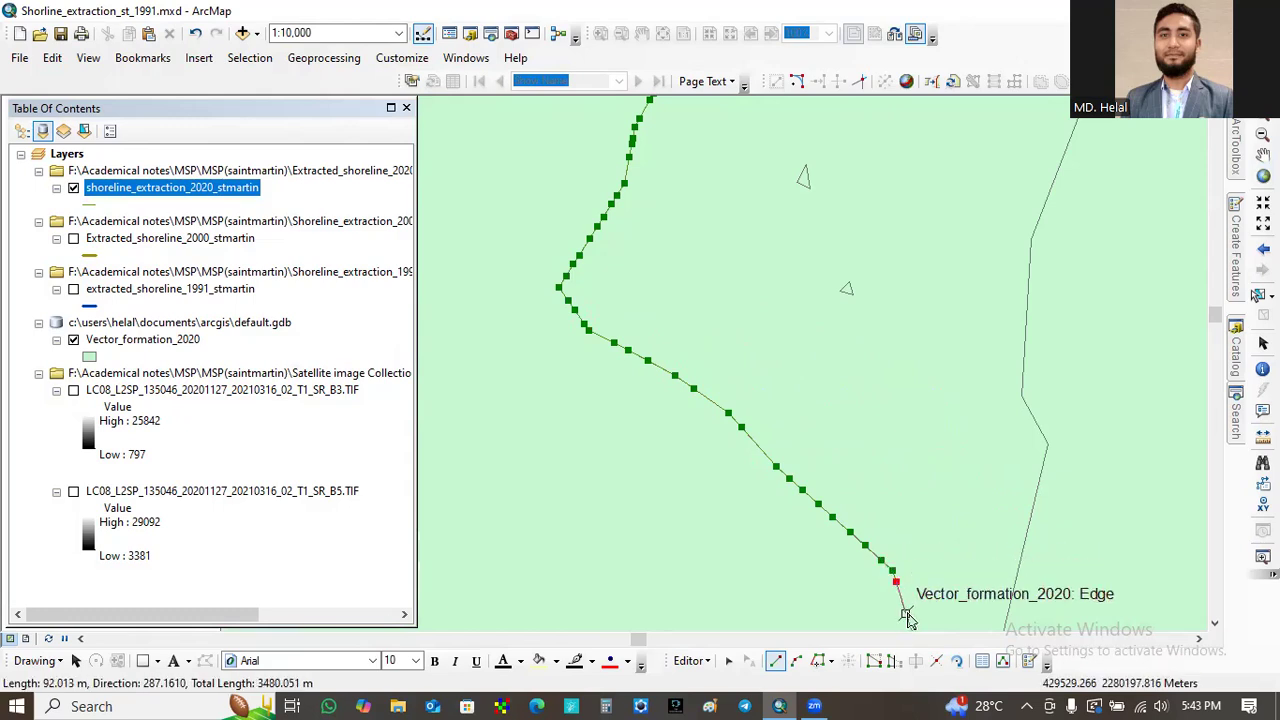
left_click(900, 597)
left_click(904, 614)
left_click(911, 628)
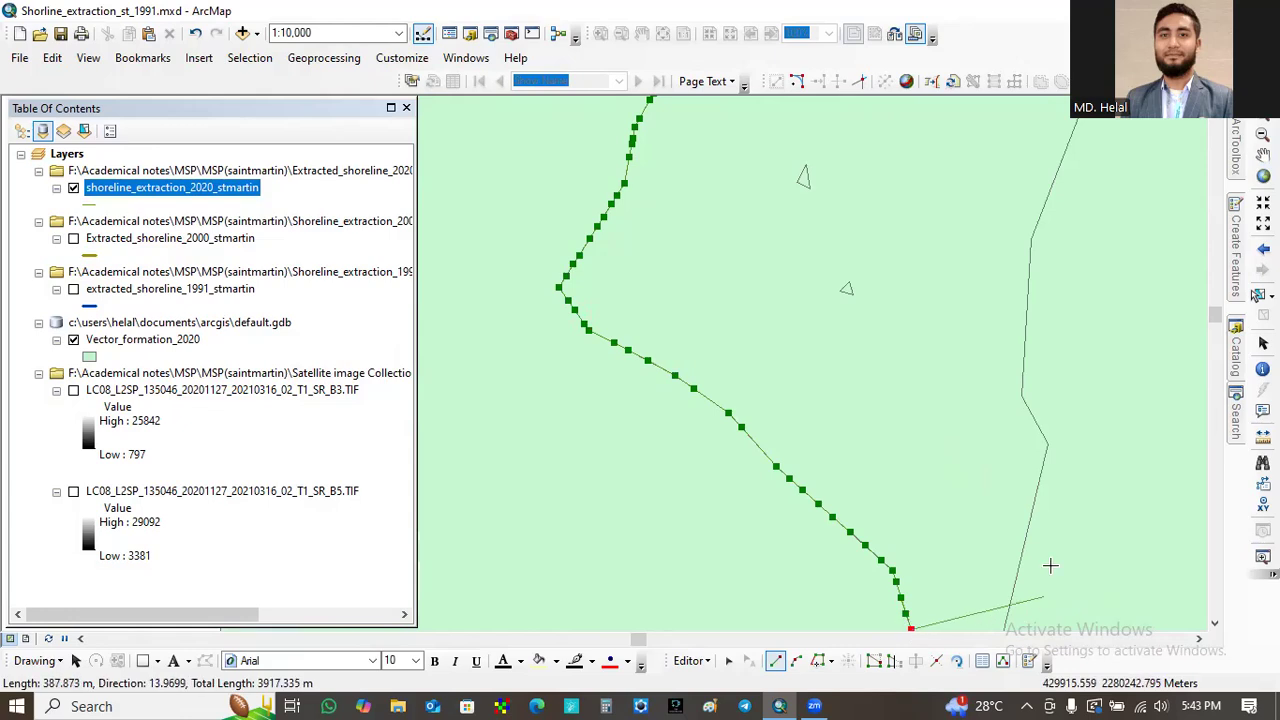
- Resume the line with the Line construction tool and trace the western edge southeast to the next bend above the narrow neck
left_click(1263, 155)
left_click_drag(962, 448, 900, 222)
left_click_drag(898, 394, 883, 271)
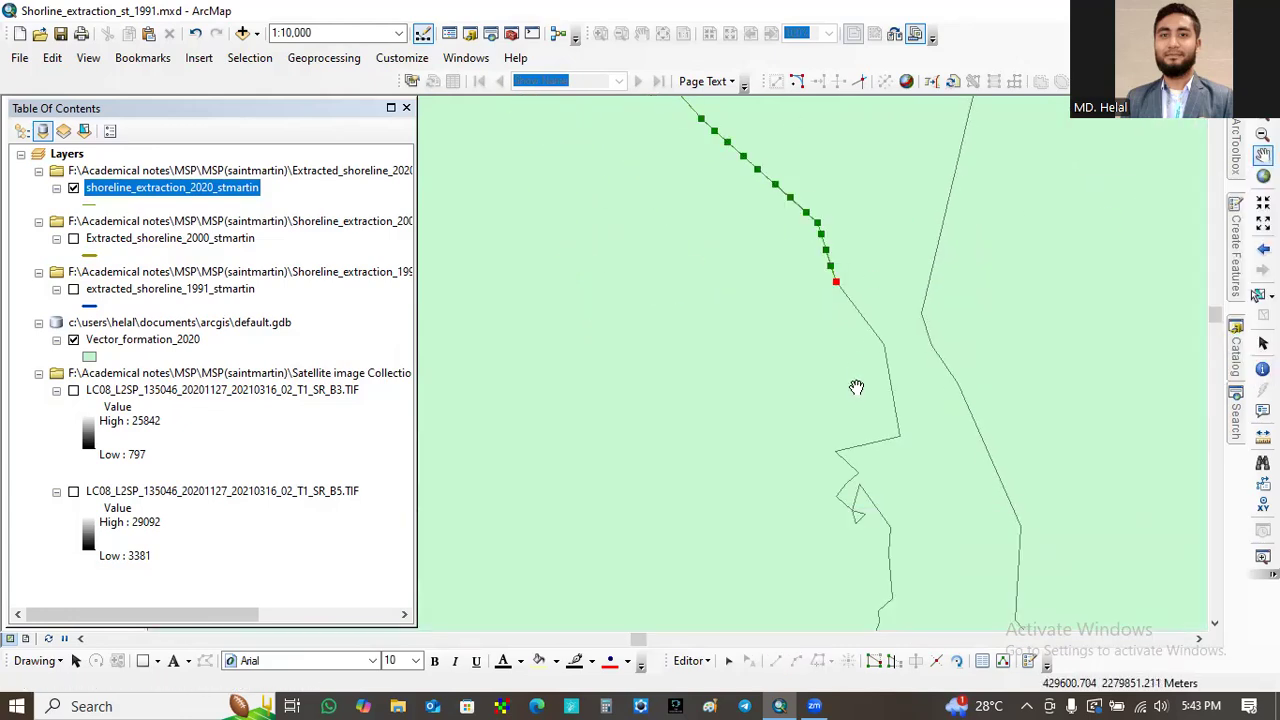
left_click(1238, 368)
left_click(1237, 420)
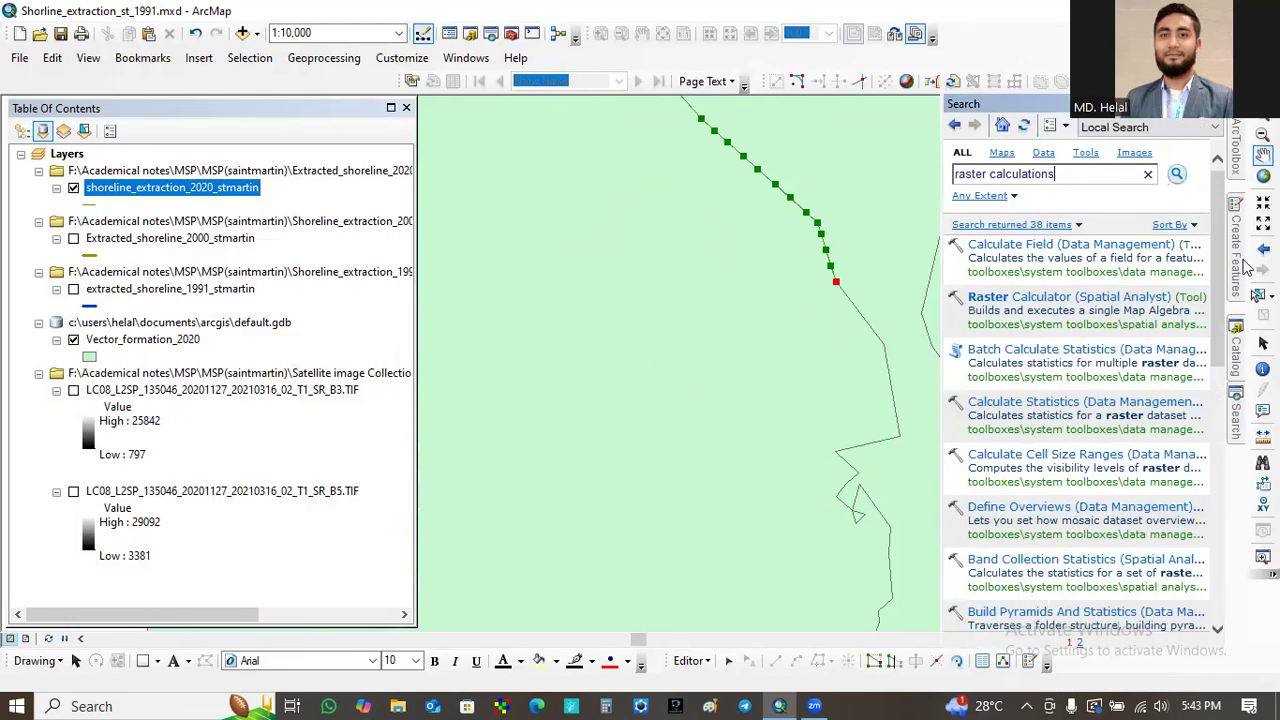
left_click(1240, 250)
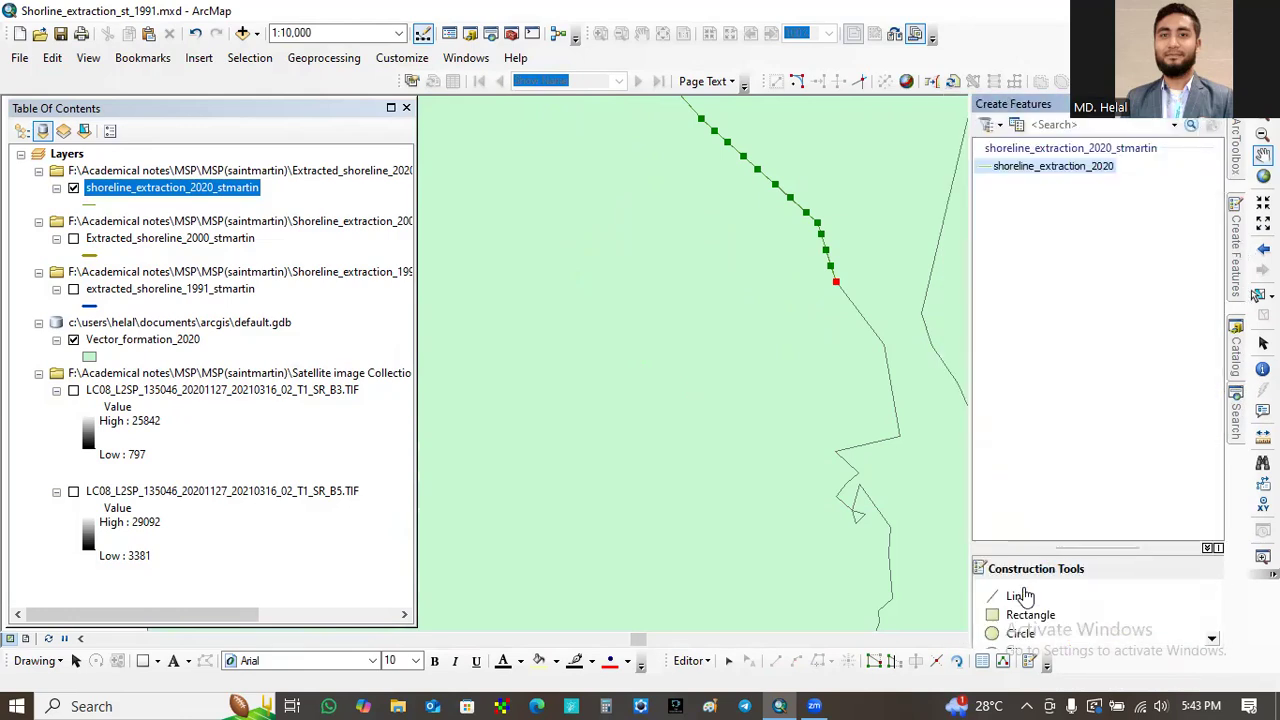
left_click(1020, 596)
left_click(844, 295)
left_click(855, 308)
left_click(863, 316)
left_click(874, 331)
left_click(884, 346)
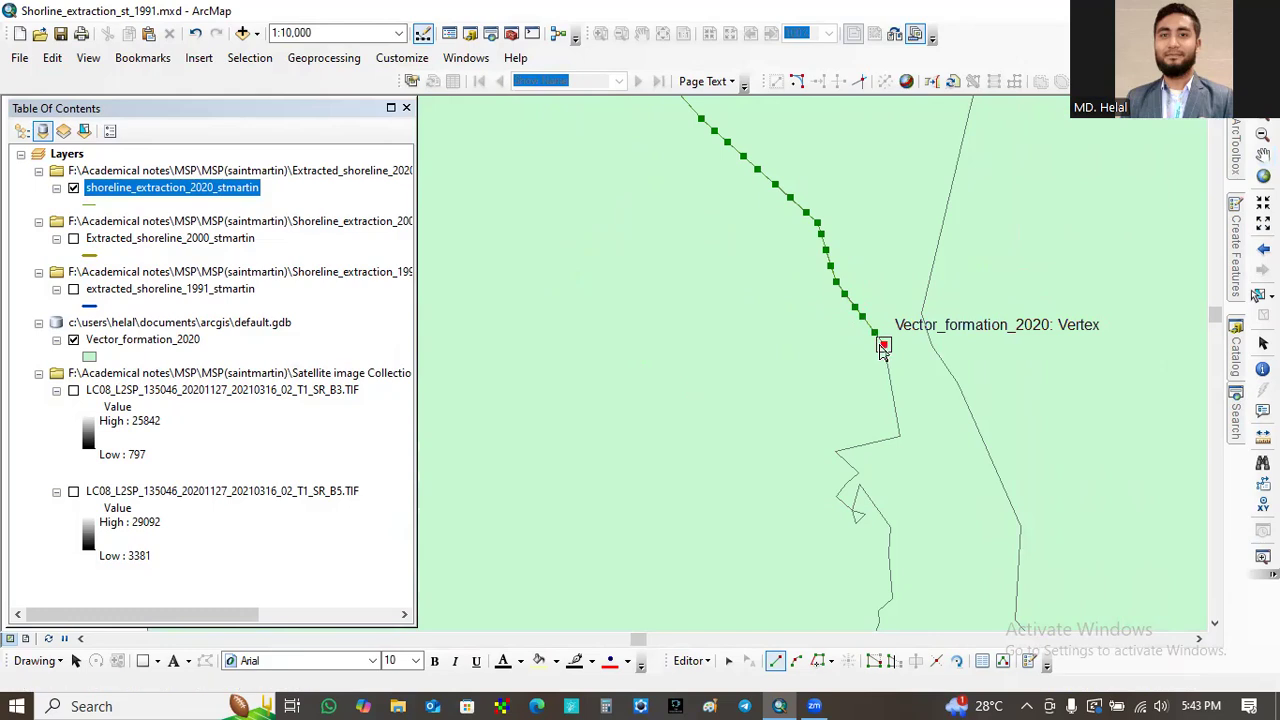
- Trace the western edge south to the sharp corner, following the outline west to the tip of the small spur
left_click(888, 372)
left_click(891, 386)
left_click(893, 399)
left_click(895, 421)
left_click(900, 436)
left_click(887, 439)
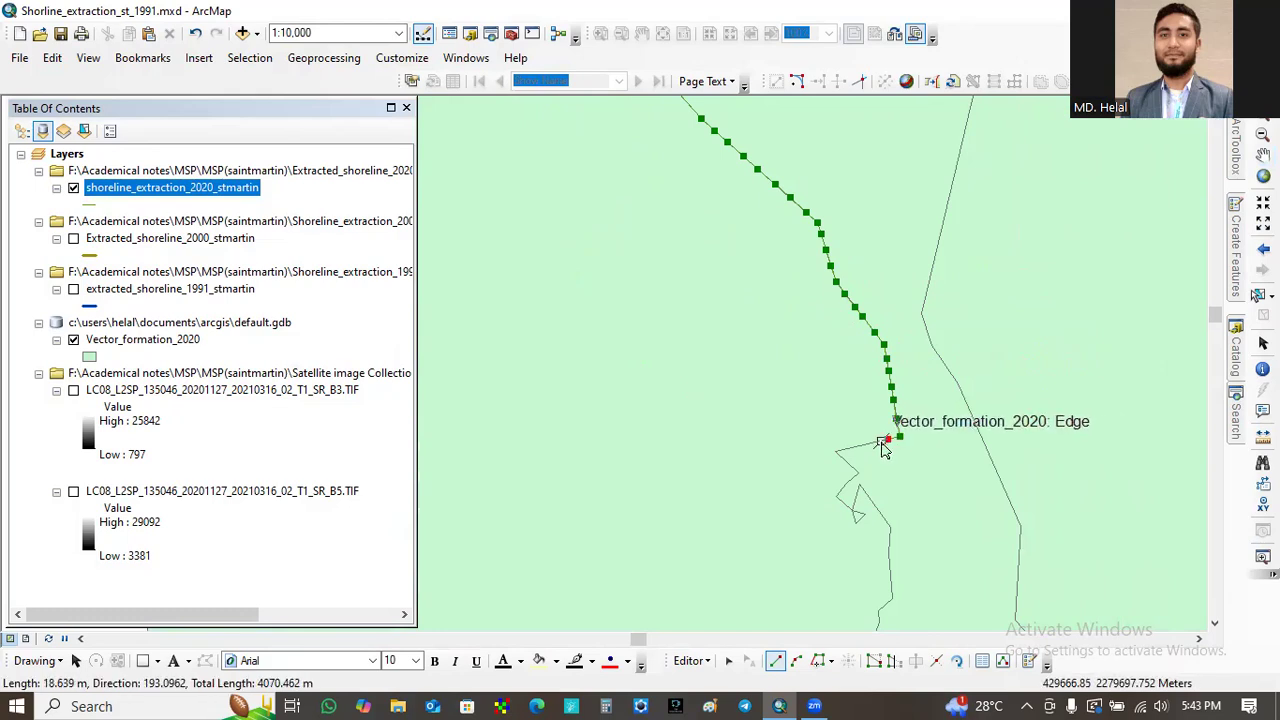
left_click(878, 441)
left_click(865, 444)
left_click(847, 448)
left_click(835, 452)
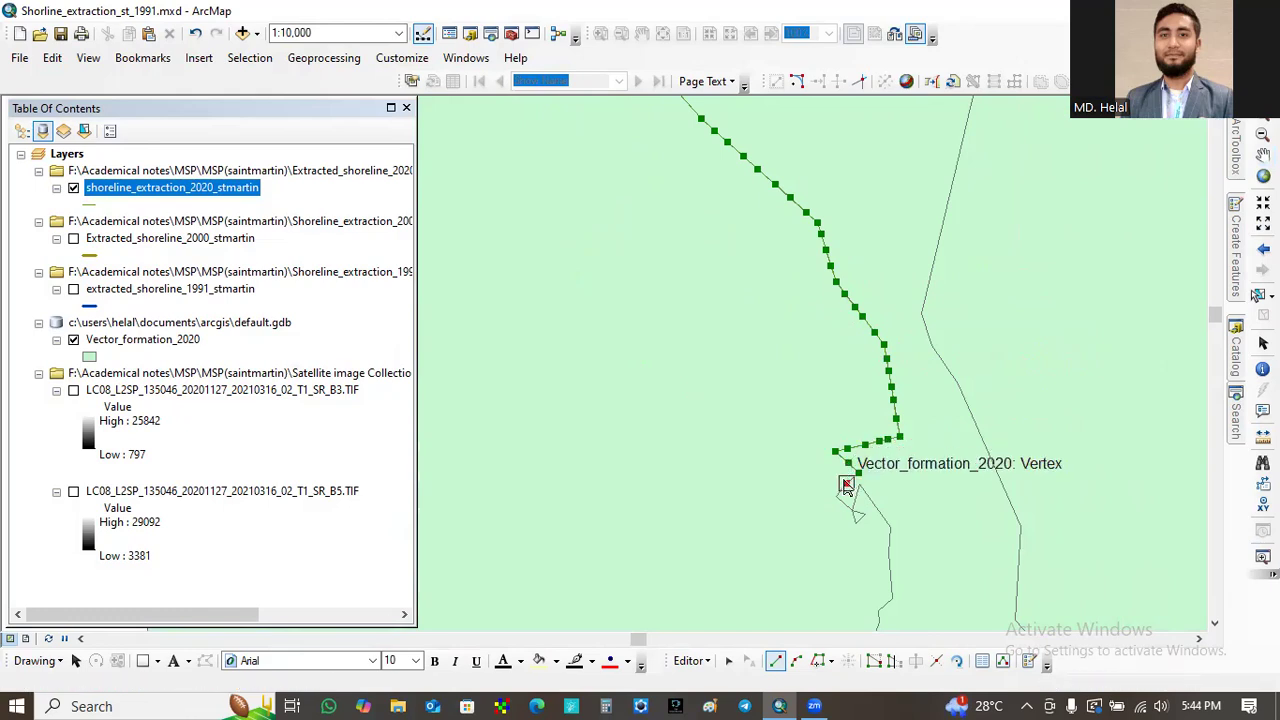
- Trace the small zigzag loop below the spur and continue southeast to the bend where the edge turns south
left_click(849, 487)
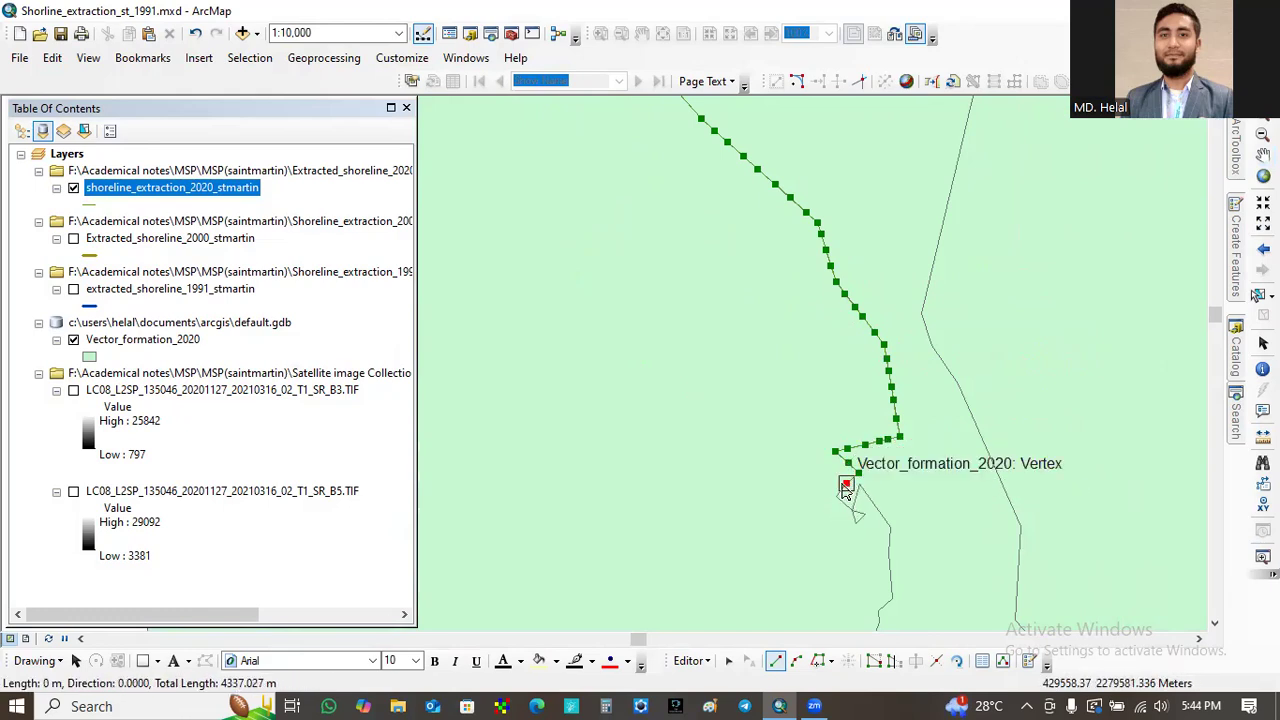
left_click(837, 495)
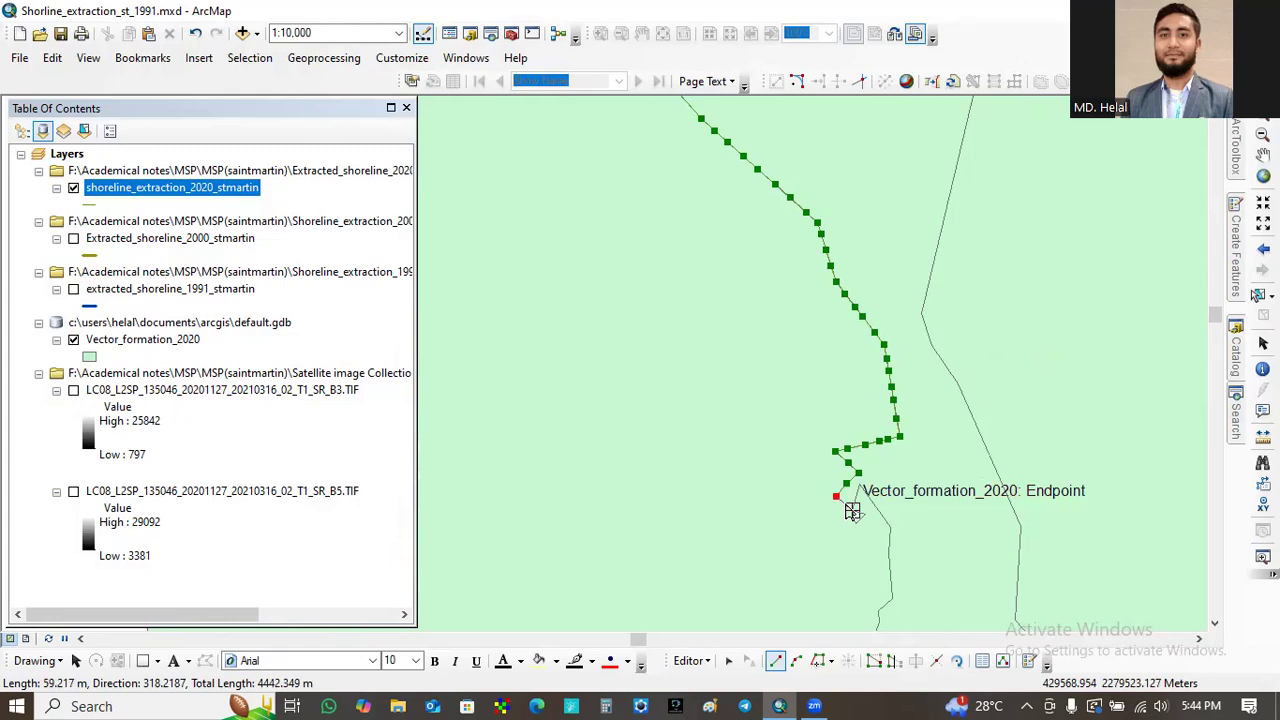
left_click(851, 510)
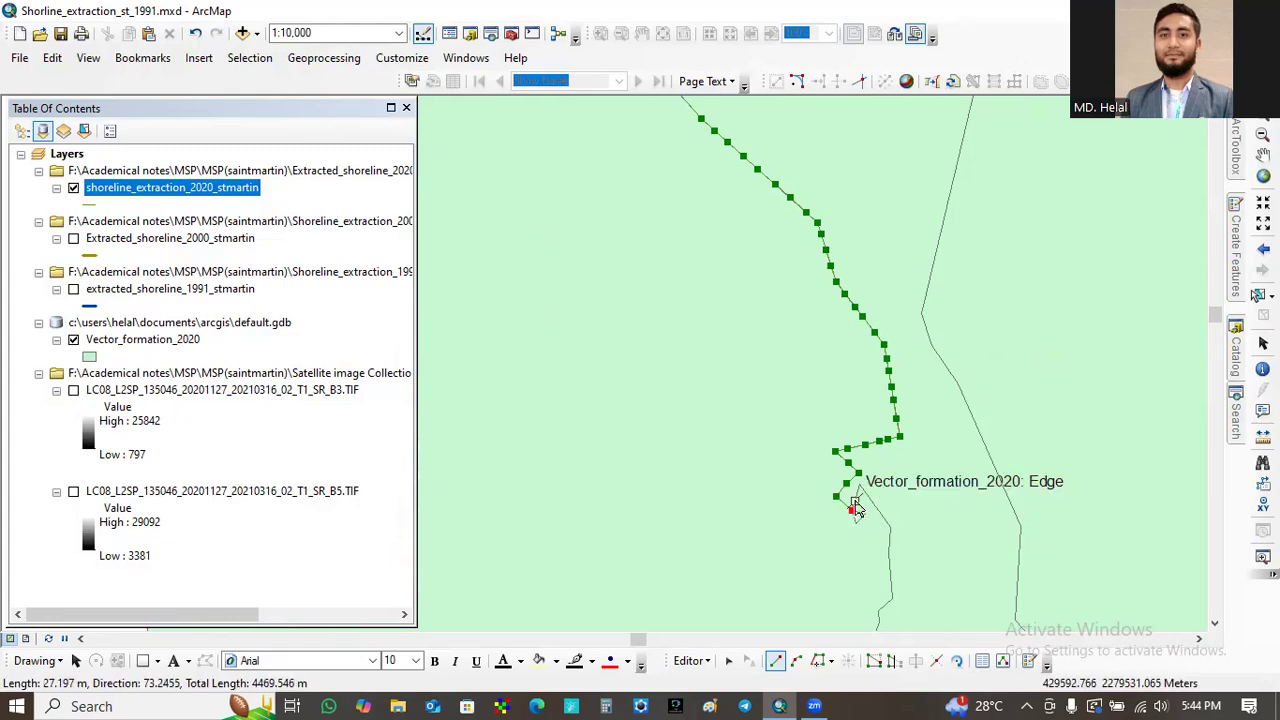
left_click(858, 487)
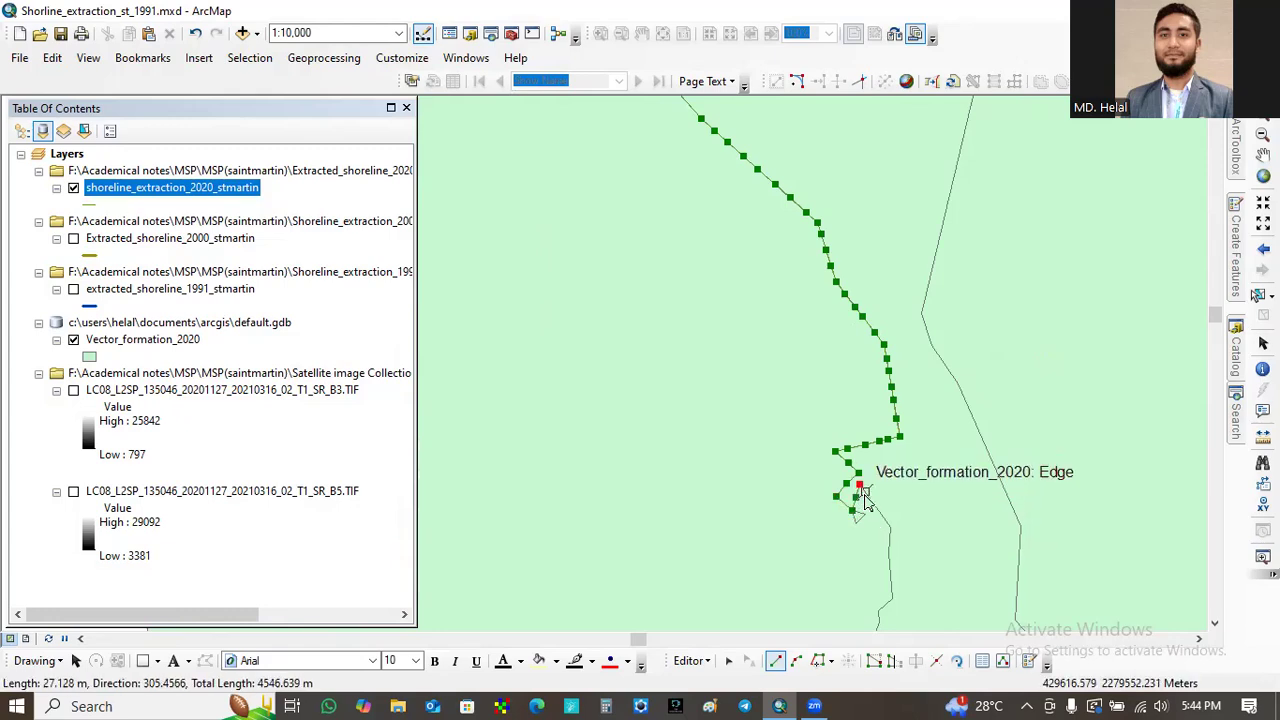
left_click(868, 496)
left_click(876, 507)
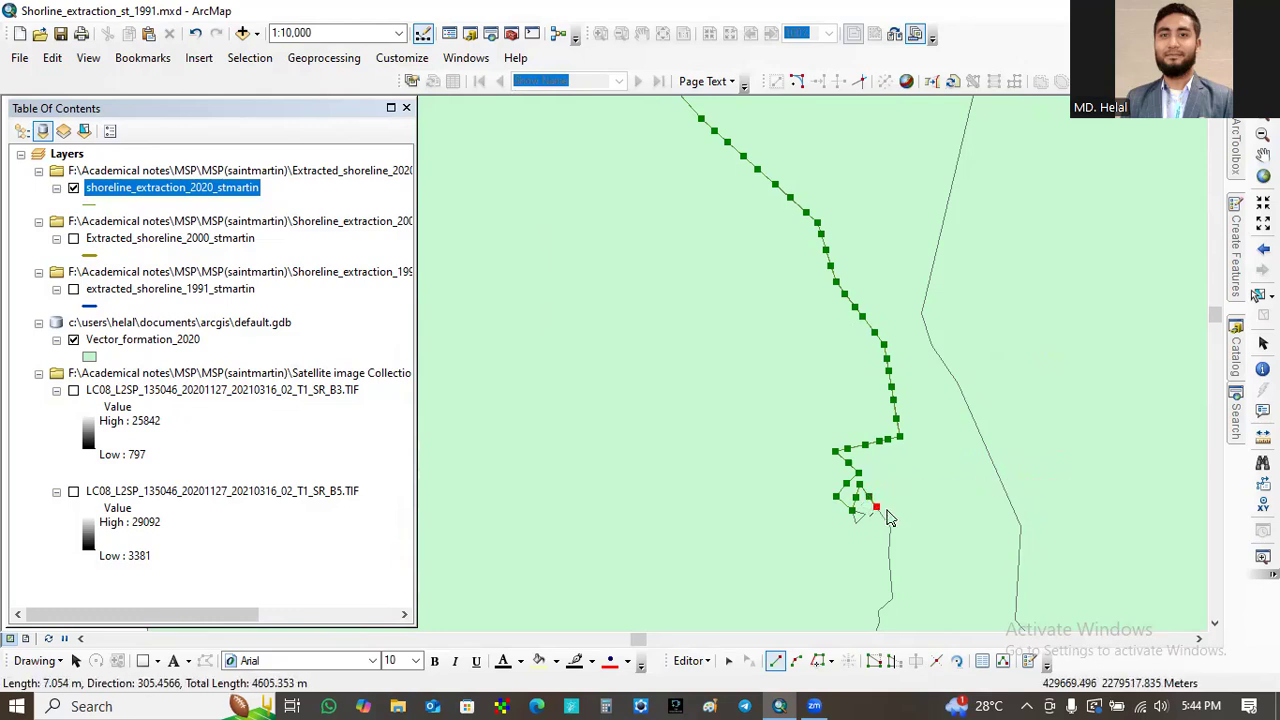
left_click(885, 519)
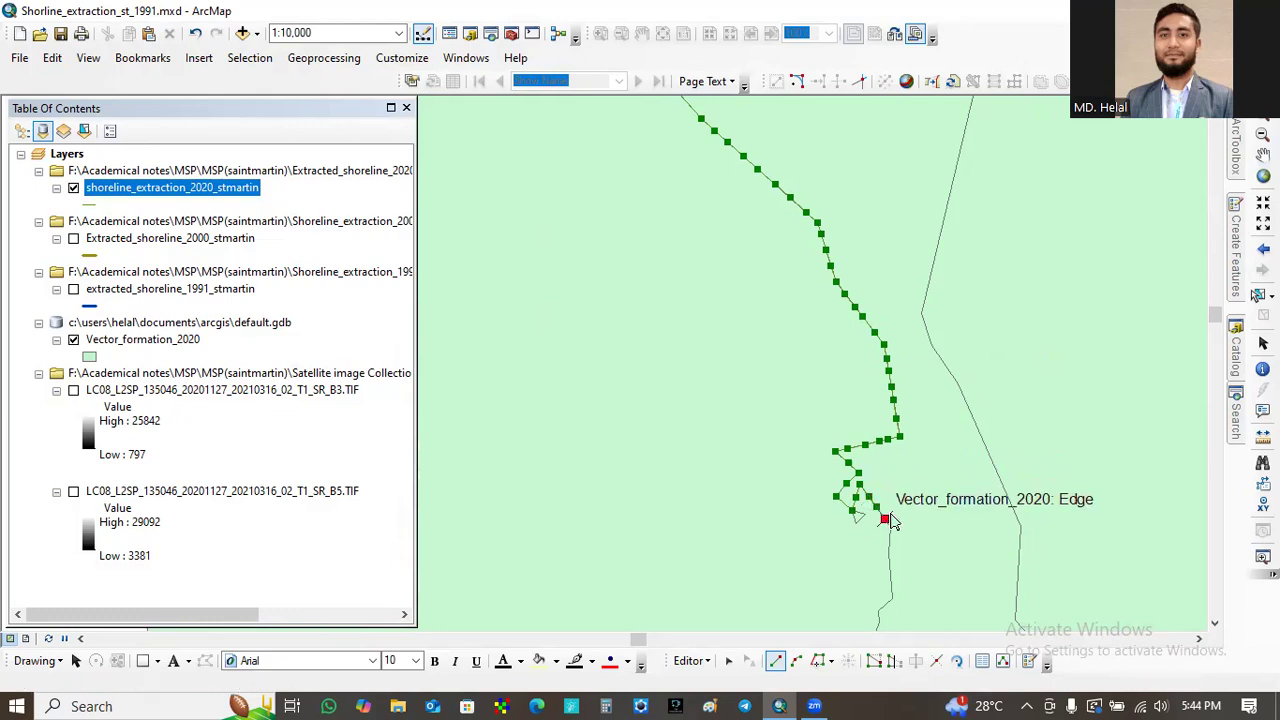
left_click(890, 527)
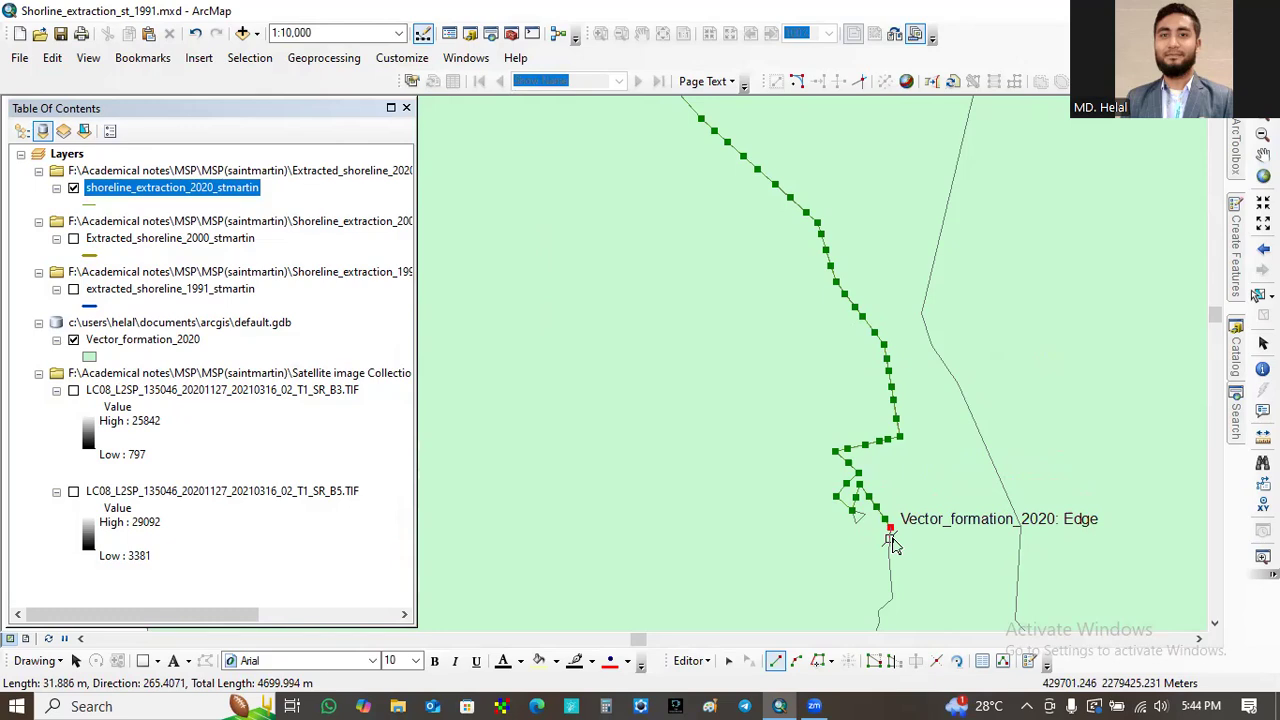
- Continue the shoreline line south from the bend and around the small southwestward notch to the lower limit of the visible outline
left_click(890, 541)
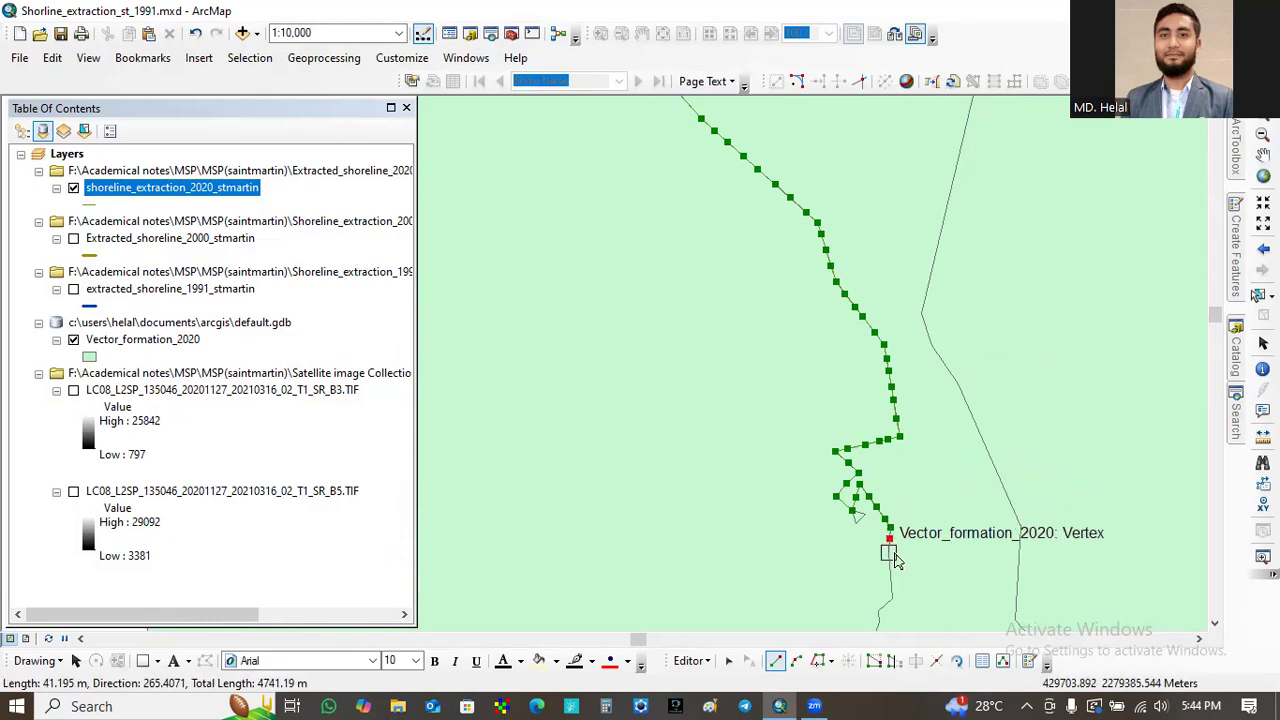
left_click(890, 565)
left_click(890, 575)
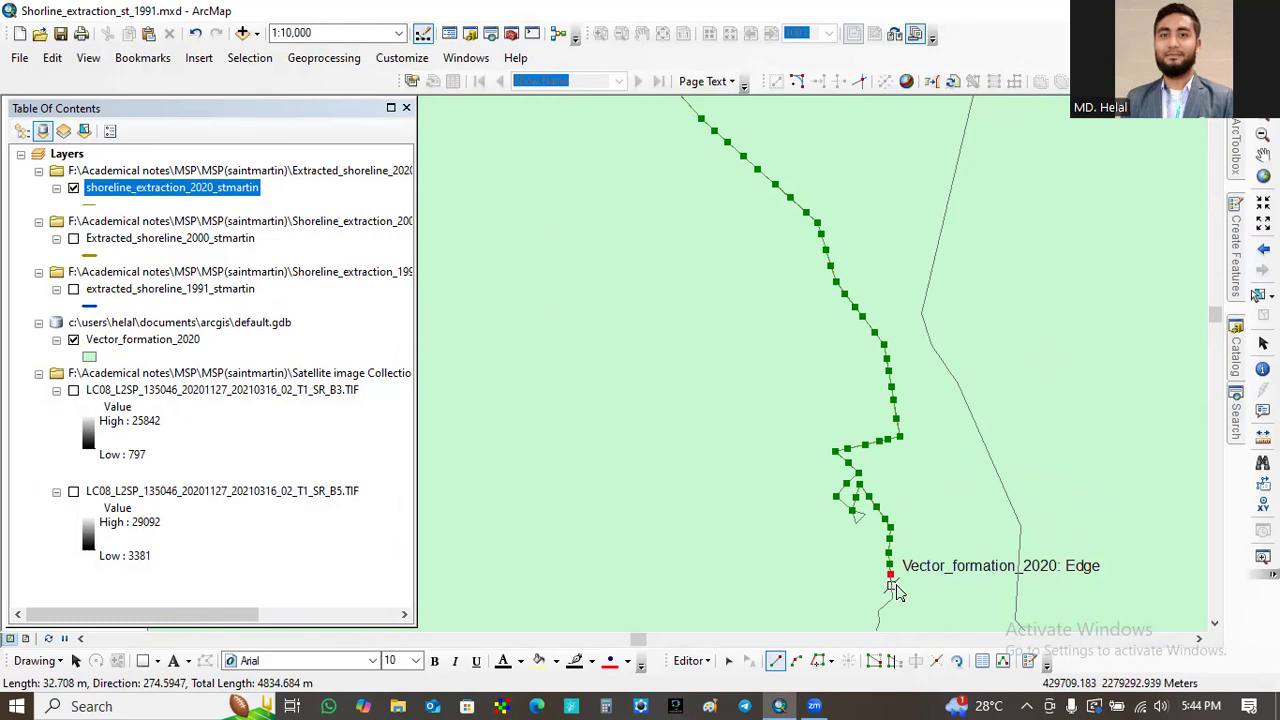
left_click(895, 595)
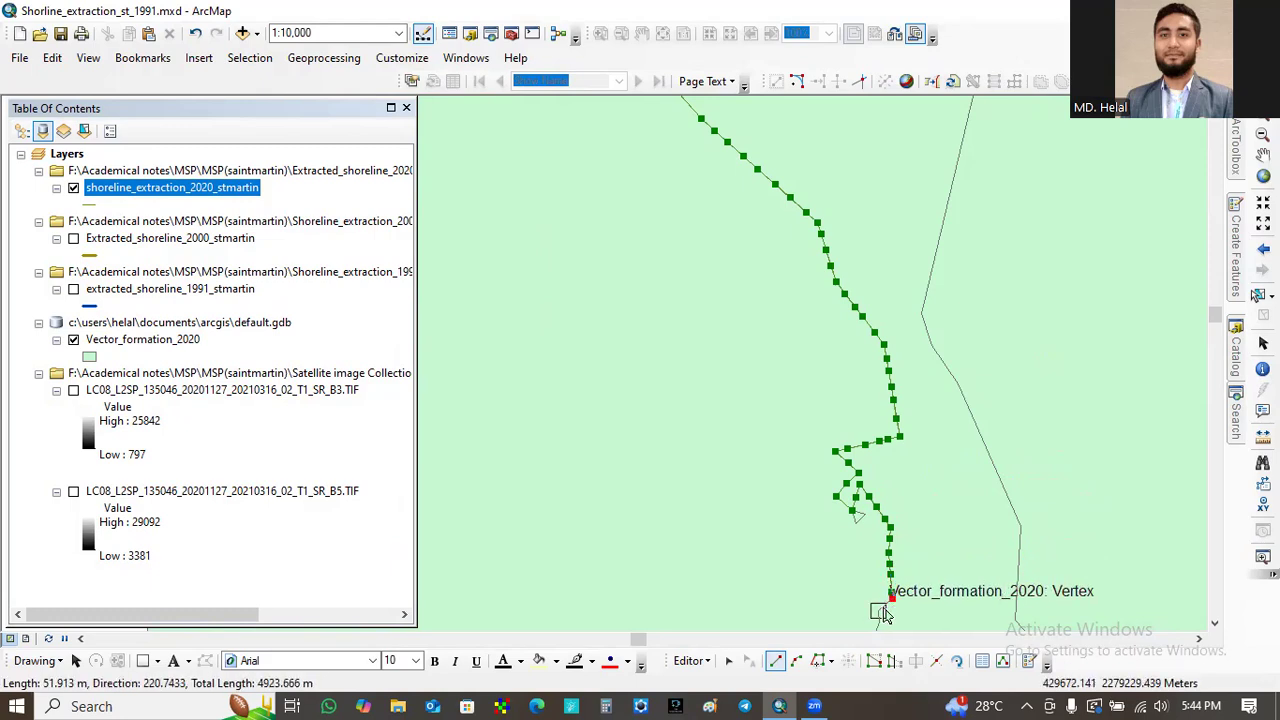
left_click(879, 620)
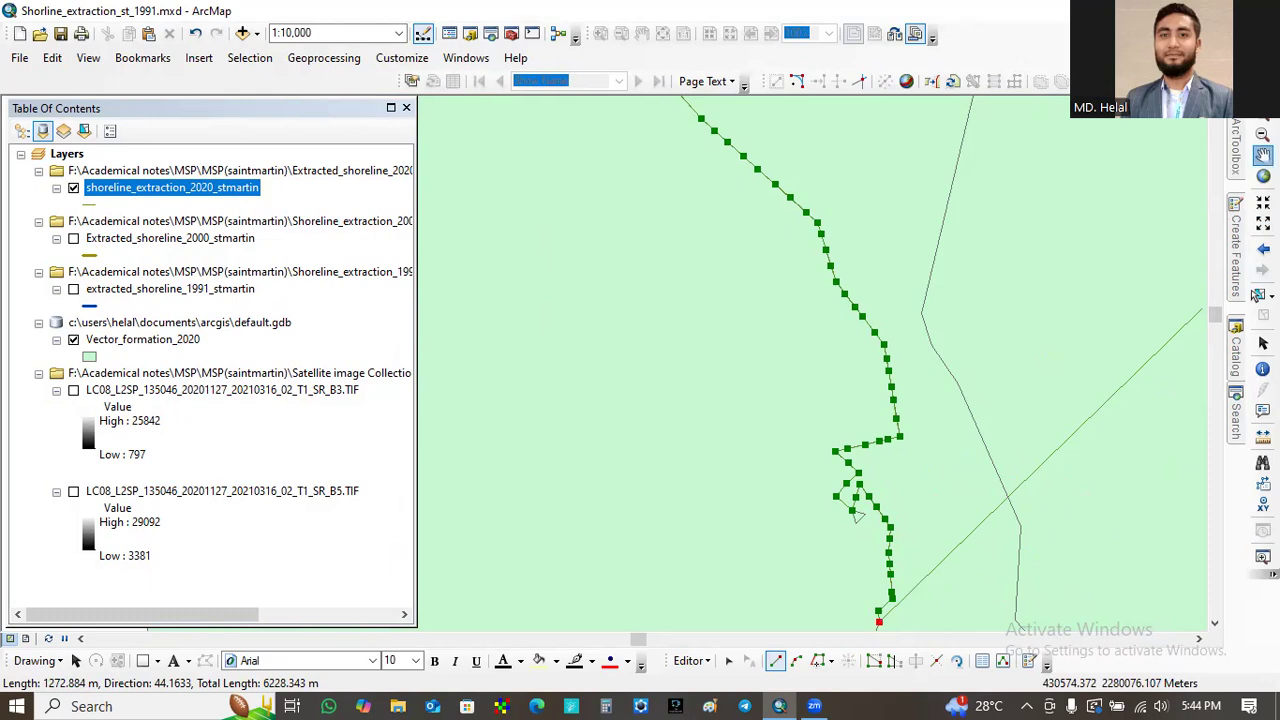
- Resume the line with the Line construction tool and trace the edge southwest to the corner, following it southeast to the next bend
left_click(1263, 155)
mouse_move(950, 511)
left_mouse_down()
mouse_move(963, 334)
mouse_move(917, 214)
left_mouse_up()
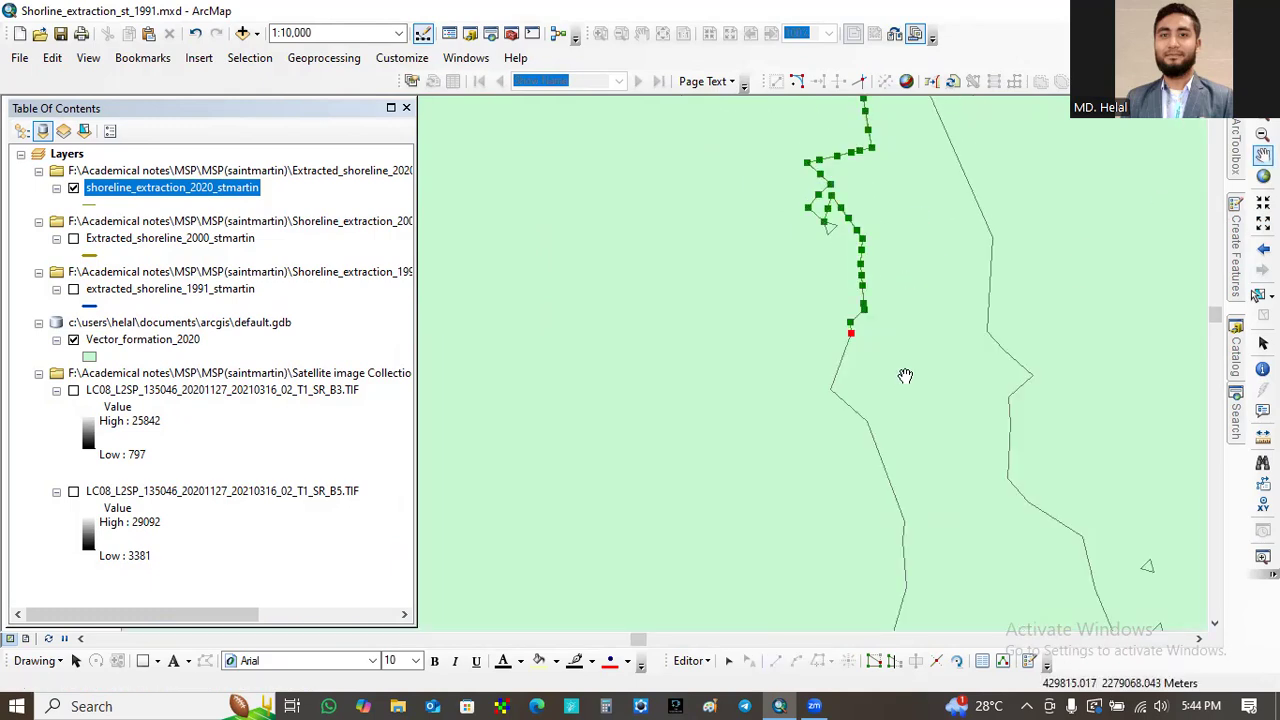
left_click(1238, 263)
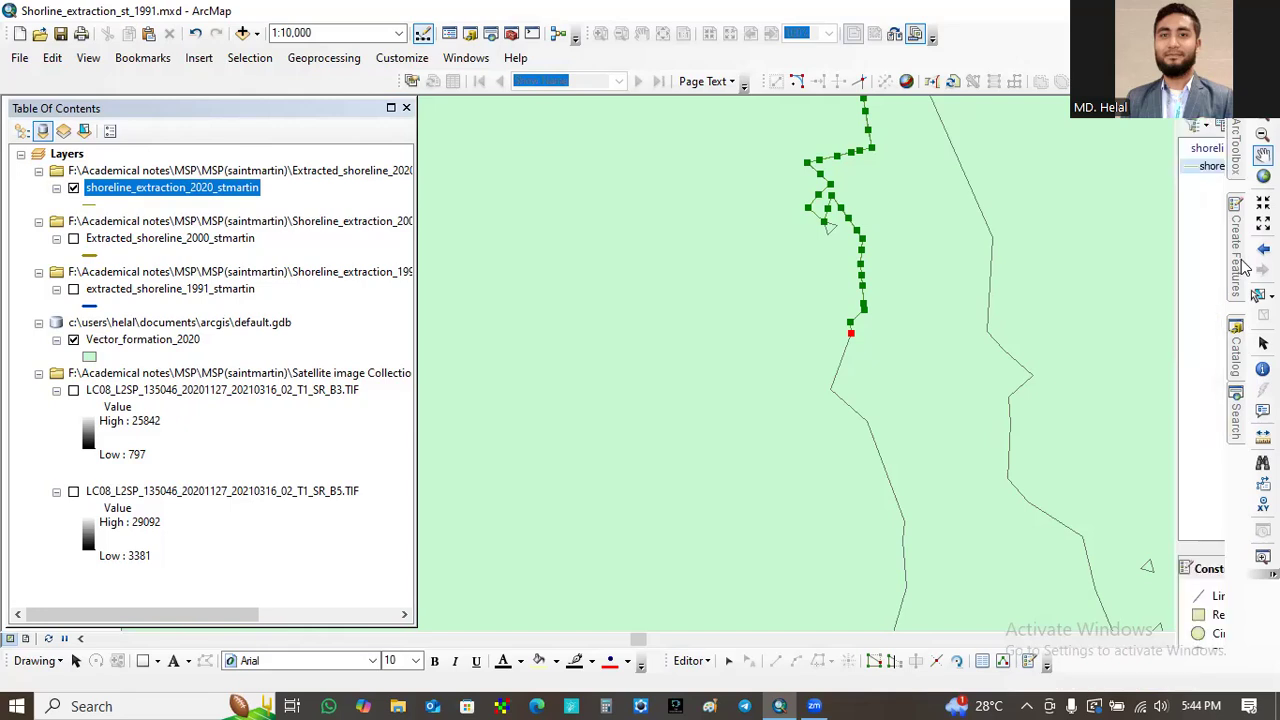
left_click(1019, 595)
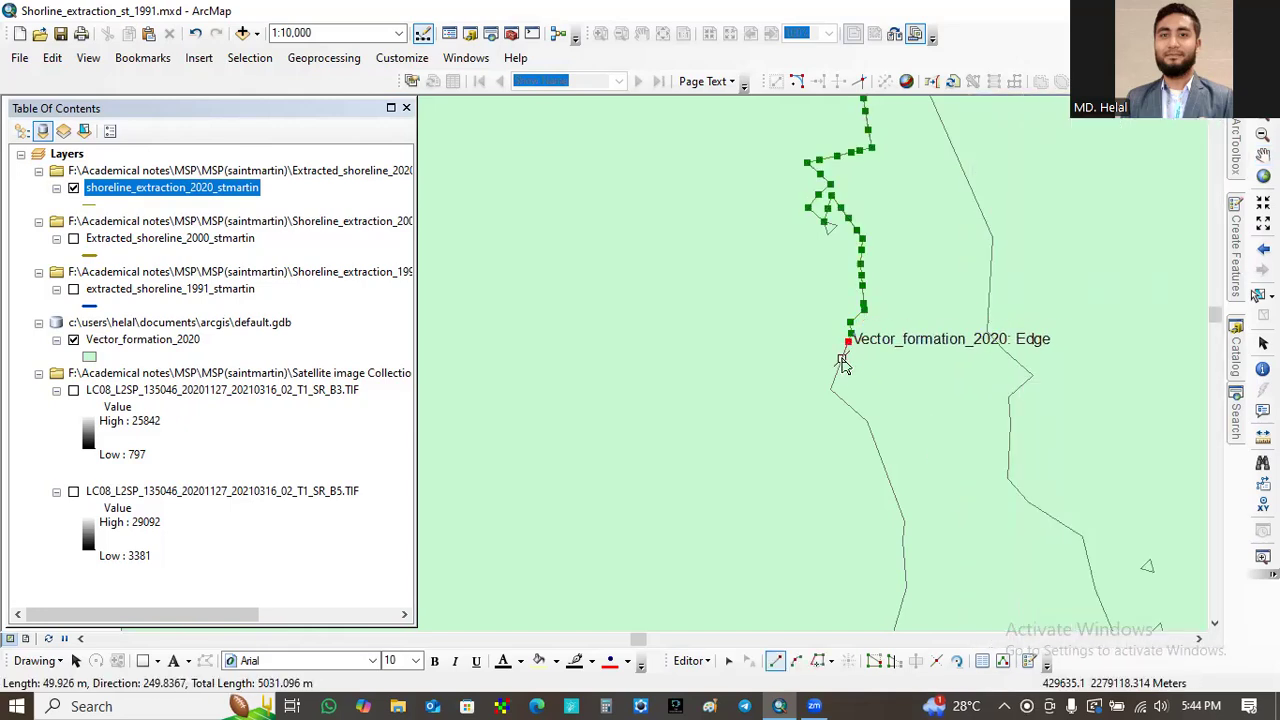
left_click(841, 359)
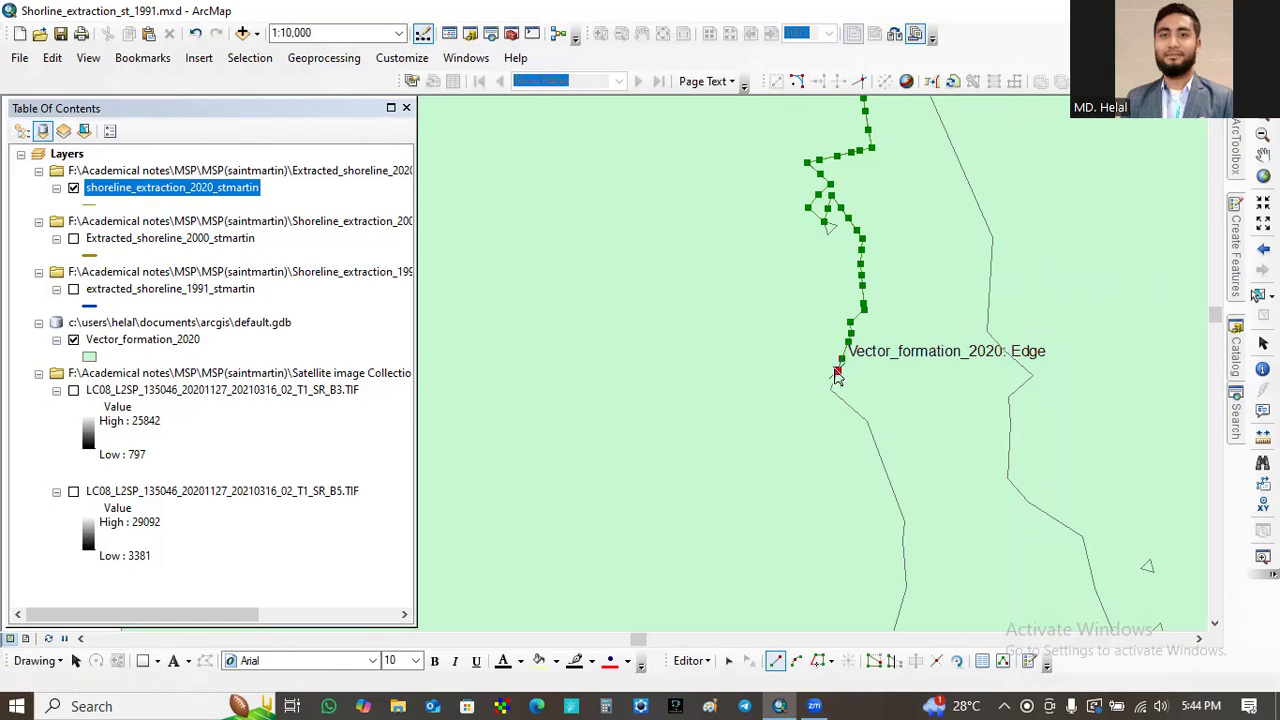
left_click(830, 389)
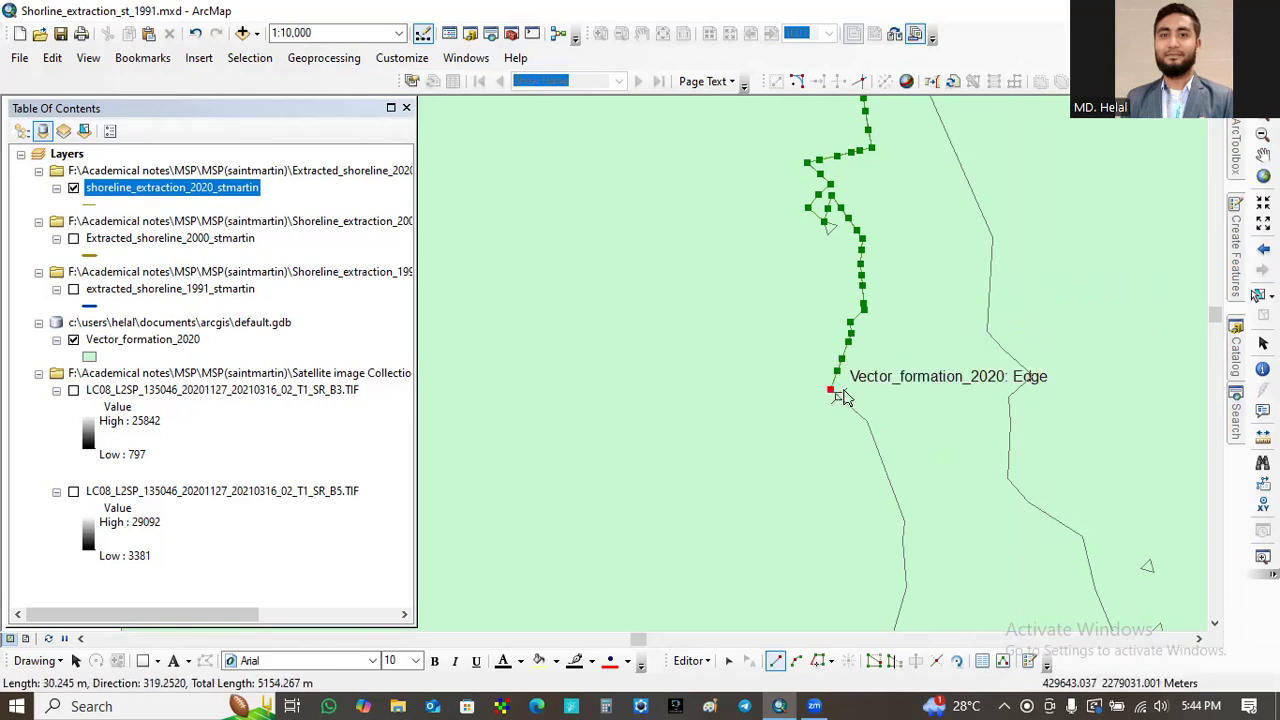
left_click(840, 397)
left_click(851, 407)
left_click(866, 416)
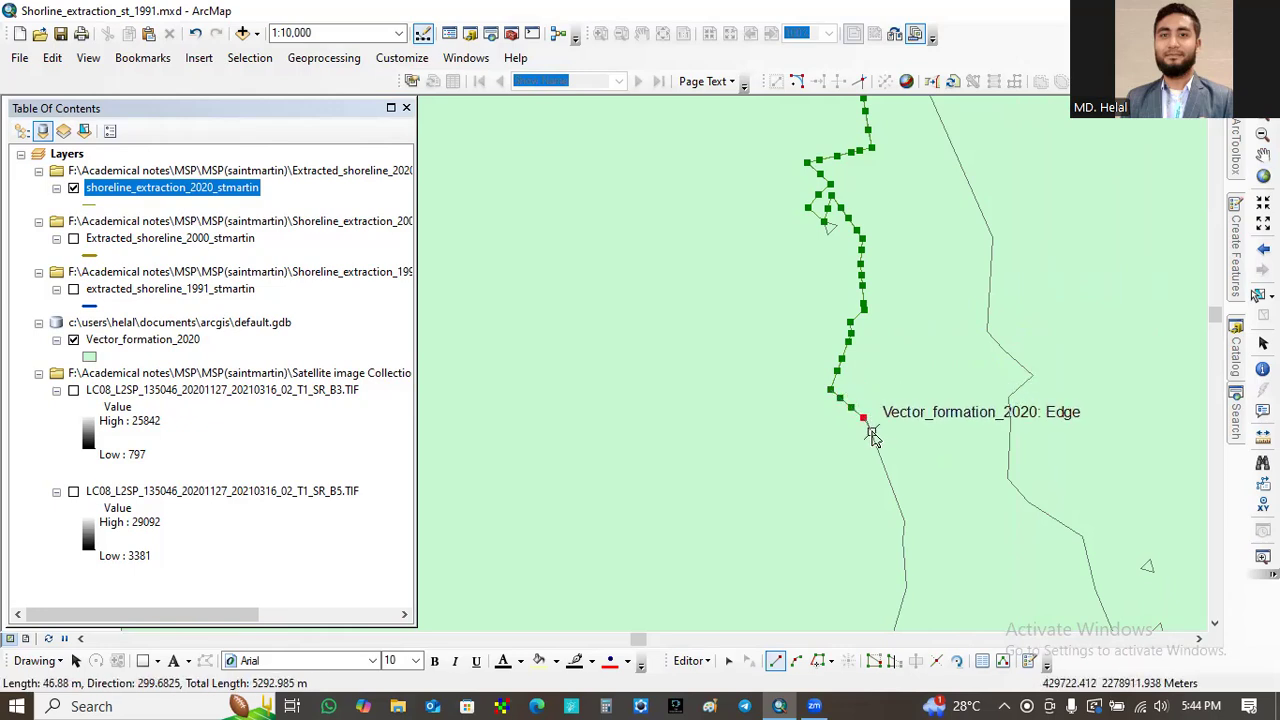
left_click(874, 441)
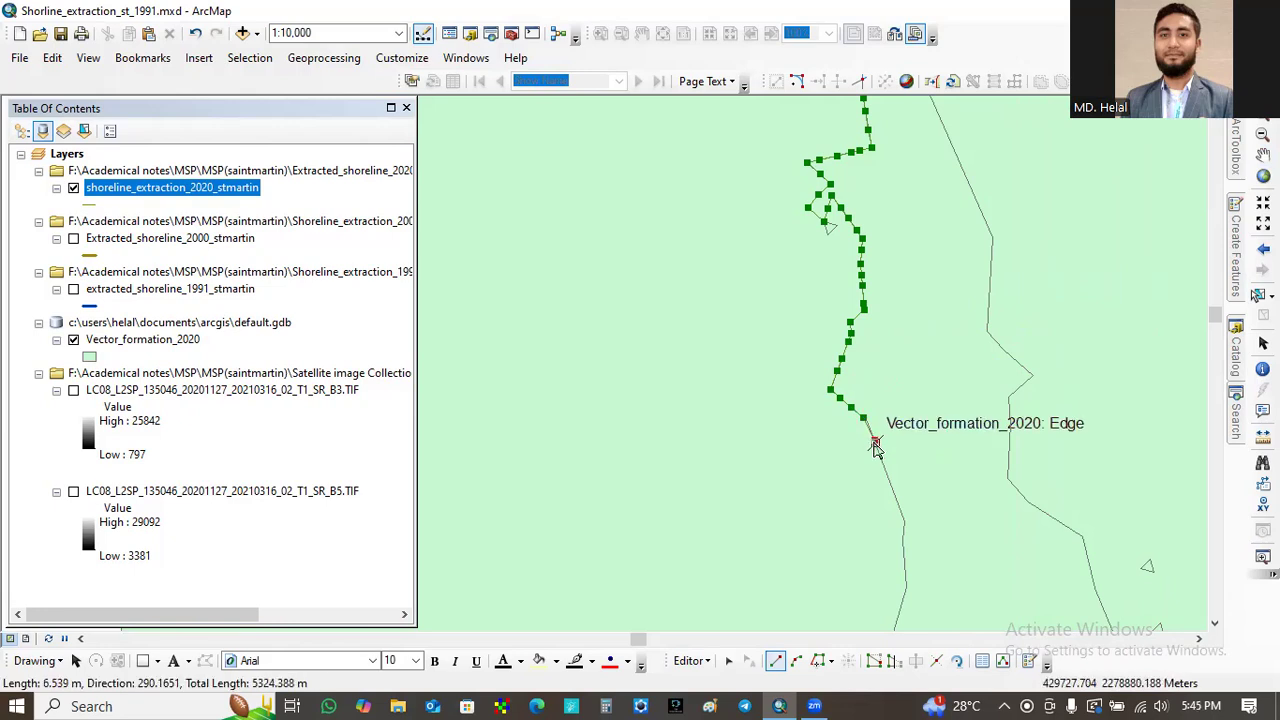
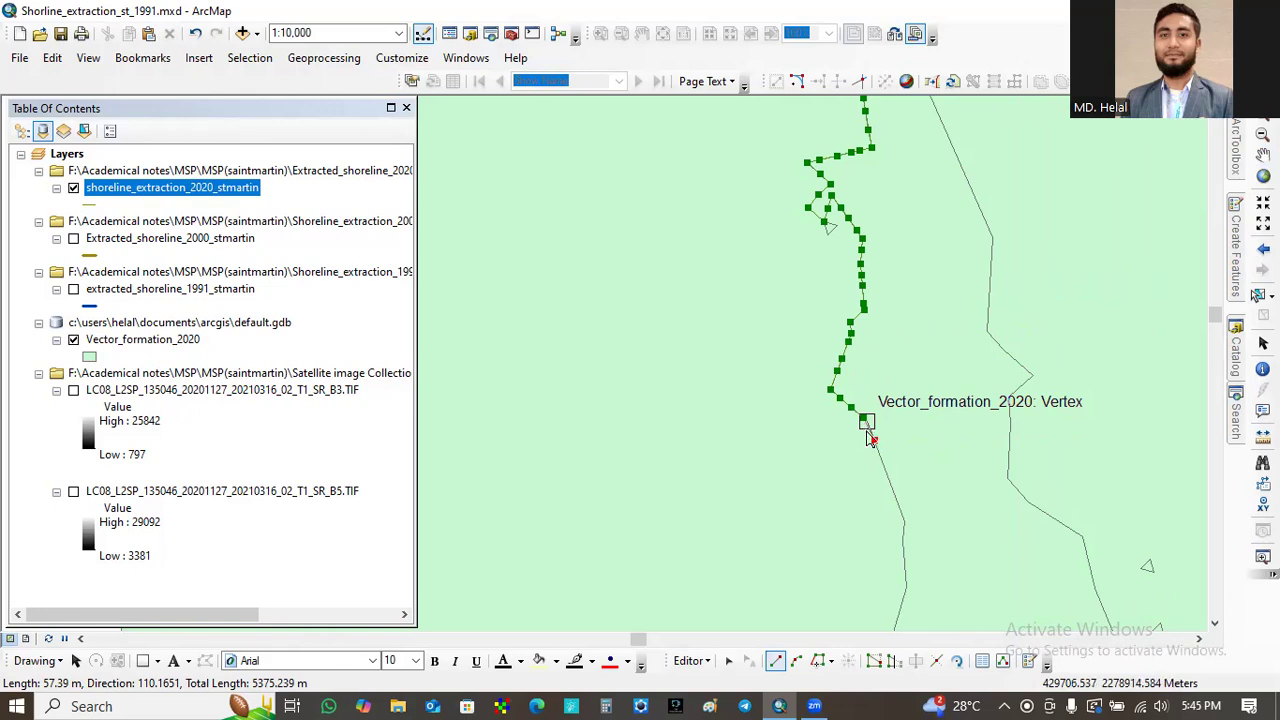
left_click(872, 440)
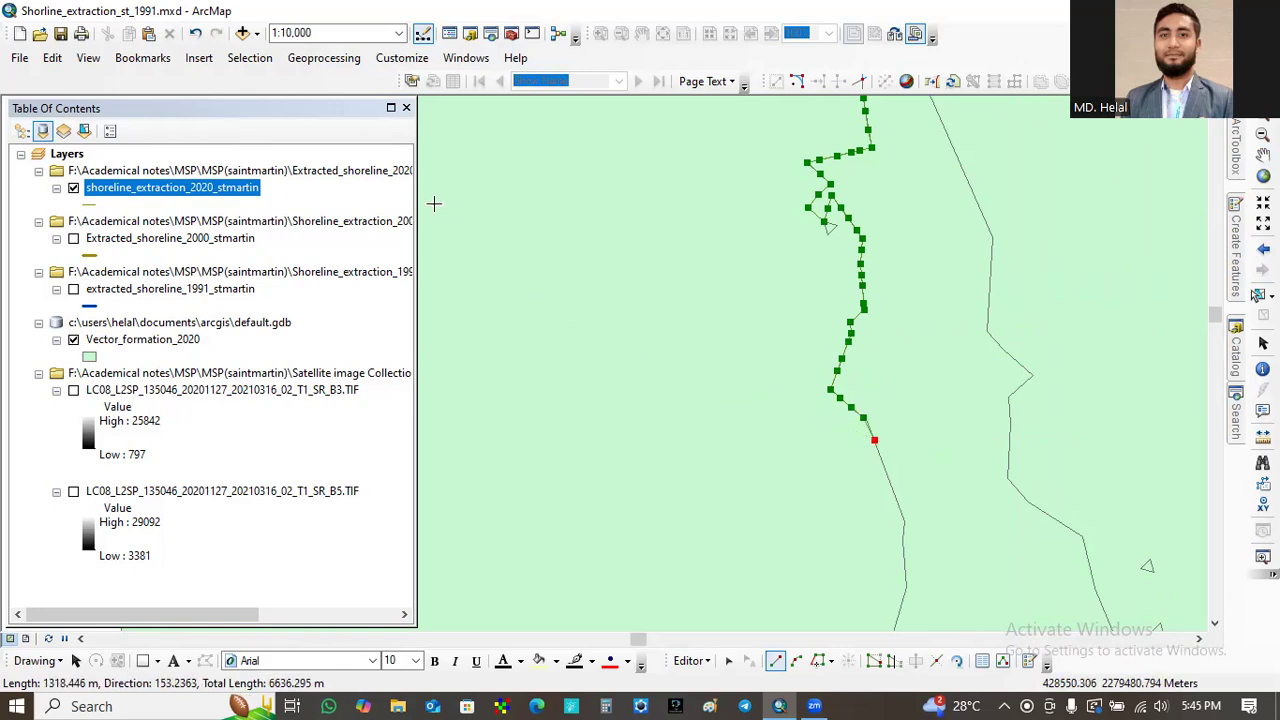
left_click(195, 36)
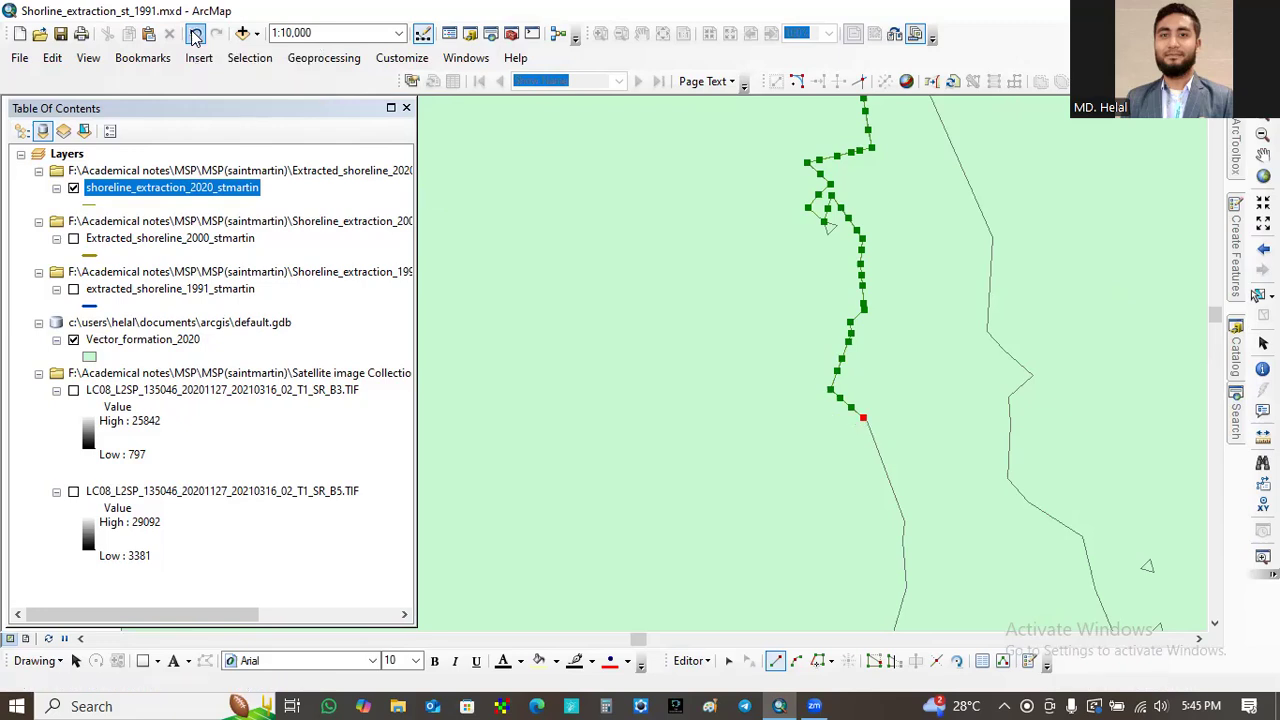
- Trace the western edge southeast along the long straight stretch to the outline vertex where it turns south
left_click(871, 430)
left_click(874, 440)
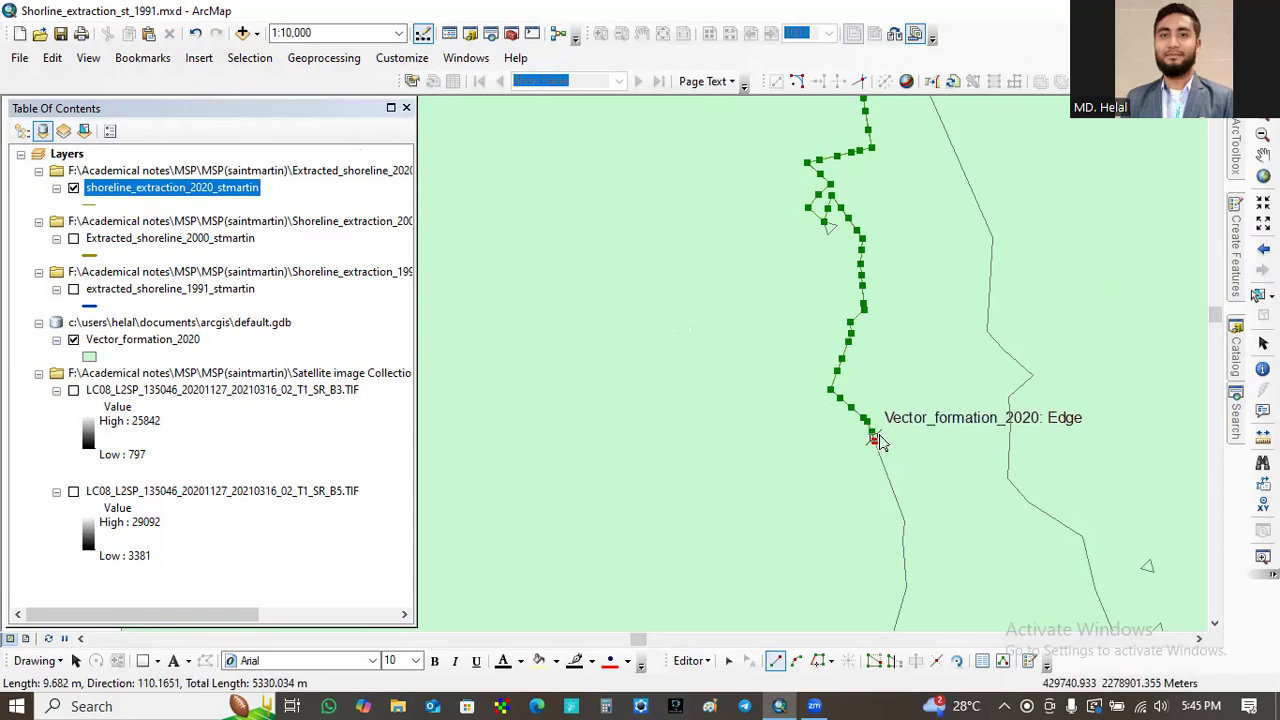
left_click(877, 449)
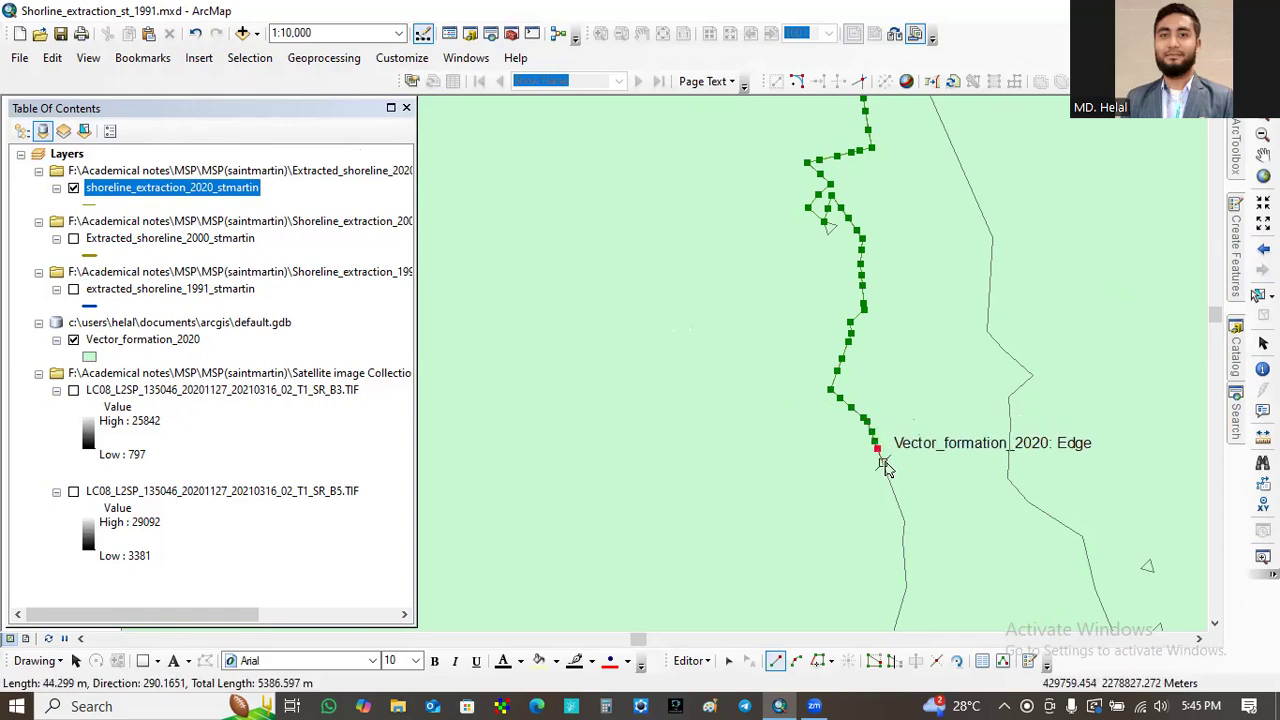
left_click(883, 462)
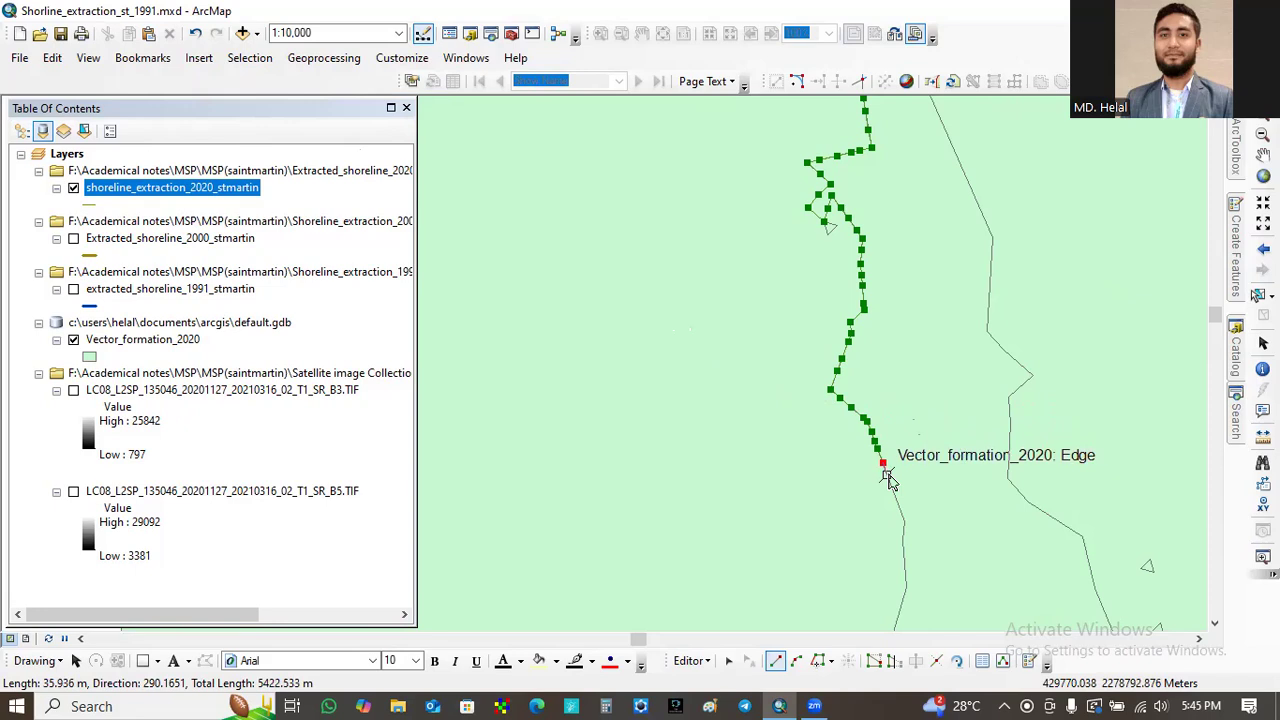
left_click(887, 475)
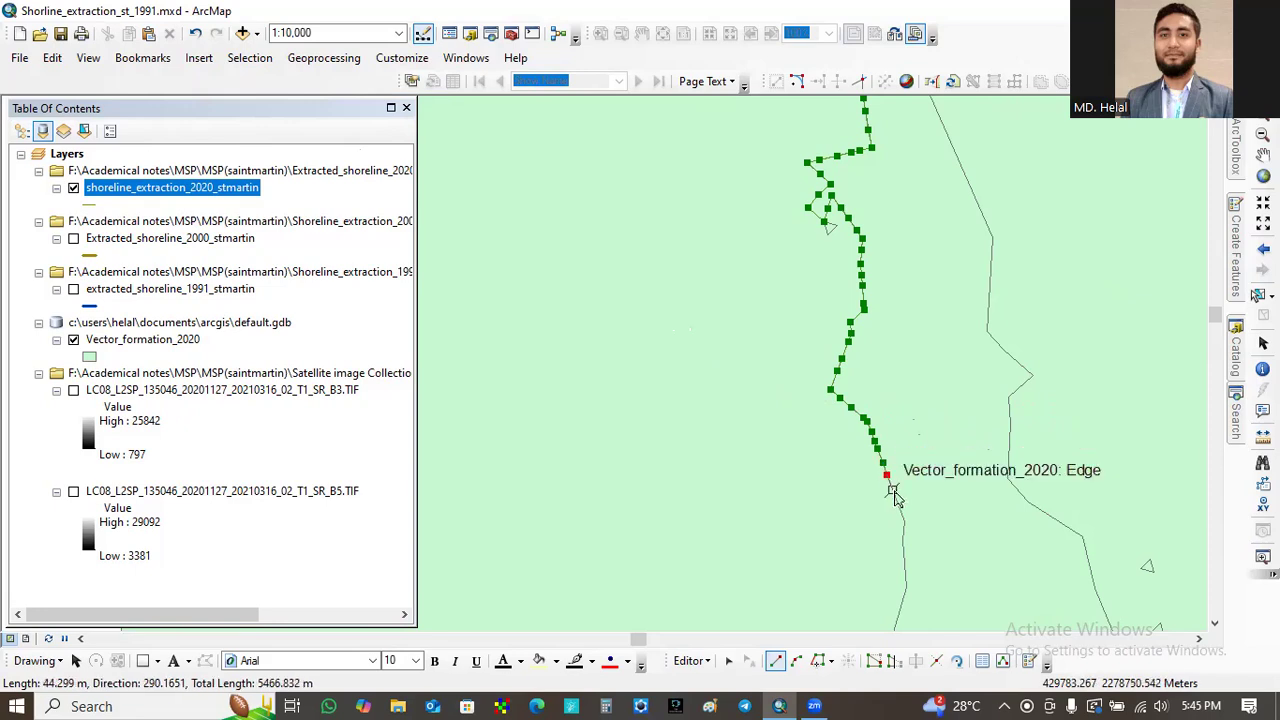
left_click(893, 491)
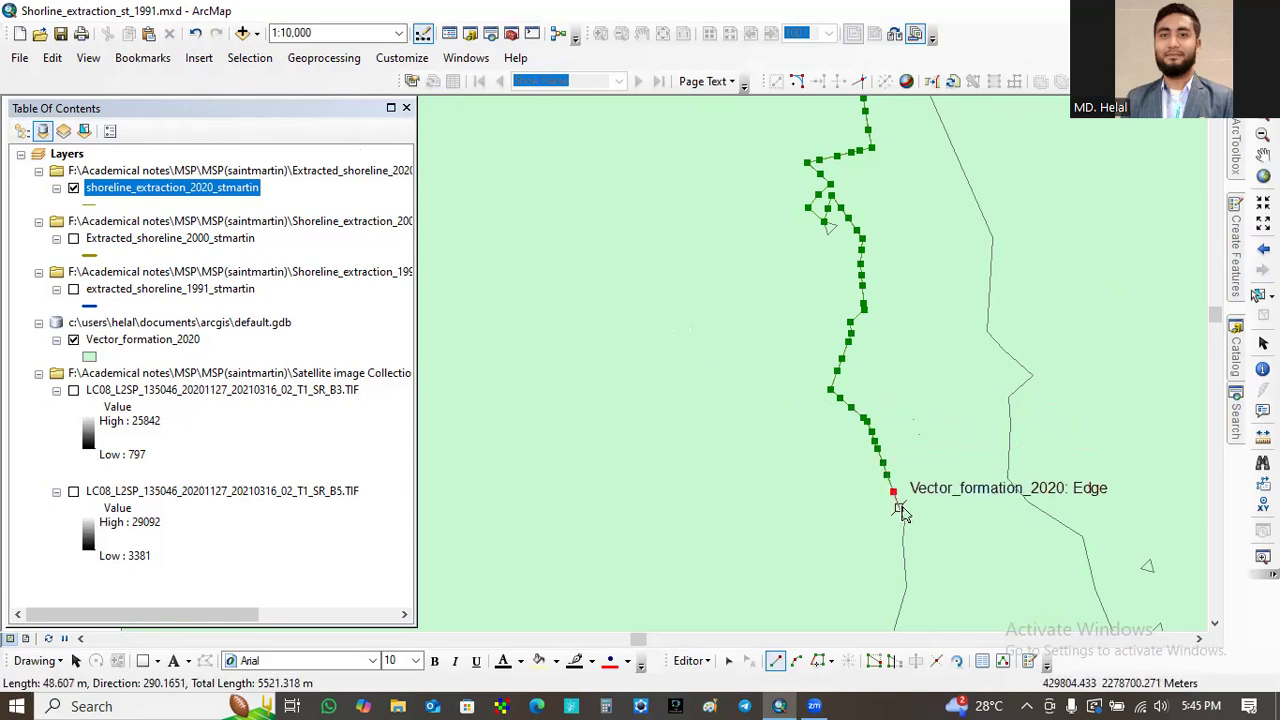
left_click(899, 508)
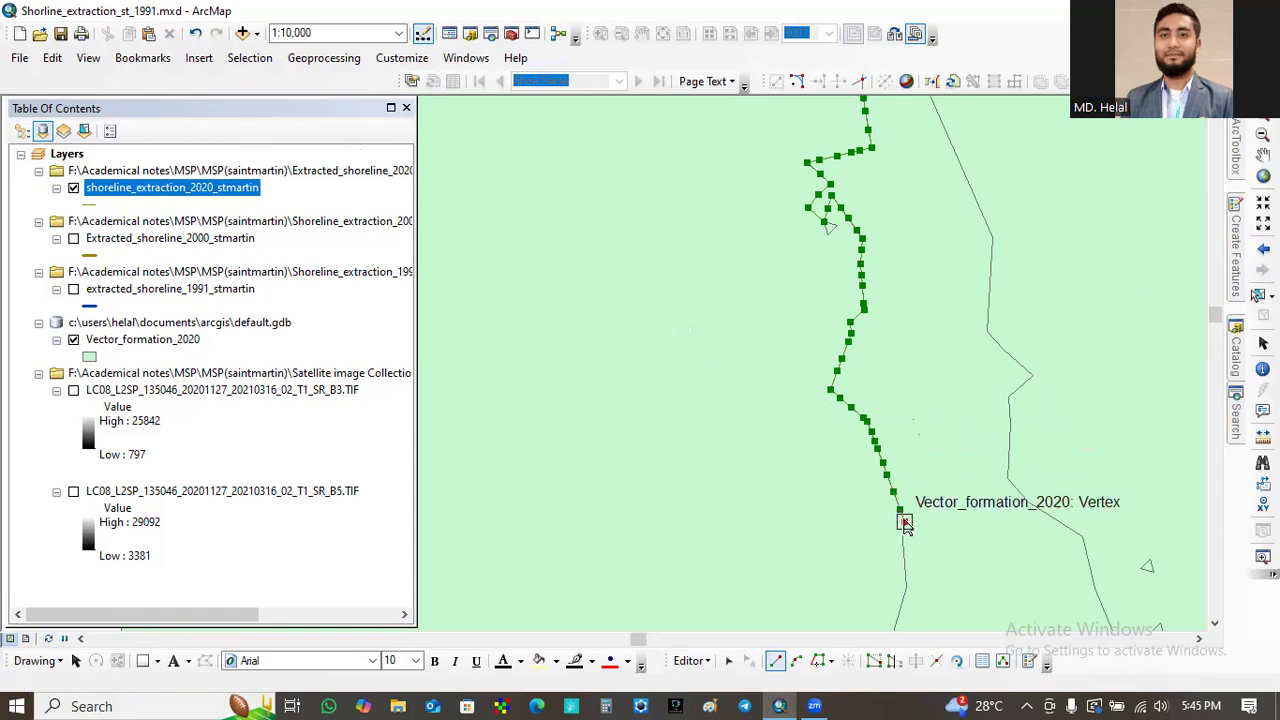
left_click(904, 521)
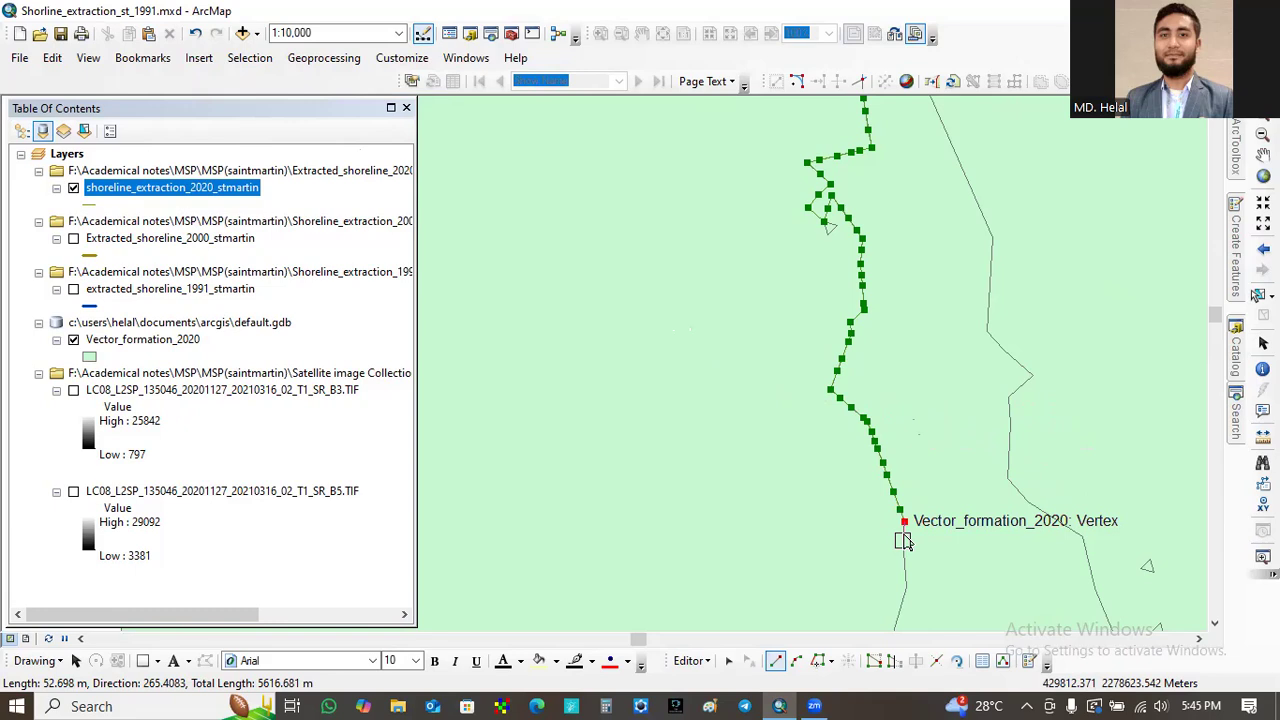
- Continue the shoreline line south past the next bend and slightly southwest to the lower limit of the visible outline
left_click(902, 539)
left_click(905, 556)
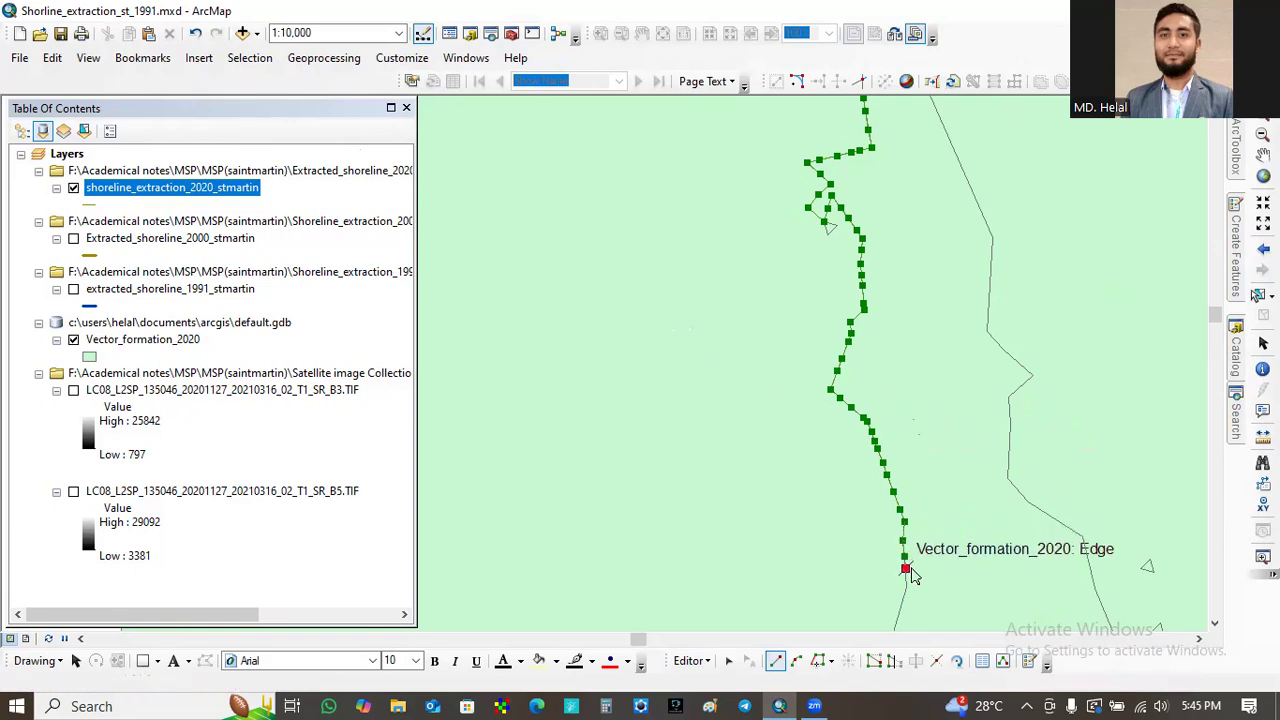
left_click(905, 569)
left_click(906, 587)
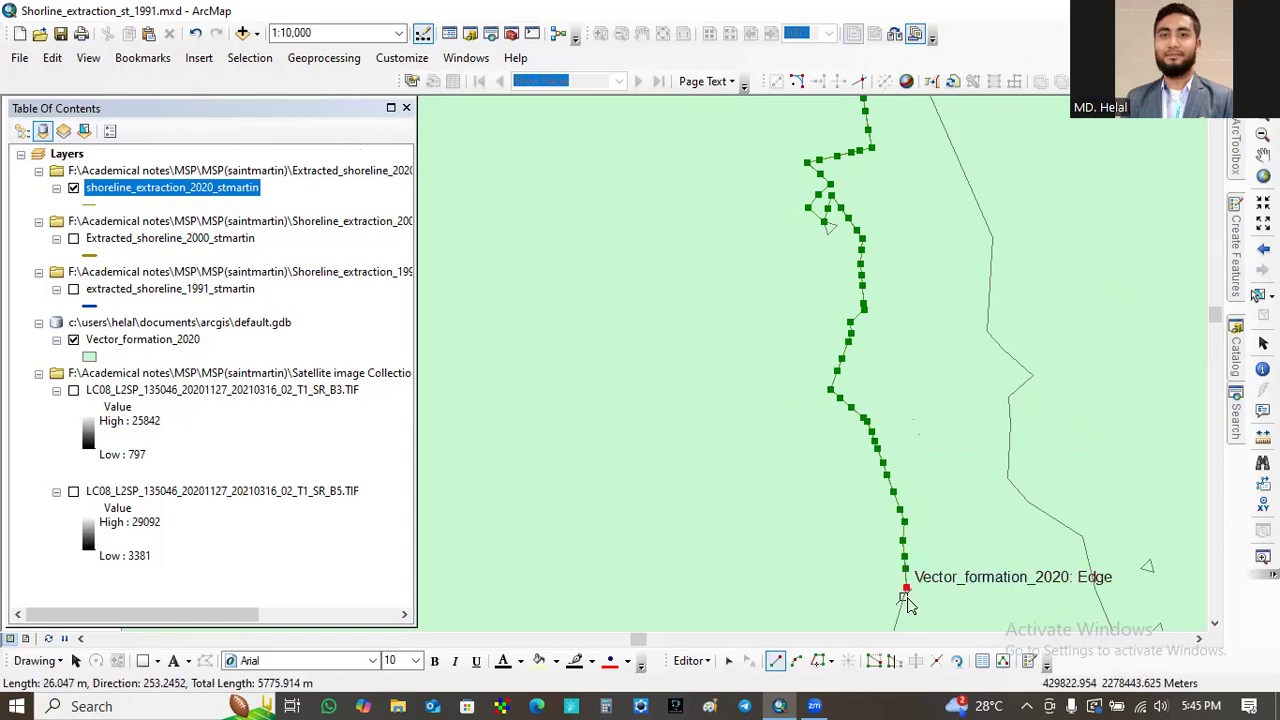
left_click(901, 604)
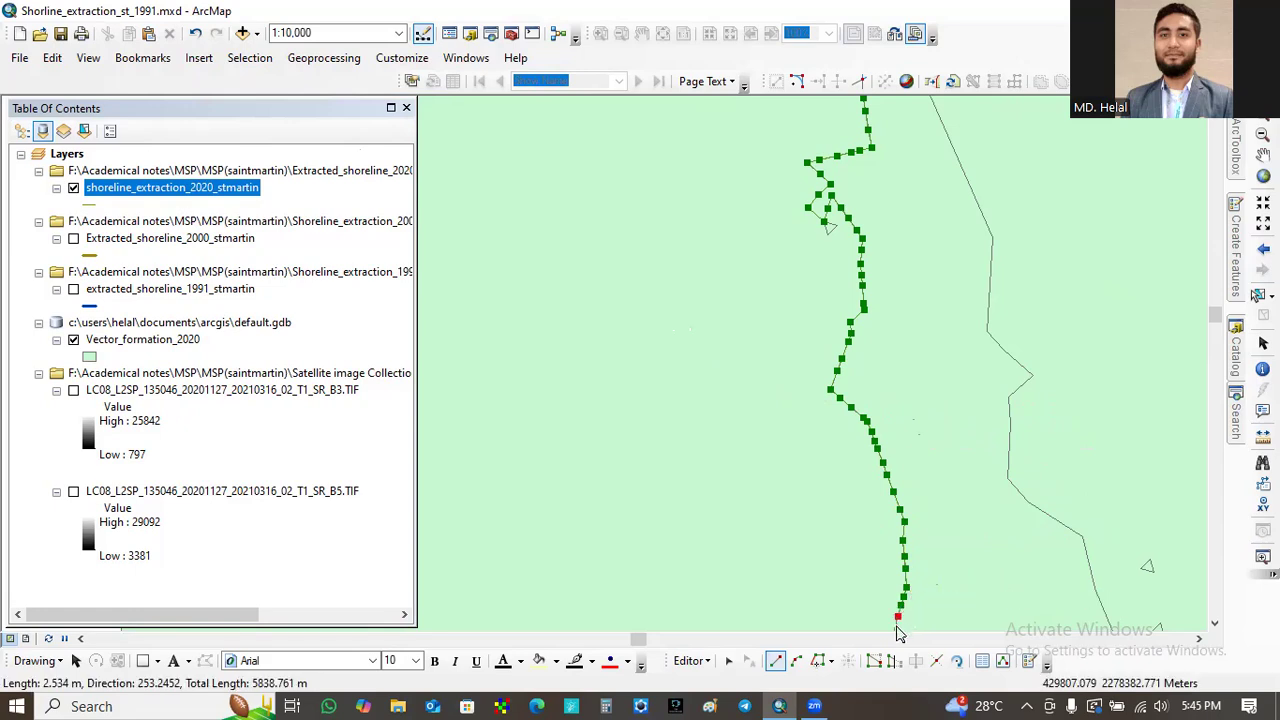
left_click(895, 625)
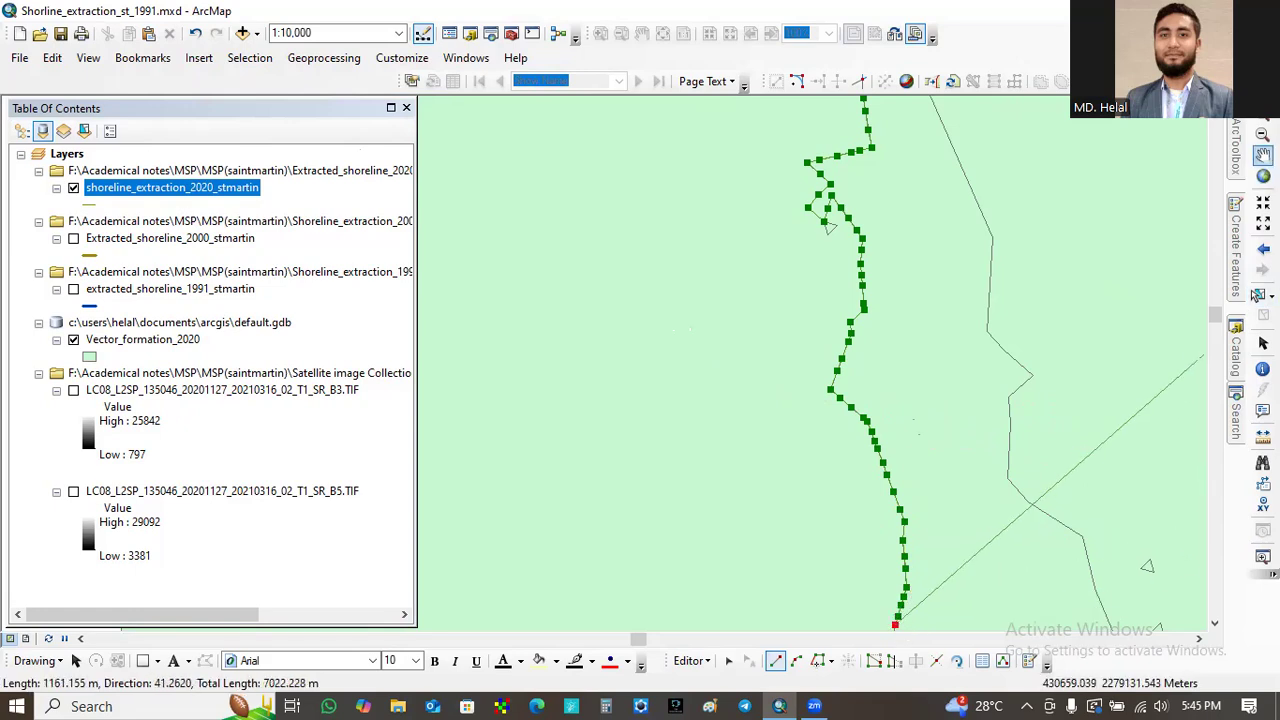
- Resume the line with the Line construction tool and trace the edge southwest to the outline vertex where it turns west
left_click(1263, 155)
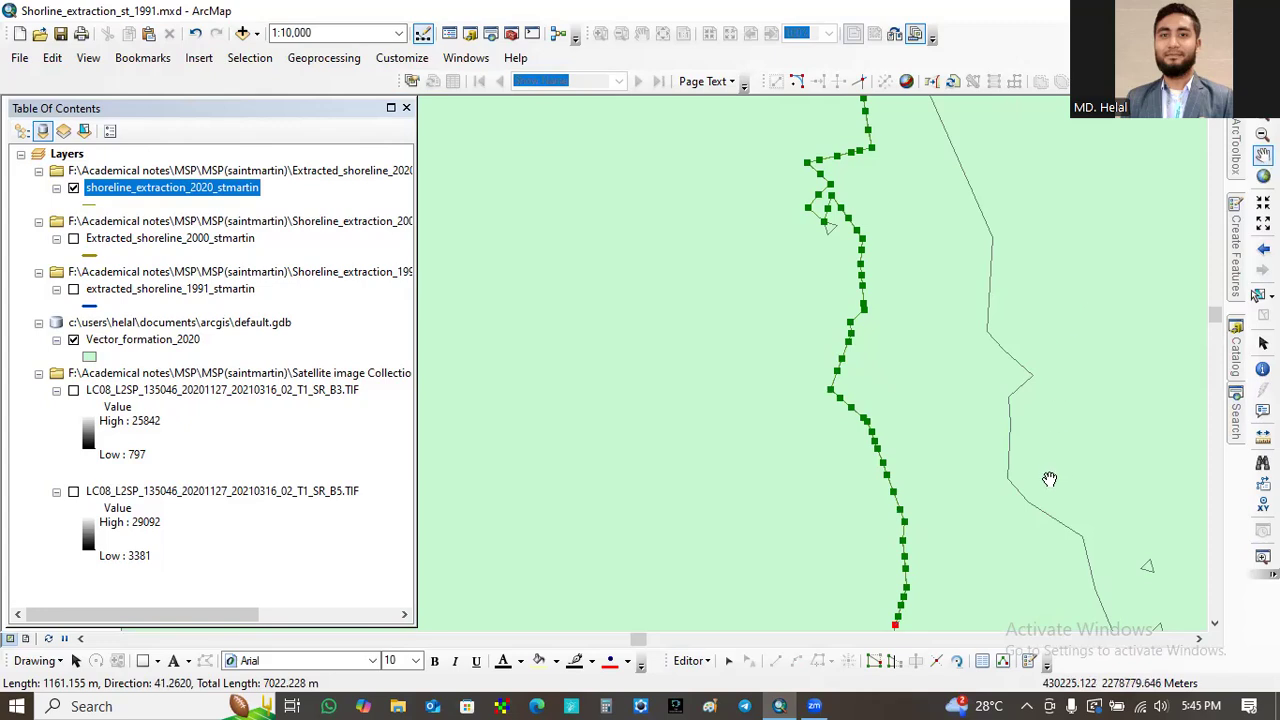
left_click_drag(1054, 480, 1026, 217)
left_click_drag(1040, 400, 1038, 253)
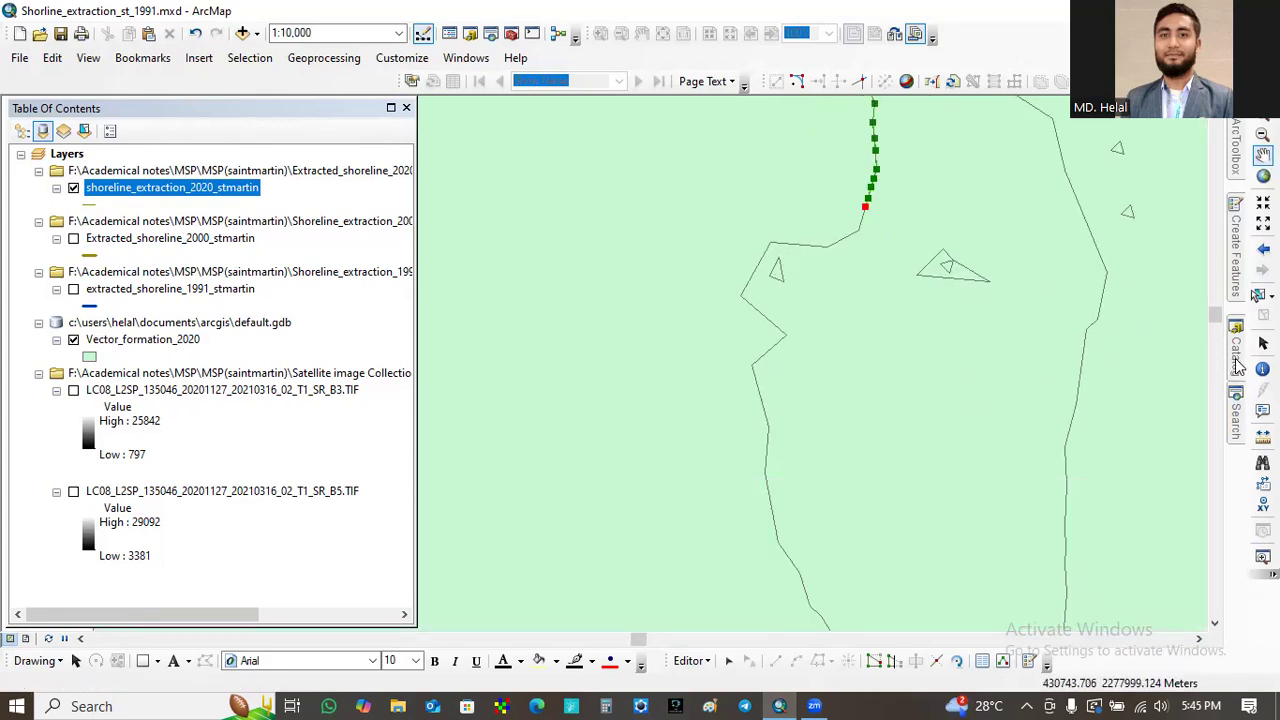
left_click(1241, 284)
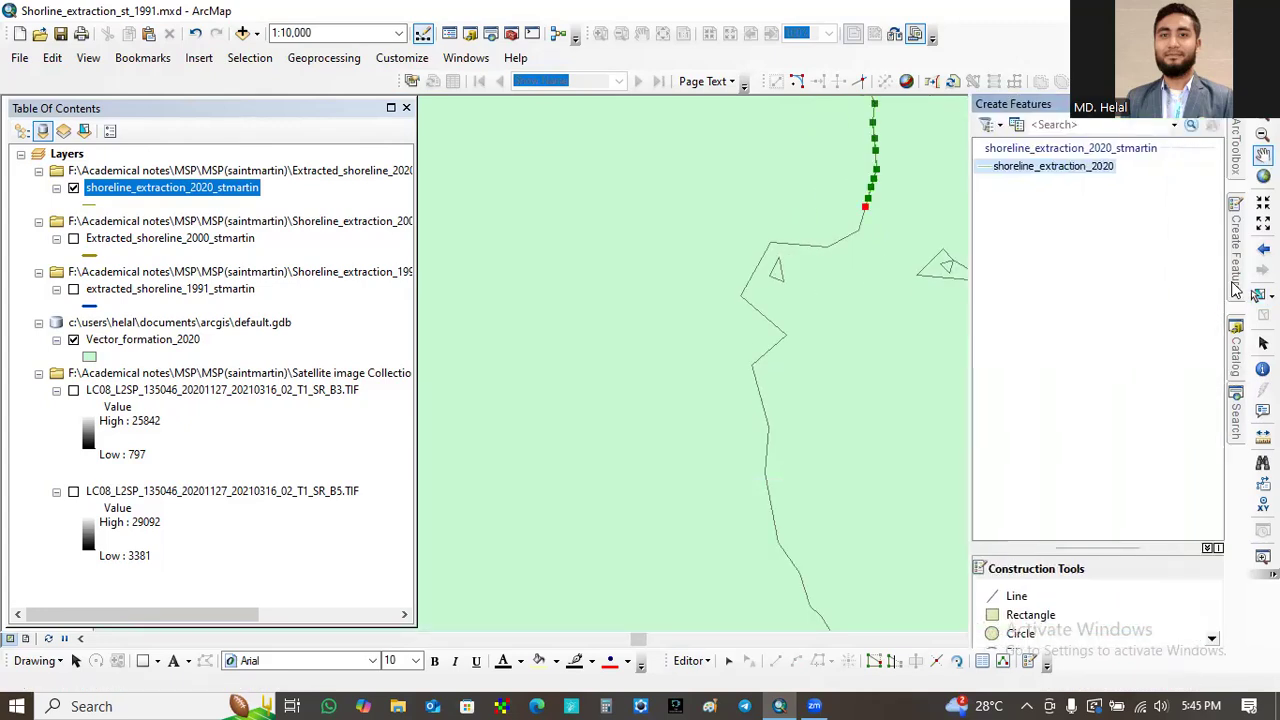
left_click(1015, 596)
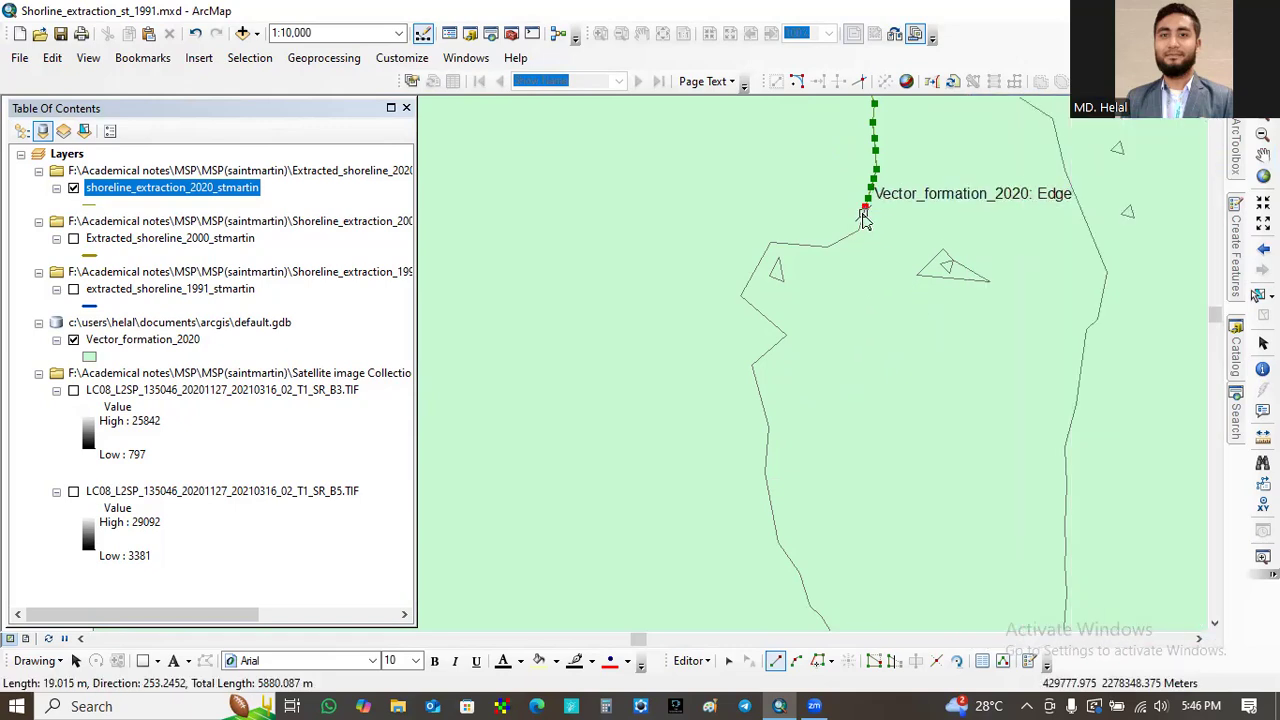
left_click(858, 230)
left_click(847, 239)
left_click(825, 249)
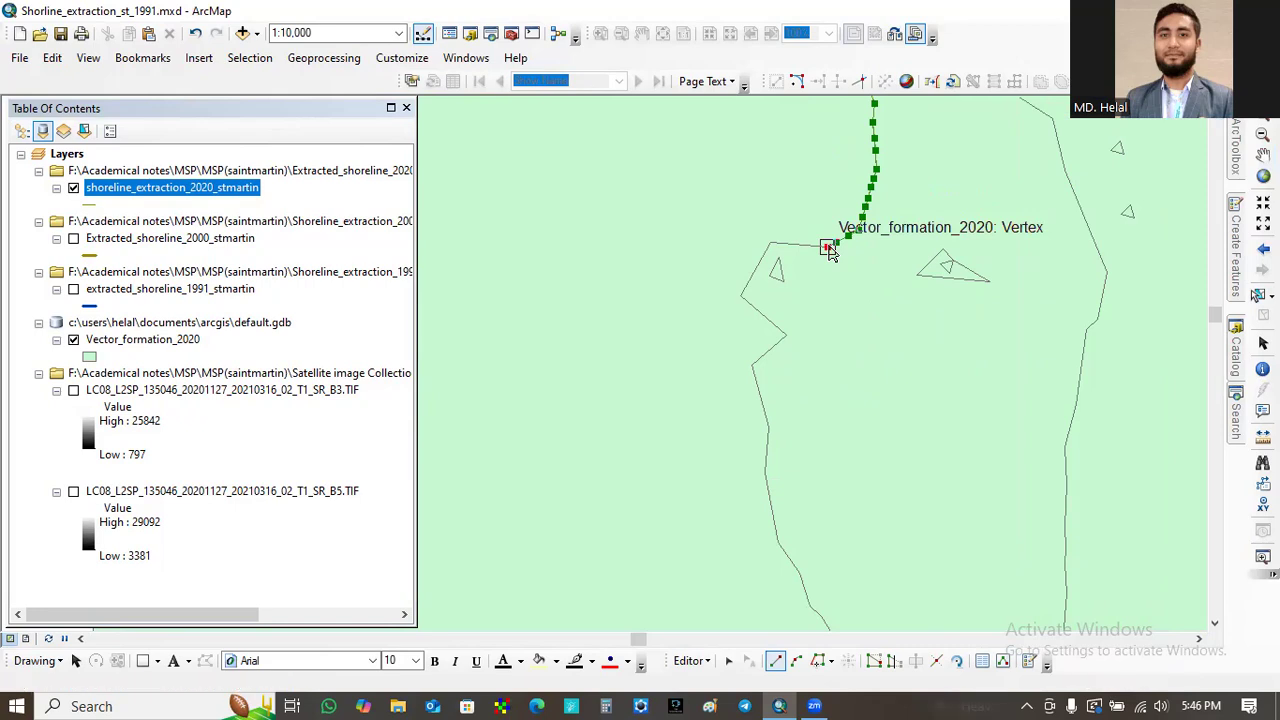
- Trace the edge west past the small triangle to the corner, following it southwest to the westernmost tip
left_click(815, 247)
left_click(801, 248)
left_click(791, 247)
left_click(781, 246)
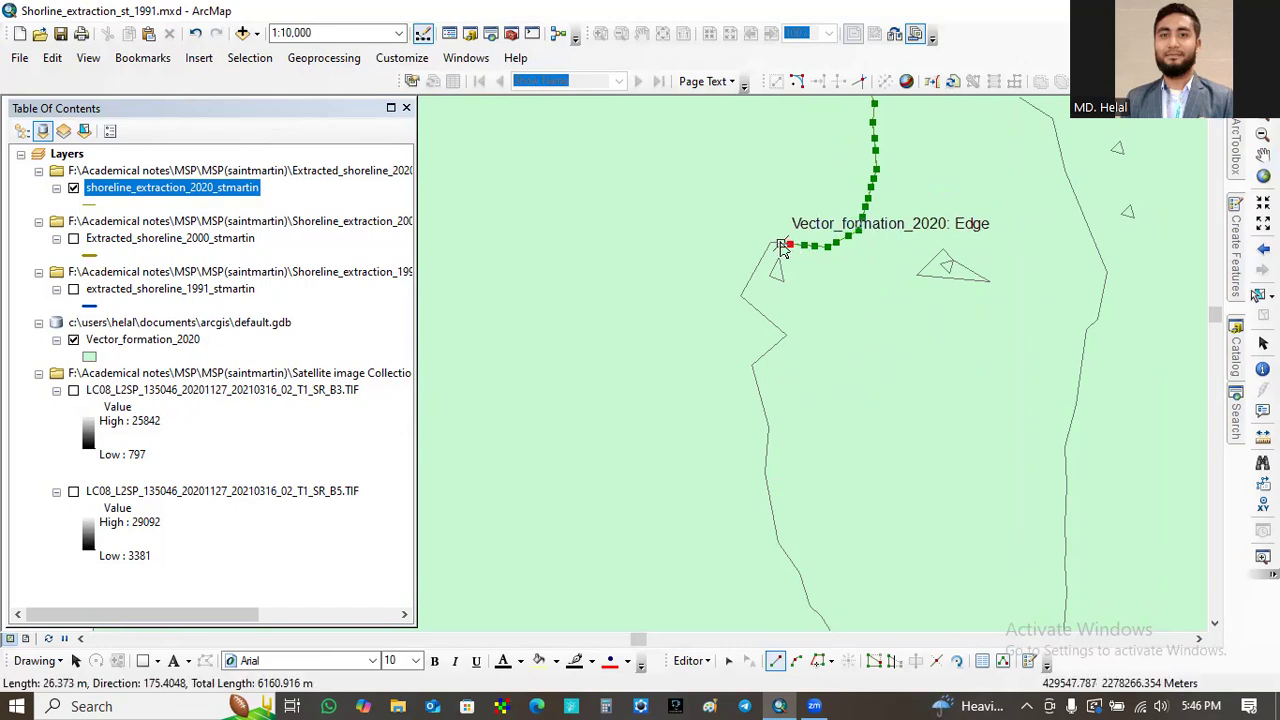
left_click(765, 252)
left_click(759, 265)
left_click(754, 274)
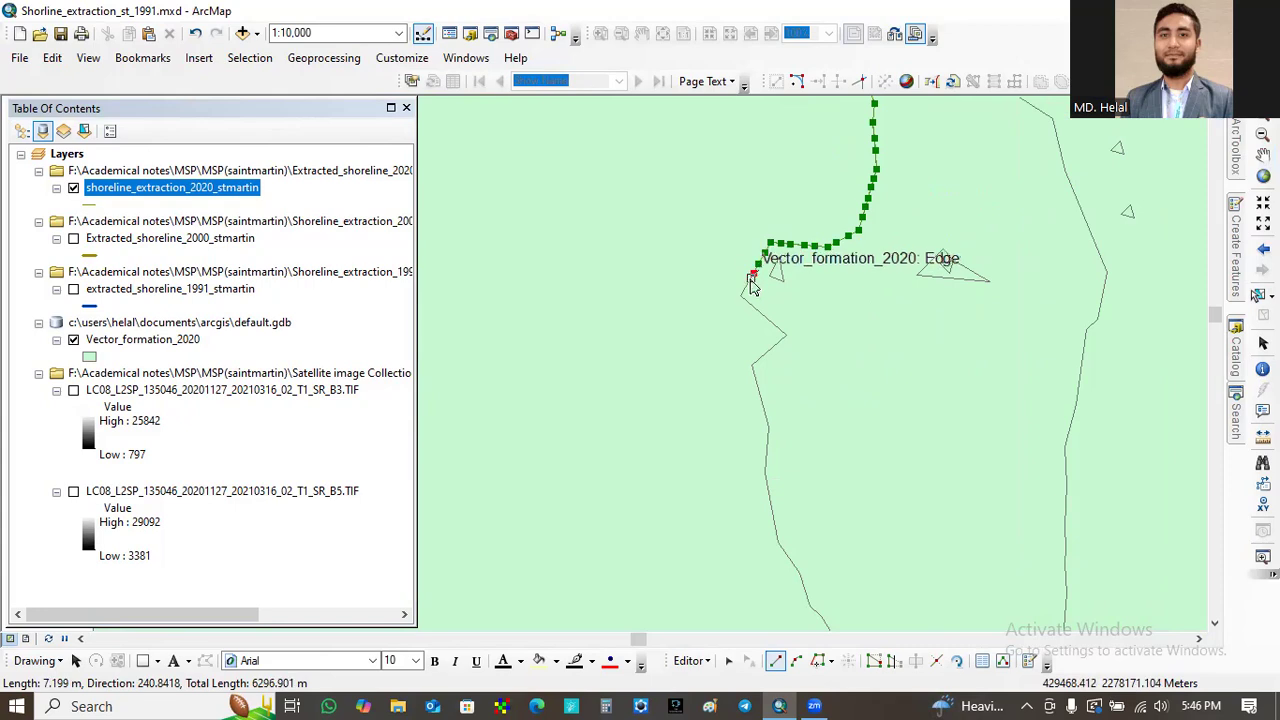
left_click(740, 296)
- Trace the V-shaped notch below the westernmost tip, going southeast to its inner corner and back southwest
left_click(750, 304)
left_click(757, 310)
left_click(767, 316)
left_click(774, 322)
left_click(786, 335)
left_click(774, 345)
left_click(766, 352)
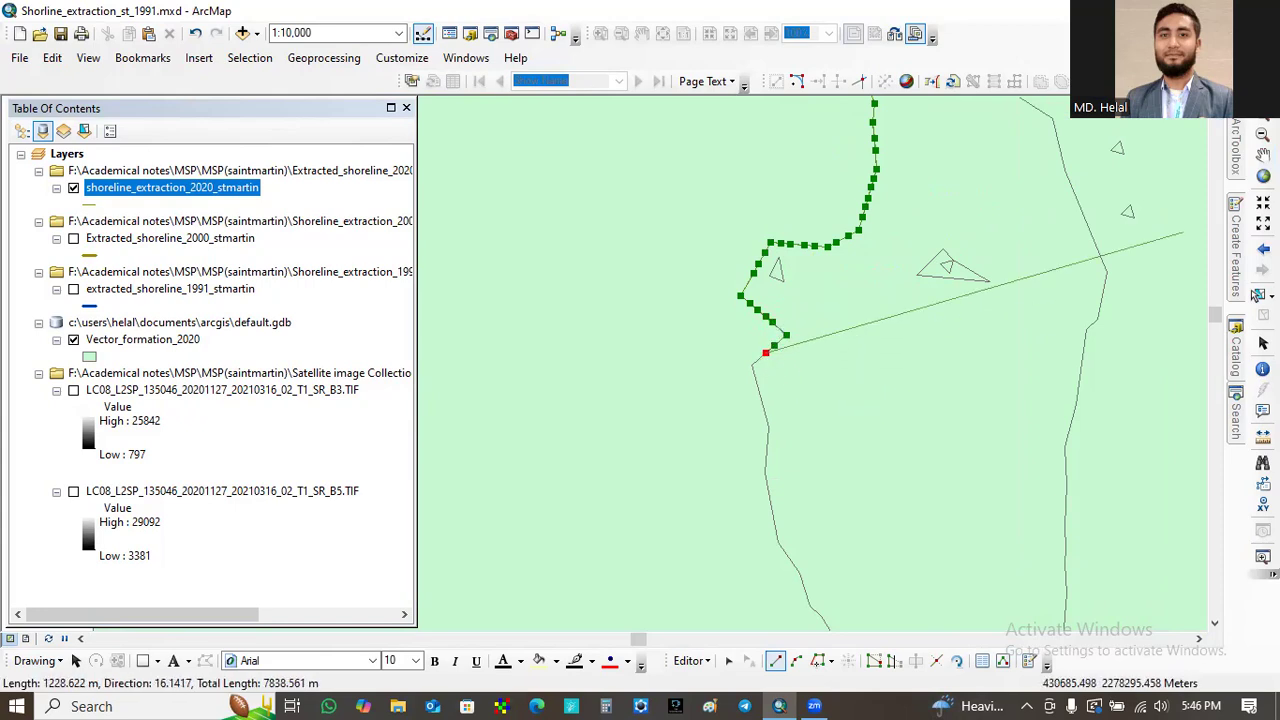
- Trace the western edge south from the notch to the slight bend where it turns southeast
left_click(759, 393)
left_click(764, 411)
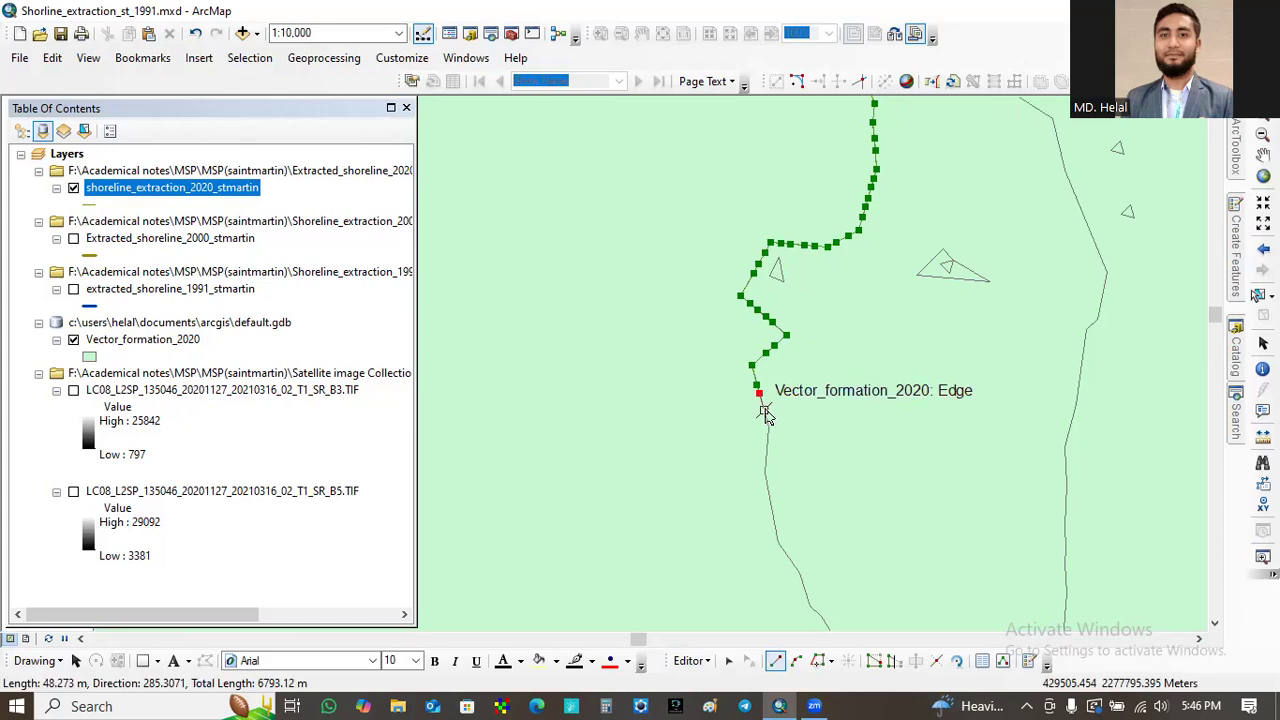
left_click(766, 418)
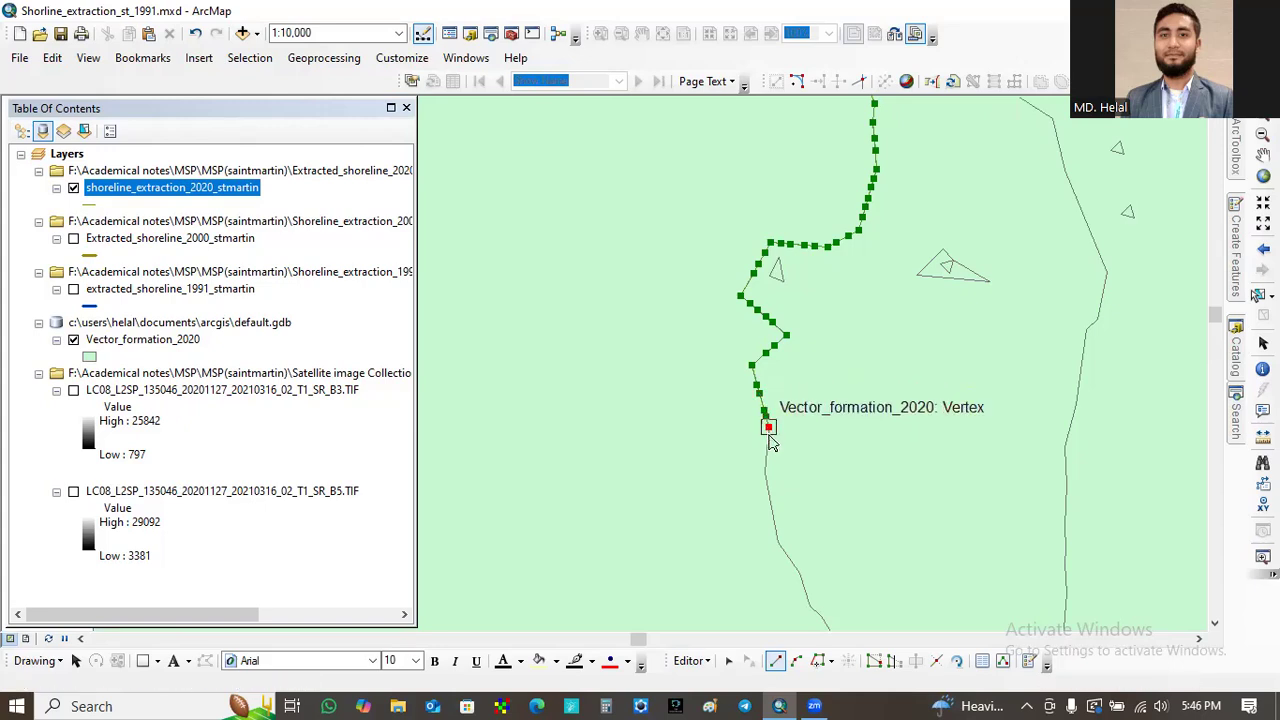
left_click(766, 446)
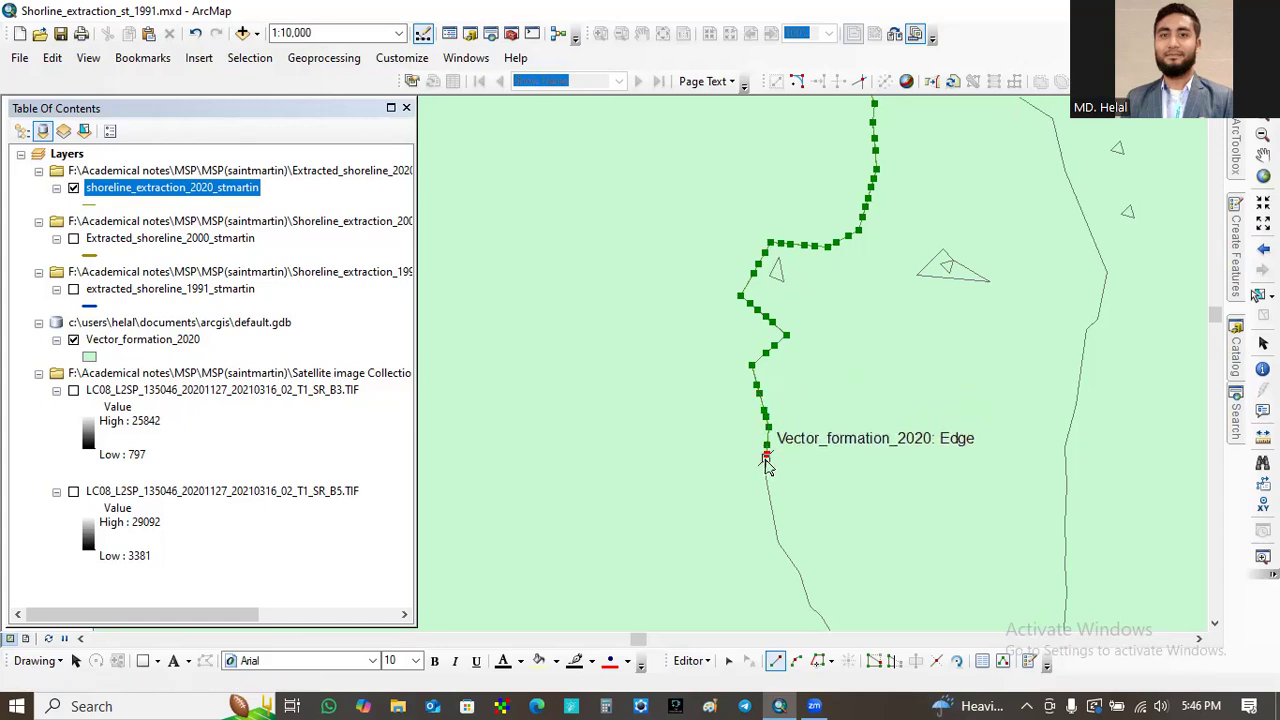
left_click(767, 455)
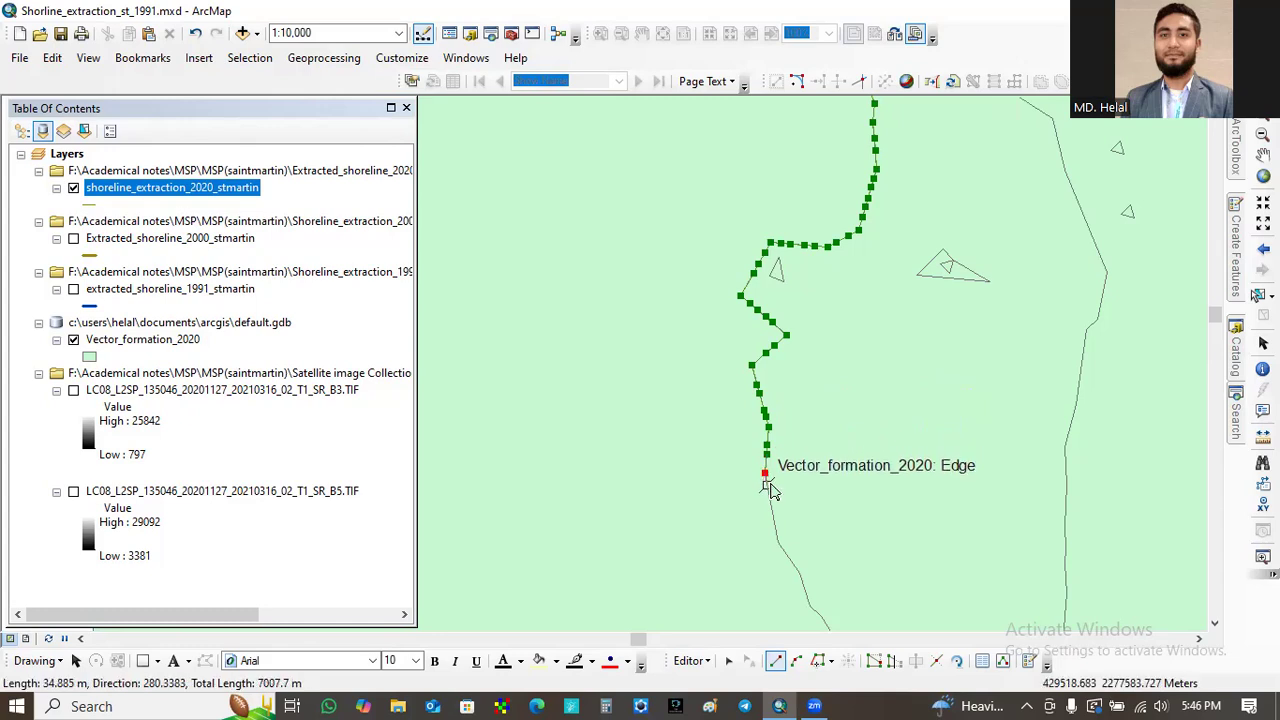
- Trace the western edge of the Vector_formation_2020 outline southeast from the slight bend to the vertex where it angles further southeast
left_click(767, 487)
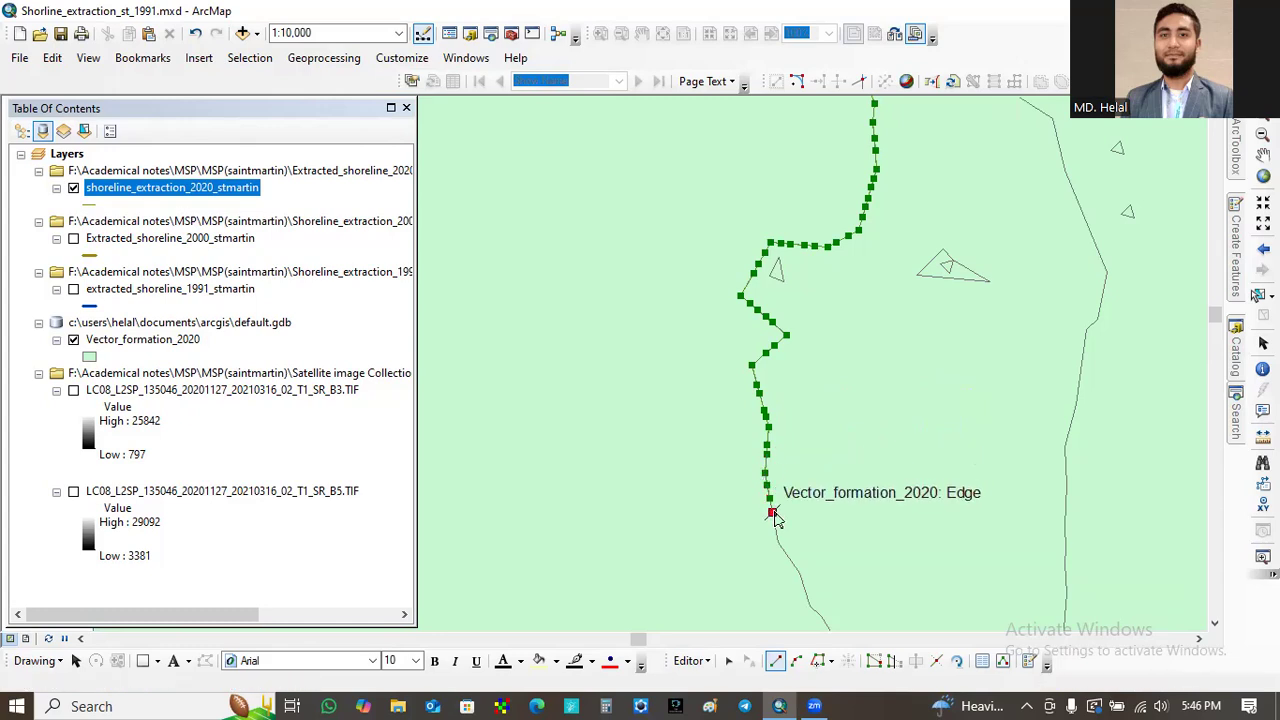
left_click(772, 512)
left_click(776, 531)
left_click(785, 554)
left_click(791, 562)
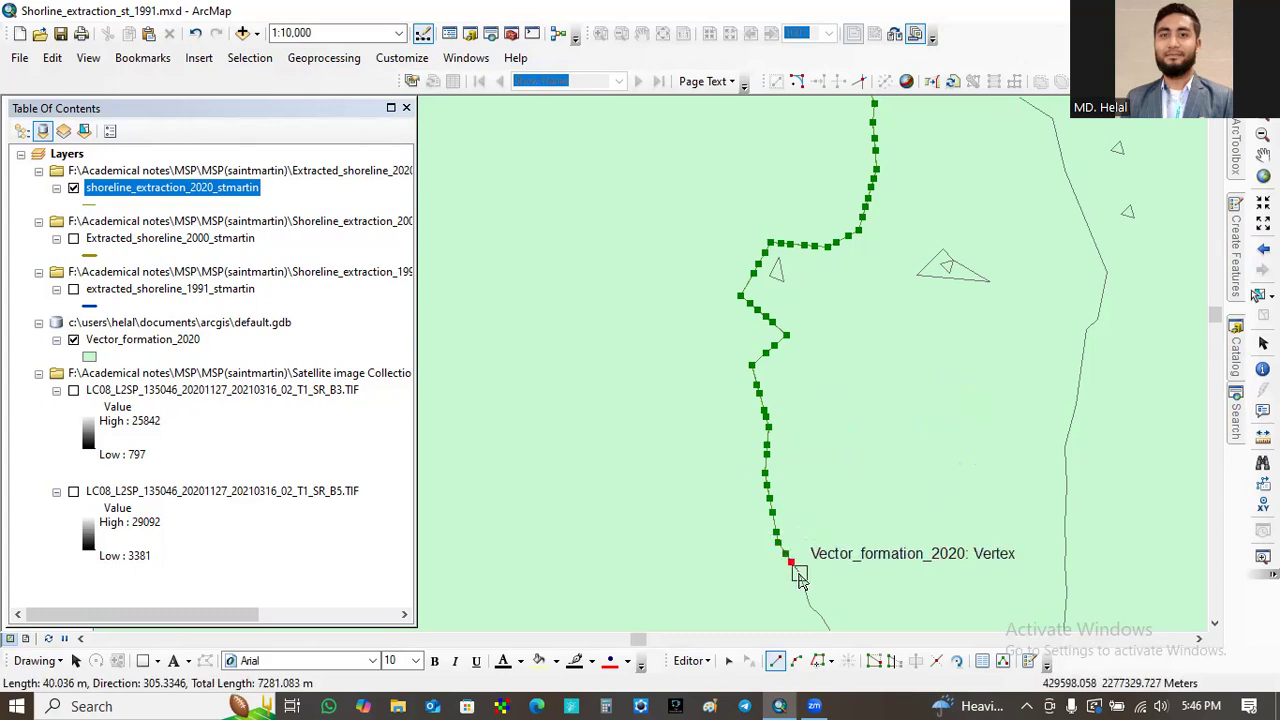
left_click(804, 589)
left_click(810, 605)
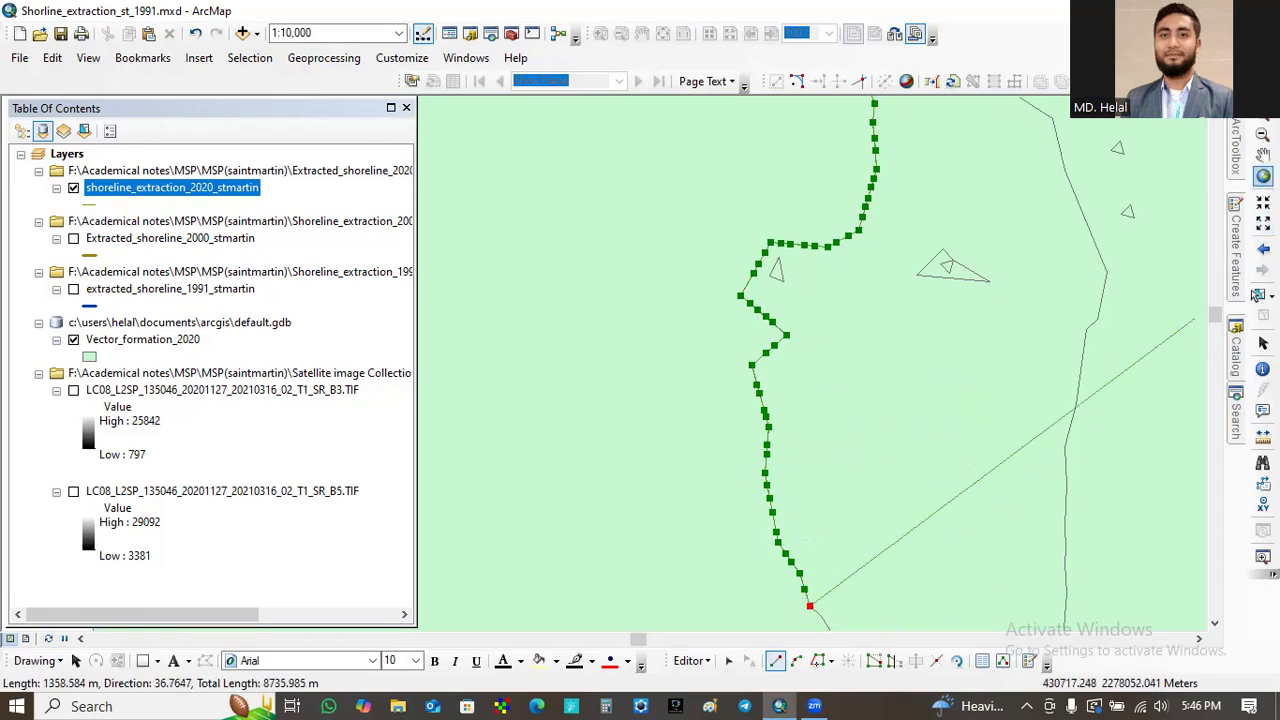
- Resume the line with the Line construction tool and trace the long straight edge southeast to the bend above the southern tip
left_click(1263, 155)
left_click_drag(963, 466, 994, 126)
left_click_drag(1006, 311, 978, 252)
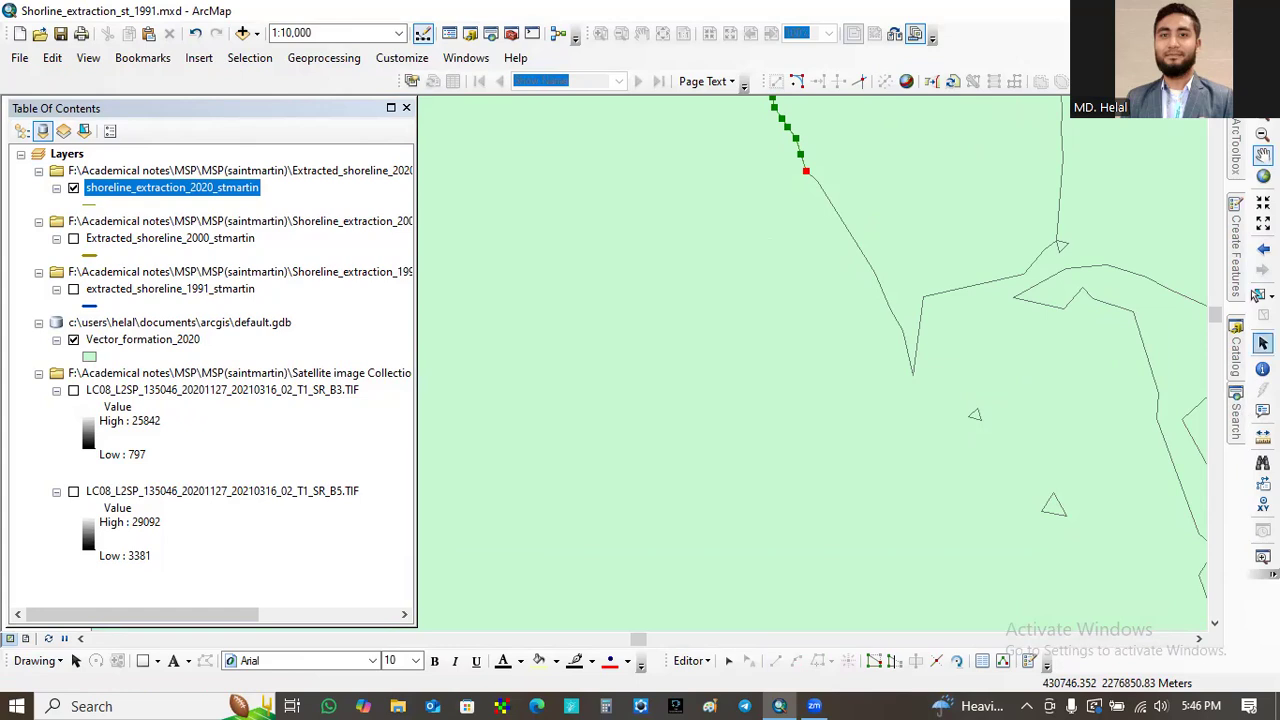
left_click(1236, 250)
left_click(1017, 598)
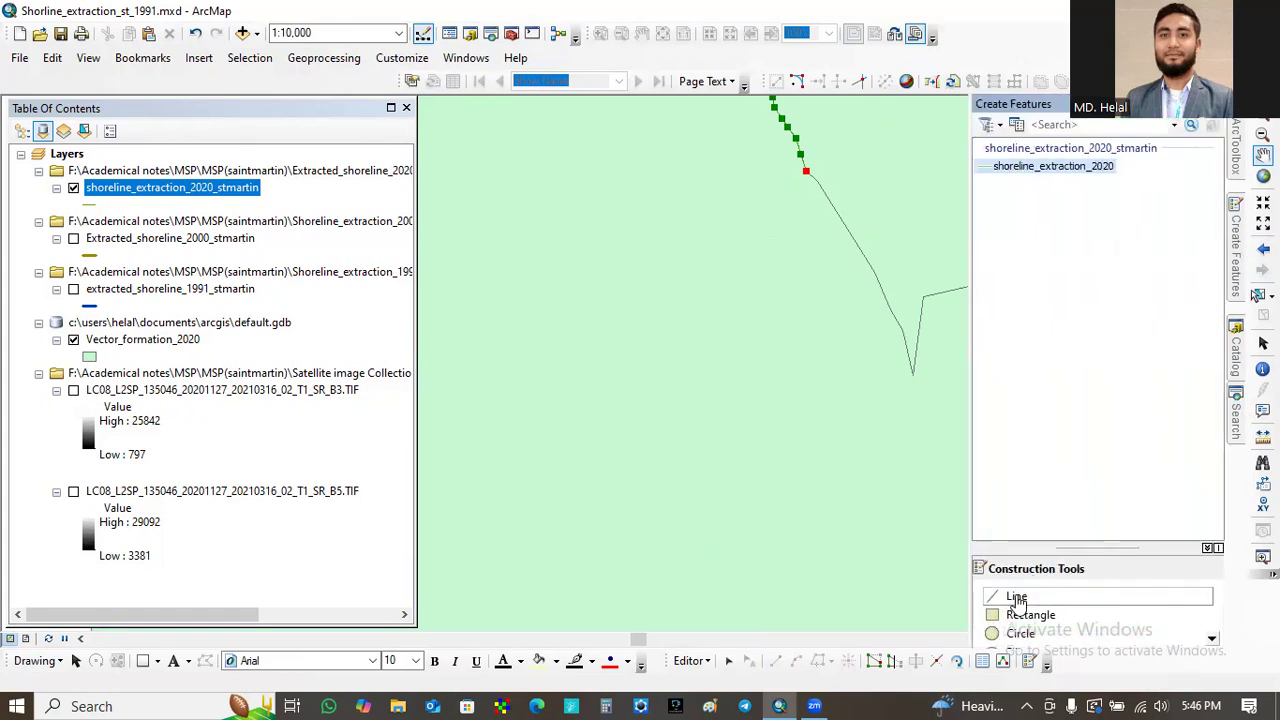
left_click(806, 170)
left_click(818, 183)
left_click(824, 190)
left_click(833, 207)
left_click(841, 220)
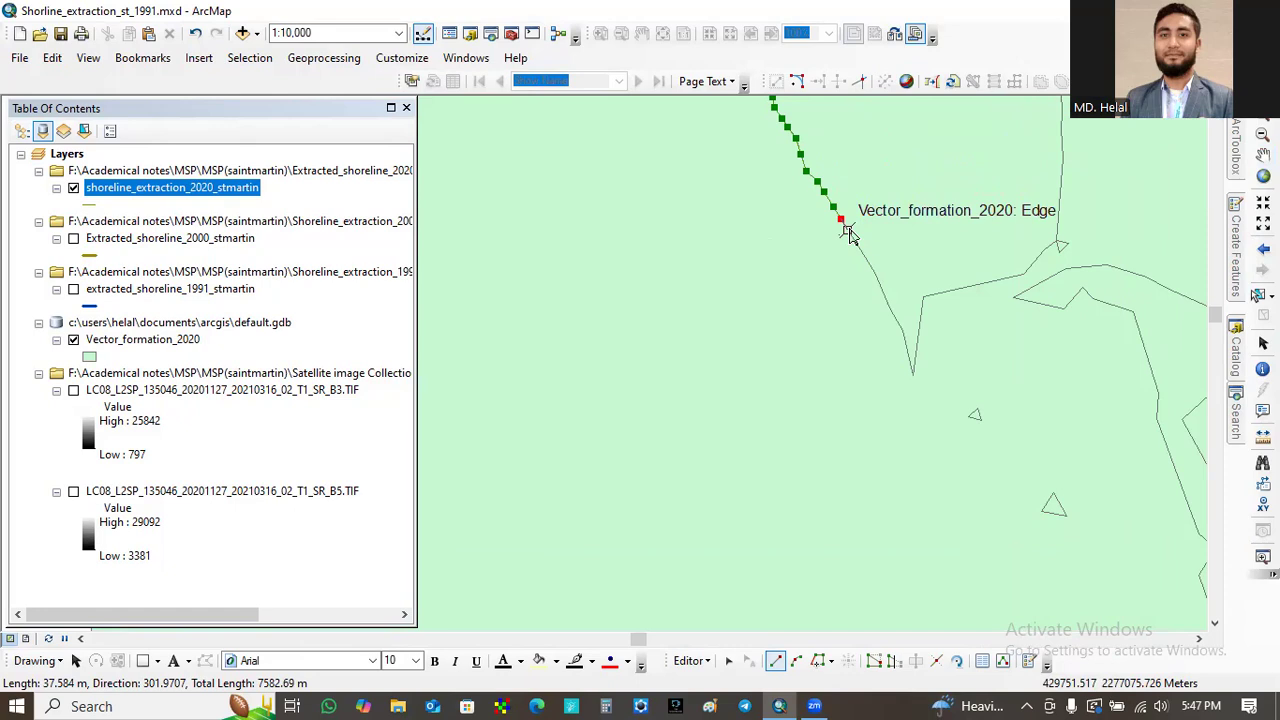
left_click(854, 240)
left_click(856, 243)
left_click(863, 255)
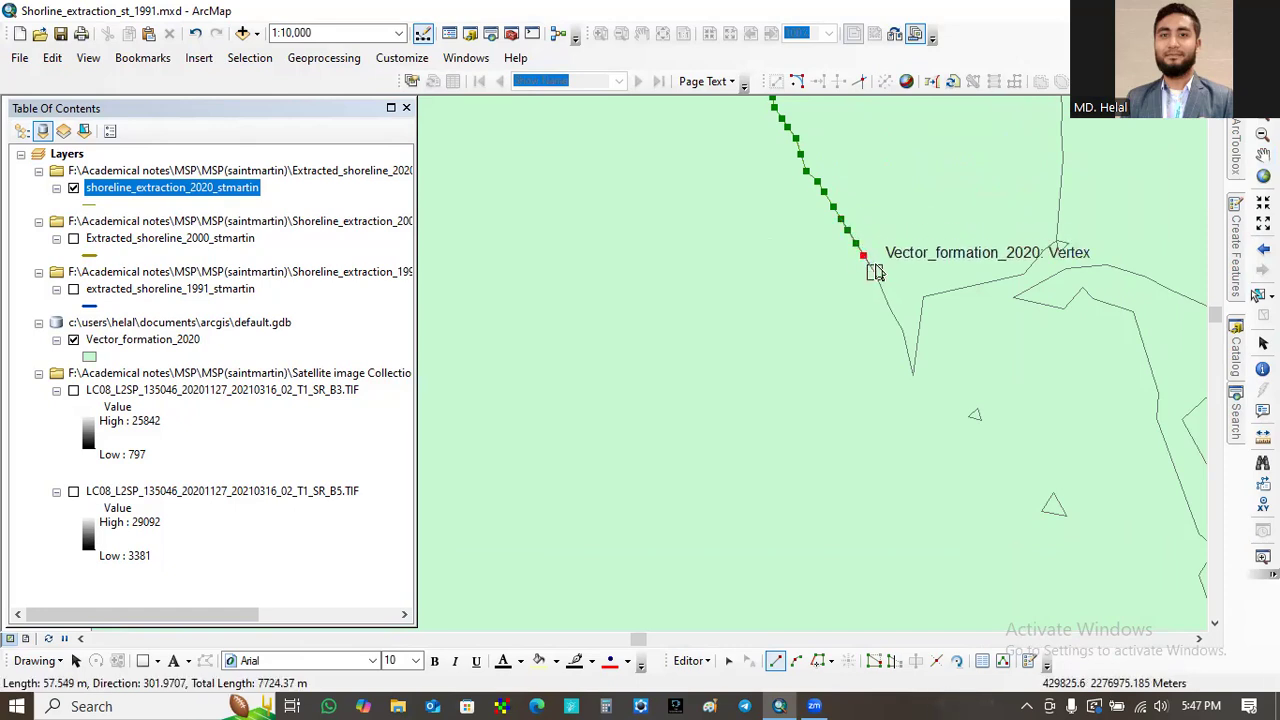
left_click(874, 272)
- Trace the outline from the bend south-southeast down to its pointed southern tip
left_click(880, 288)
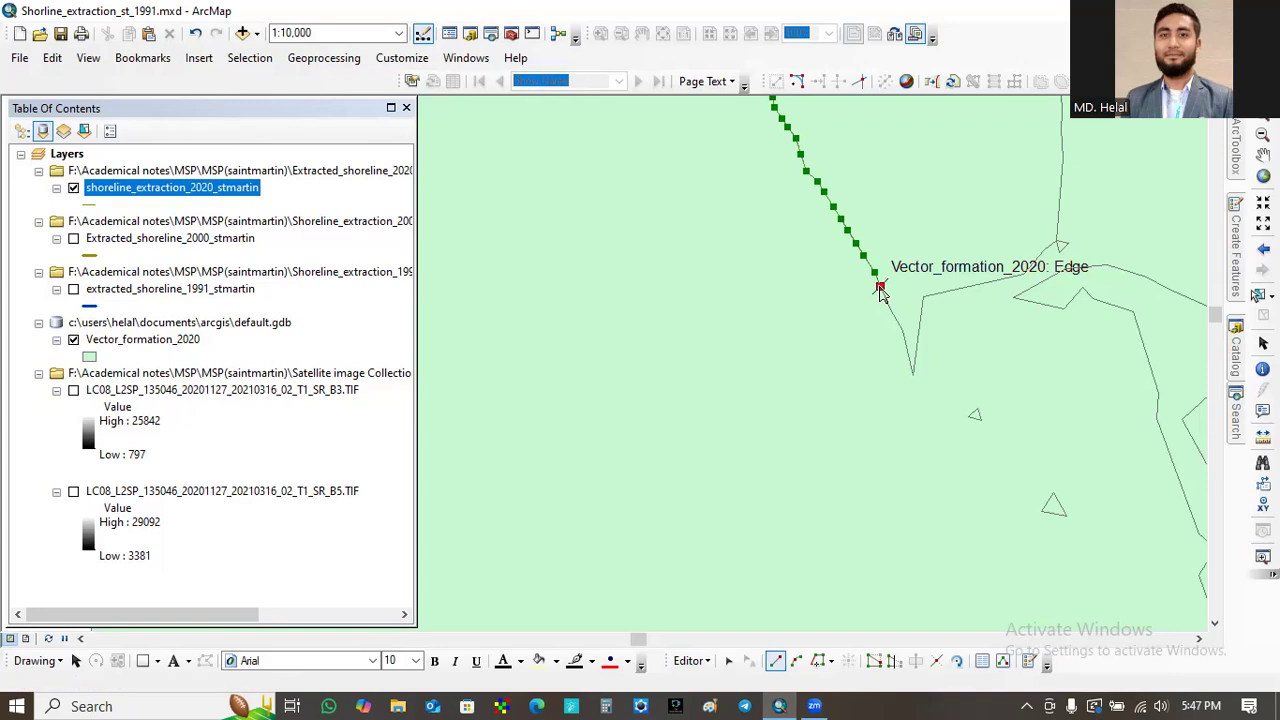
left_click(887, 301)
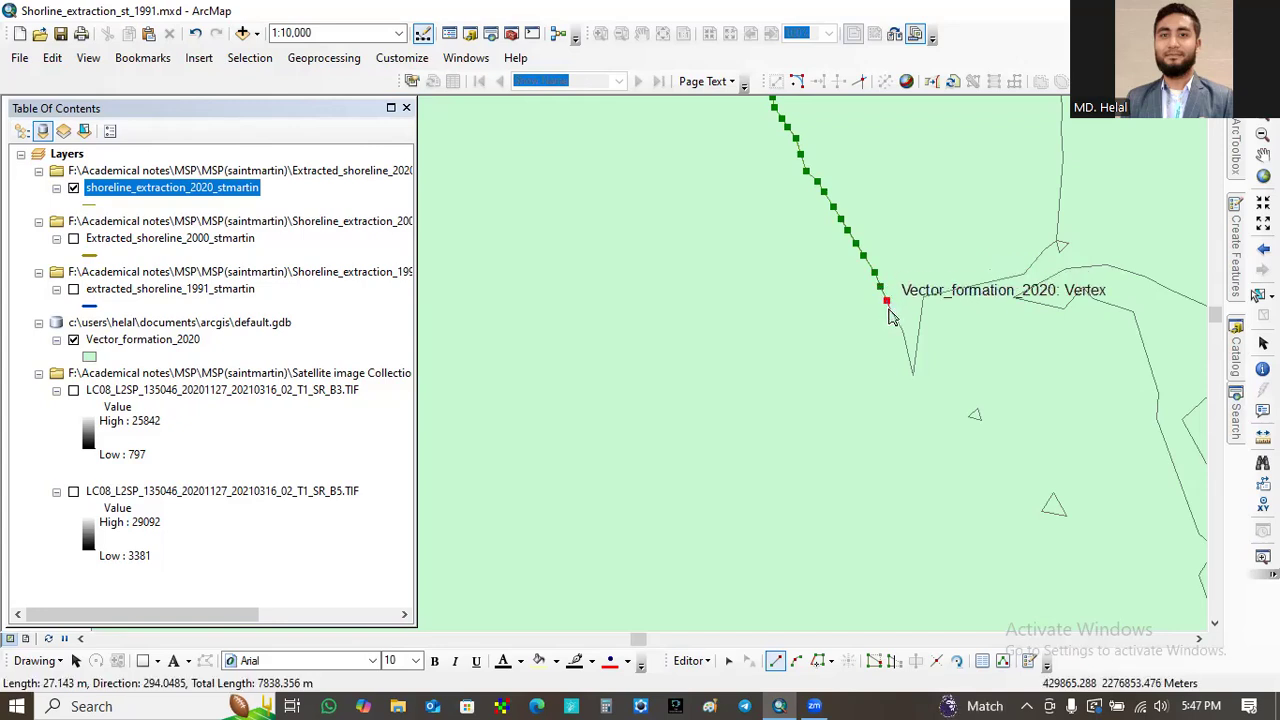
left_click(890, 310)
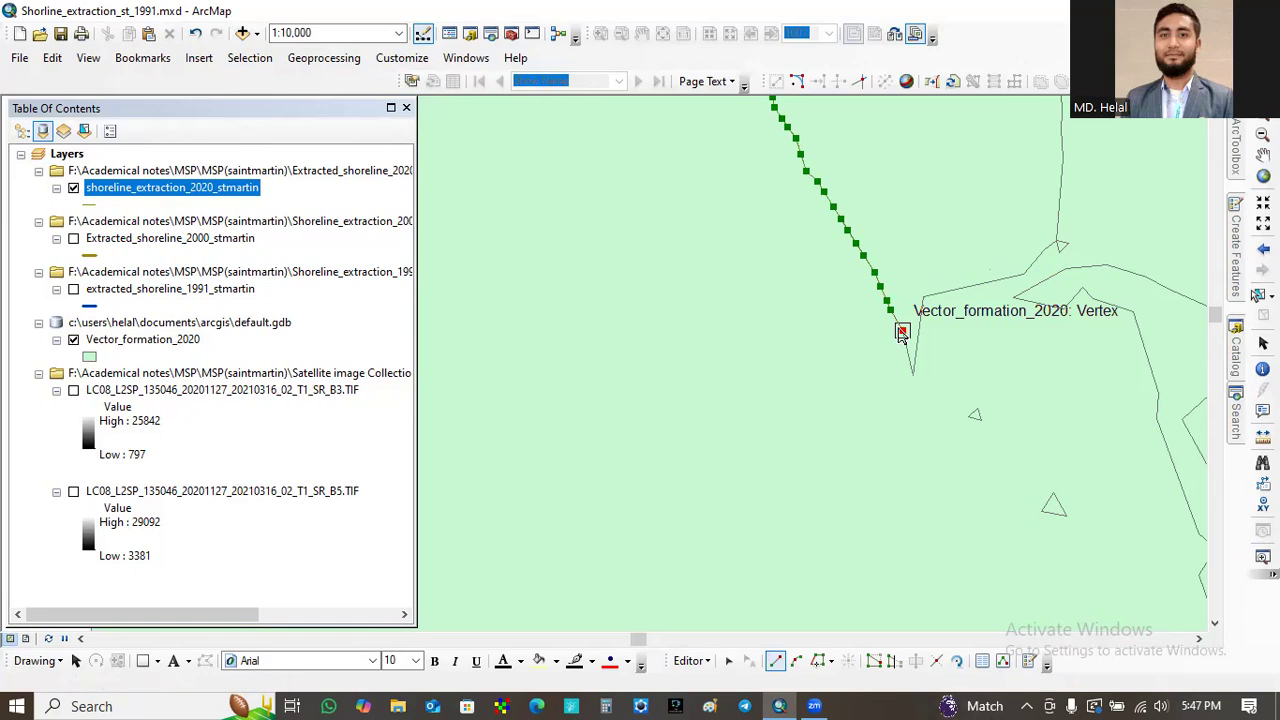
left_click(901, 332)
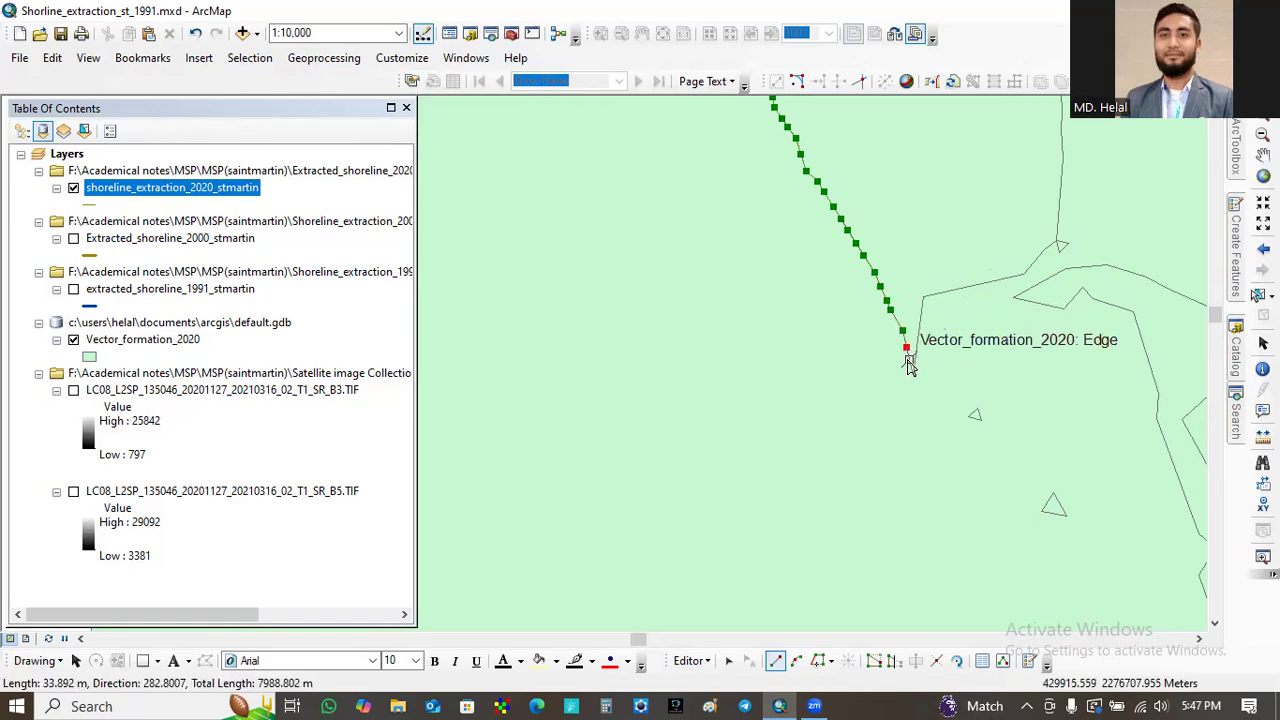
left_click(909, 361)
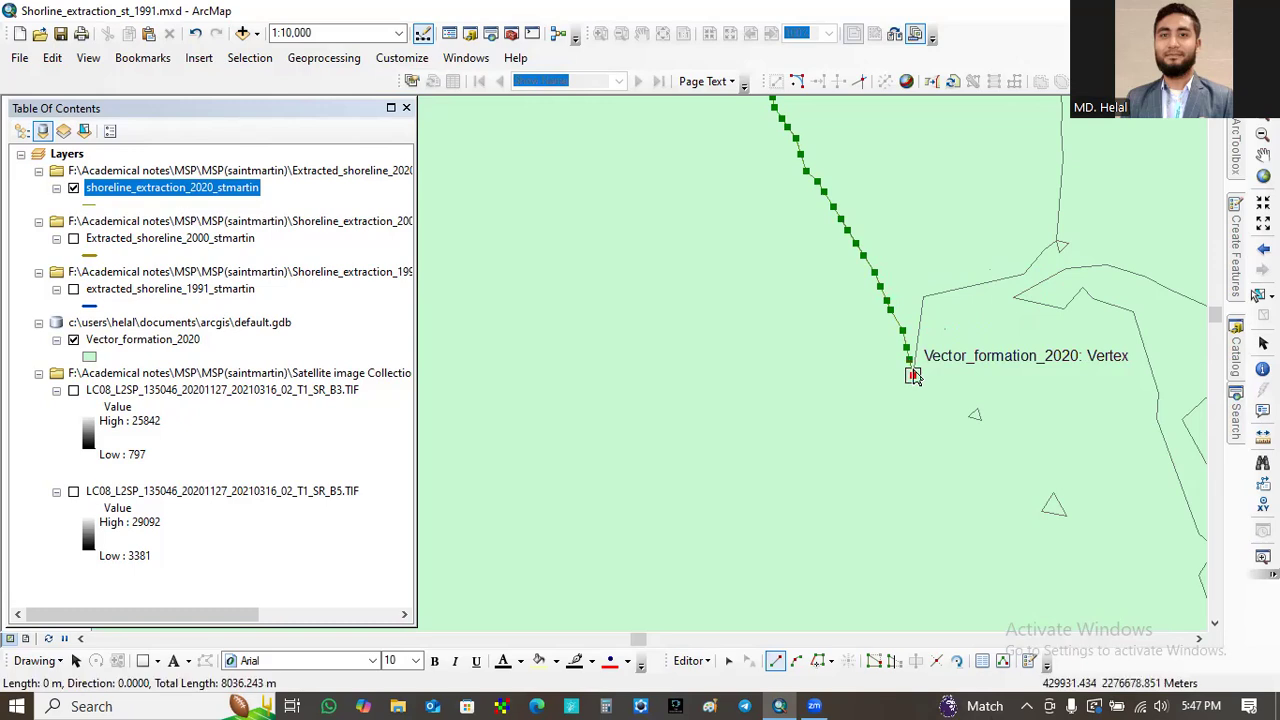
left_click(913, 375)
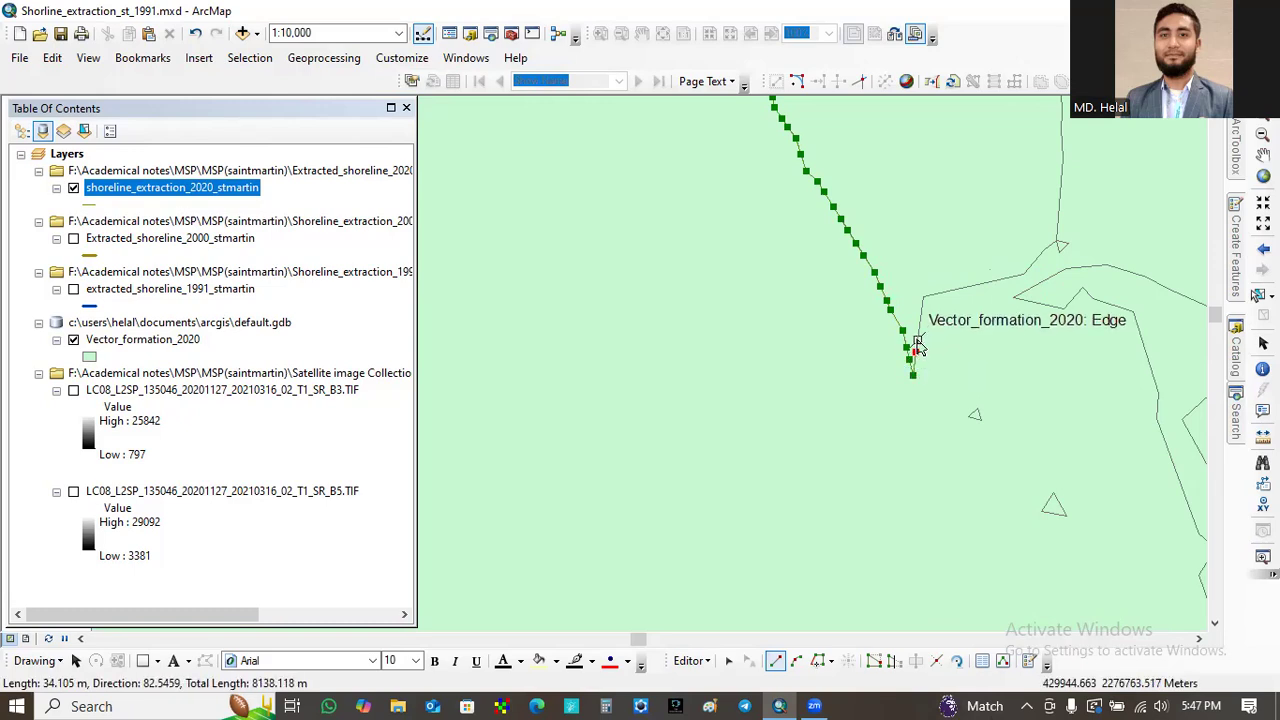
- Trace the edge north from the southern tip to the sharp corner, following it east-northeast toward the next bend
left_click(918, 333)
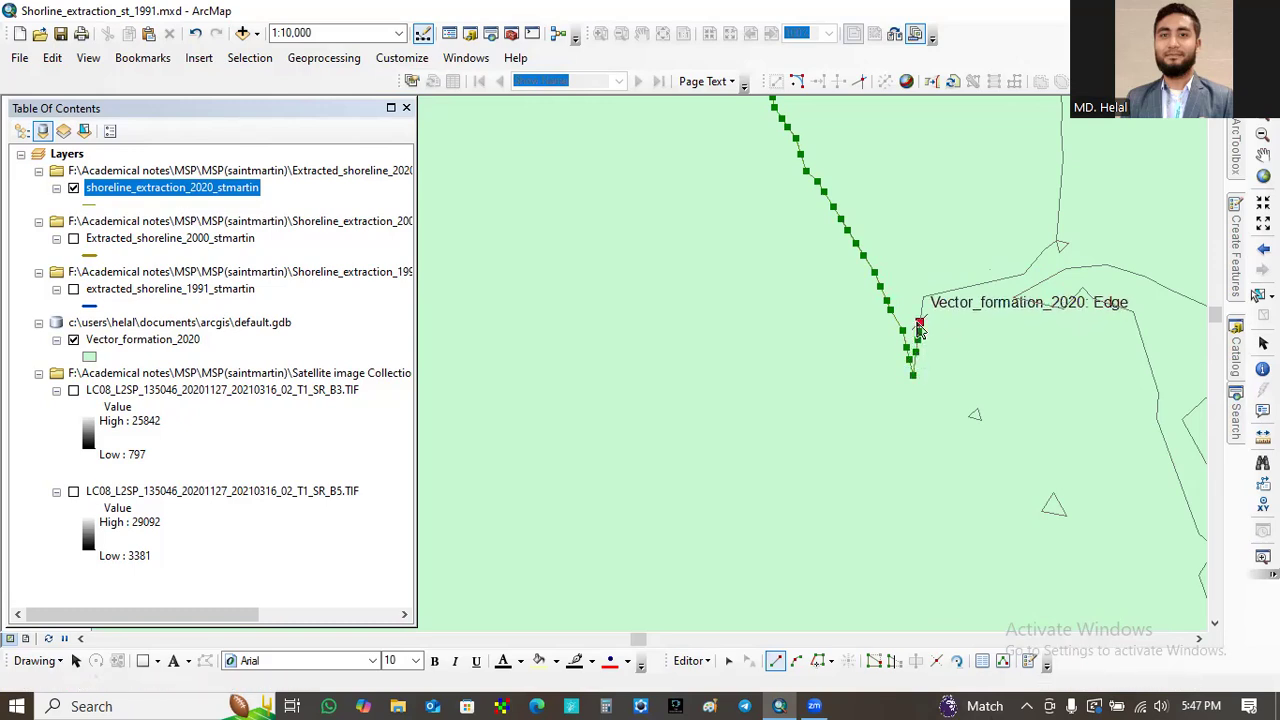
left_click(923, 297)
left_click(937, 294)
left_click(948, 293)
left_click(961, 290)
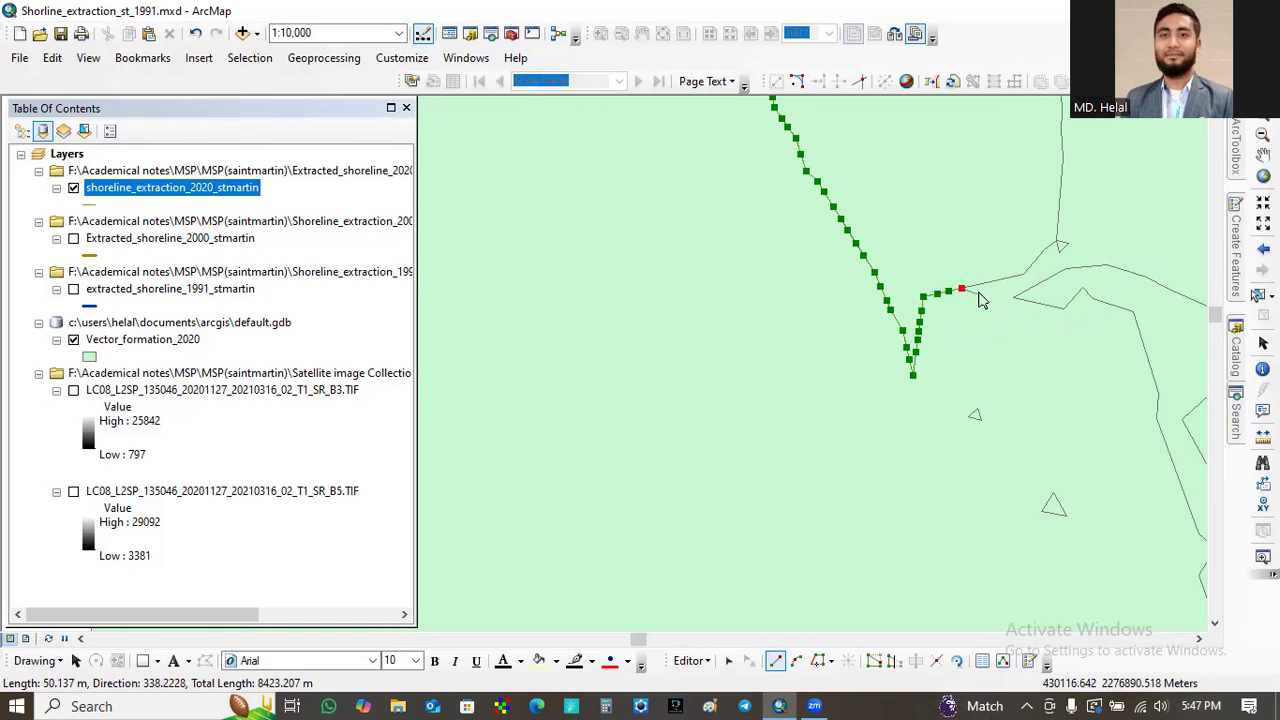
left_click(972, 284)
left_click(986, 282)
left_click(997, 281)
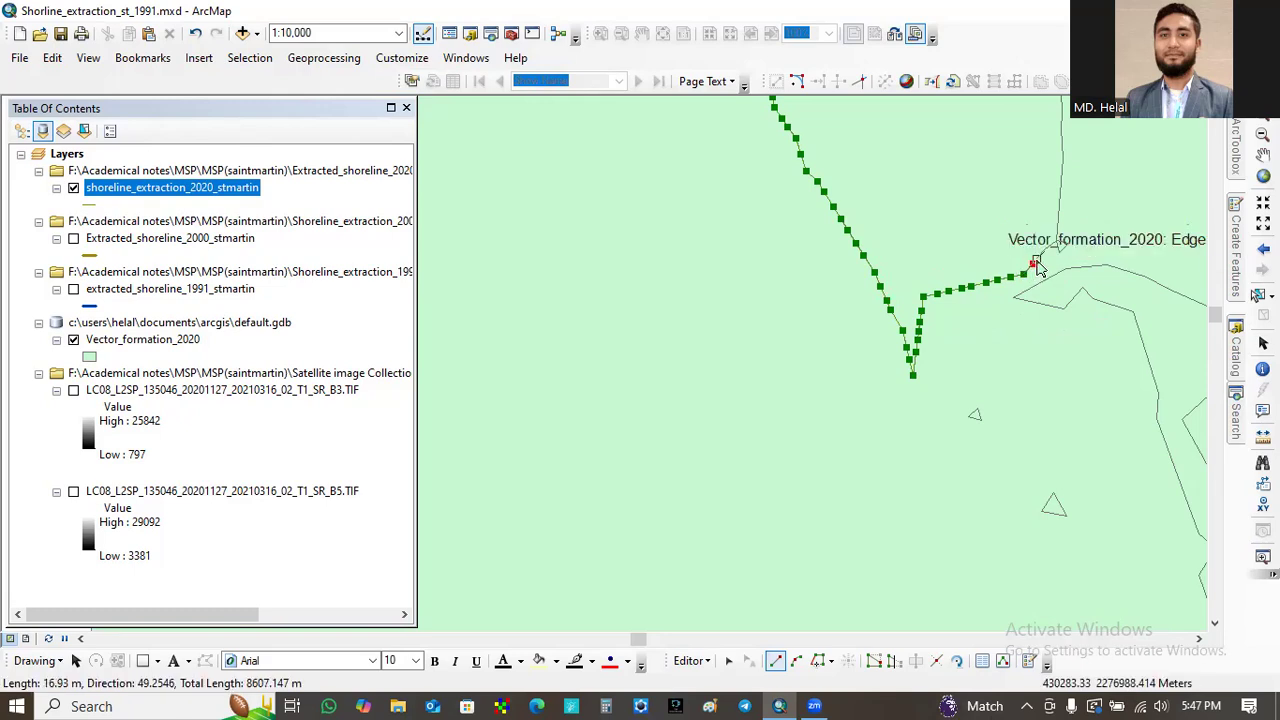
- Trace the edge northeast to the corner beside the small triangle and north along the lower eastern side
left_click(1044, 251)
left_click(1056, 242)
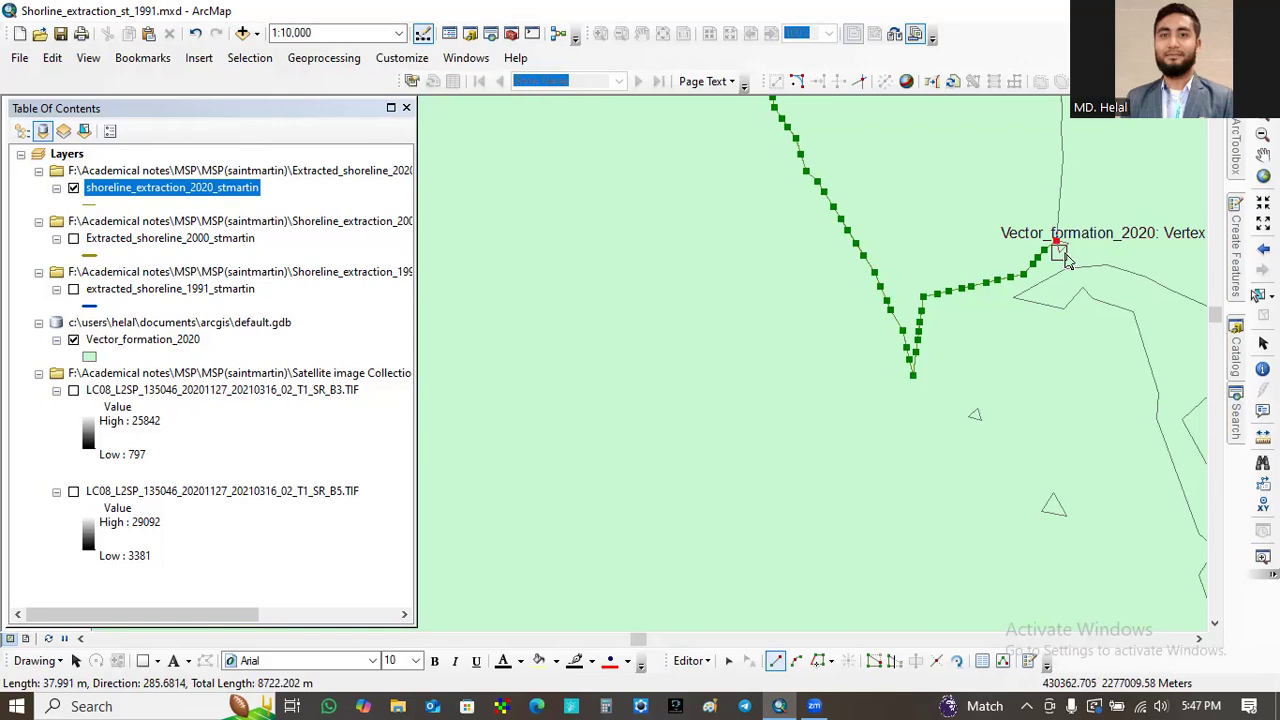
left_click(1058, 225)
left_click(1059, 212)
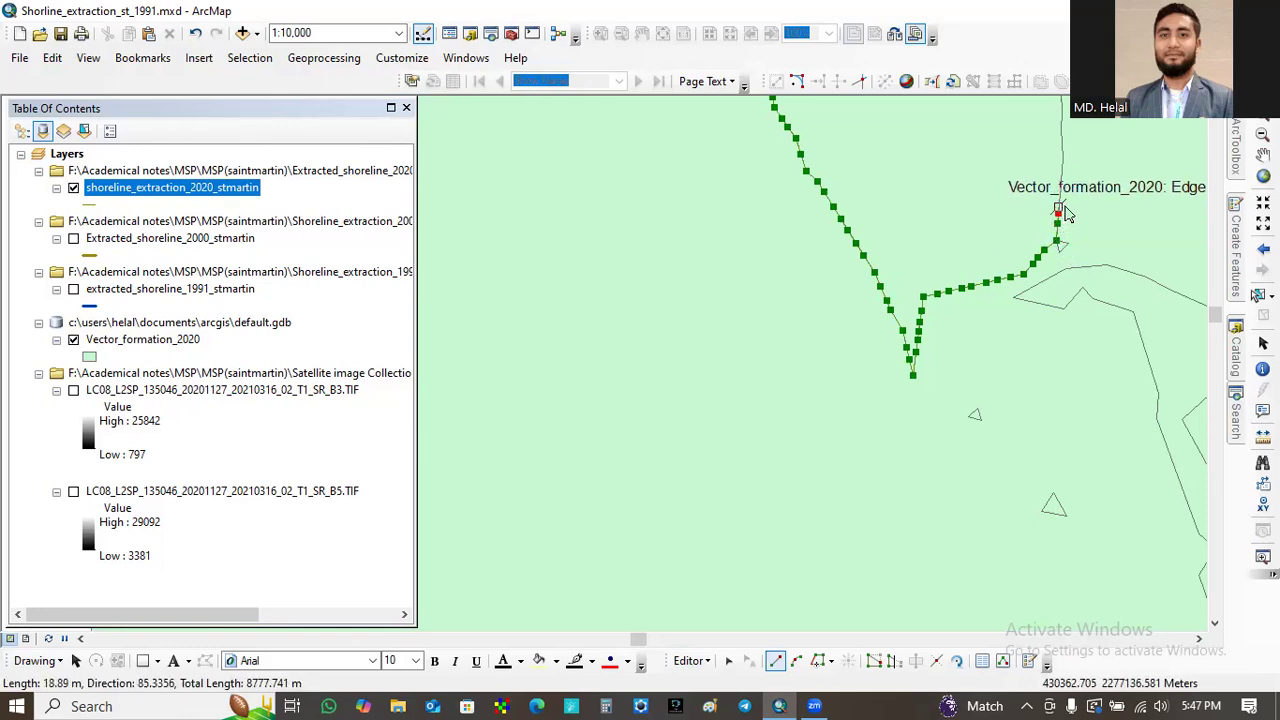
left_click(1059, 198)
left_click(1060, 184)
left_click(1061, 168)
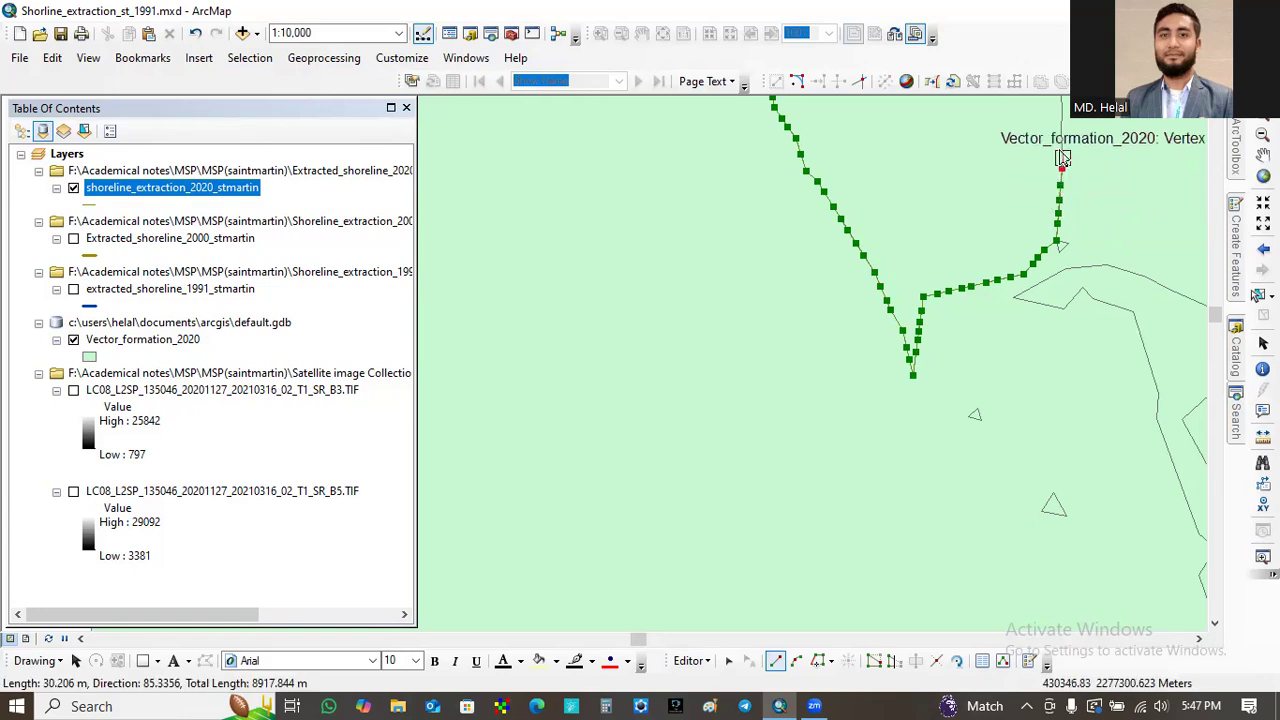
left_click(1062, 158)
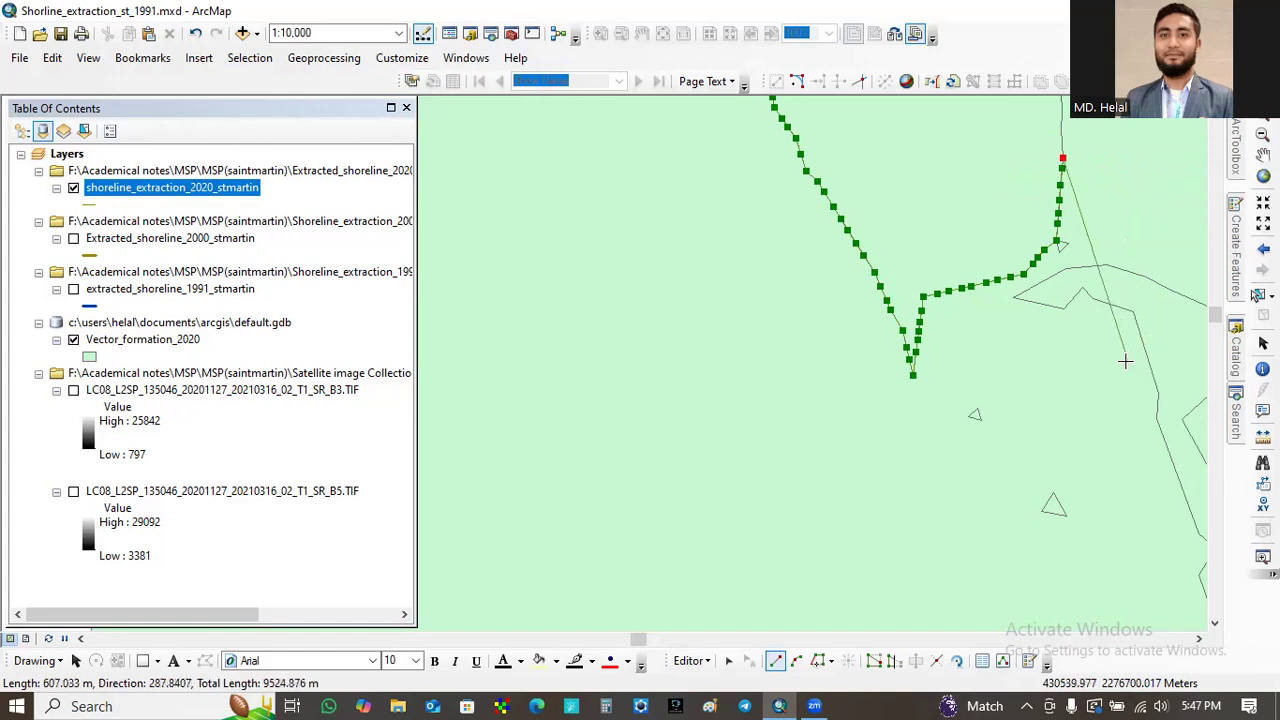
- Resume the line with the Line construction tool and trace the eastern edge north to the vertex where it bends north-northeast
left_click(1263, 156)
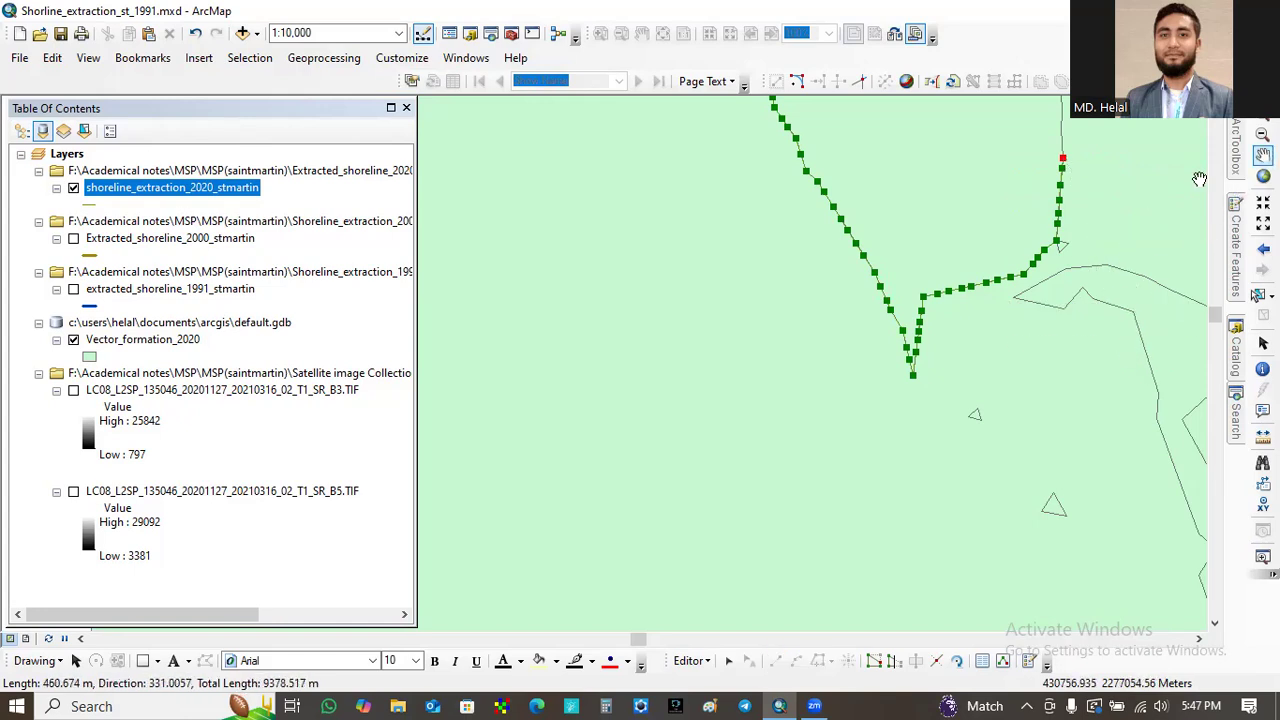
left_click_drag(1117, 175, 1071, 418)
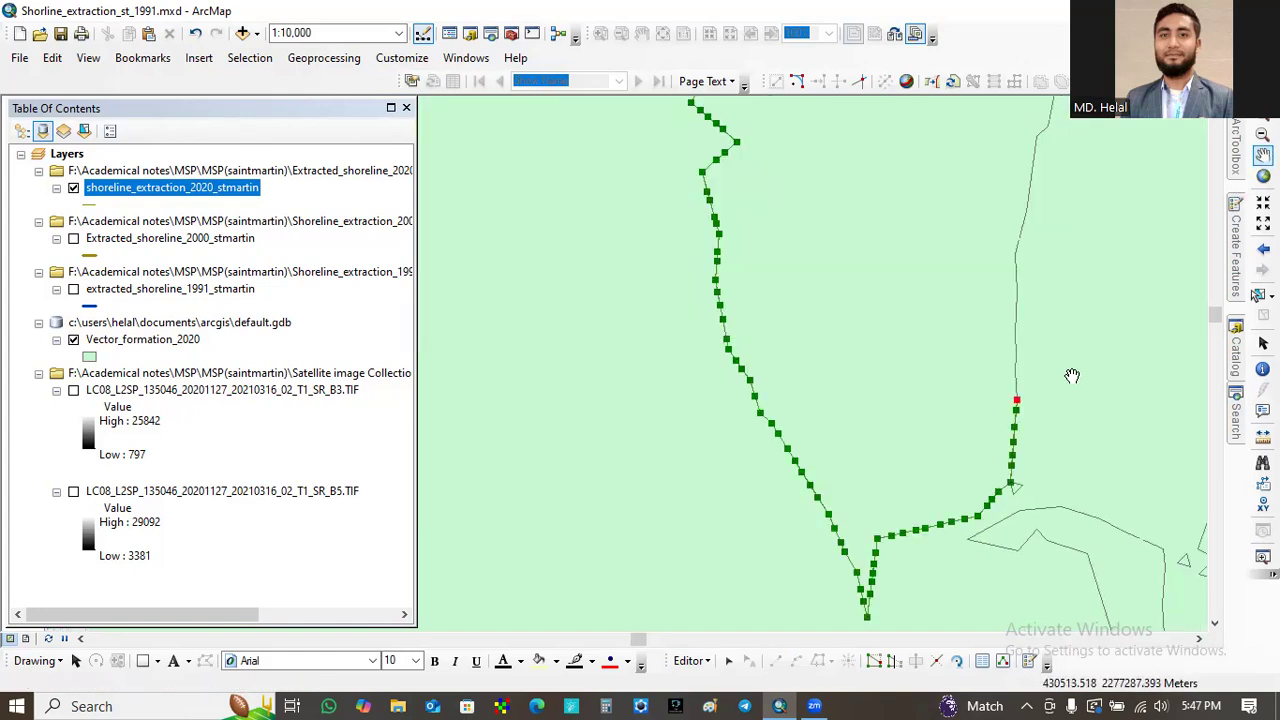
left_click_drag(1072, 338, 1062, 402)
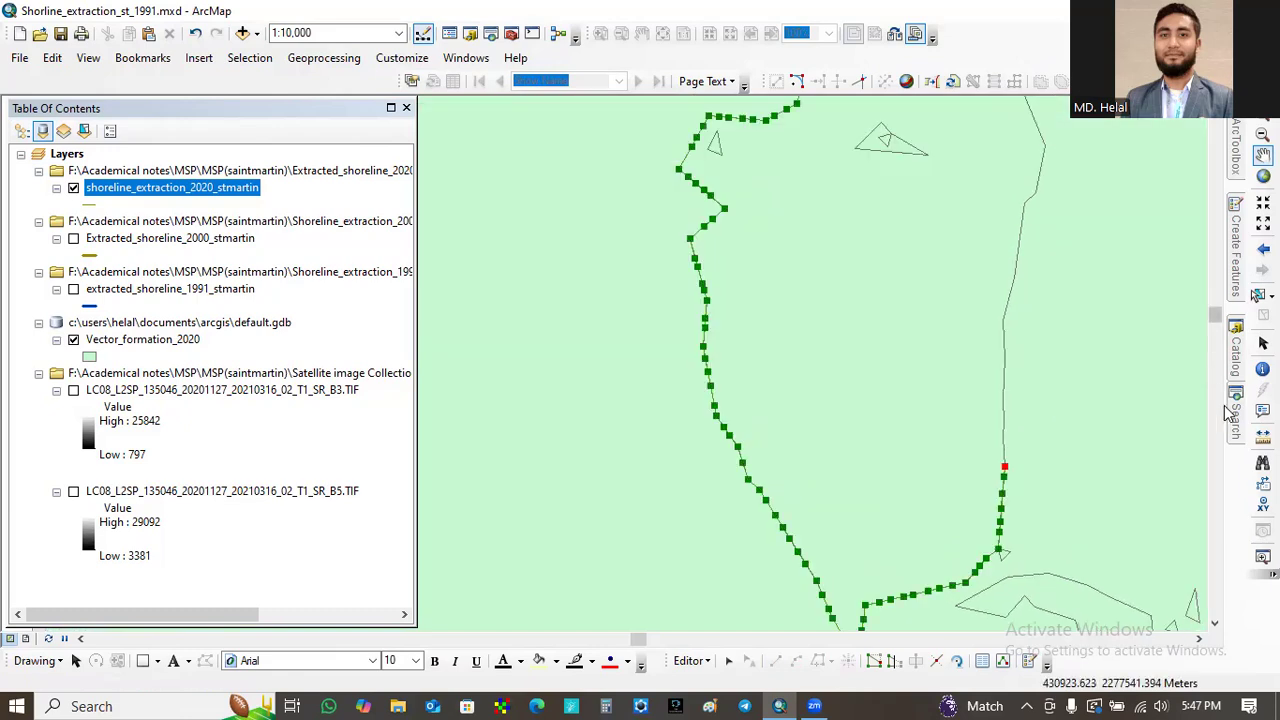
left_click(1235, 287)
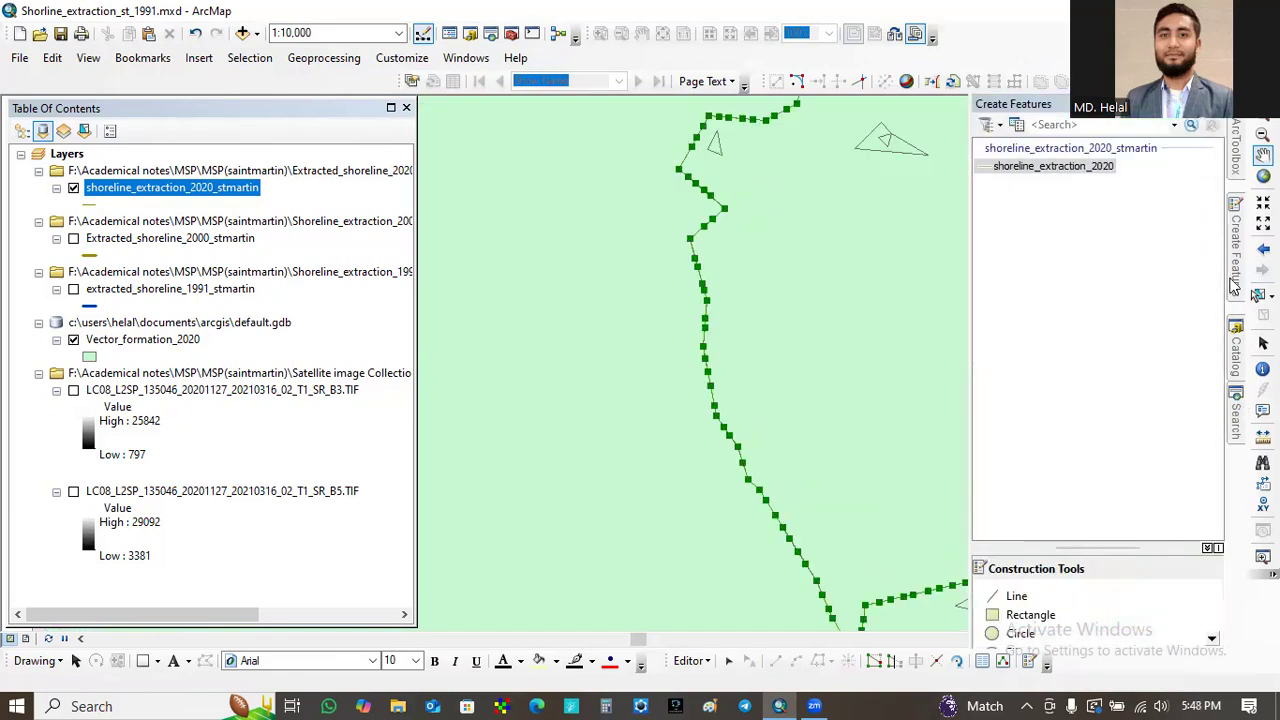
left_click(1045, 168)
left_click(1005, 597)
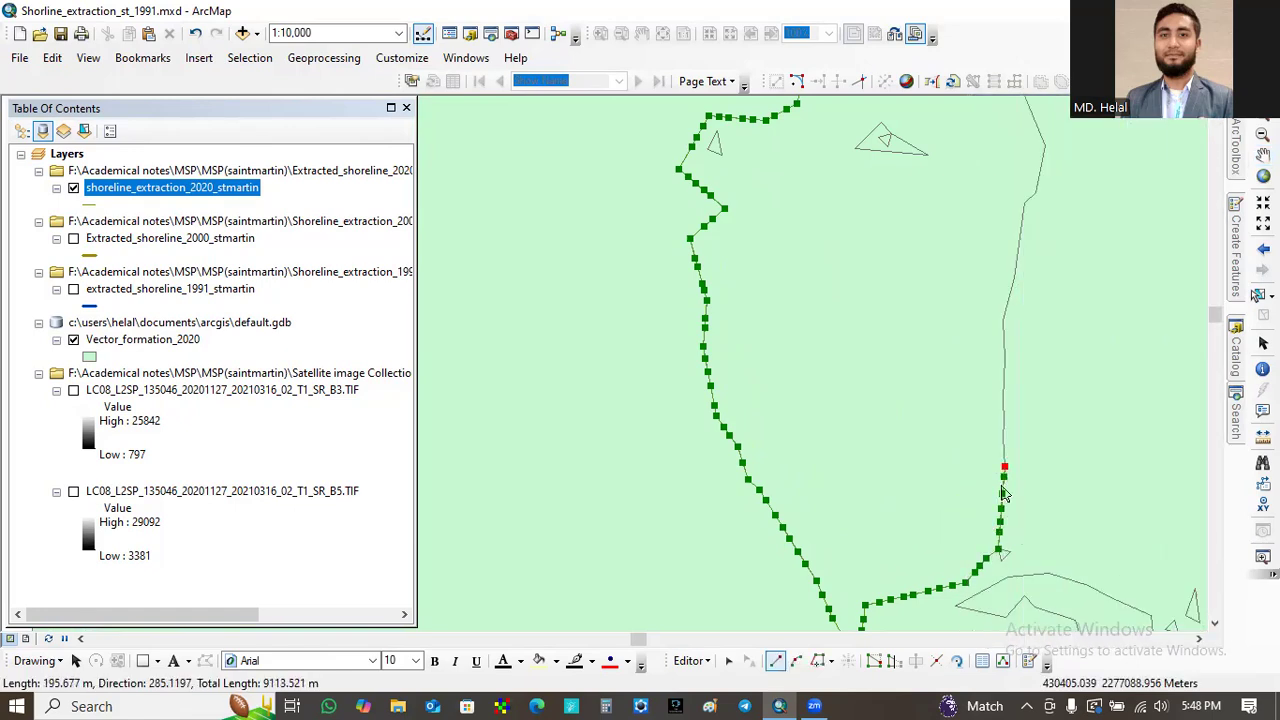
left_click(1005, 438)
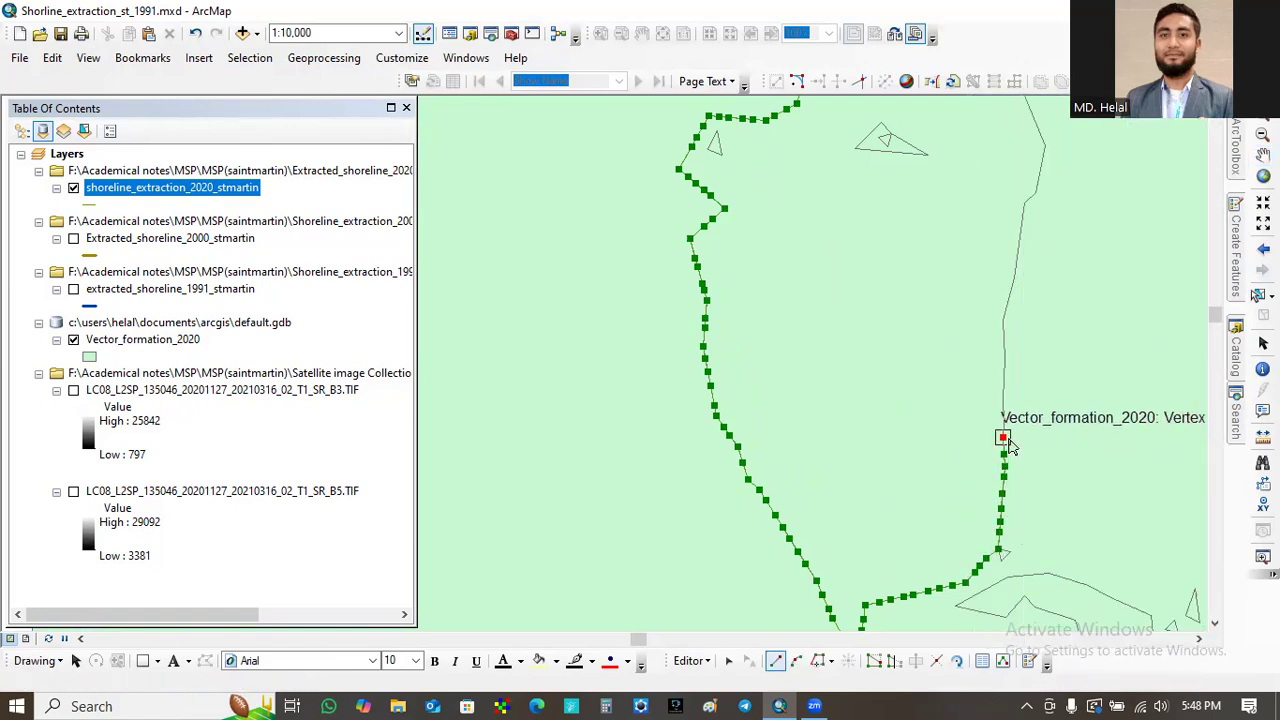
left_click(1005, 422)
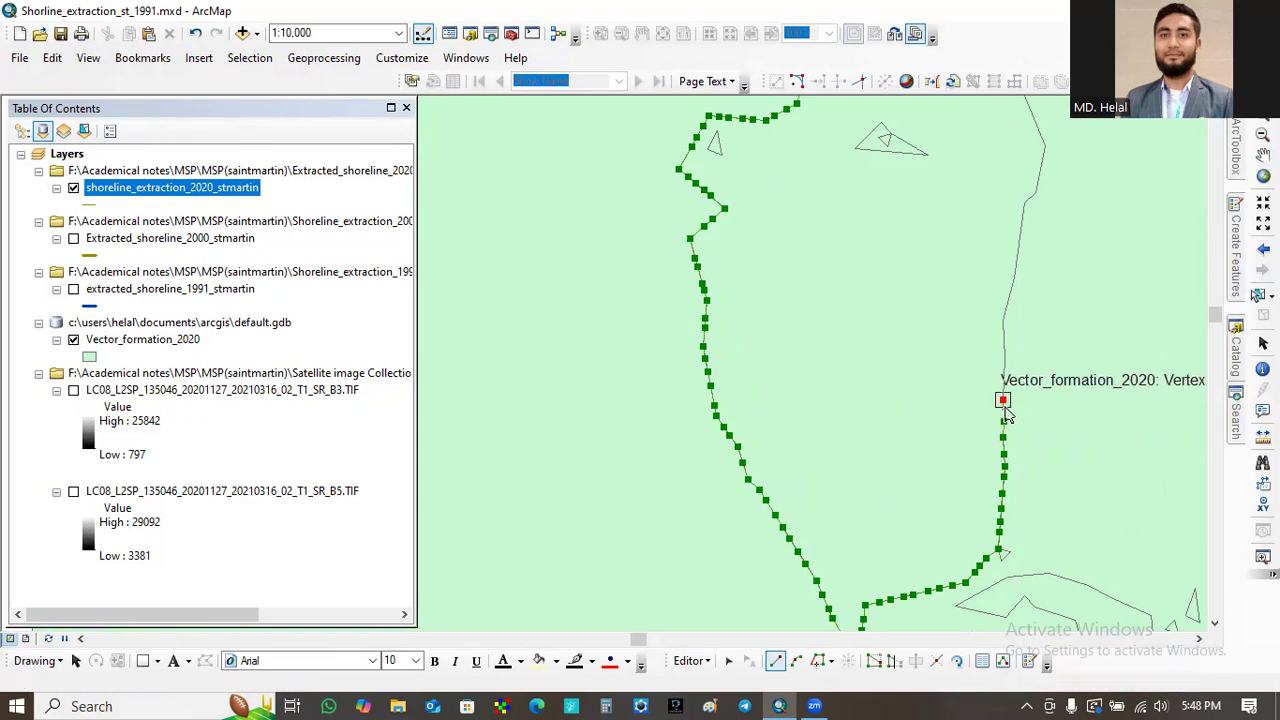
left_click(1004, 391)
left_click(1004, 384)
left_click(1004, 376)
left_click(1004, 359)
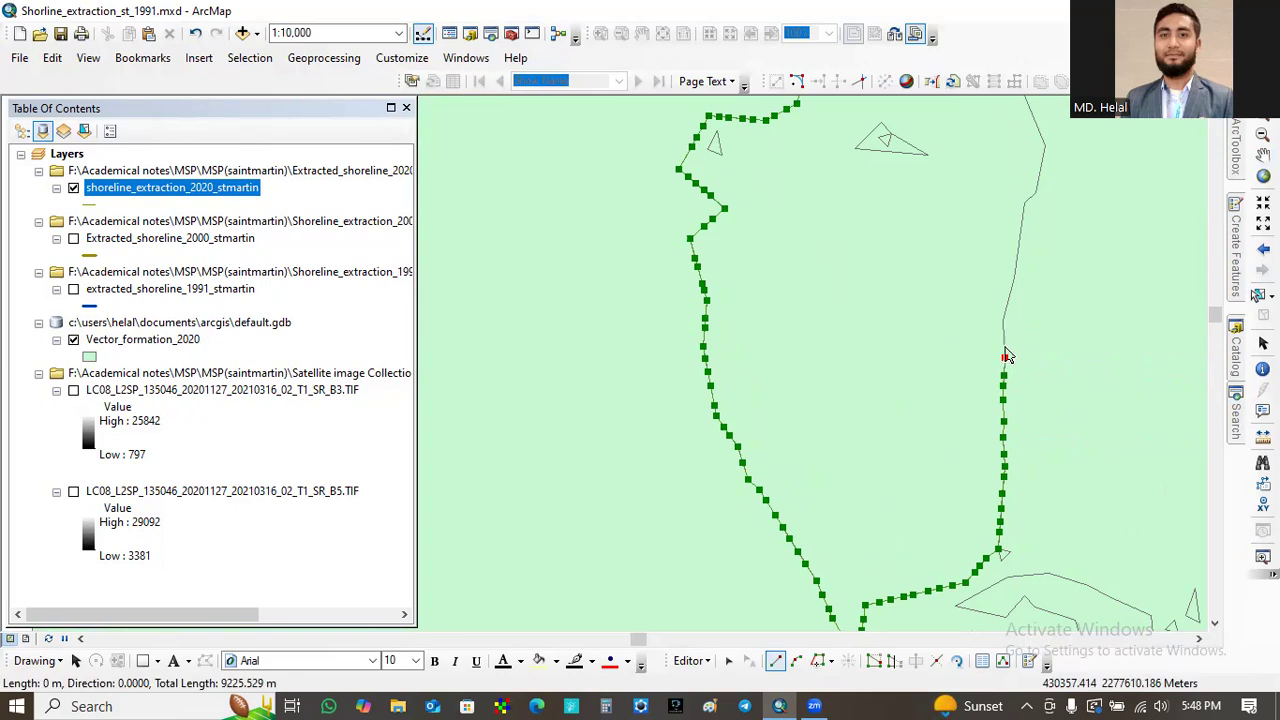
left_click(1004, 343)
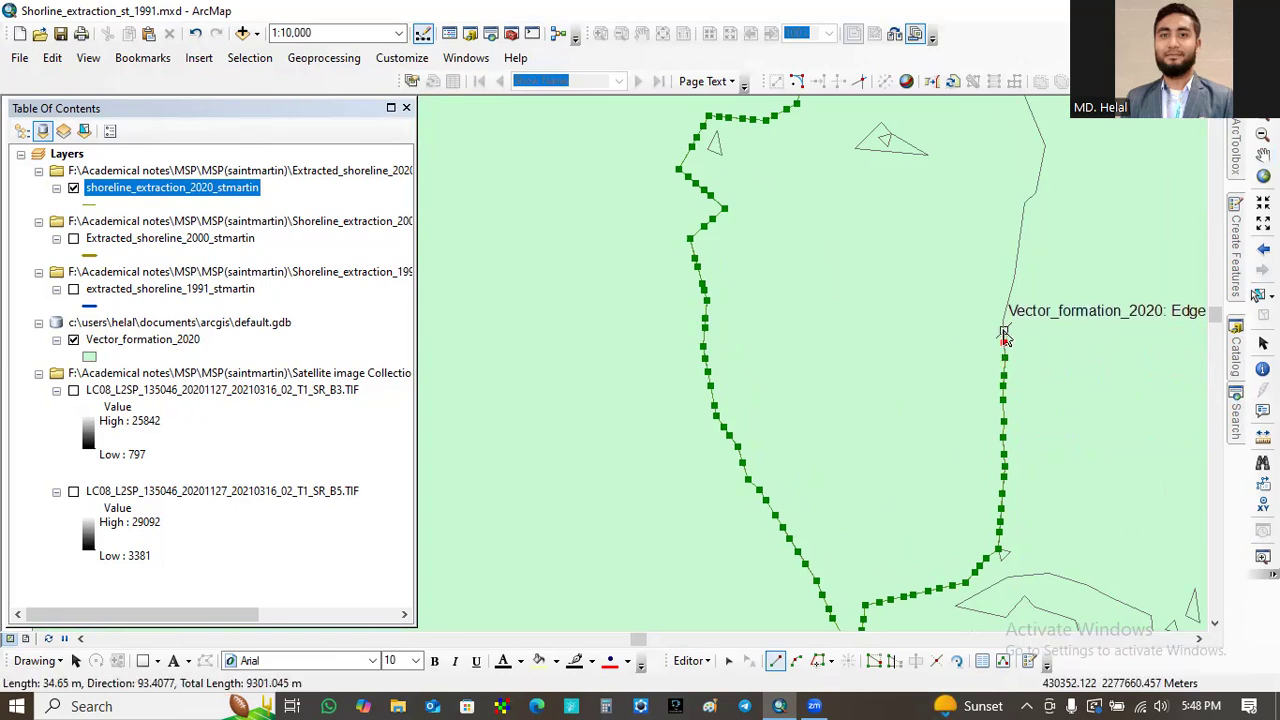
left_click(1004, 326)
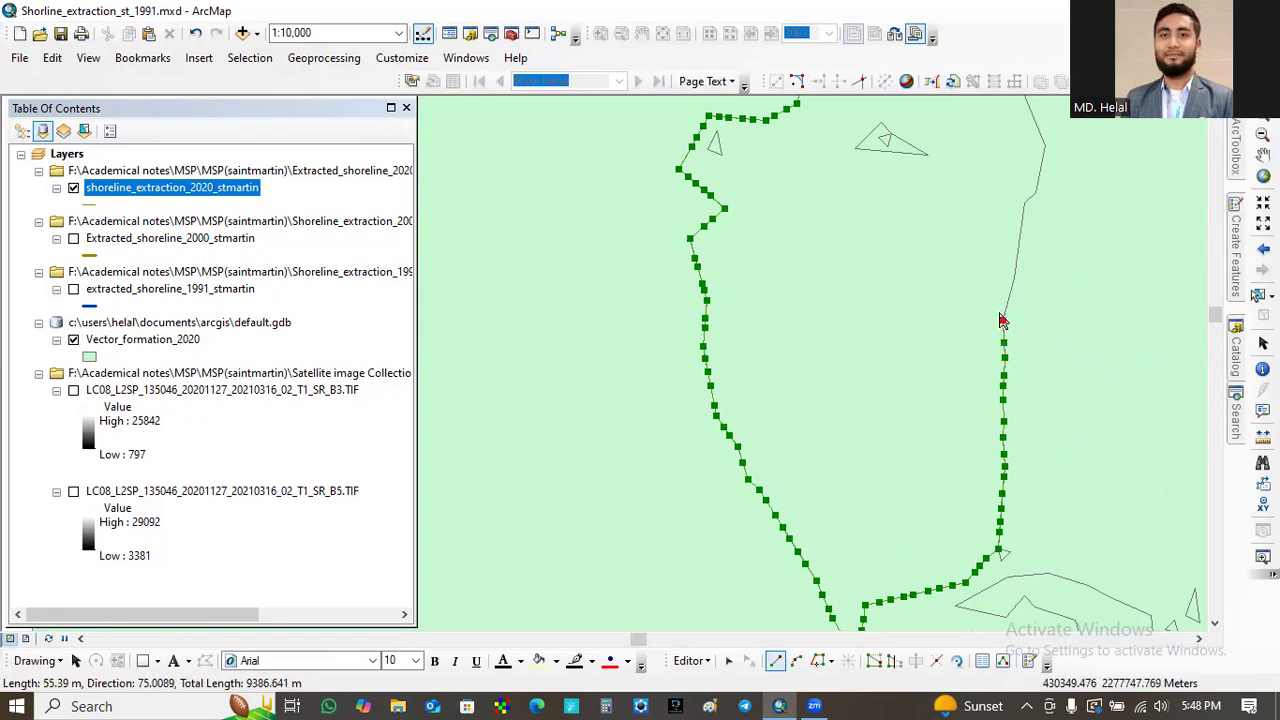
- Trace the eastern edge north-northeast to the vertex just below the short outward jog
left_click(1007, 308)
left_click(1010, 293)
left_click(1014, 280)
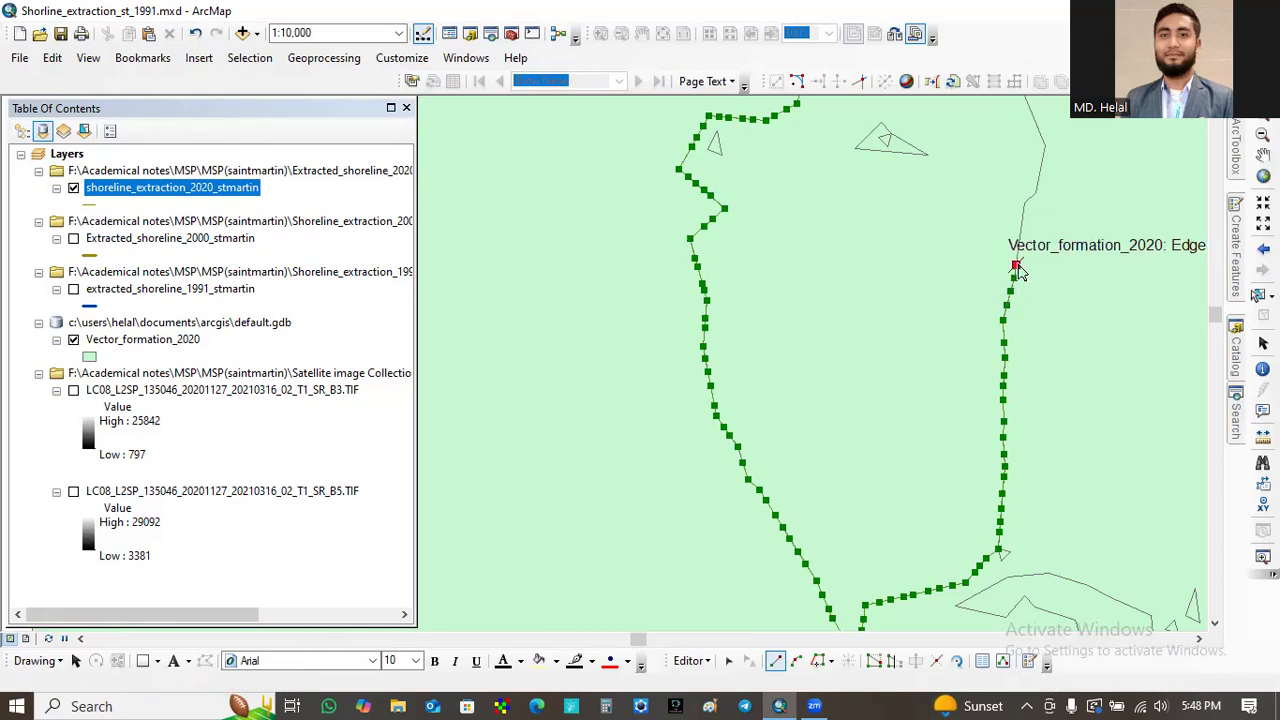
left_click(1018, 254)
left_click(1018, 241)
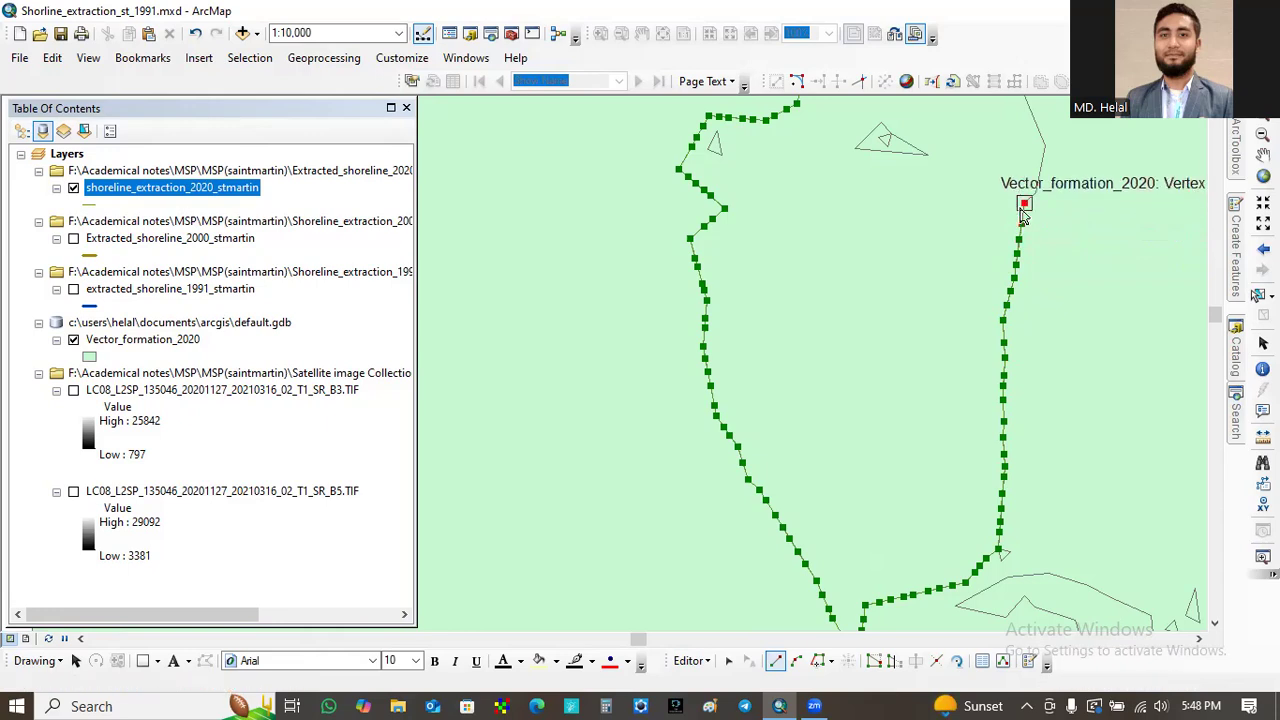
left_click(1022, 210)
- Trace the short jog northeast to the easternmost corner and follow the edge northwest onto its long diagonal stretch
left_click(1034, 195)
left_click(1038, 177)
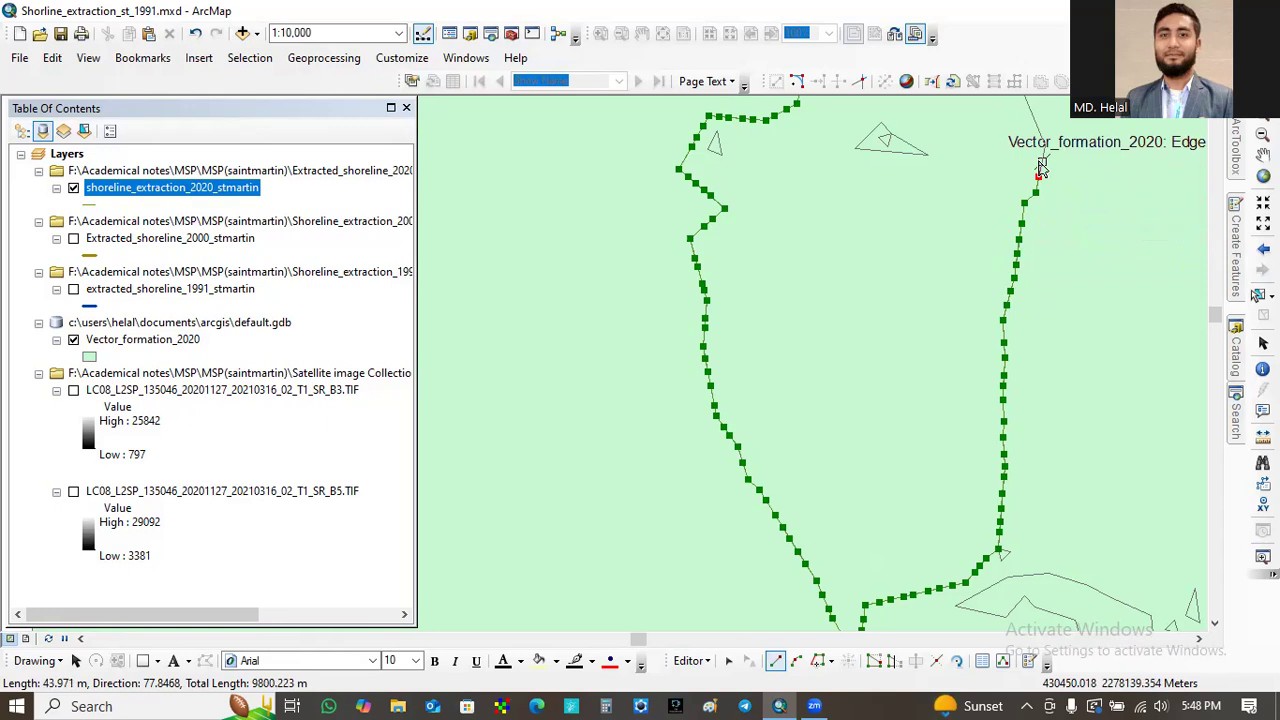
left_click(1042, 142)
left_click(1036, 123)
left_click(1034, 113)
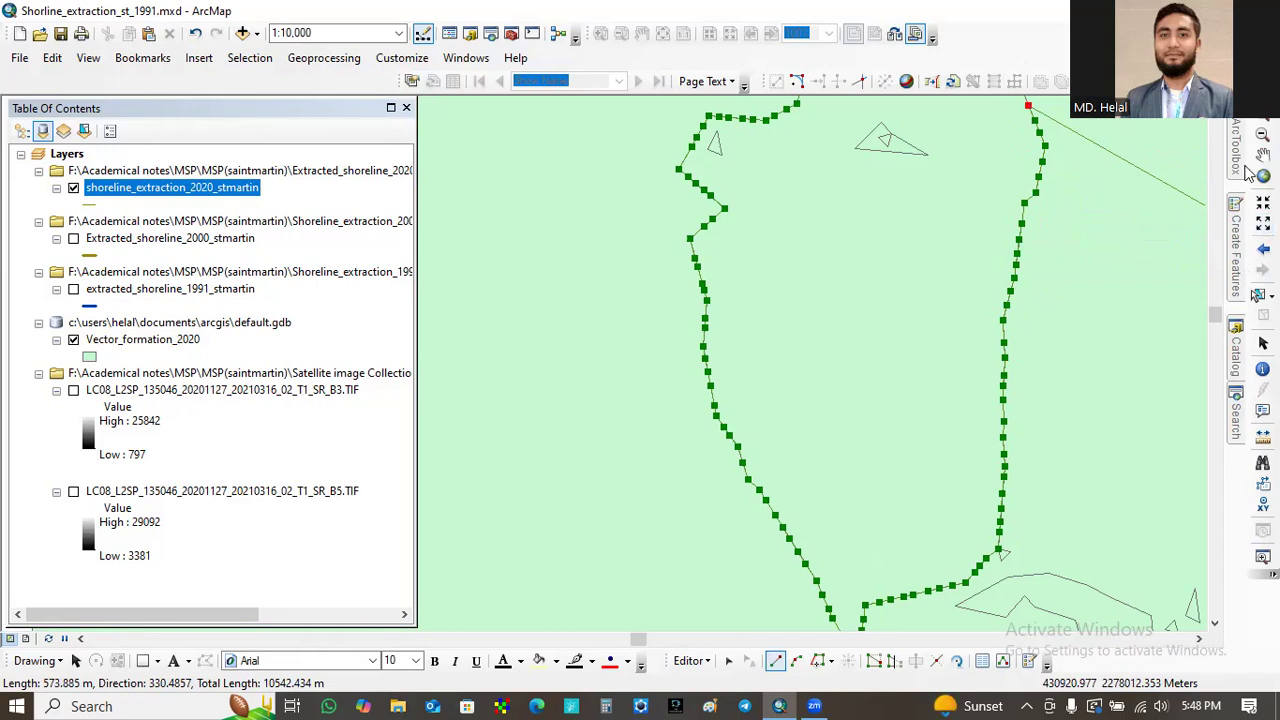
left_click_drag(960, 203, 882, 501)
left_click_drag(869, 304, 916, 444)
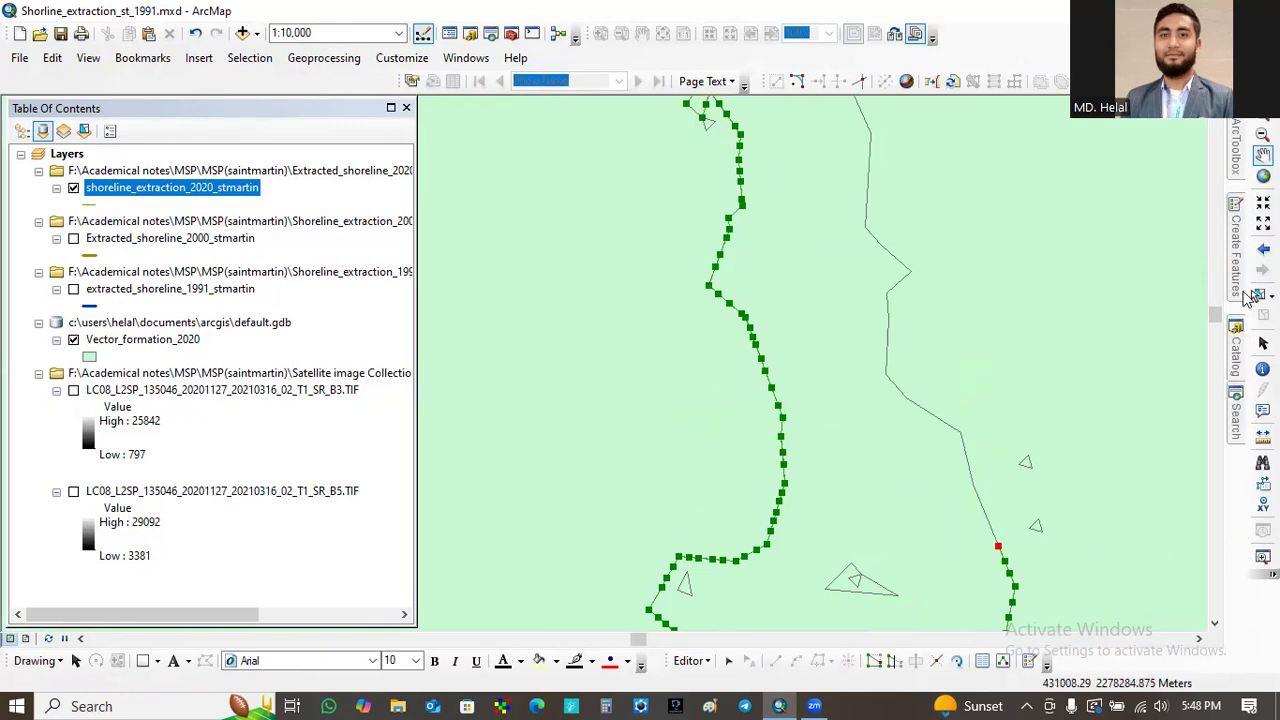
- Resume the line with the Line construction tool and trace the eastern edge north-northwest to the corner where it turns northwest
mouse_move(1241, 289)
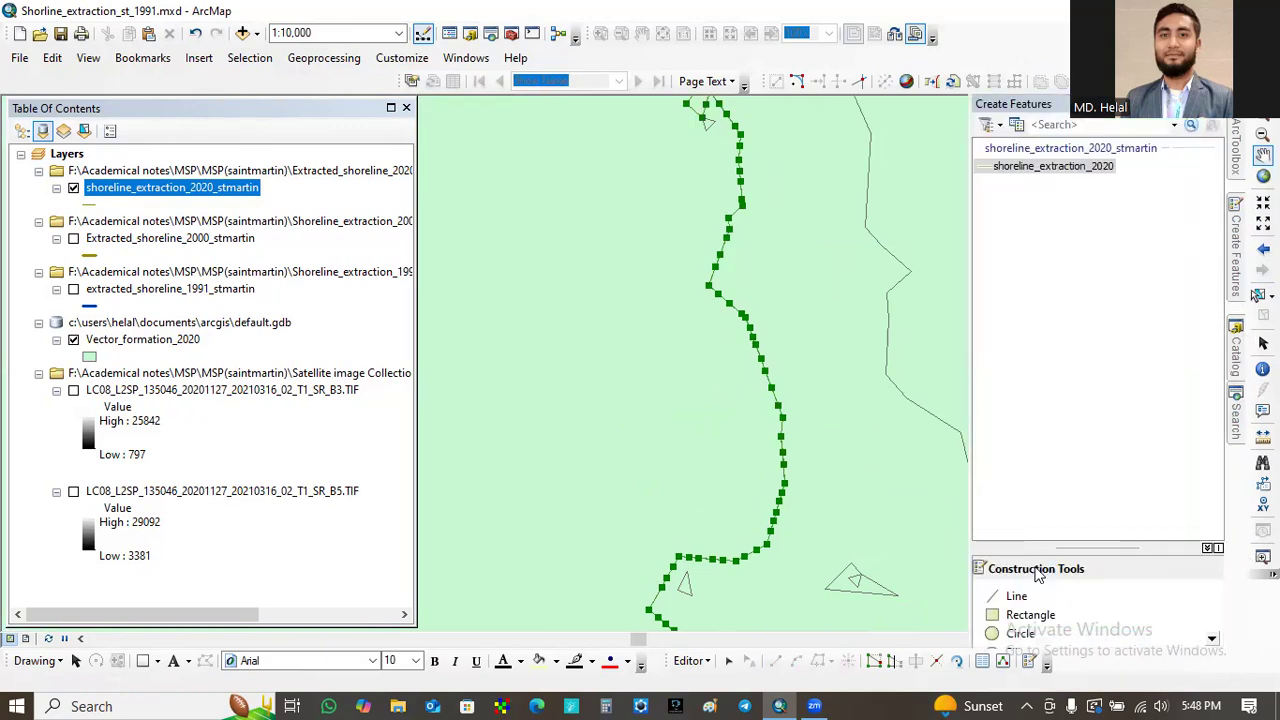
left_click(1020, 596)
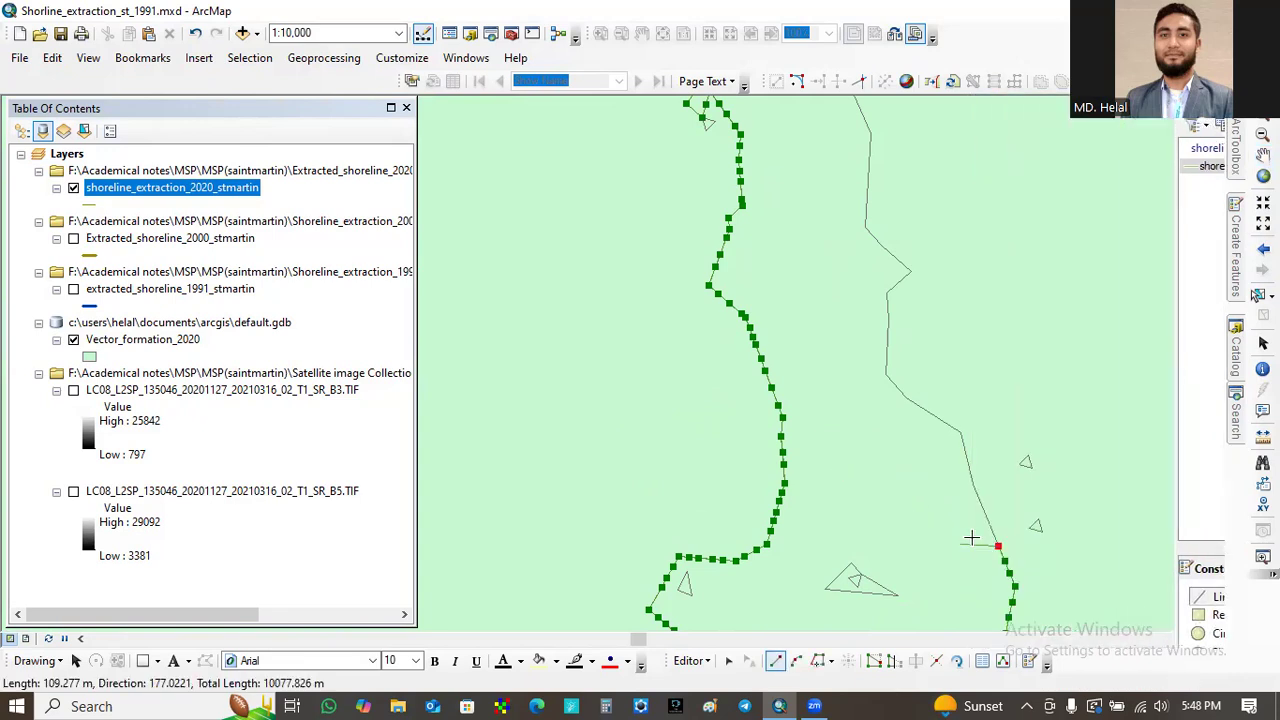
left_click(998, 548)
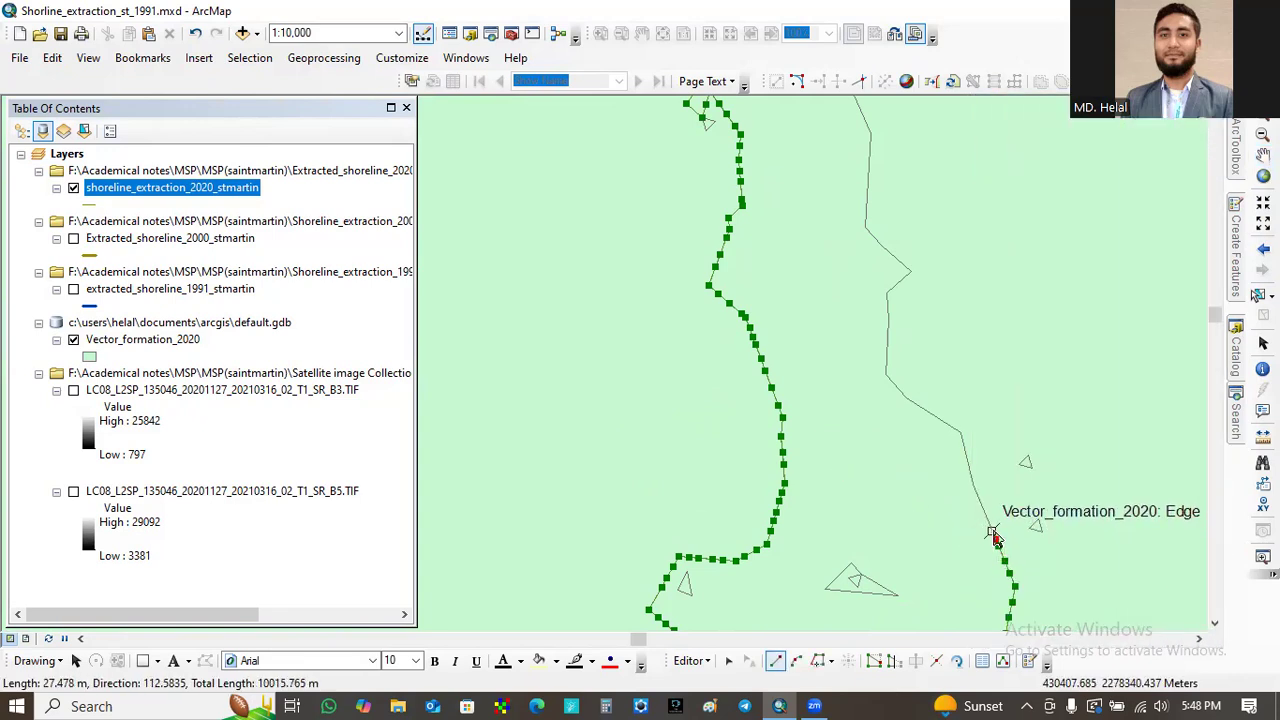
left_click(987, 518)
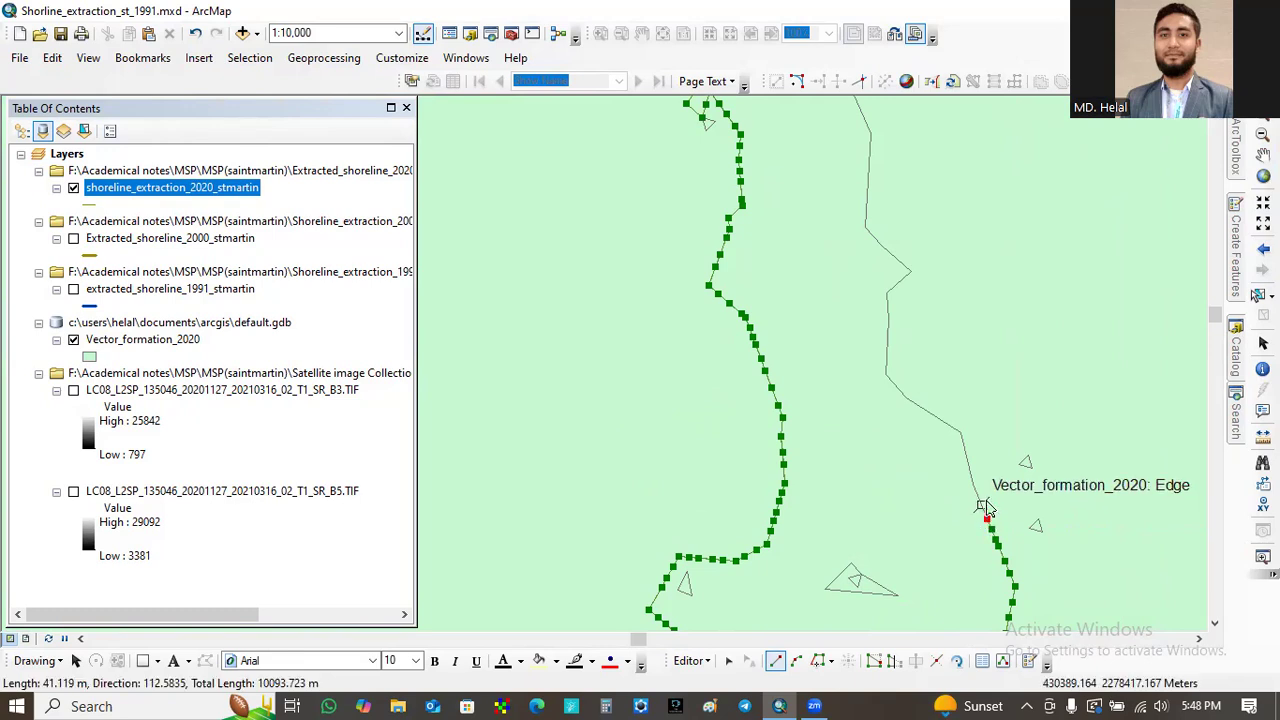
left_click(980, 497)
left_click(973, 485)
left_click(969, 474)
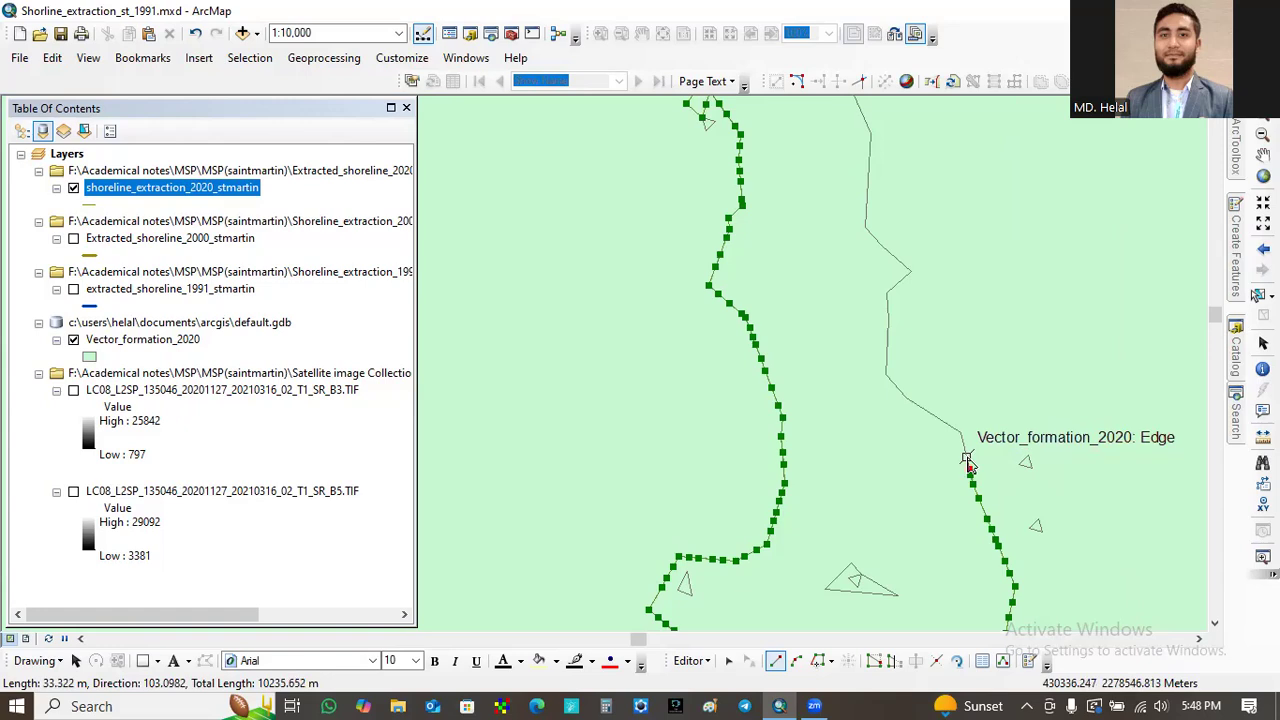
left_click(966, 453)
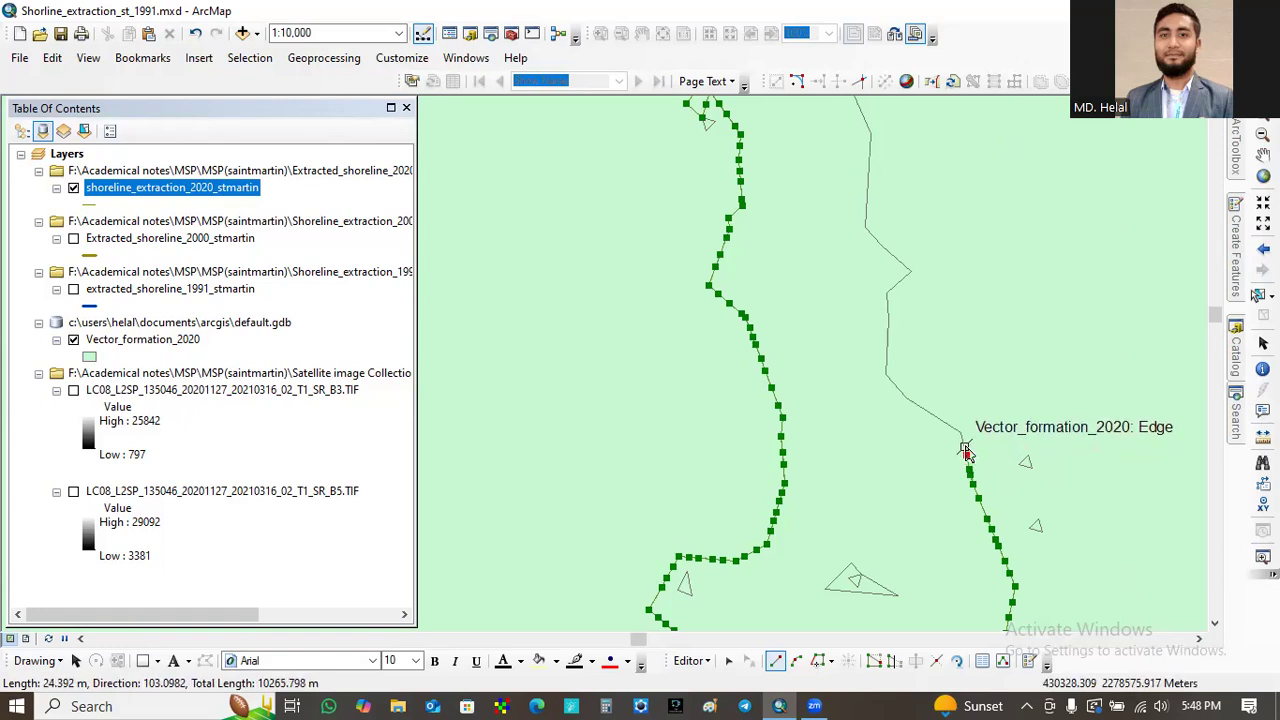
left_click(965, 447)
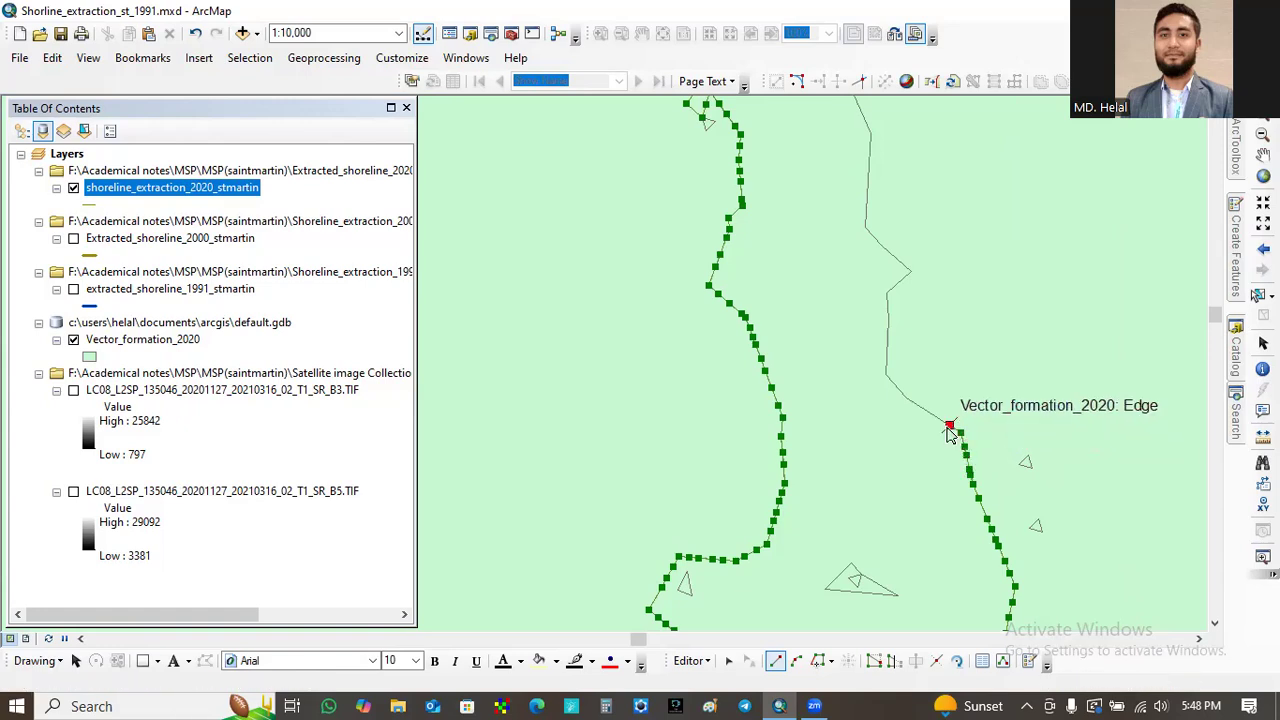
- Trace the Vector_formation_2020 edge northwest to the vertex where it turns due north
left_click(944, 422)
left_click(931, 412)
left_click(919, 406)
left_click(906, 399)
left_click(892, 384)
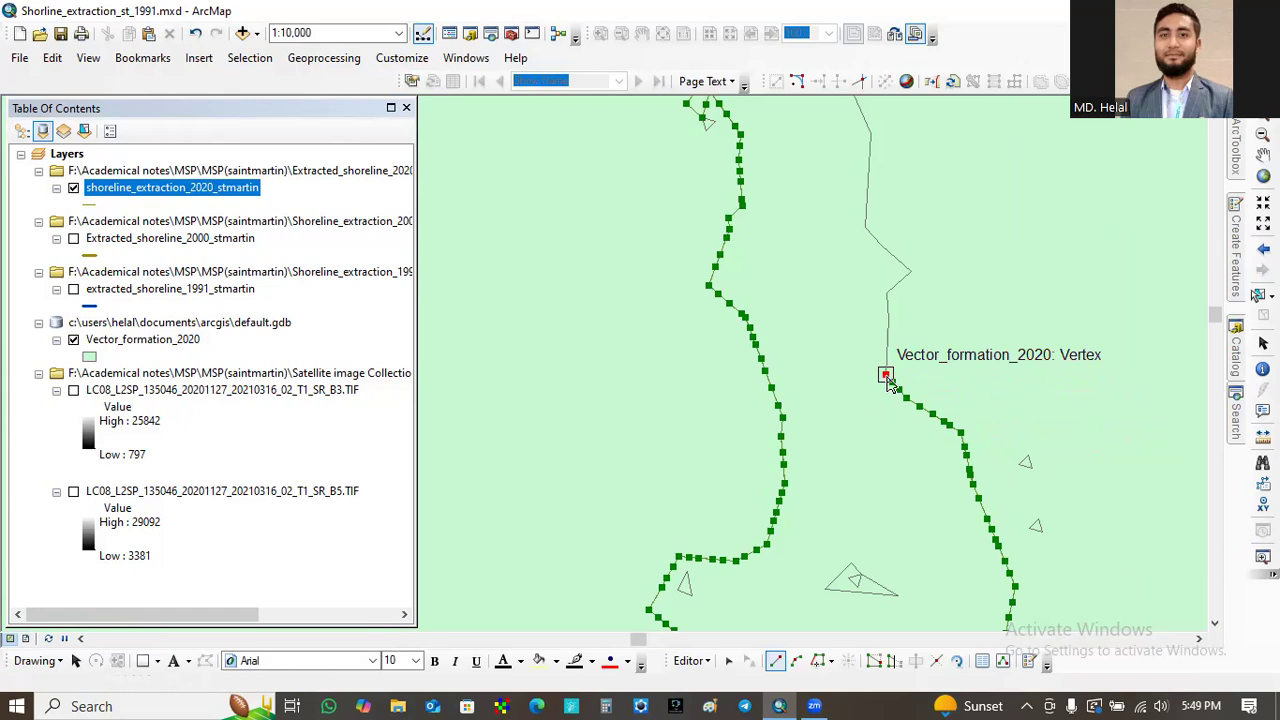
- Trace the edge north and along the short northeast jog to the tip of the pointed bulge
left_click(887, 361)
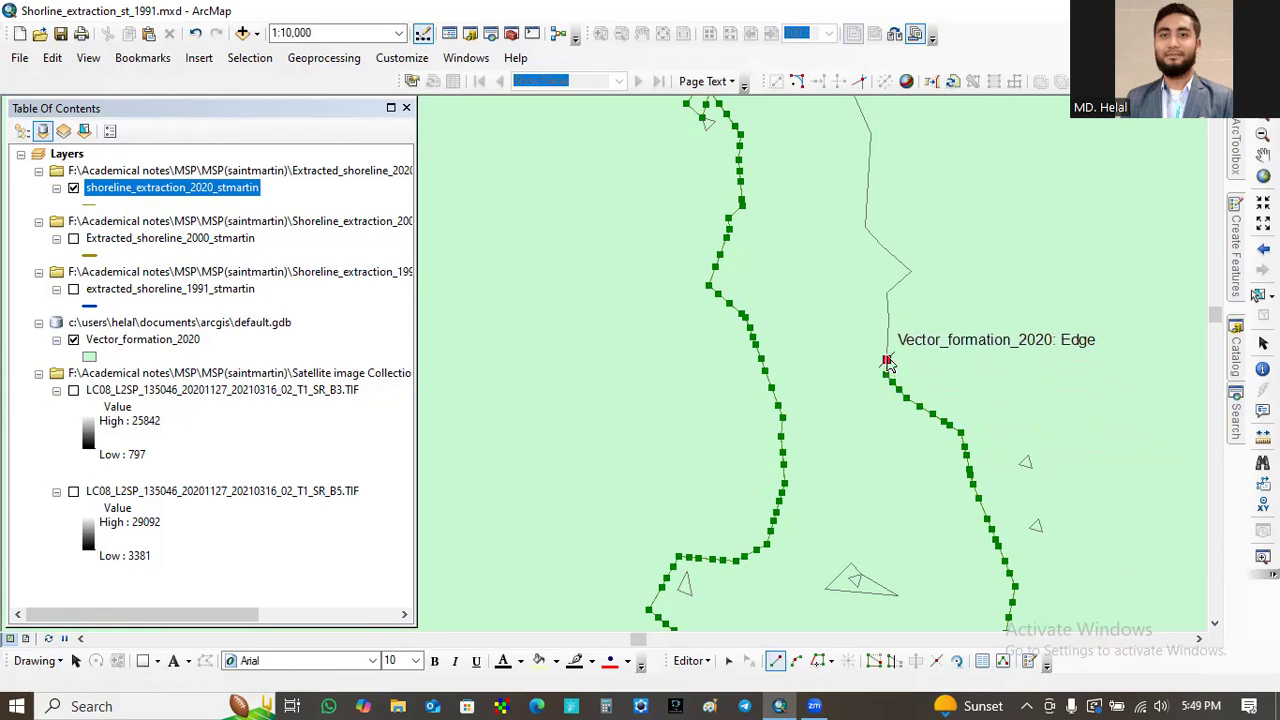
left_click(887, 332)
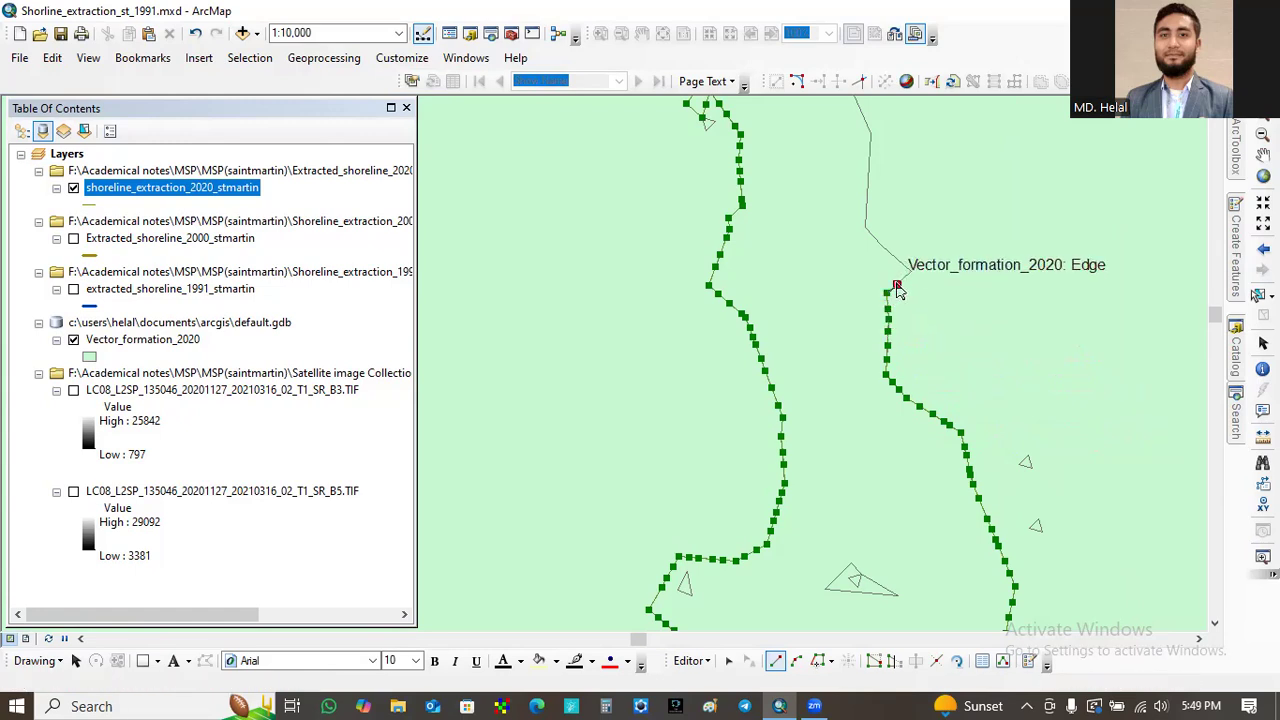
left_click(906, 278)
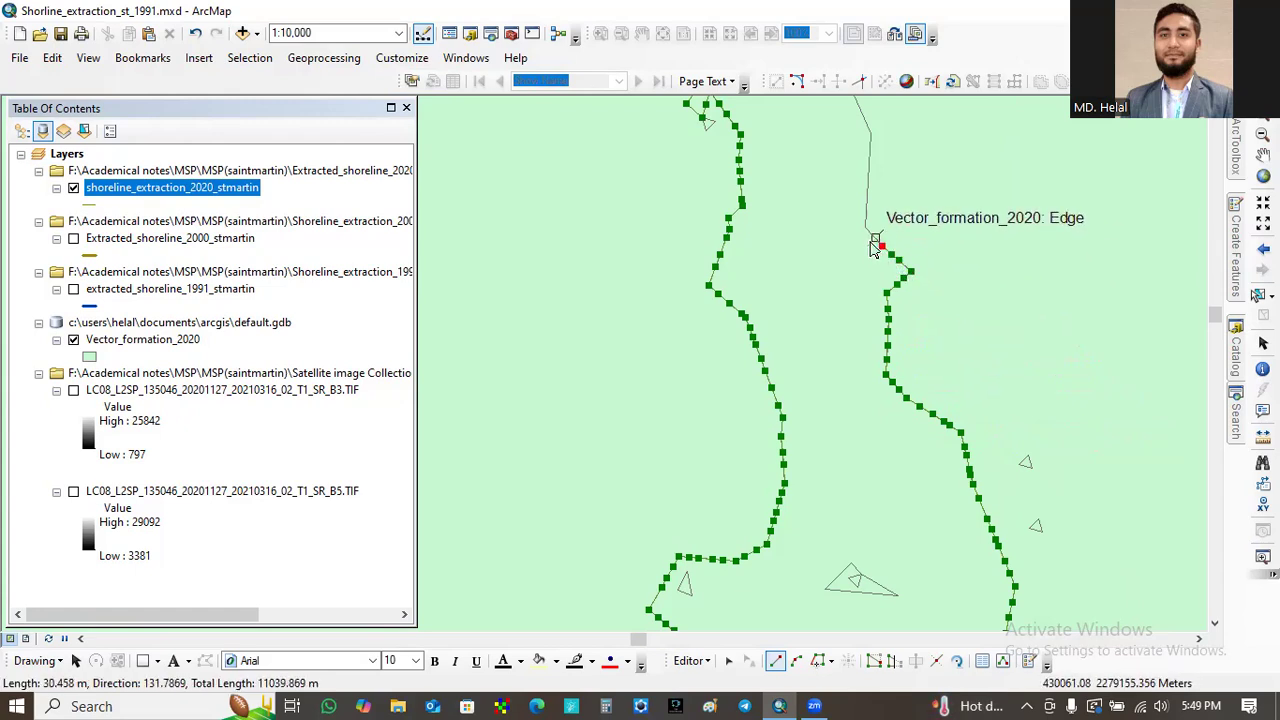
- Trace the edge northwest from the bulge, north along the straight side, and onto the start of the next north-northwest stretch
left_click(874, 239)
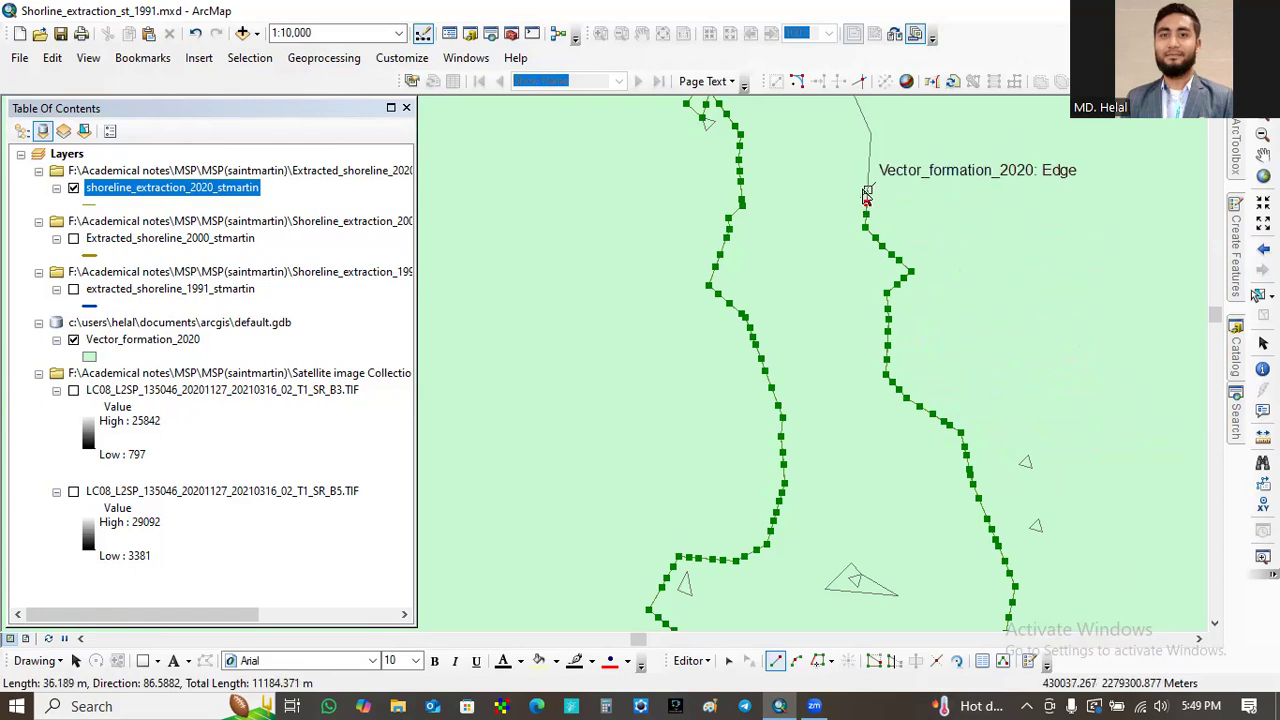
left_click(867, 176)
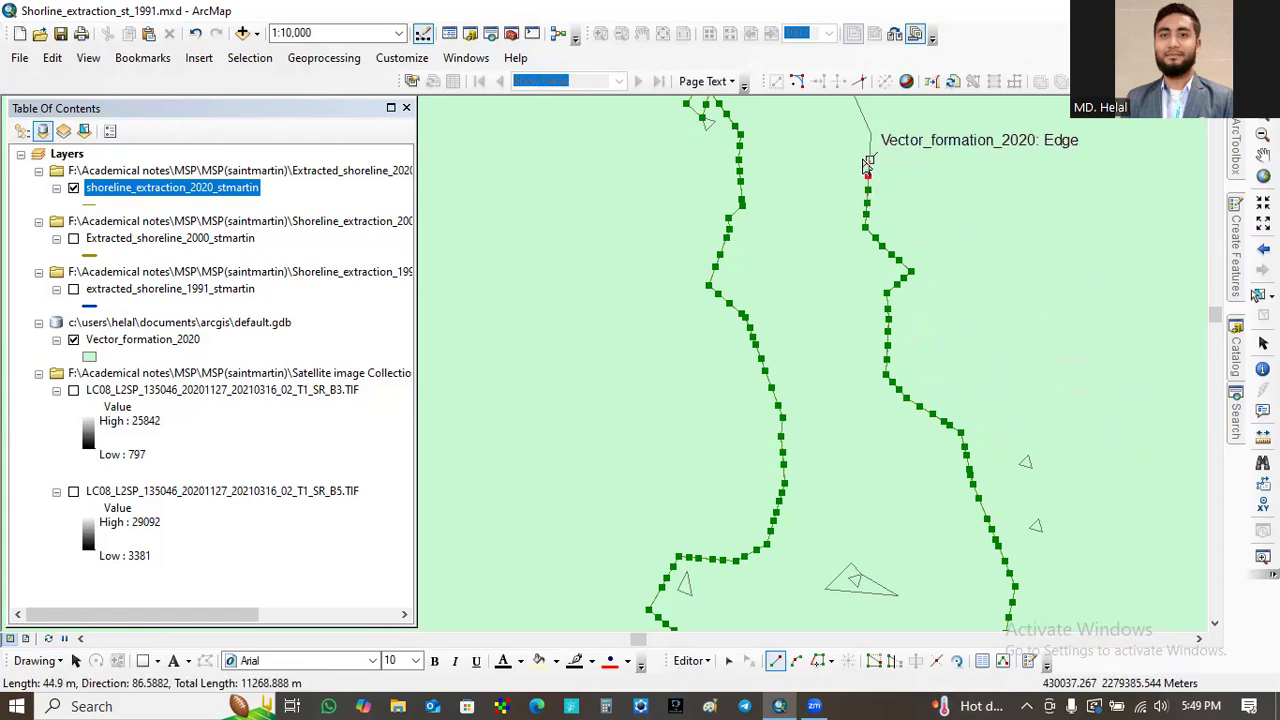
left_click(870, 152)
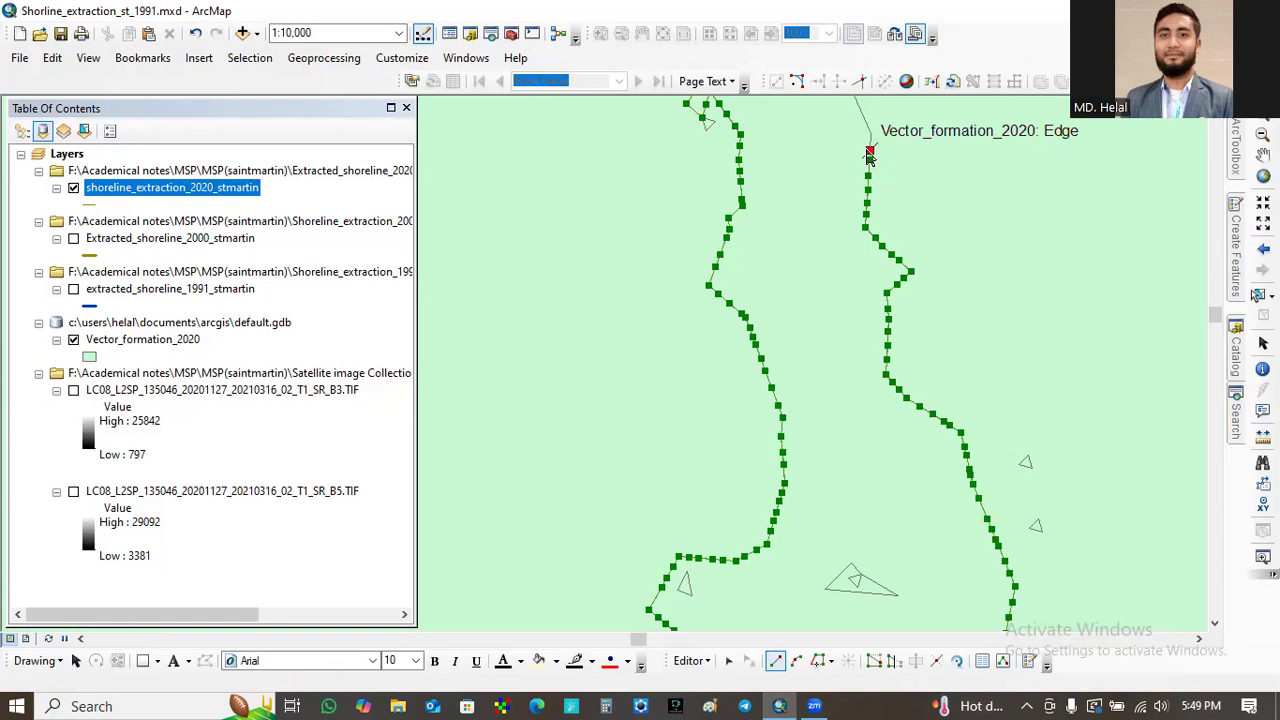
left_click(864, 119)
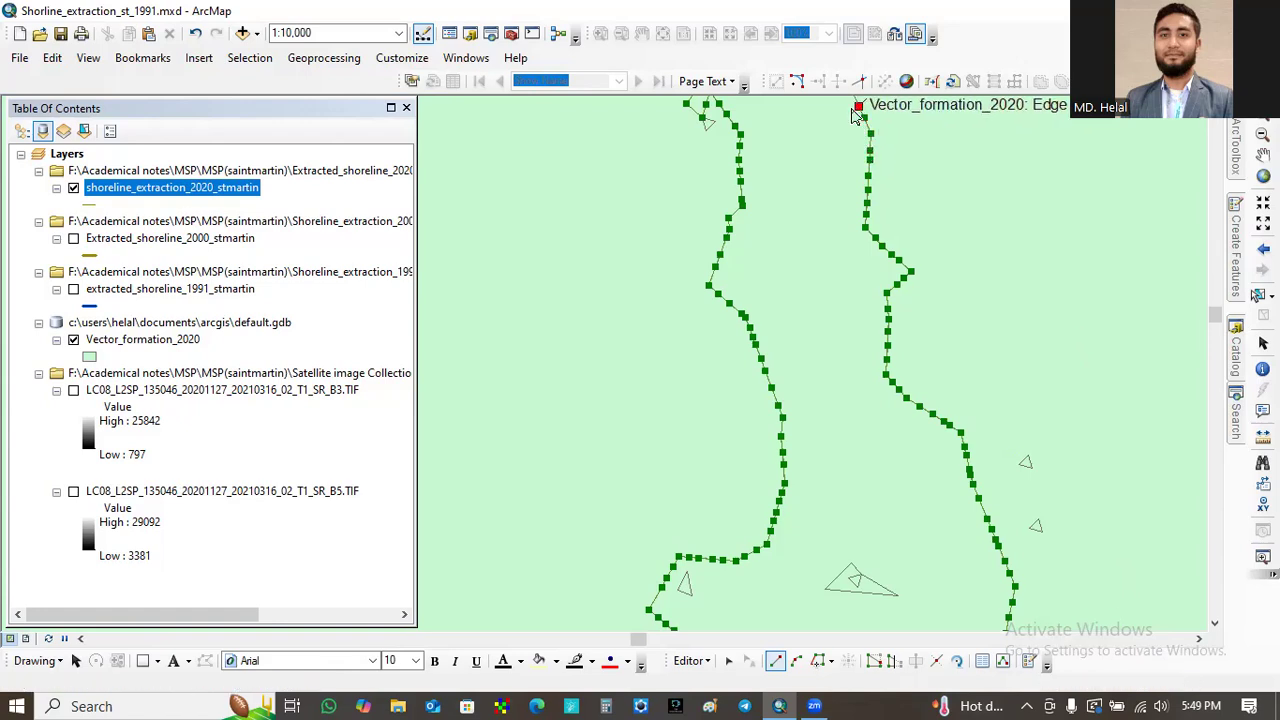
left_click(858, 107)
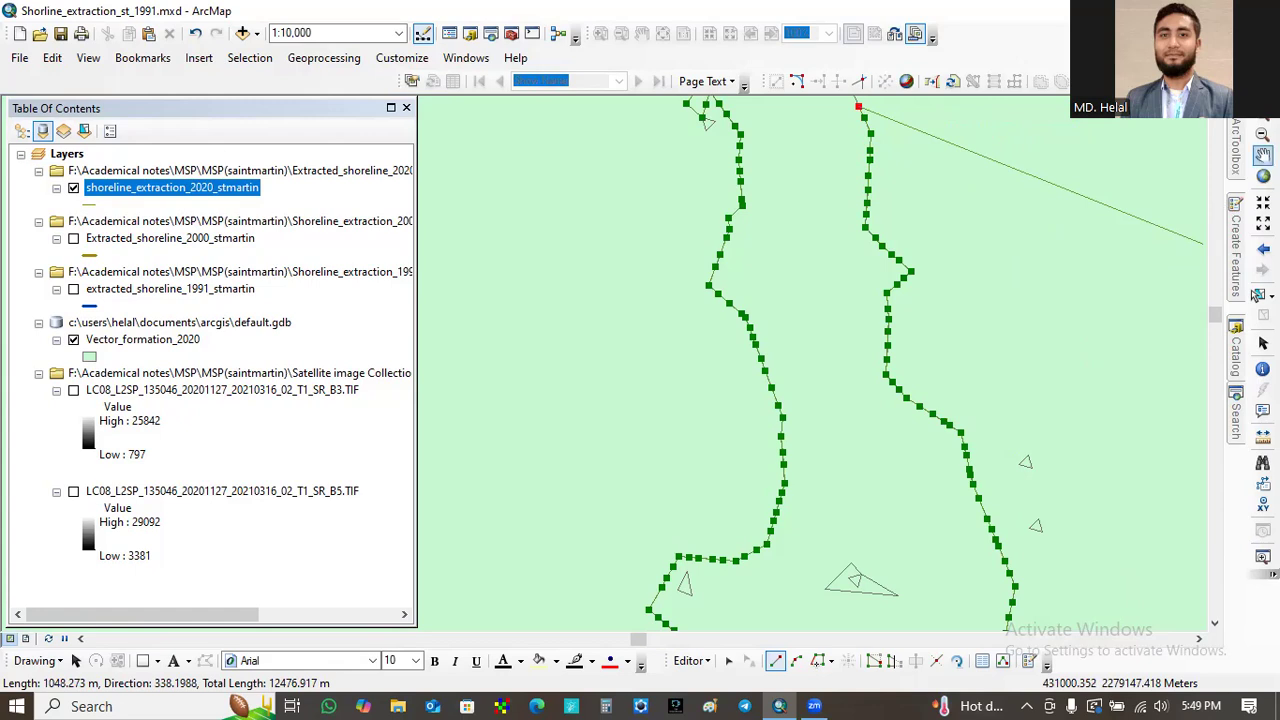
- Resume the line with the Line construction tool and trace the long north-northwest stretch to the bend where the edge turns northwest
left_click_drag(953, 210, 963, 468)
left_click(1258, 295)
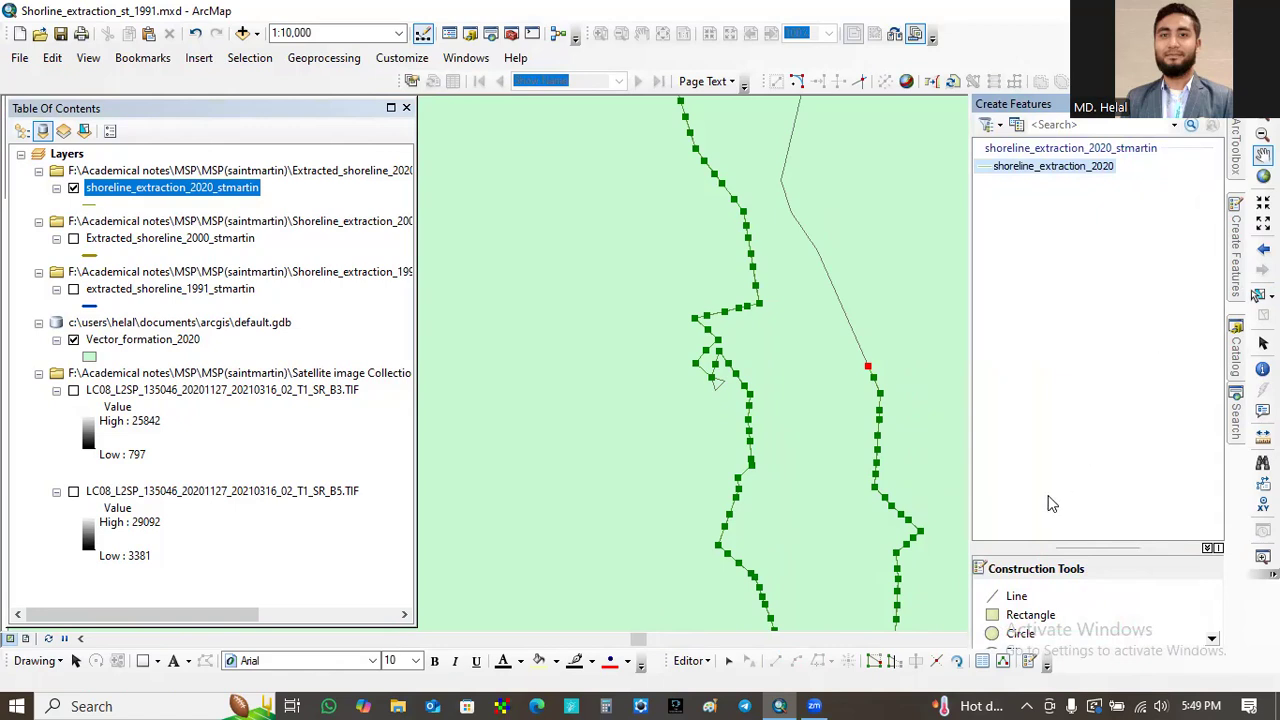
left_click(1020, 596)
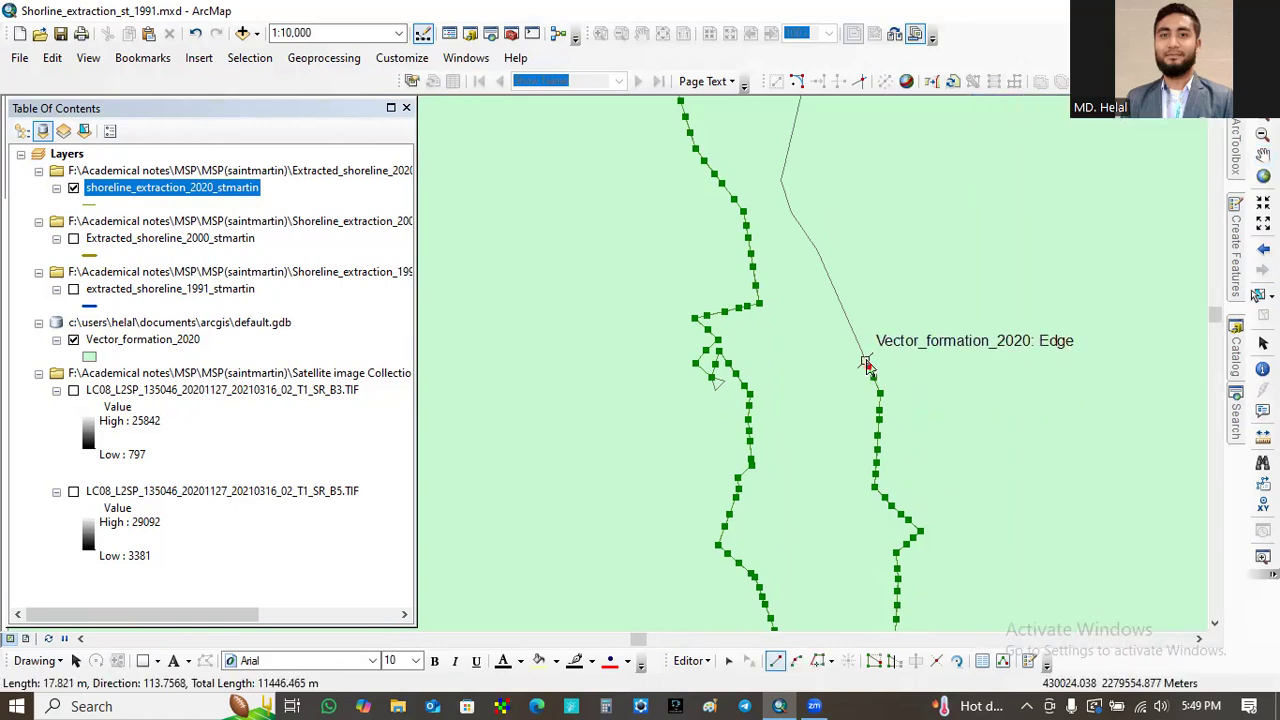
left_click(862, 351)
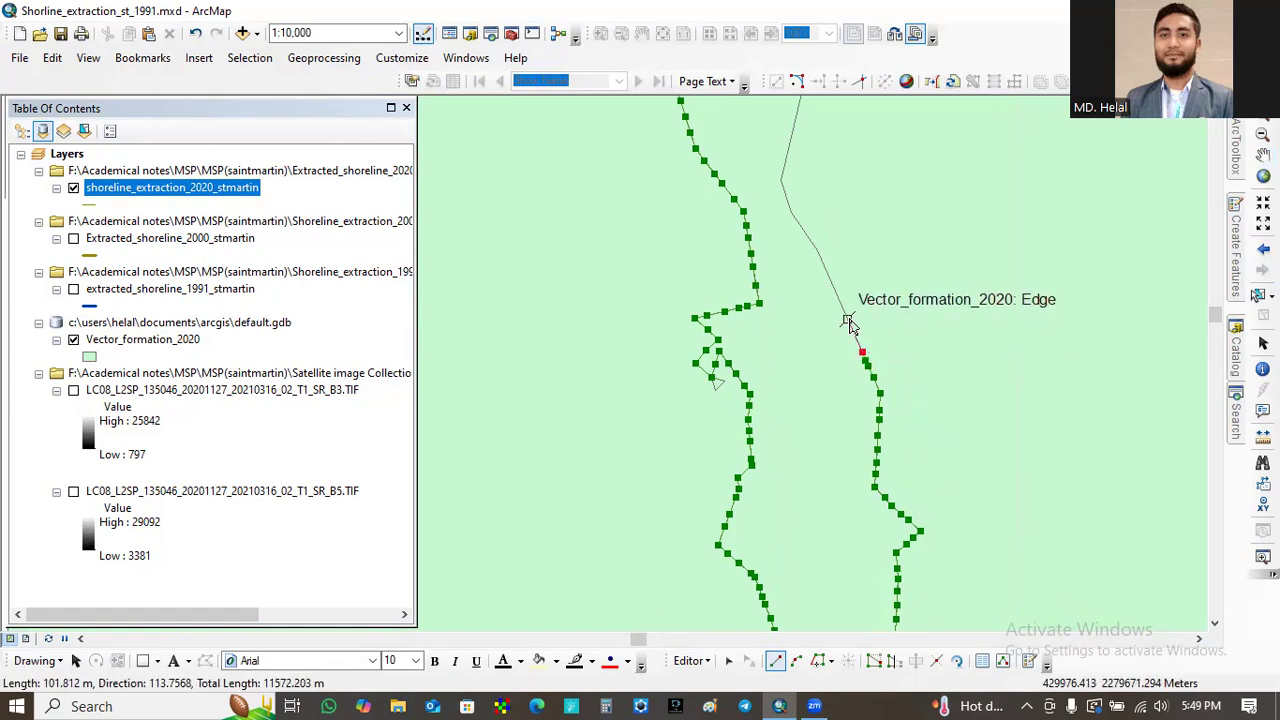
left_click(855, 336)
left_click(847, 320)
left_click(839, 302)
left_click(824, 268)
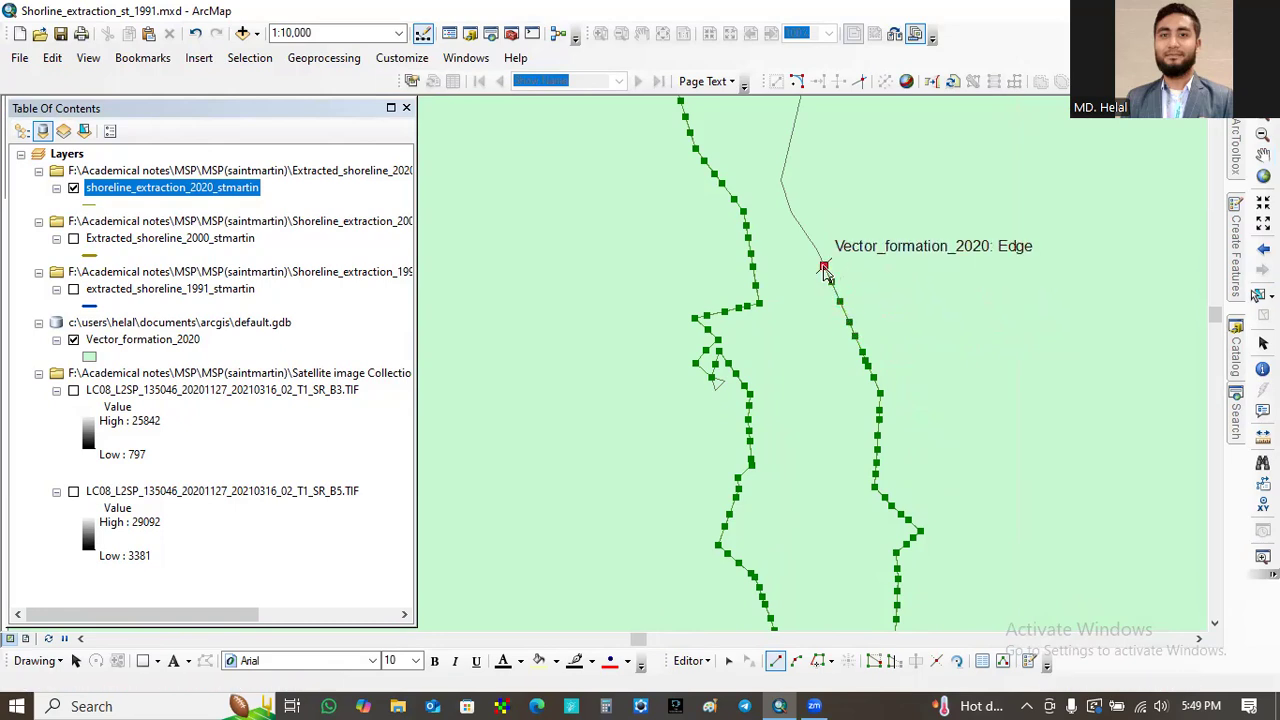
left_click(818, 257)
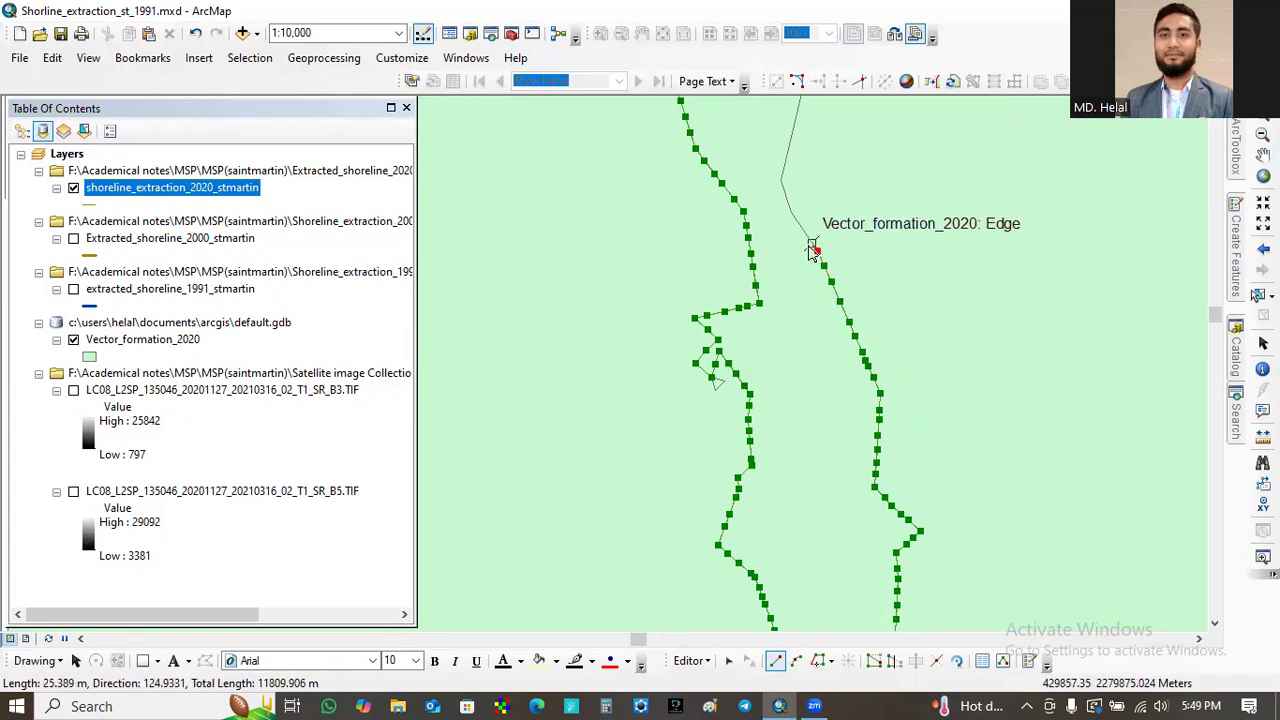
- Trace the edge northwest to the inward corner of the island's narrow neck and partway up the north-northeast stretch beyond it
left_click(804, 232)
left_click(790, 210)
left_click(788, 199)
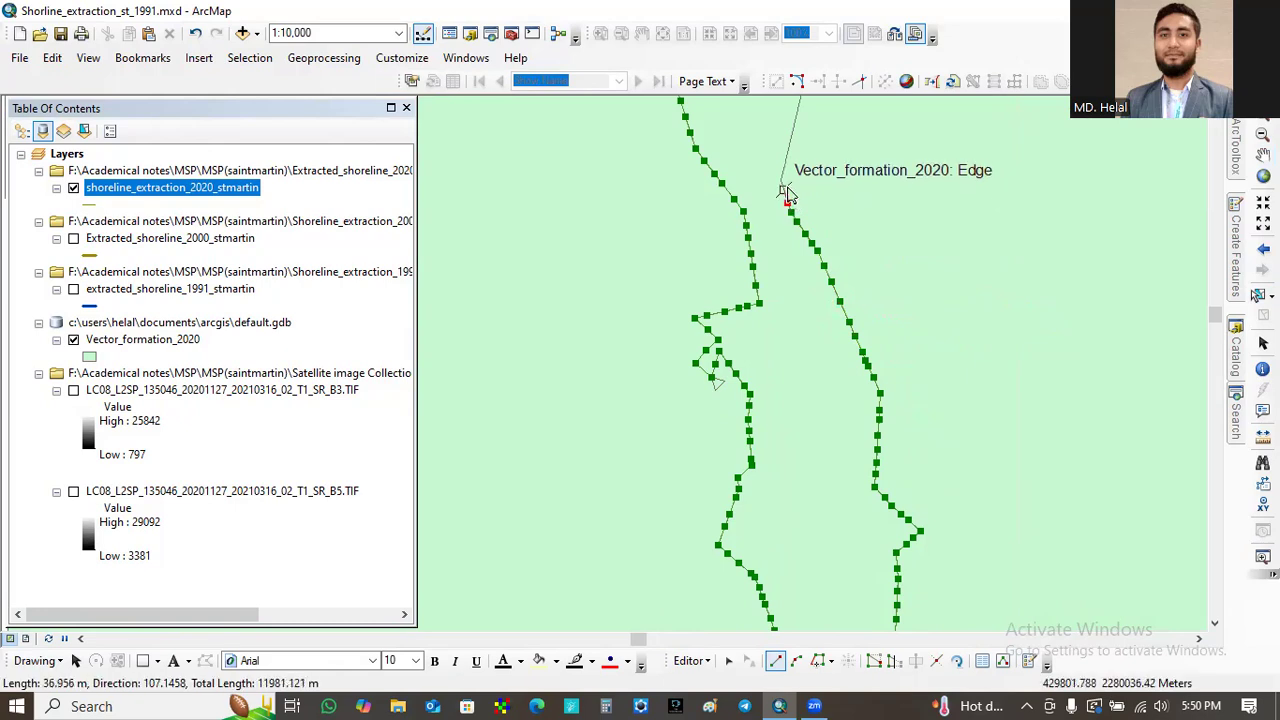
left_click(781, 181)
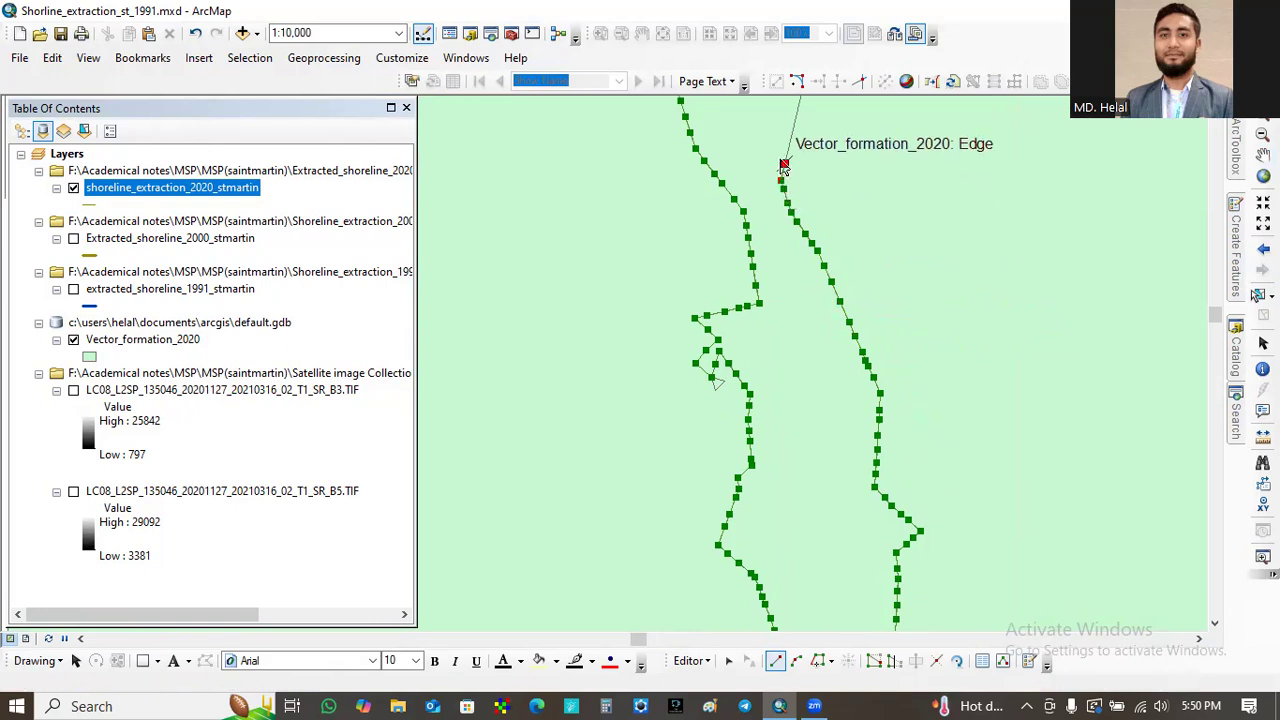
left_click(789, 152)
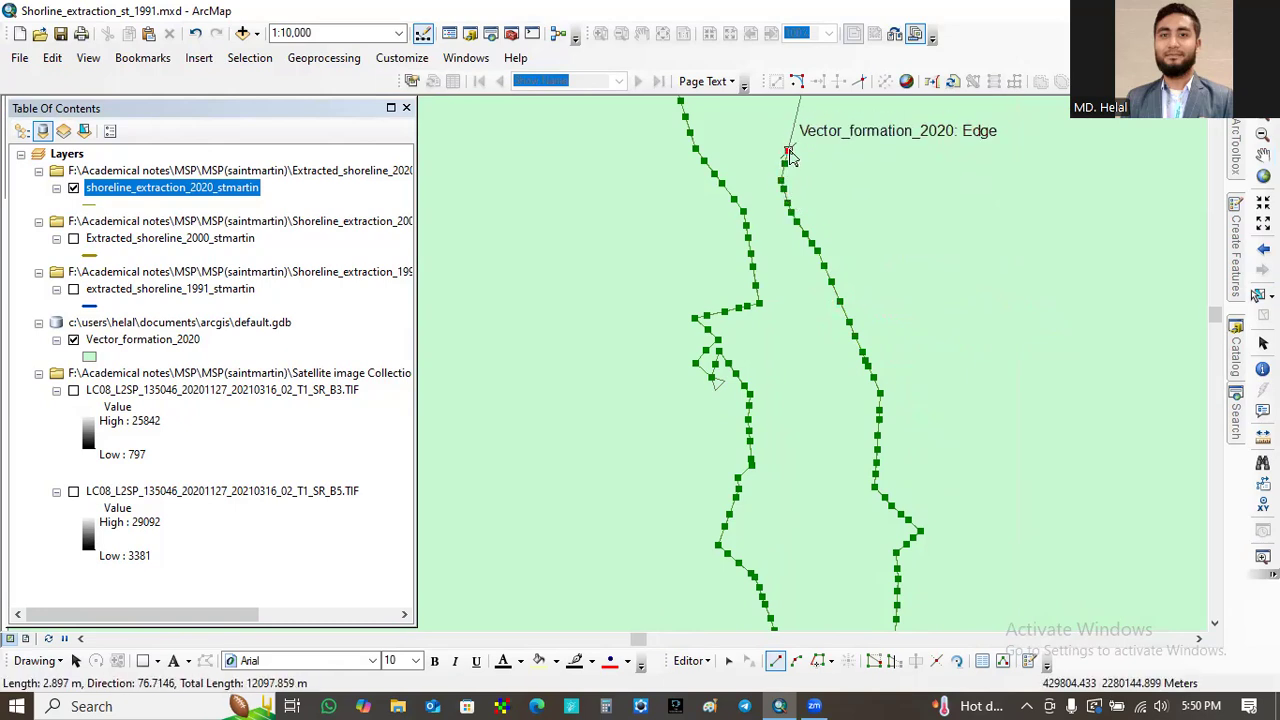
left_click(790, 139)
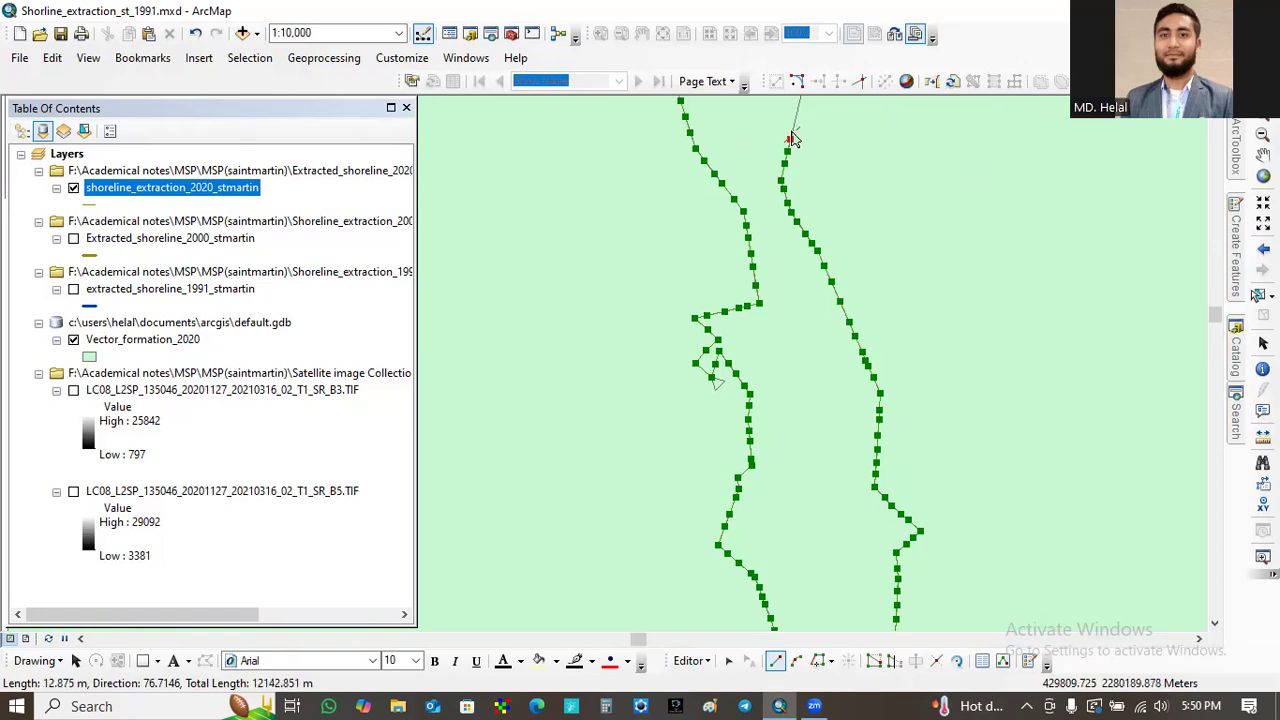
left_click(791, 123)
left_click(798, 106)
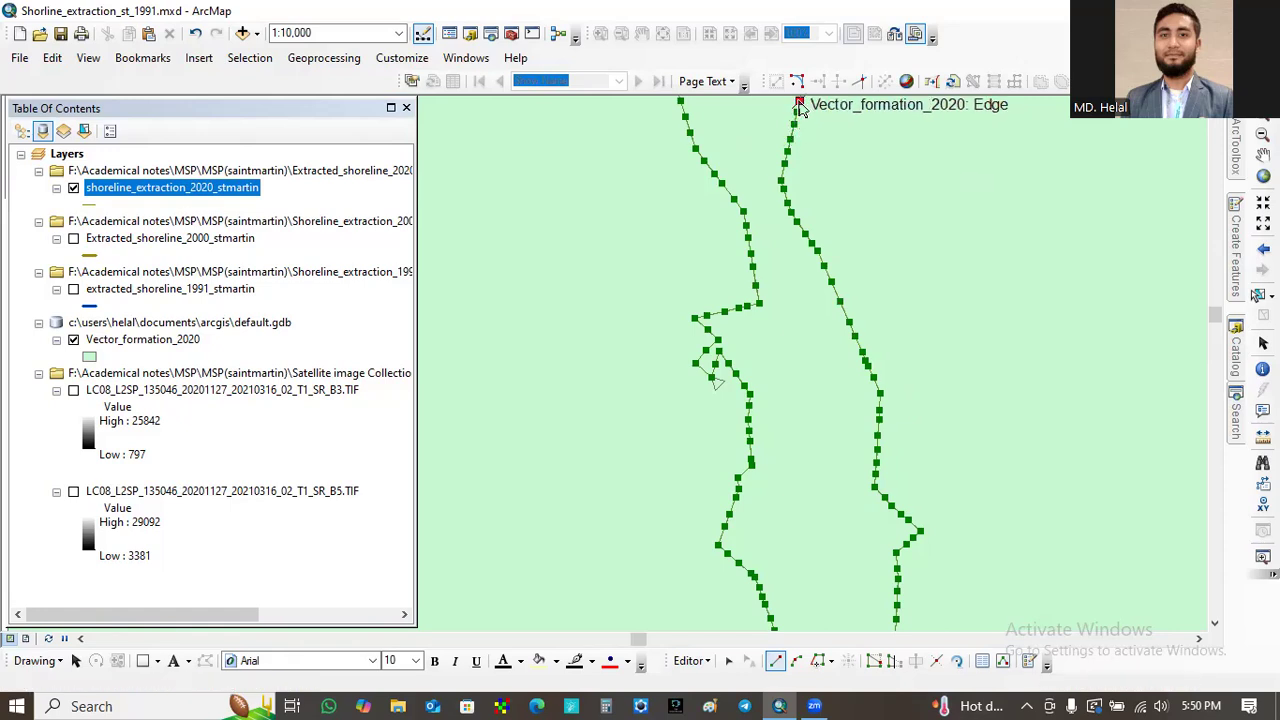
- Resume the line and trace the rest of the straight north-northeast stretch to the outward corner of the eastern edge
key("c")
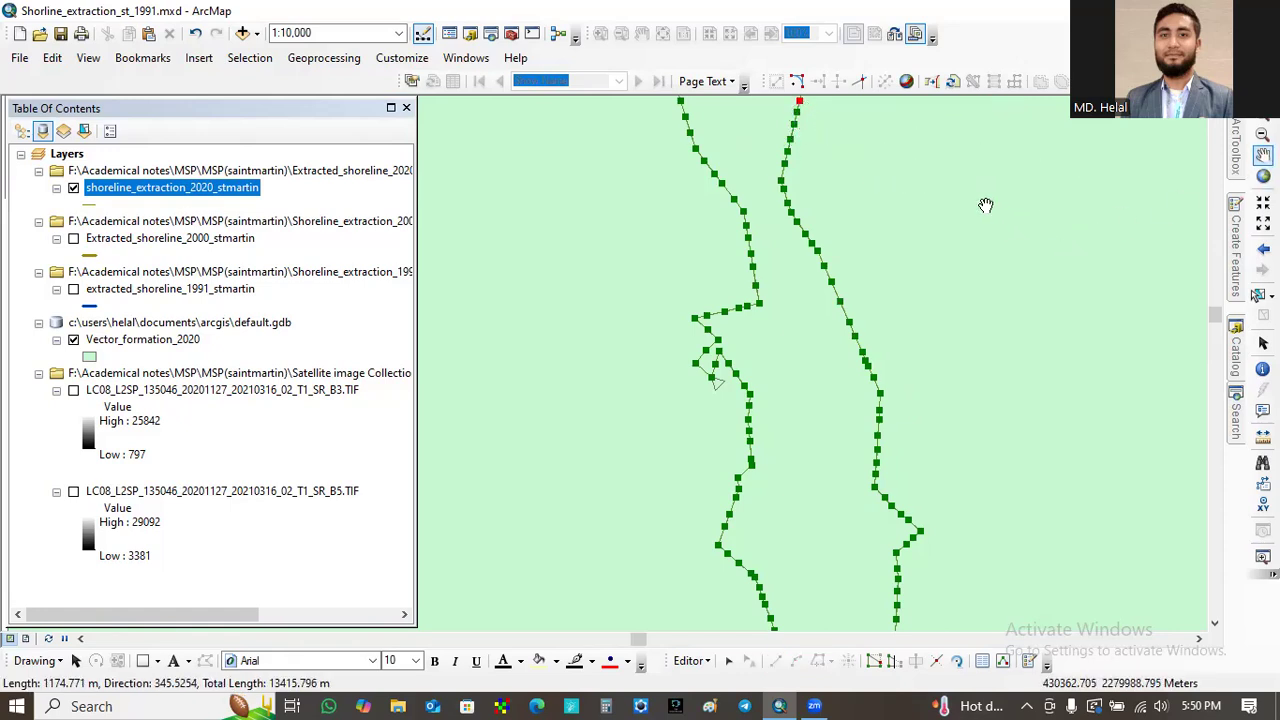
left_click_drag(985, 205, 983, 480)
left_click_drag(954, 380, 984, 473)
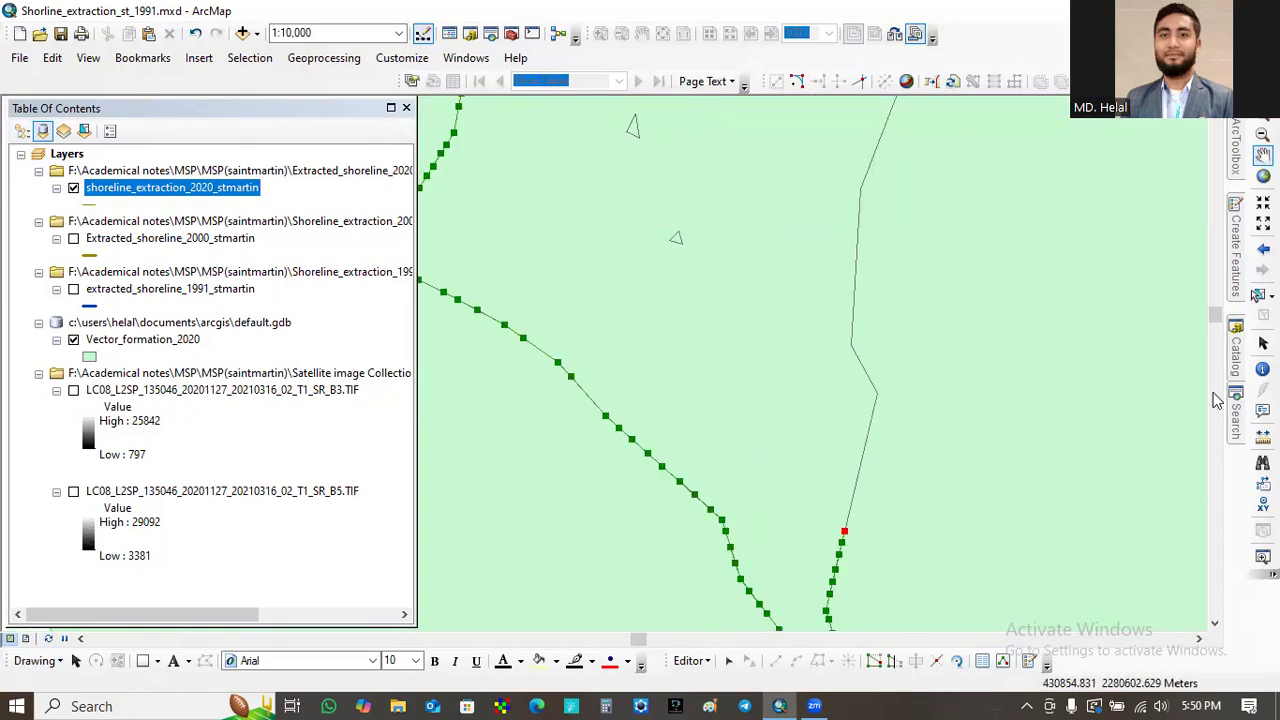
mouse_move(1238, 278)
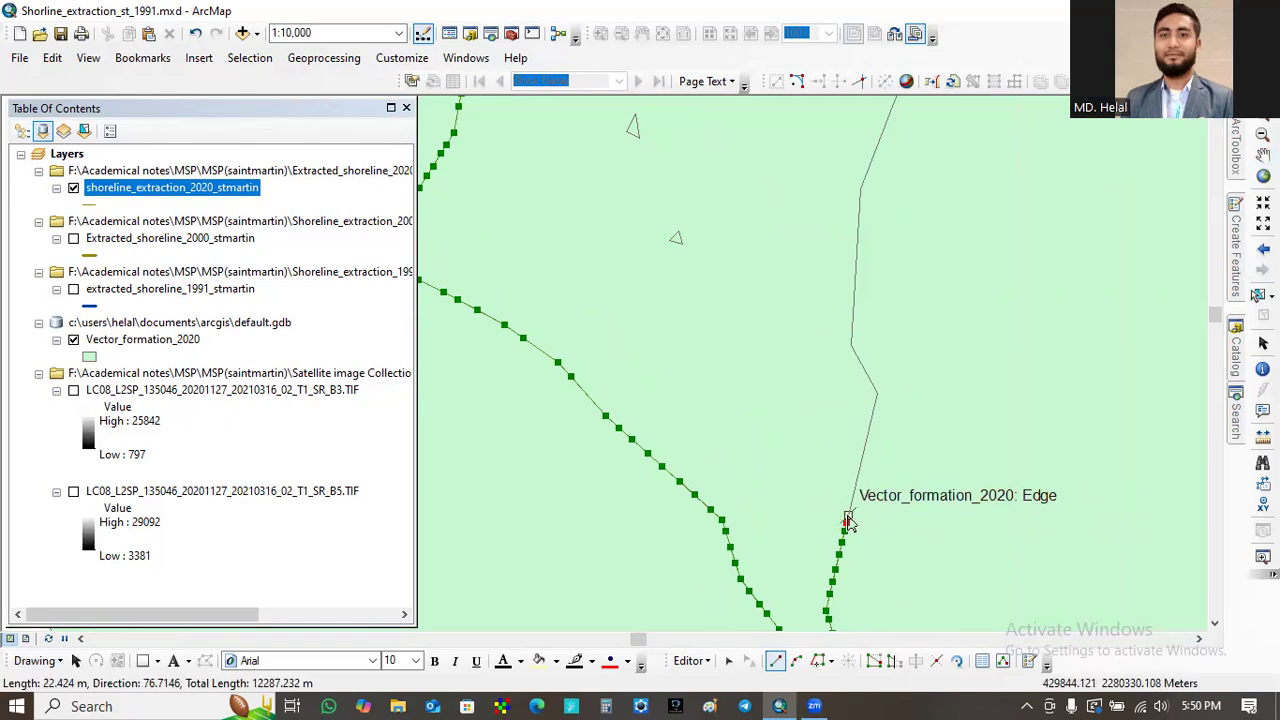
left_click(849, 511)
left_click(853, 494)
left_click(858, 478)
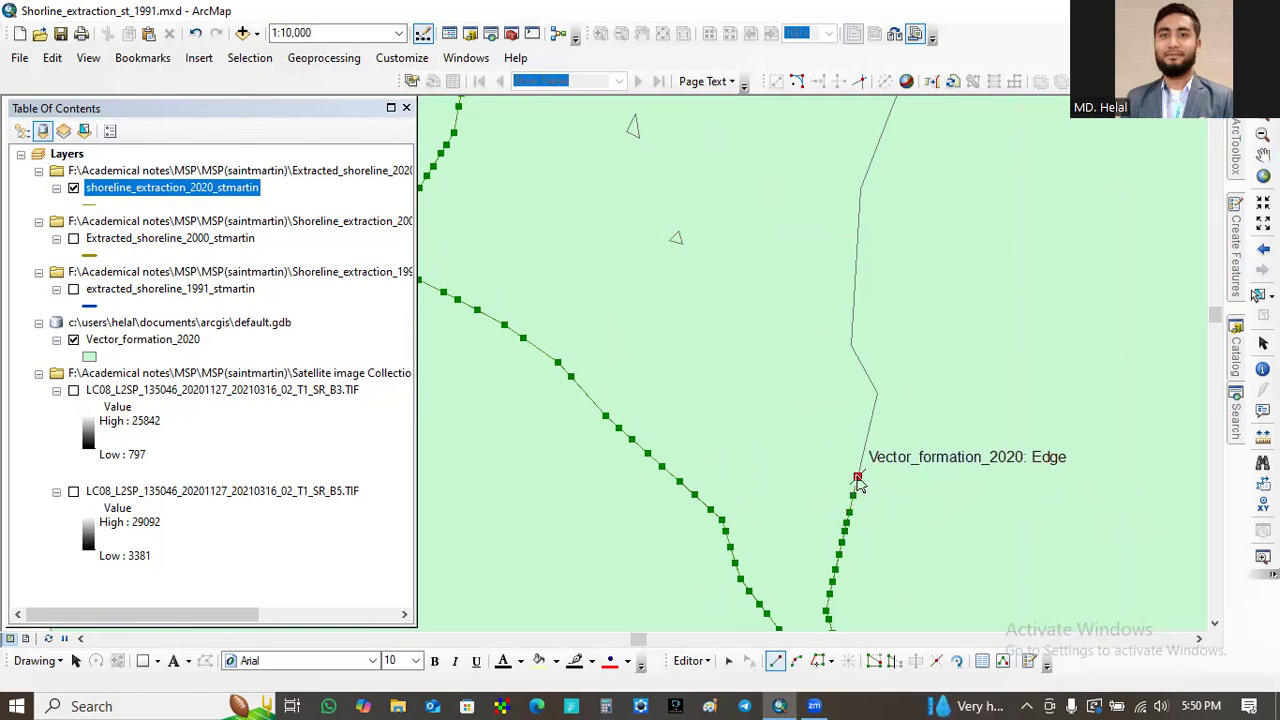
left_click(860, 459)
left_click(865, 442)
left_click(869, 425)
left_click(873, 404)
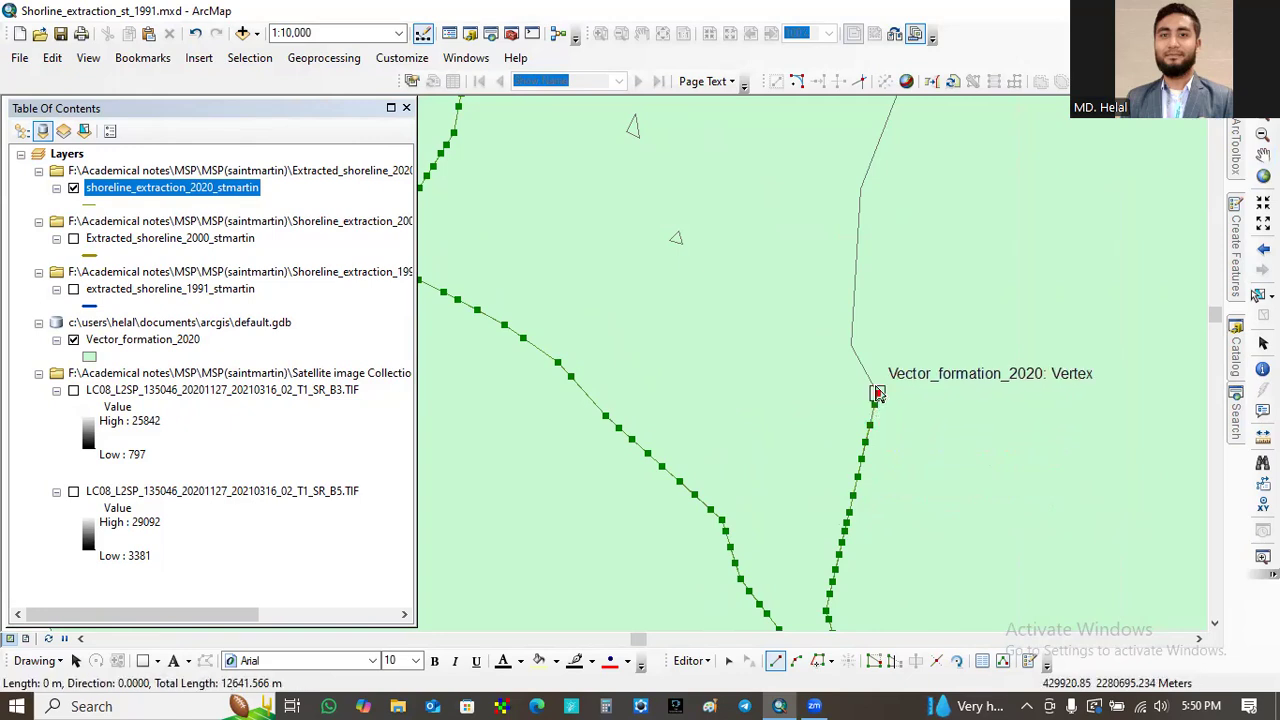
left_click(877, 394)
- Trace the short northwest segment and the long northward side to the vertex where the edge bends north-northeast
left_click(872, 382)
left_click(858, 357)
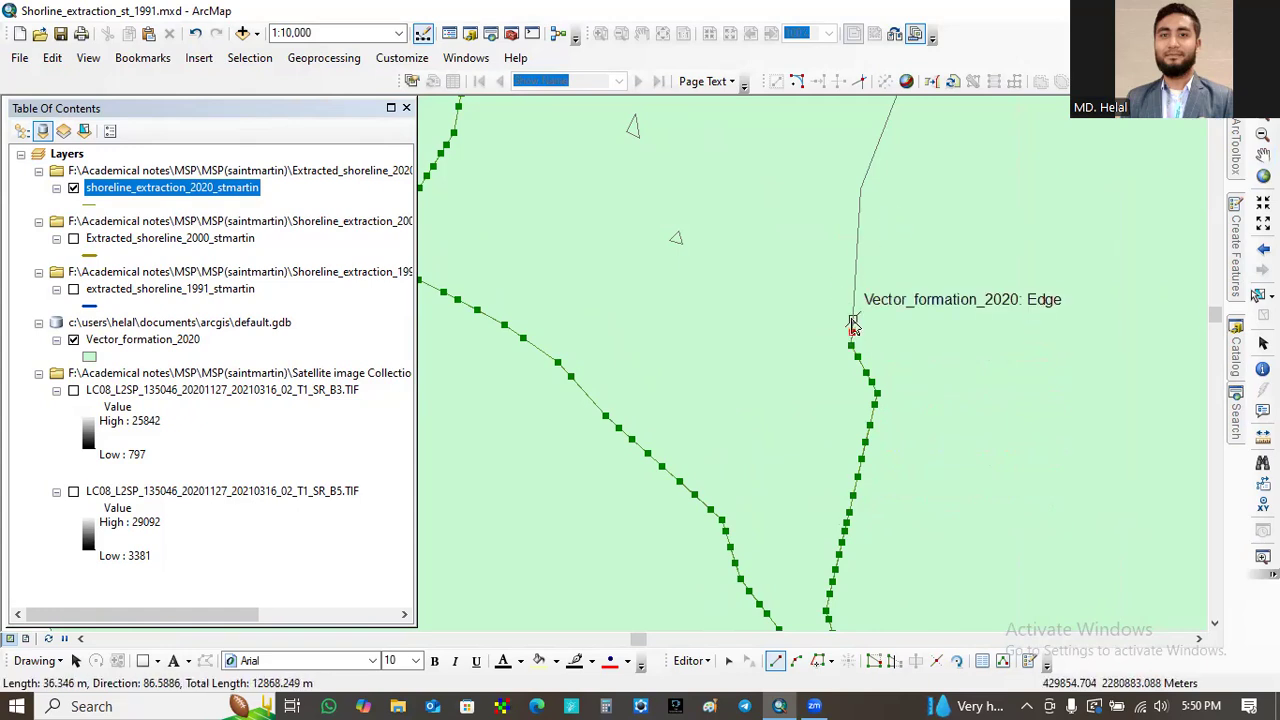
left_click(855, 278)
left_click(857, 259)
left_click(858, 229)
left_click(860, 218)
left_click(860, 191)
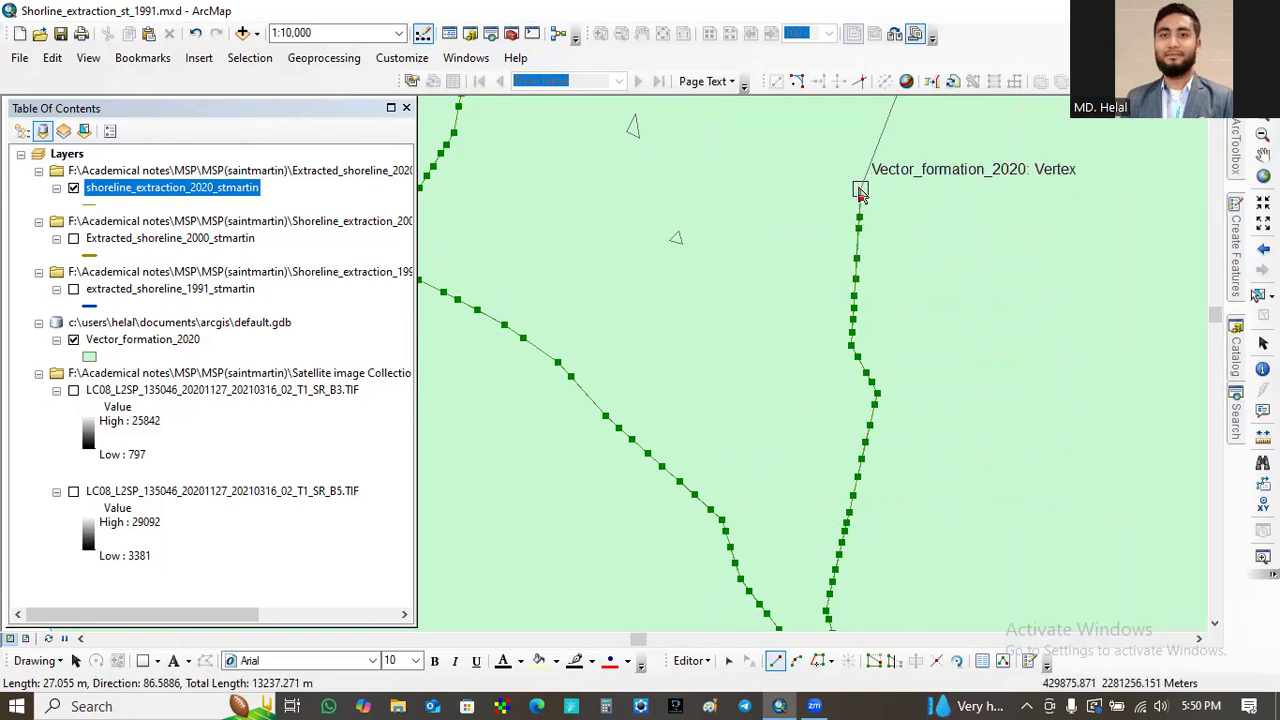
- Trace the first part of the north-northeast stretch of the island's eastern edge from the bend vertex
left_click(866, 174)
left_click(872, 158)
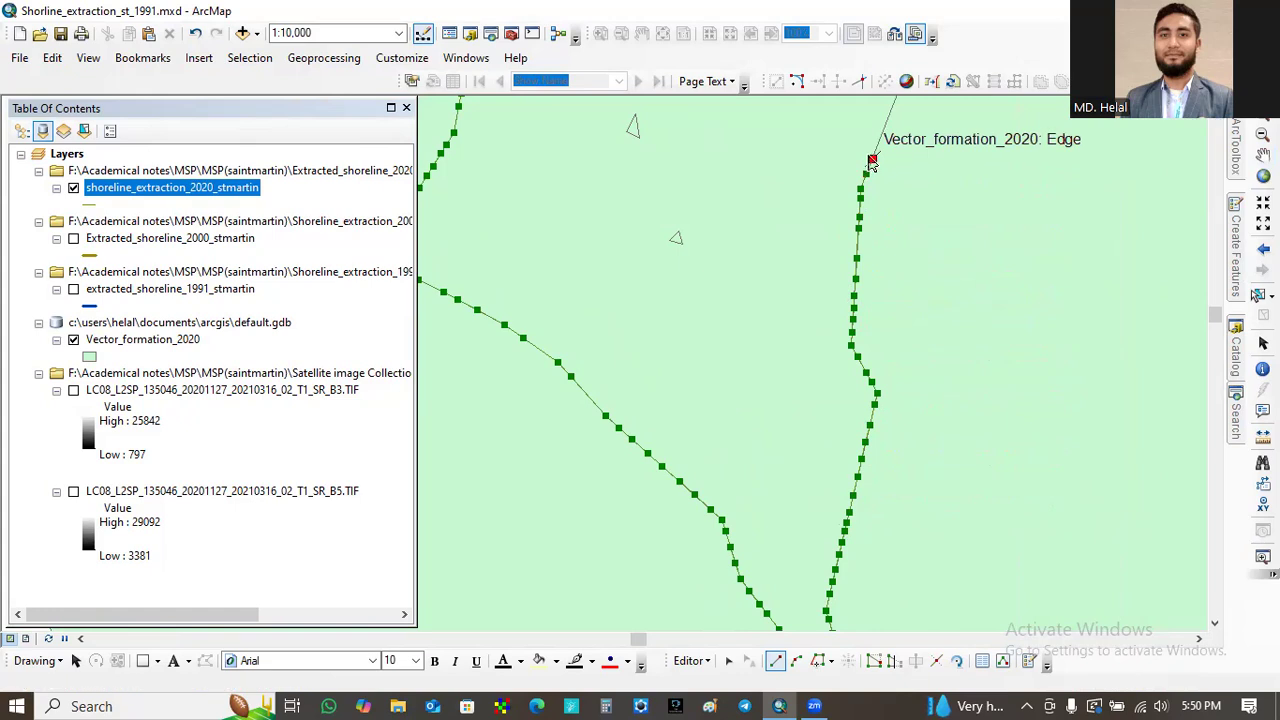
left_click(880, 140)
left_click(886, 121)
left_click(893, 104)
- Resume the line with the Line construction tool and trace the rest of the north-northeast stretch to the bend where the edge turns north
left_click(1263, 155)
left_click_drag(966, 98, 986, 391)
left_click_drag(997, 303, 981, 338)
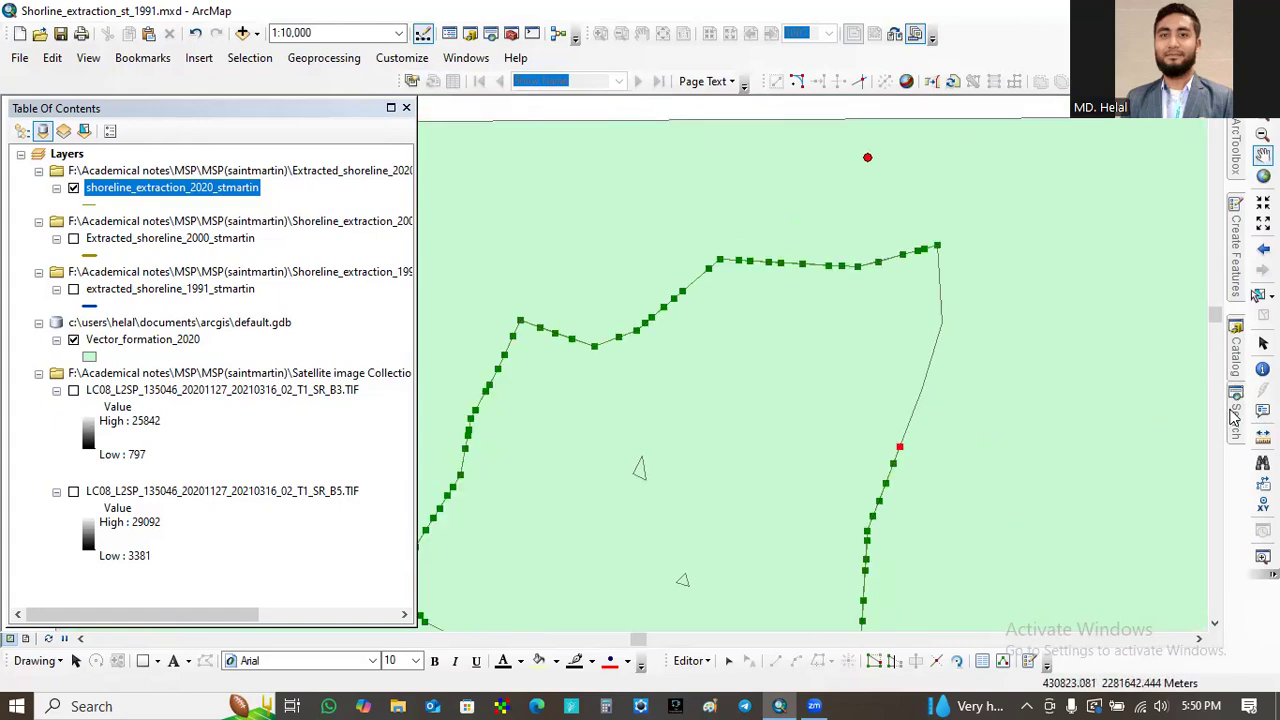
mouse_move(1238, 298)
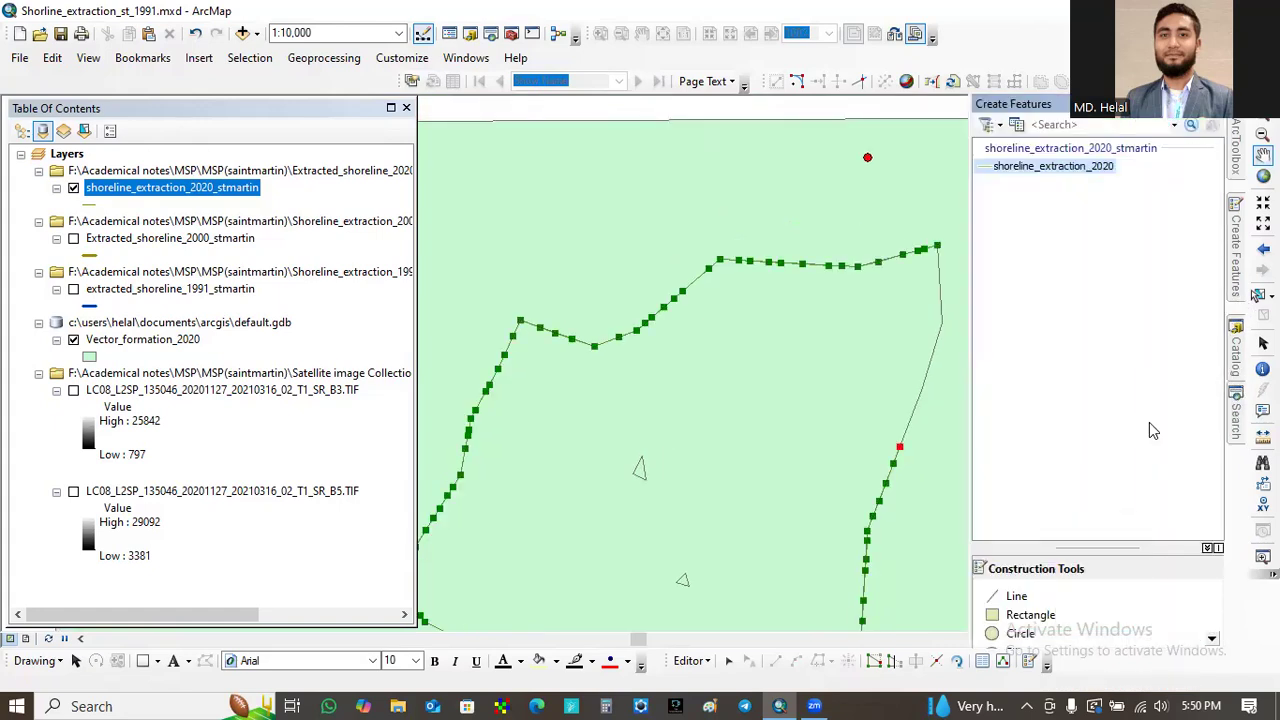
left_click(1038, 597)
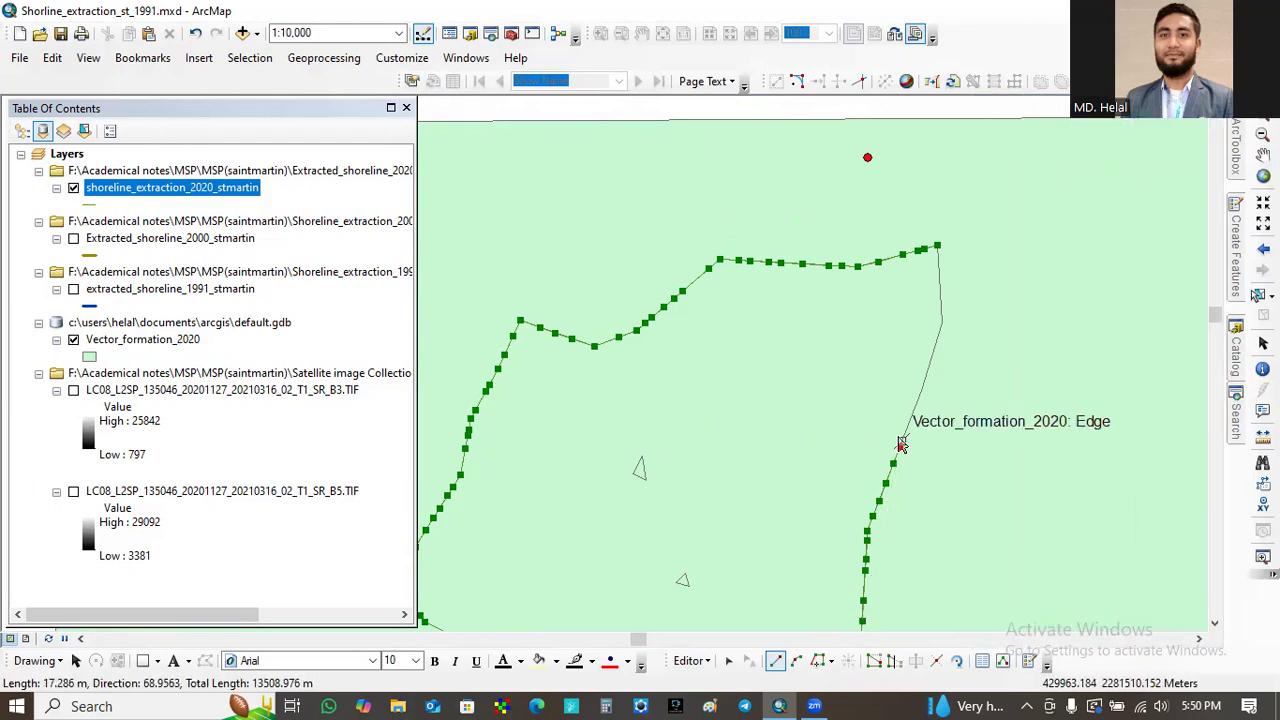
left_click(906, 430)
left_click(912, 415)
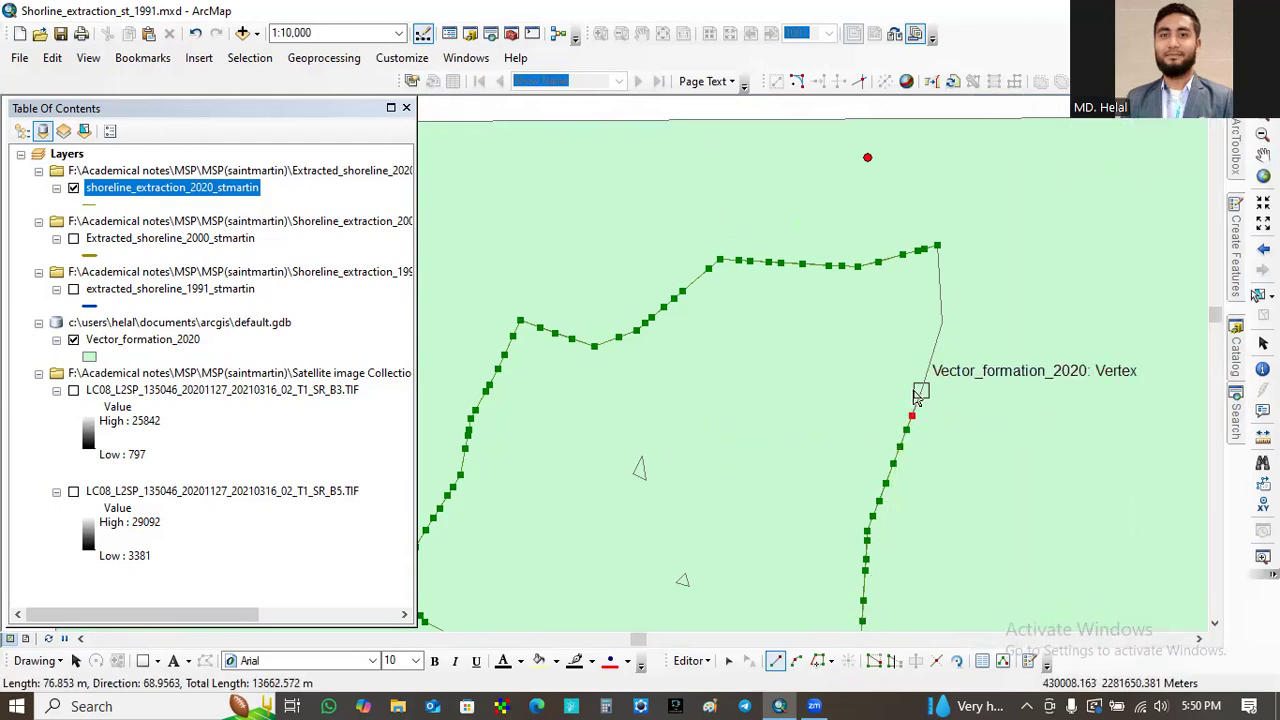
left_click(924, 376)
left_click(929, 363)
left_click(934, 349)
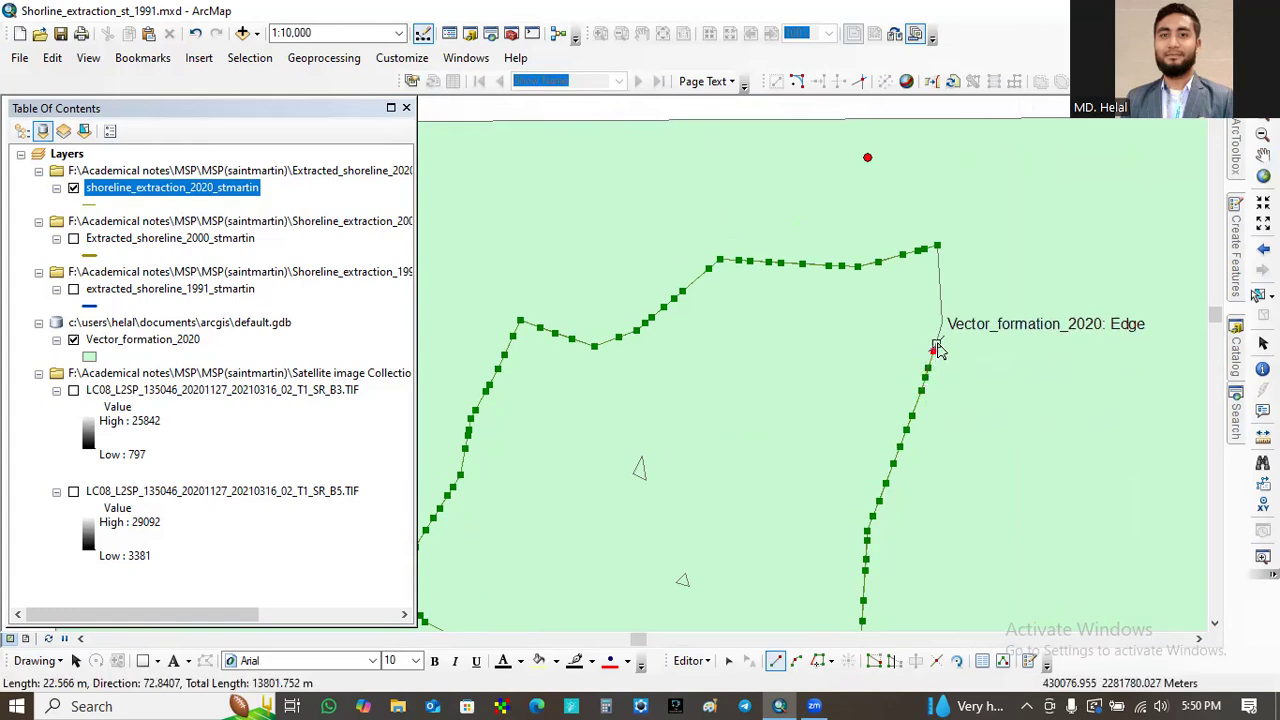
left_click(939, 336)
left_click(940, 327)
- Trace the short northward side to the starting vertex at the island's northeast corner and finish the sketch
left_click(941, 312)
left_click(941, 298)
left_click(941, 287)
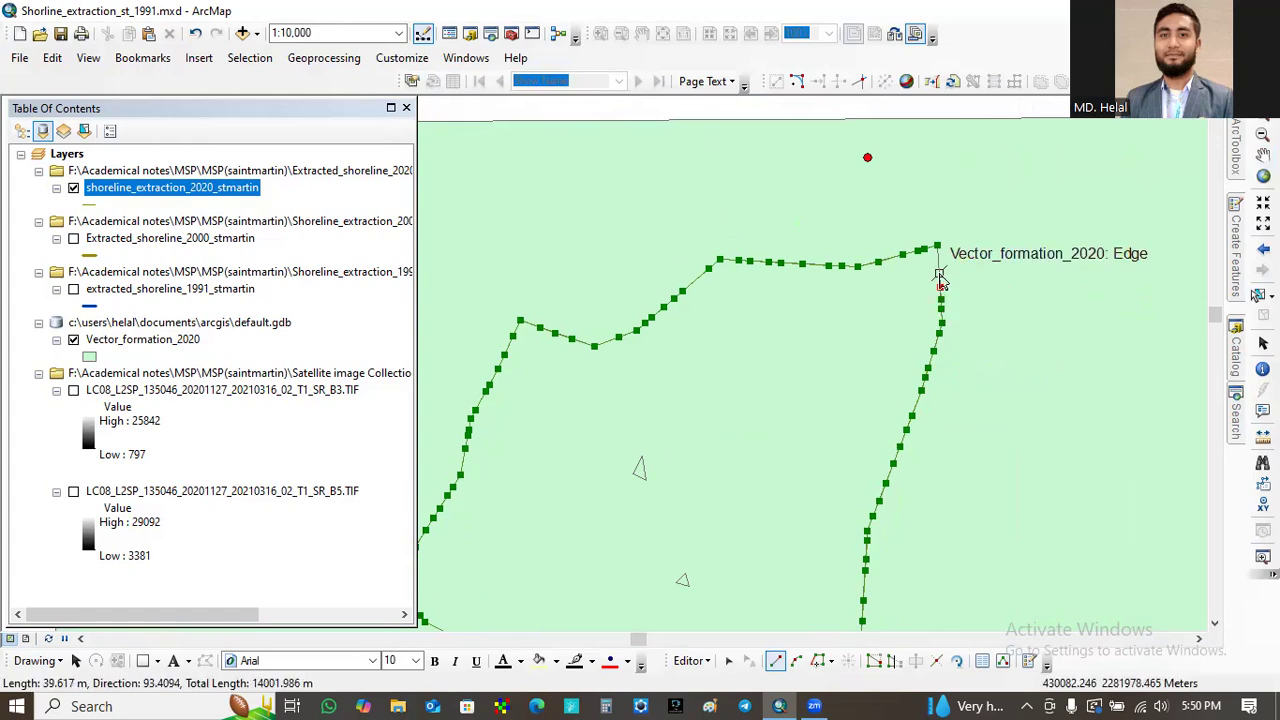
left_click(940, 270)
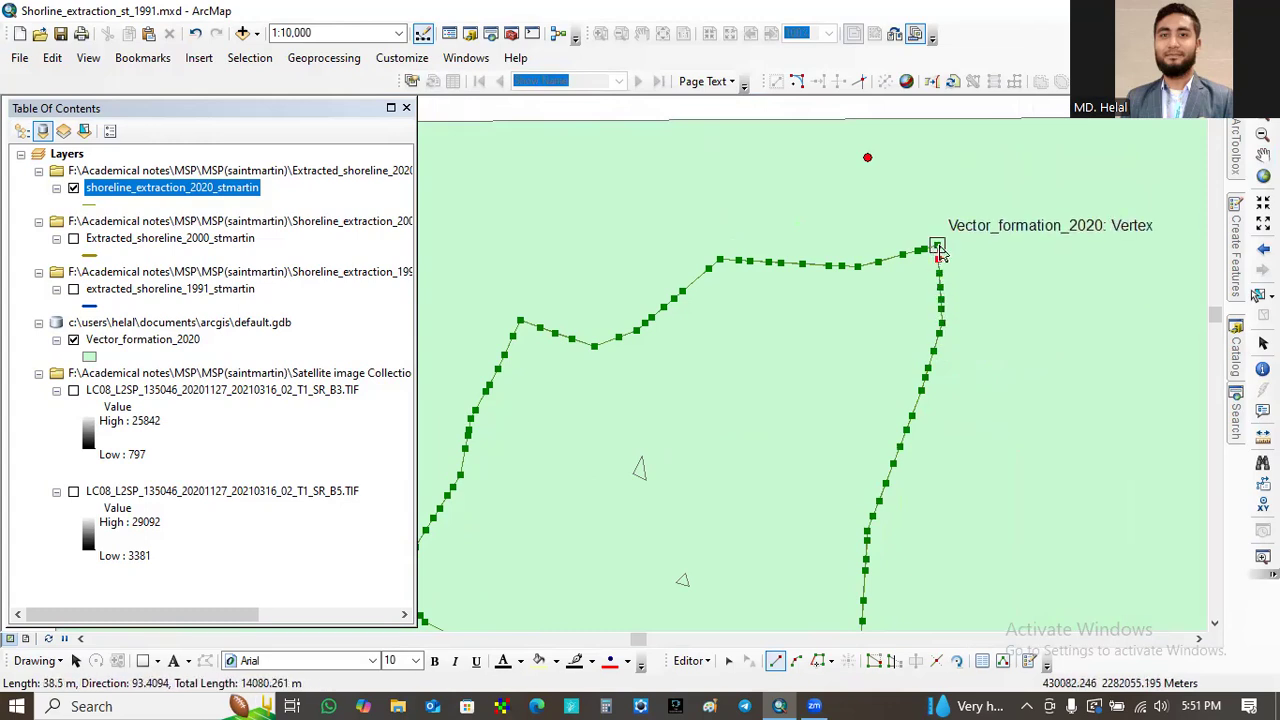
left_click(939, 250)
right_click(940, 253)
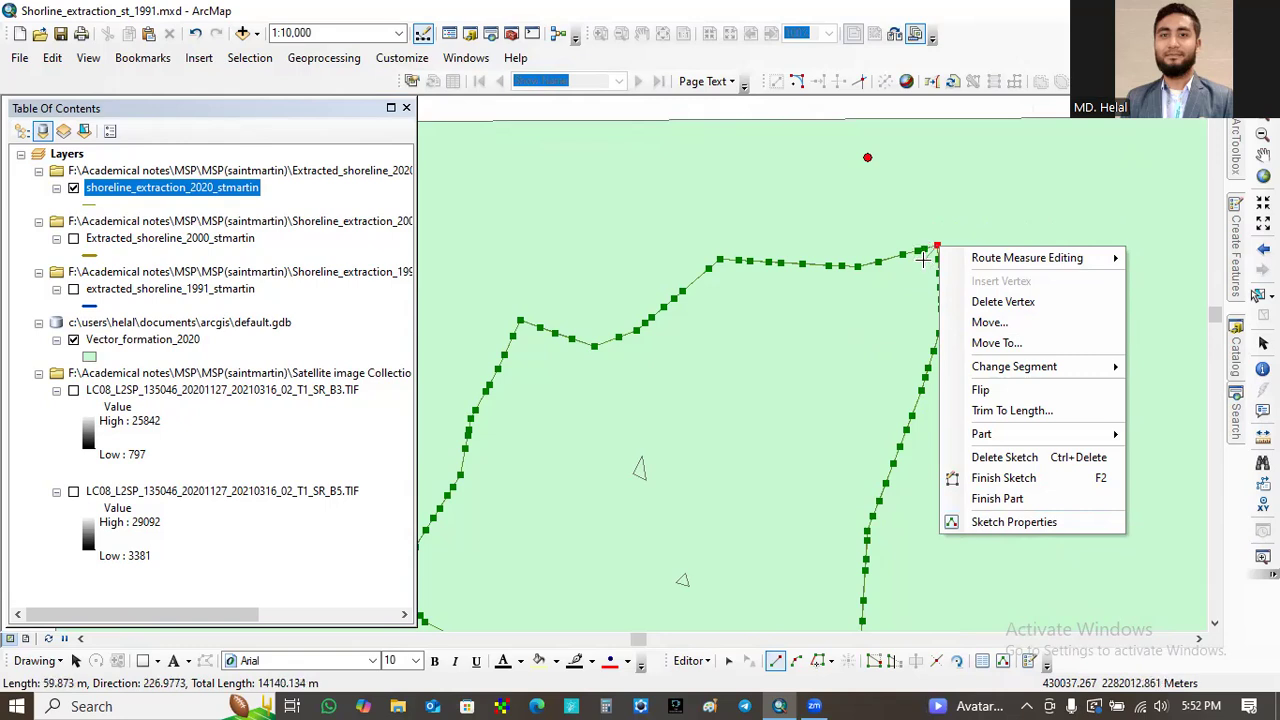
left_click(1000, 478)
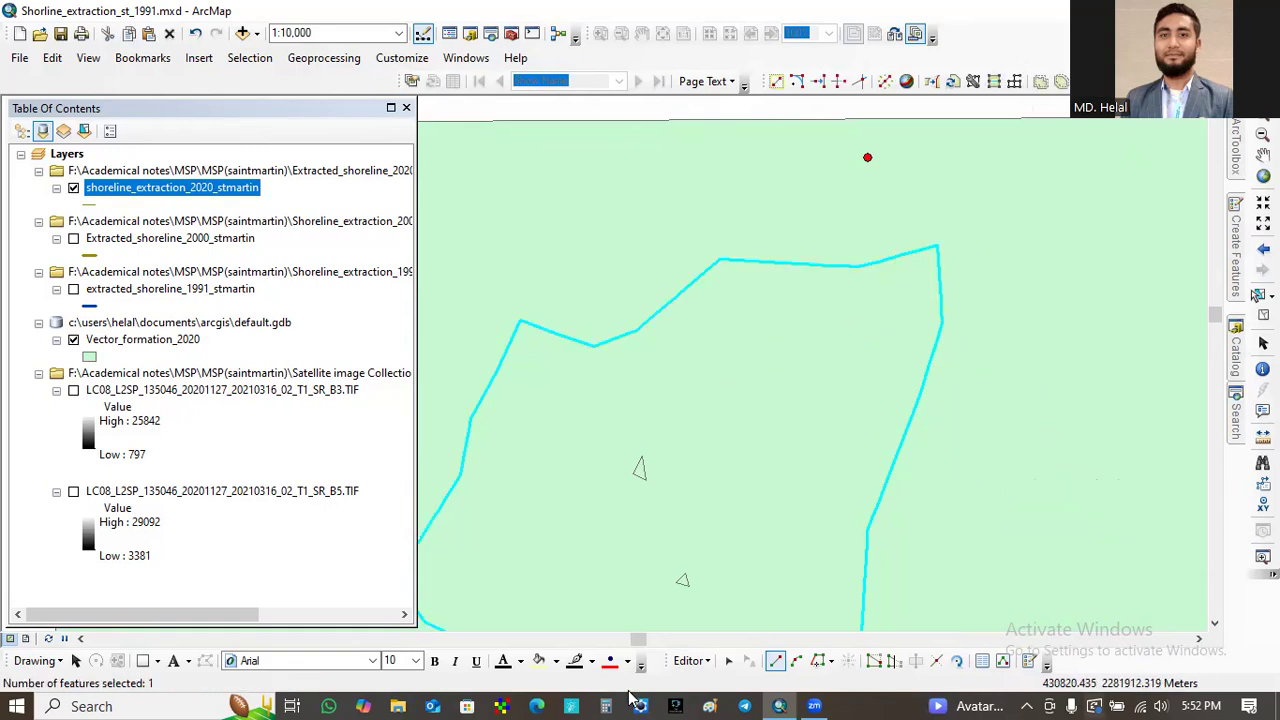
- Bring the whole traced island into view and hide the Vector_formation_2020 layer
left_click(1263, 155)
left_click(1263, 175)
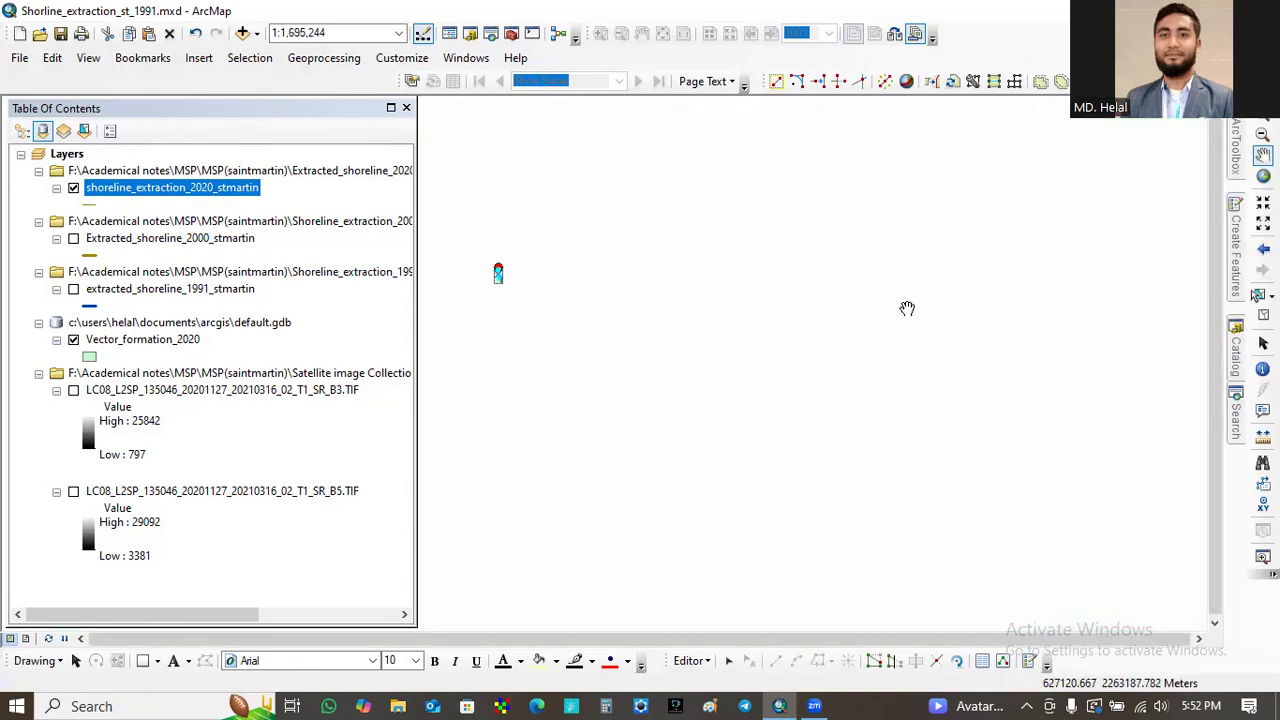
left_click(1263, 120)
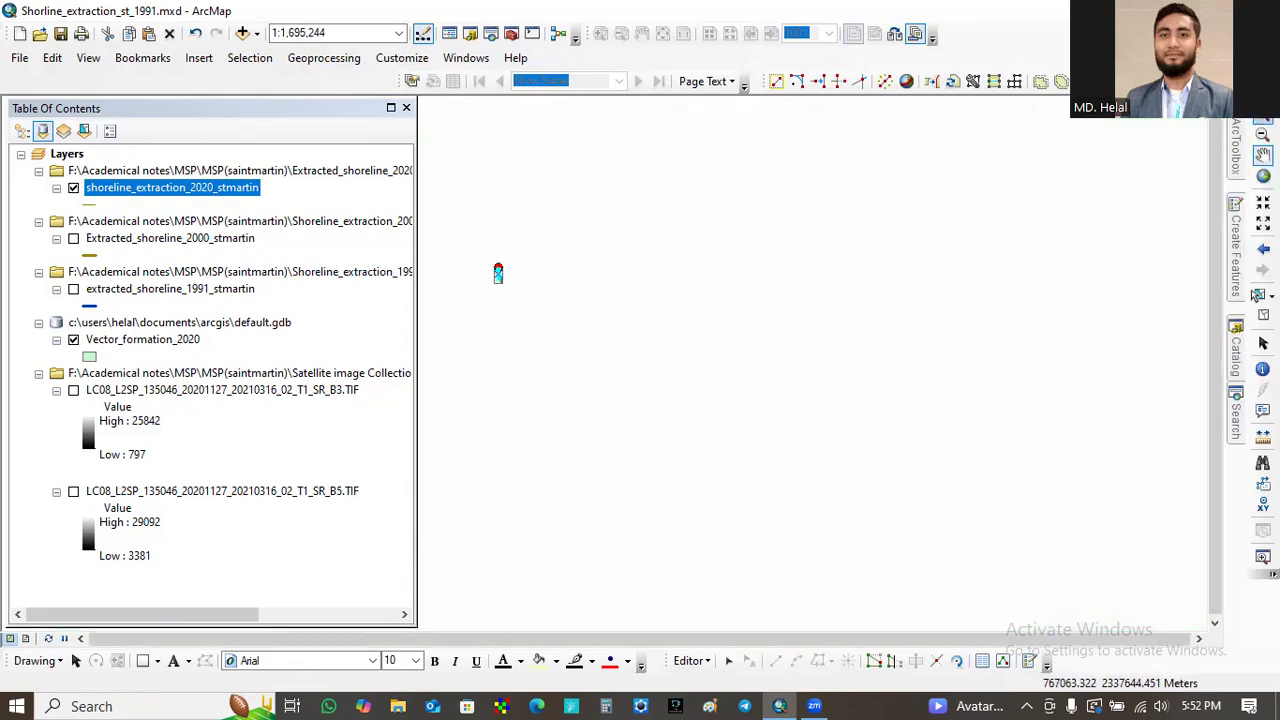
left_click_drag(474, 230, 574, 384)
left_click_drag(488, 191, 614, 380)
left_click_drag(486, 194, 631, 441)
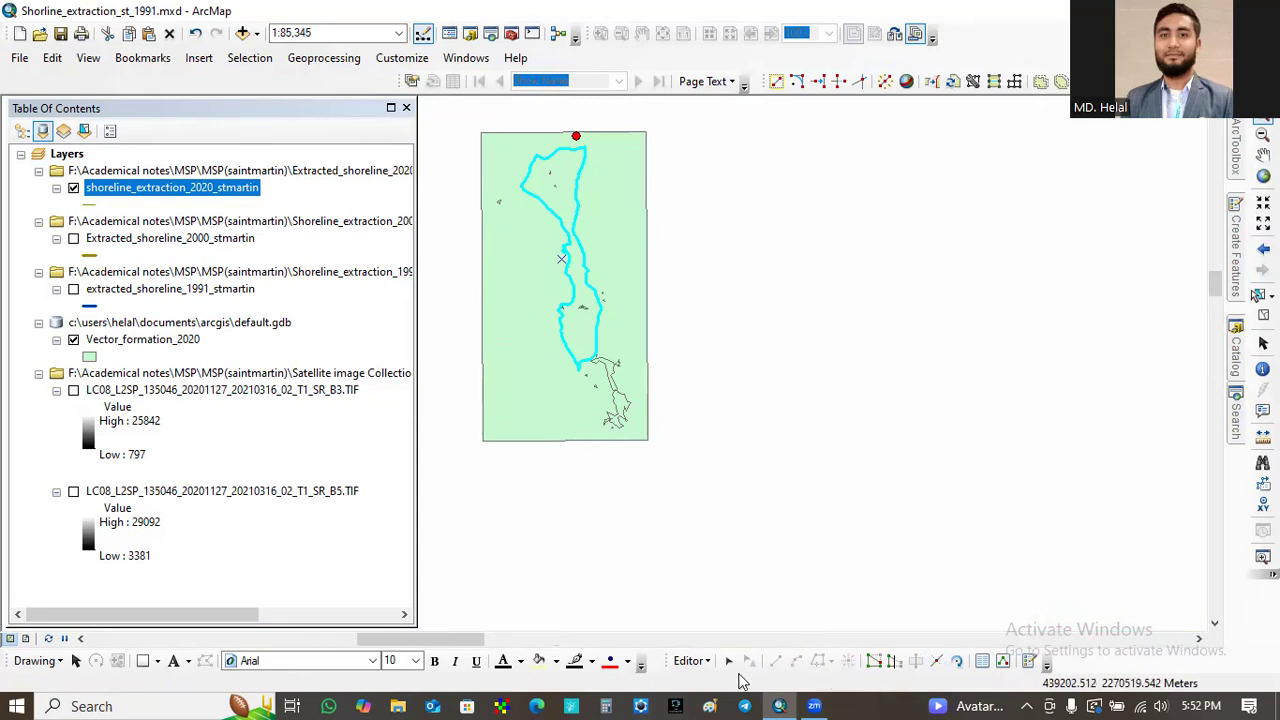
left_click(690, 661)
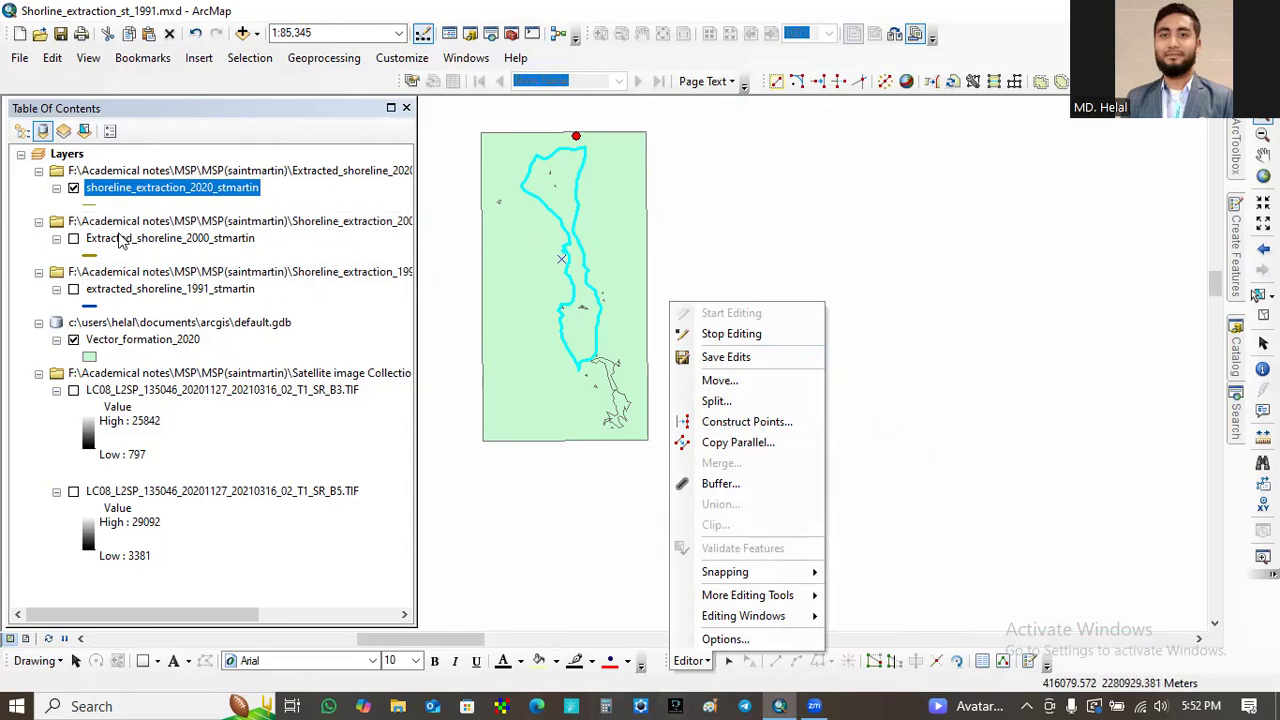
left_click(74, 340)
left_click(74, 340)
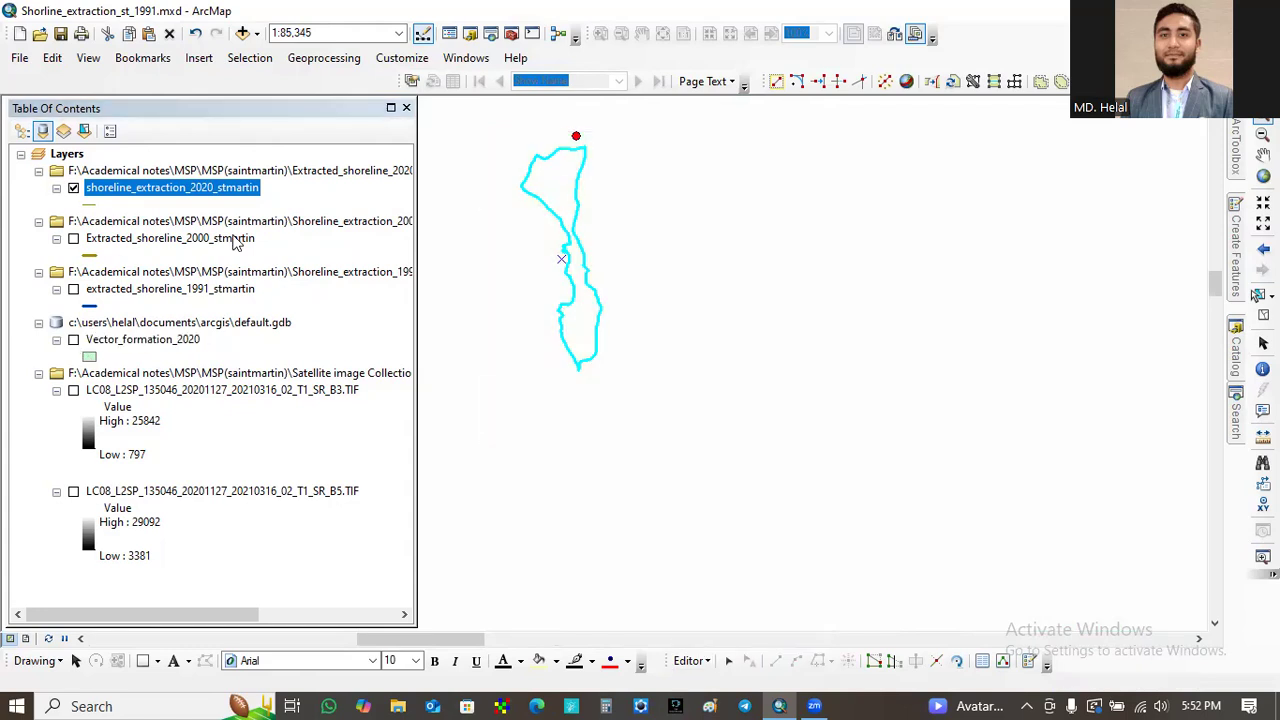
- Switch the shoreline_extraction_2020_stmartin layer off and on again and examine the traced shoreline up close
left_click(73, 189)
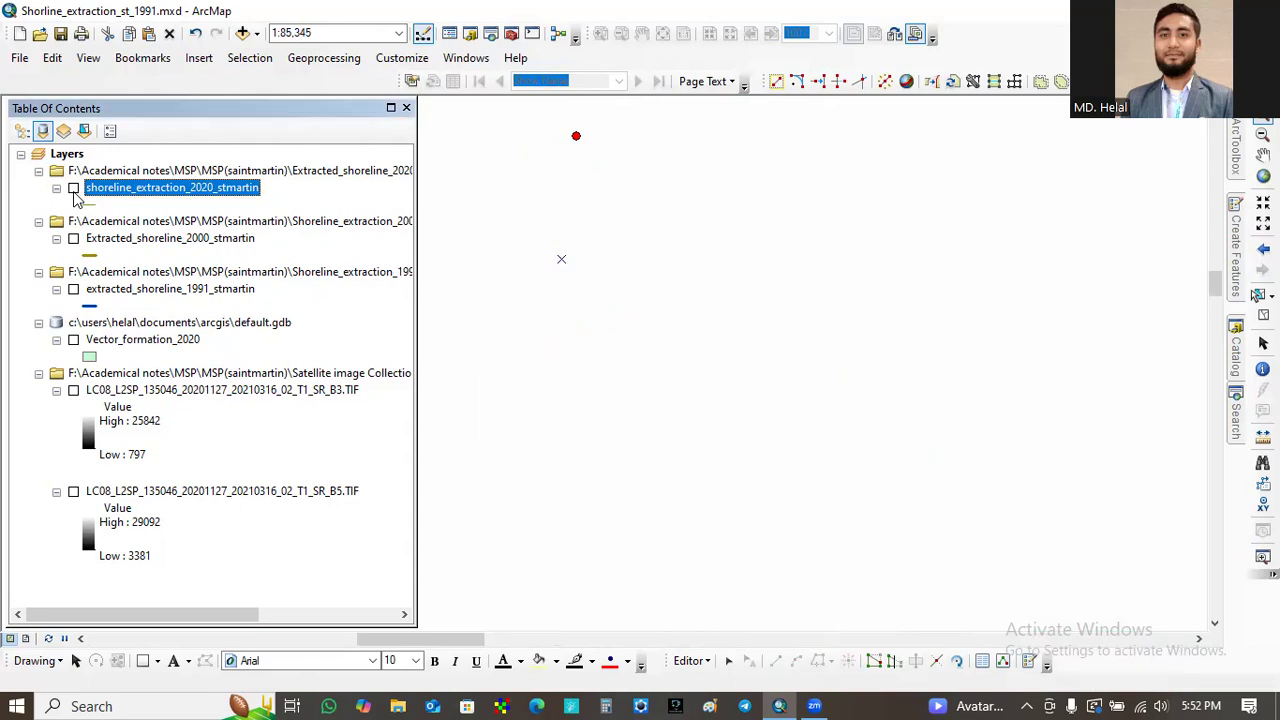
left_click(73, 189)
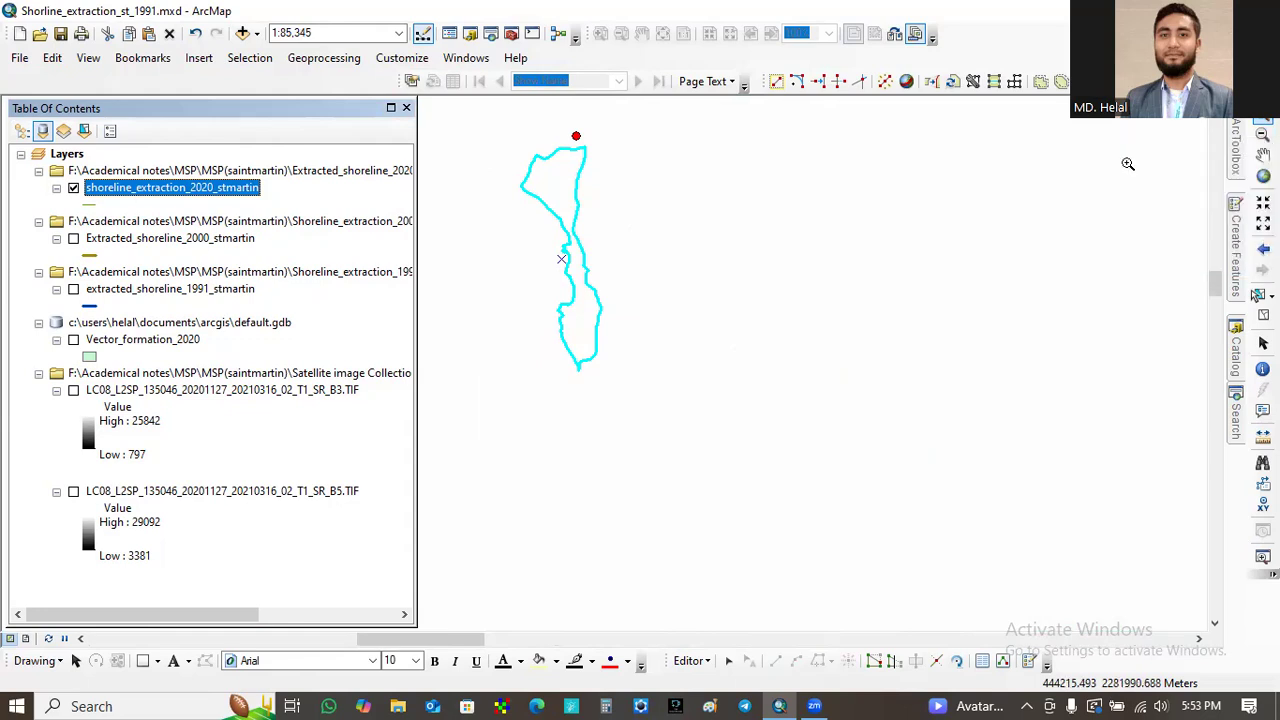
left_click_drag(511, 131, 665, 421)
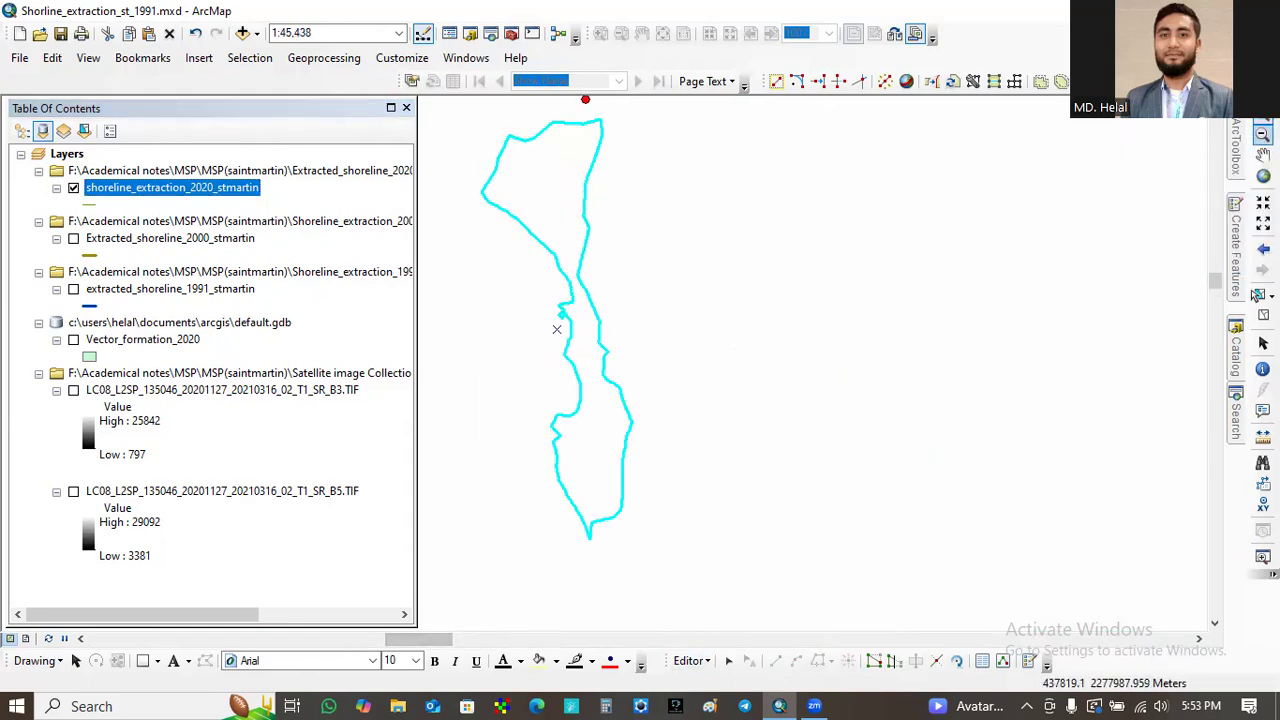
mouse_move(462, 640)
left_mouse_down()
mouse_move(425, 641)
mouse_move(455, 641)
mouse_move(441, 641)
left_mouse_up()
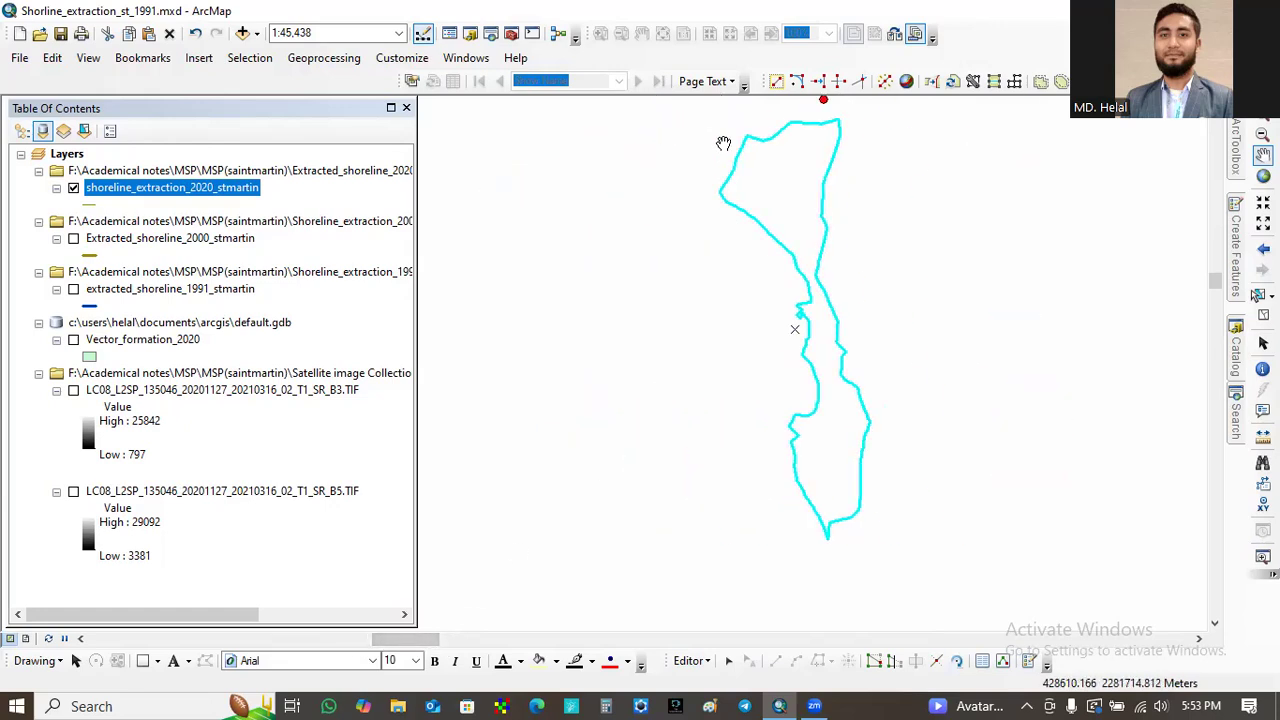
left_click(1263, 133)
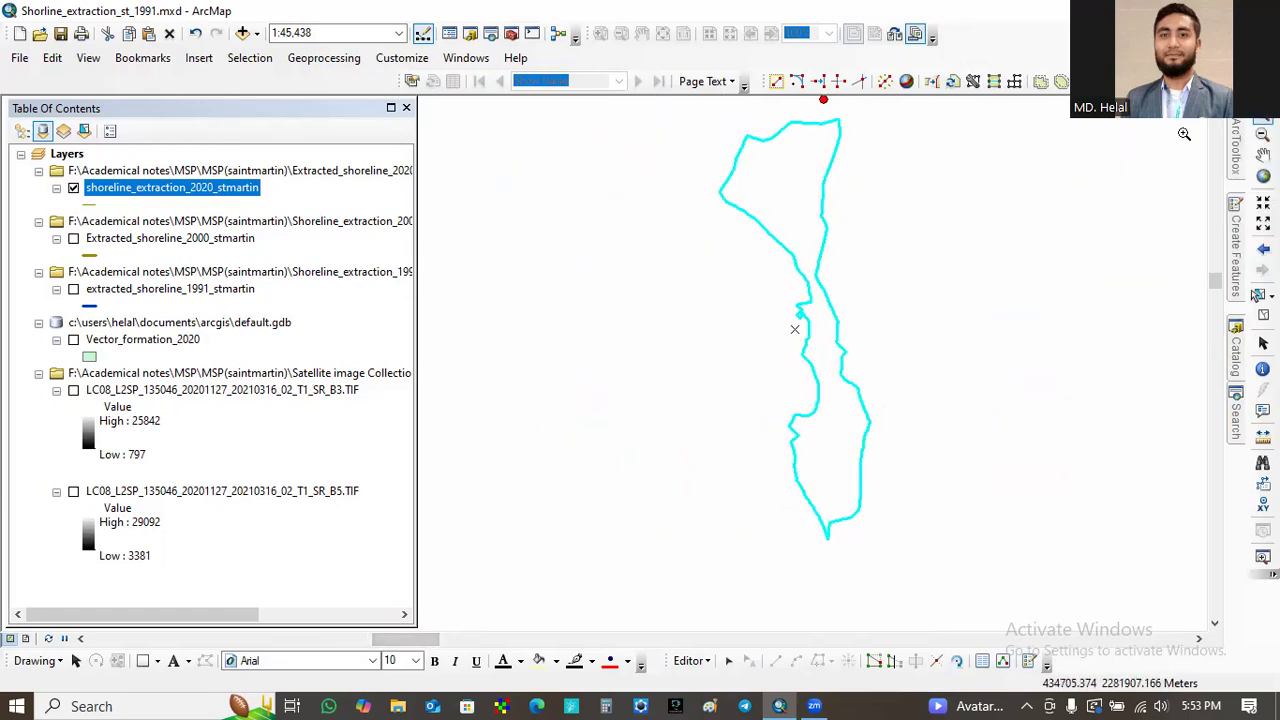
left_click_drag(724, 124, 913, 518)
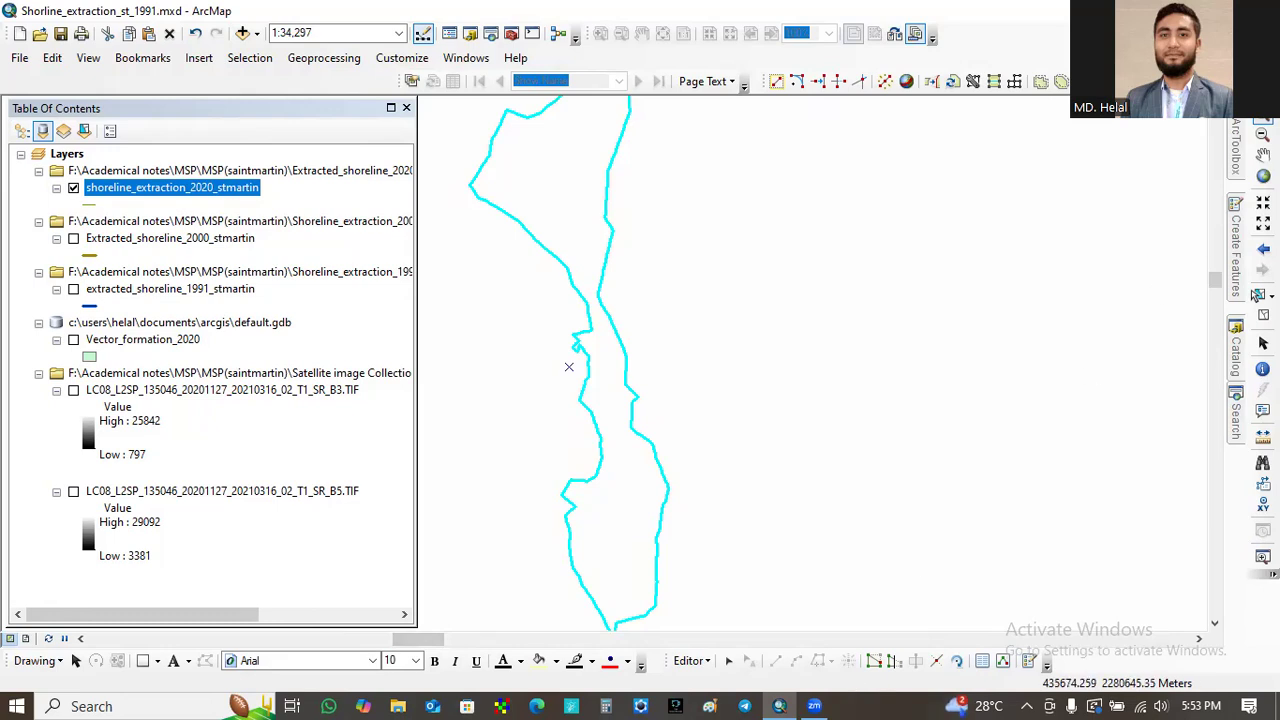
left_click_drag(1242, 110, 1084, 207)
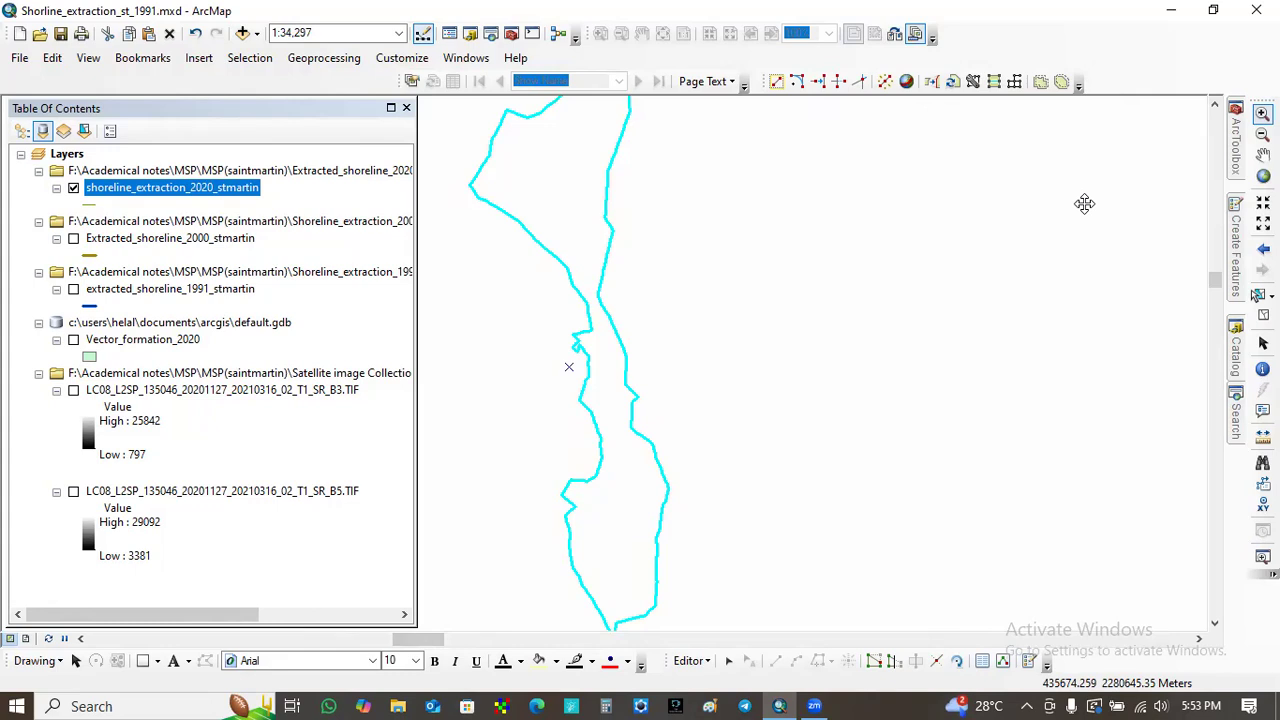
left_click(1084, 204)
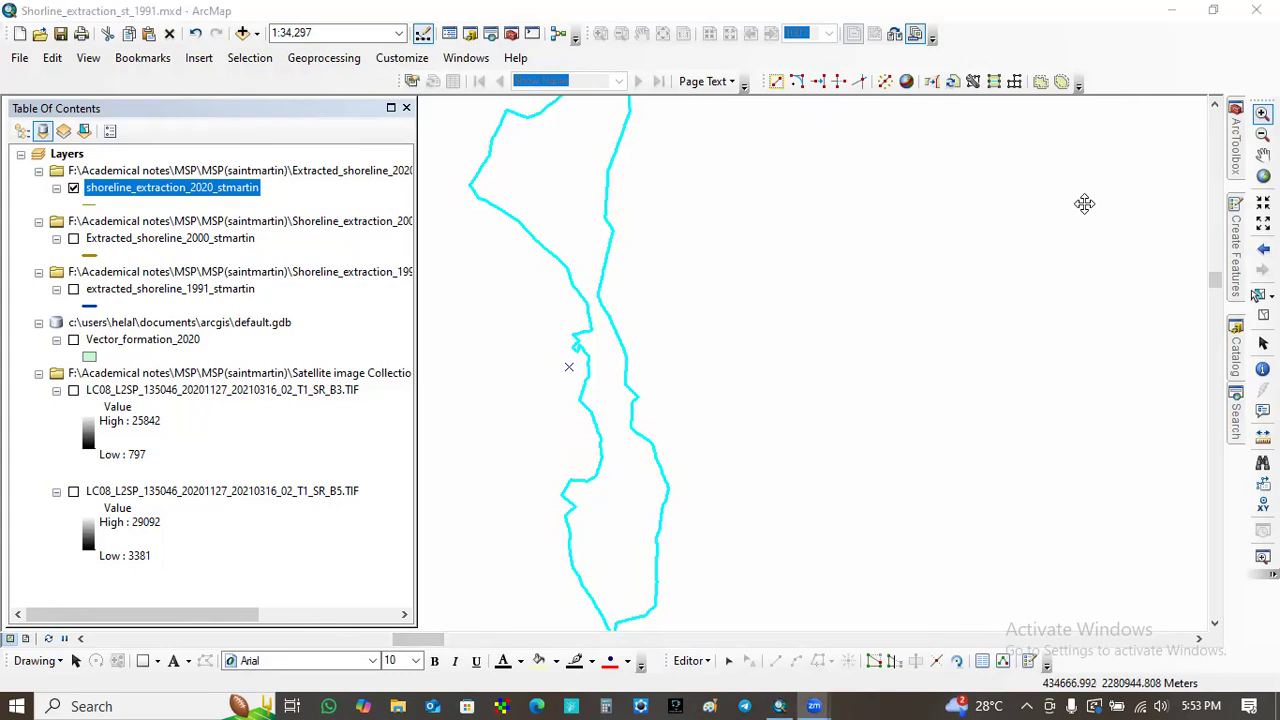